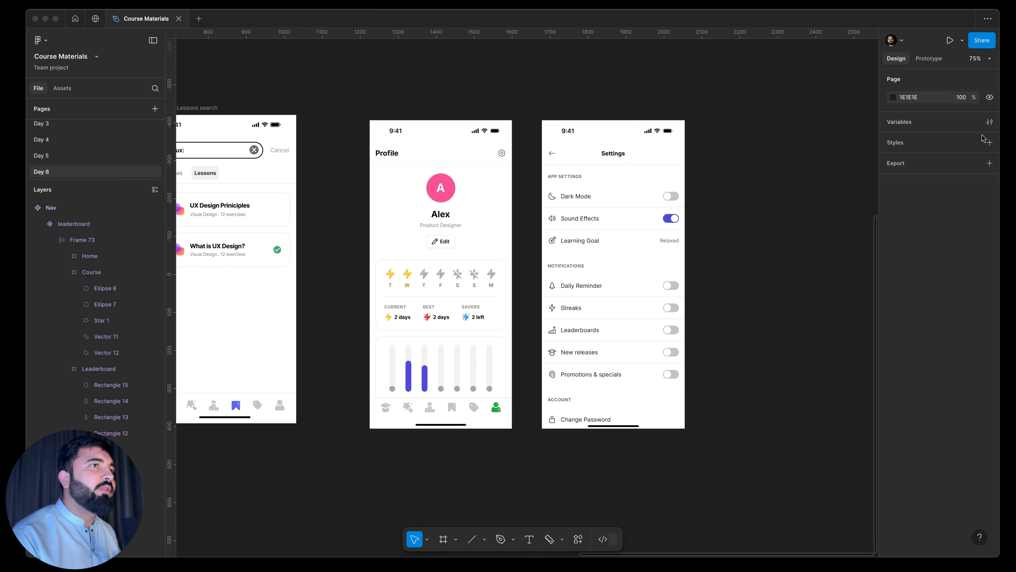
# Show the style types that can be created for the page
pyautogui.click(991, 144)
pyautogui.click(990, 143)
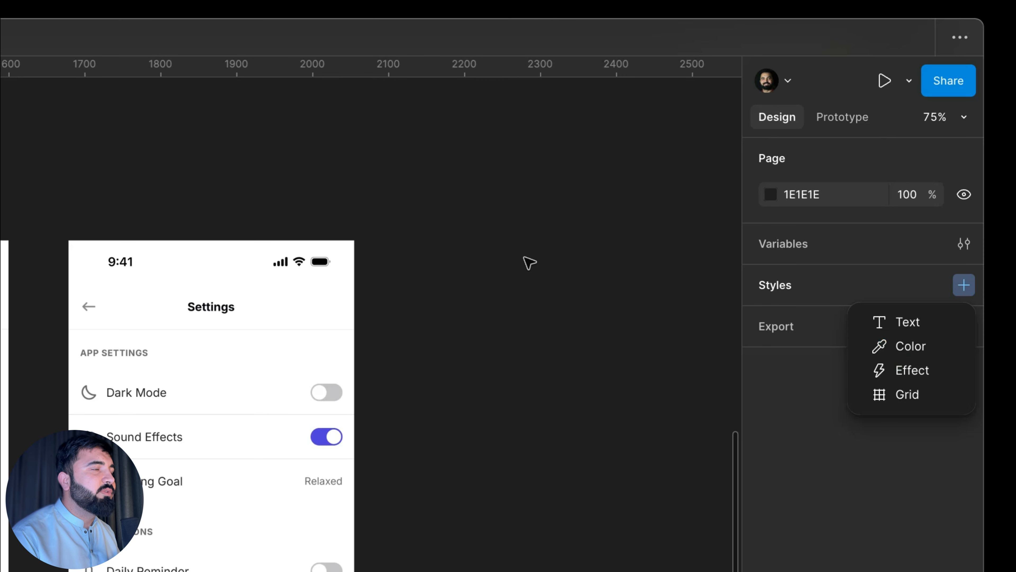
pyautogui.click(525, 214)
# Examine the Profile and Settings screen designs on the canvas, including their headings, labels and icons
pyautogui.moveTo(522, 202); pyautogui.dragTo(110, 571)
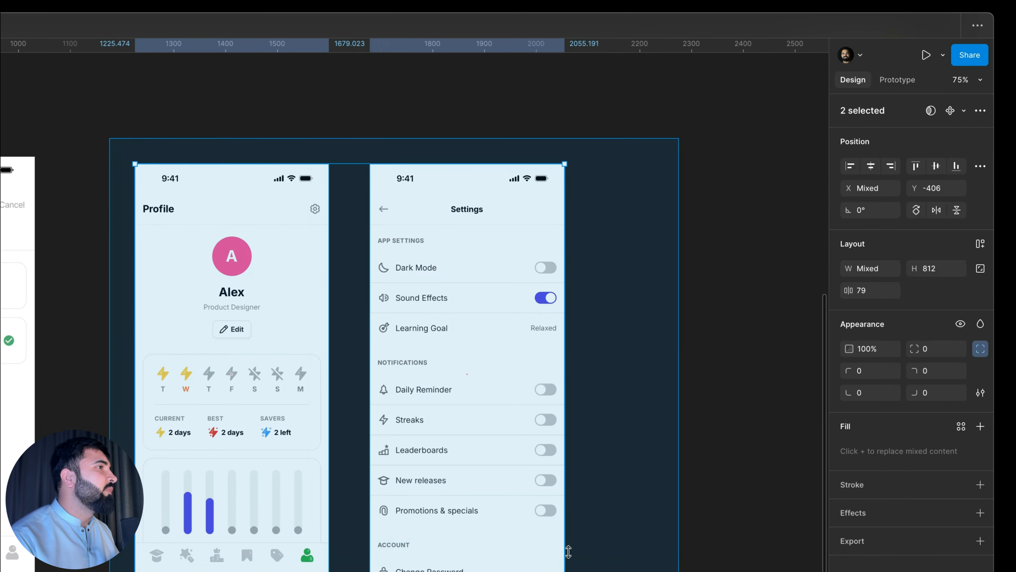
pyautogui.click(643, 519)
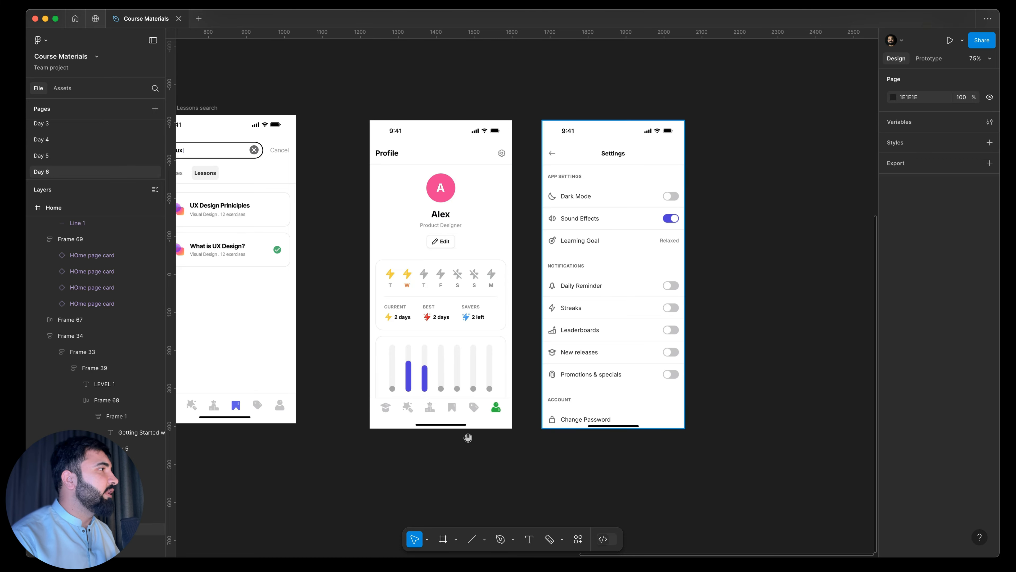
pyautogui.moveTo(470, 413)
pyautogui.mouseDown()
pyautogui.moveTo(426, 447)
pyautogui.moveTo(489, 417)
pyautogui.mouseUp()
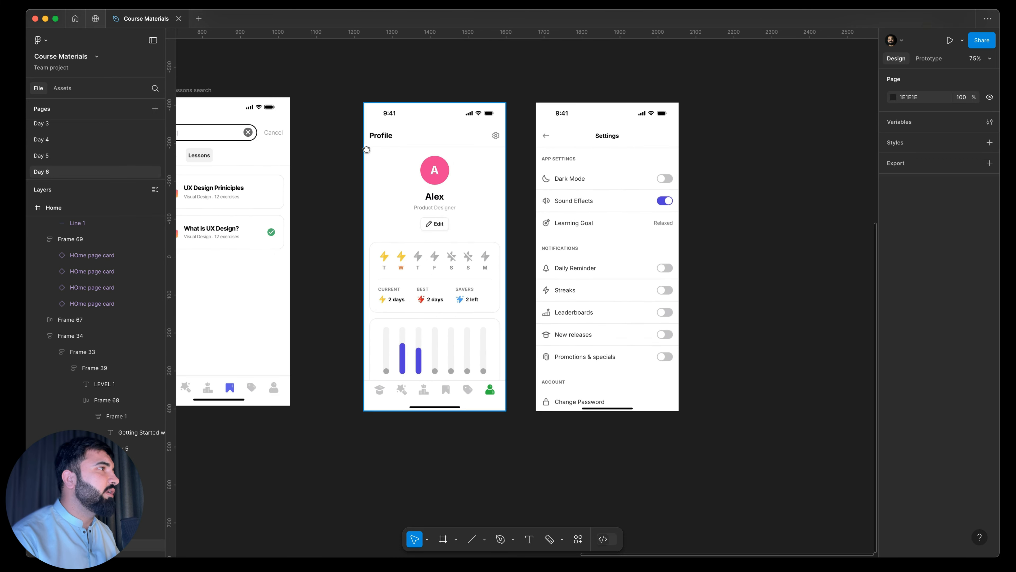
pyautogui.scroll(-3, 370, 140)
pyautogui.scroll(5, 399, 135)
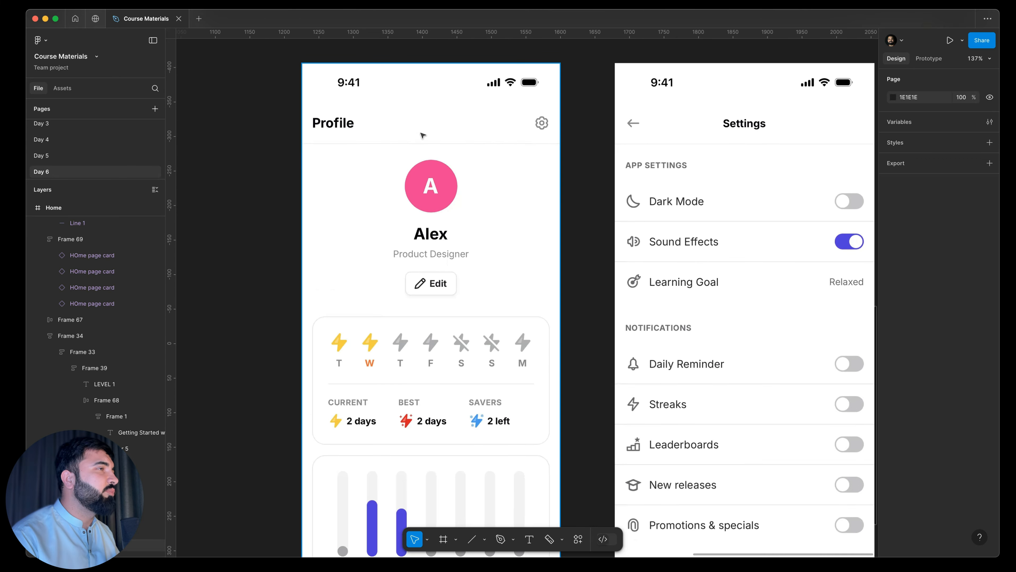
pyautogui.scroll(-5, 420, 135)
pyautogui.scroll(5, 542, 136)
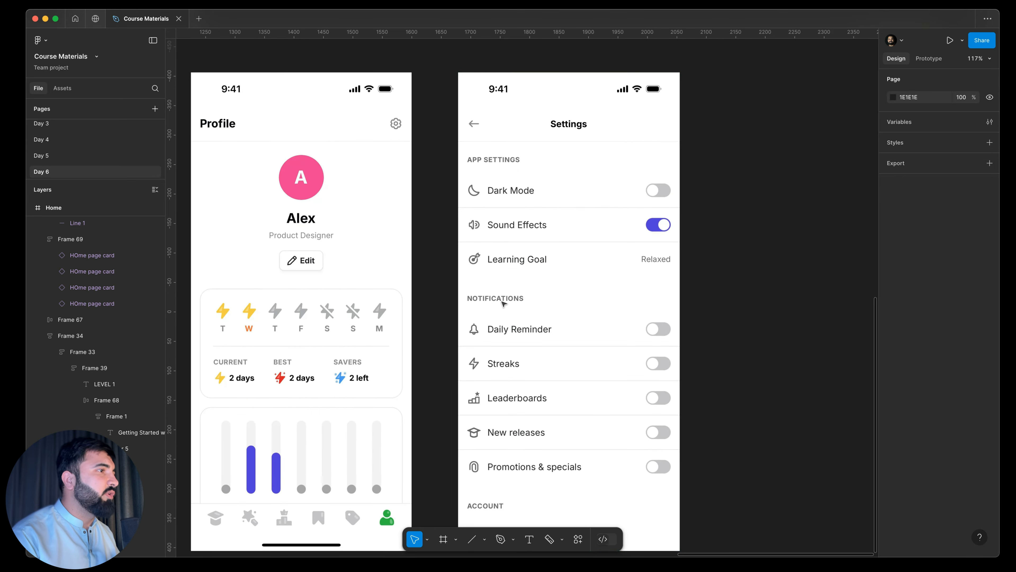
pyautogui.scroll(-6, 558, 268)
pyautogui.moveTo(606, 349); pyautogui.dragTo(655, 326)
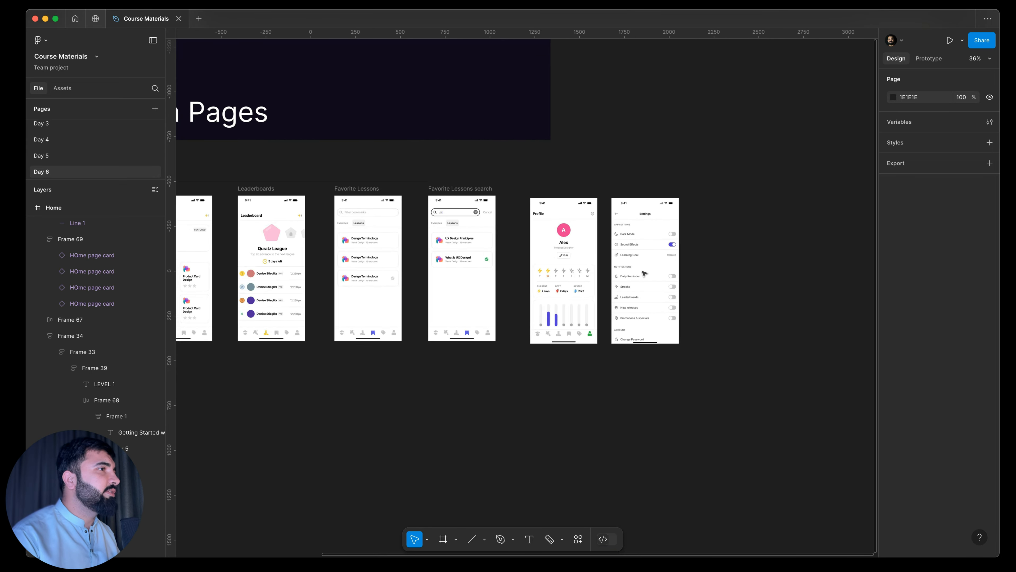
pyautogui.scroll(4, 453, 300)
pyautogui.scroll(6, 570, 186)
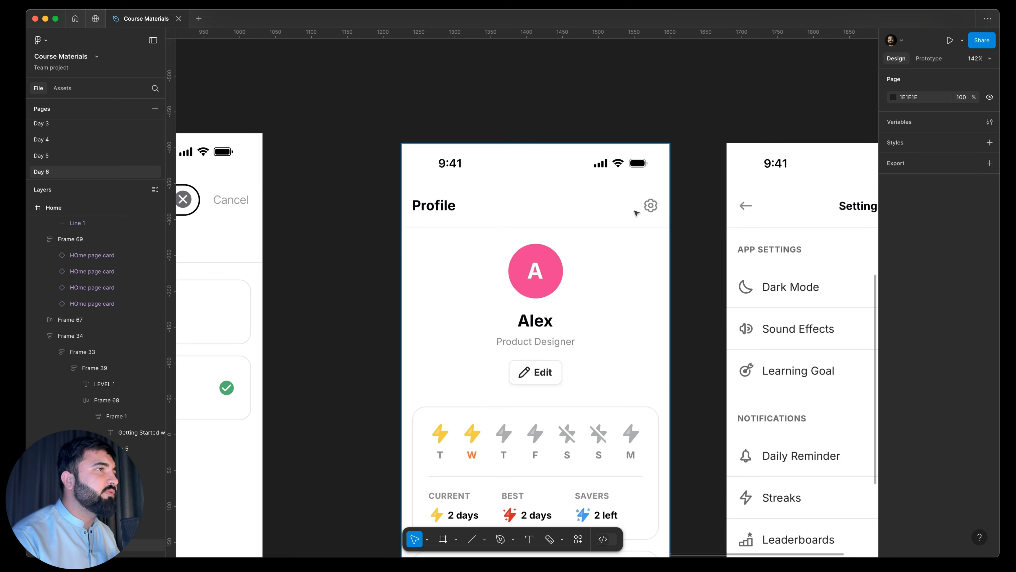
pyautogui.scroll(-8, 652, 208)
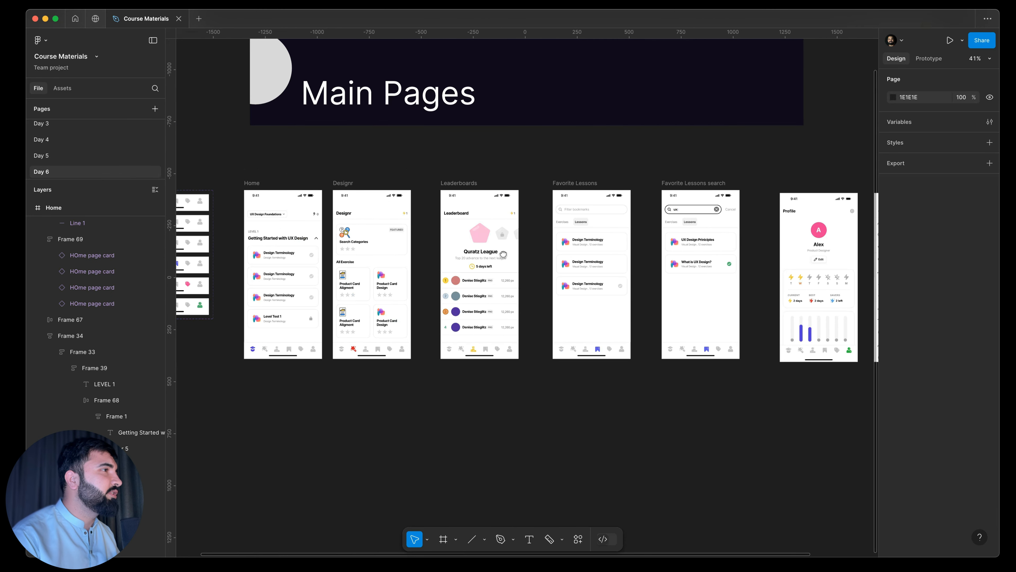
# Duplicate the Leaderboards frame and place the copy beside the Profile screen, at X 1674, Y -420
pyautogui.click(462, 215)
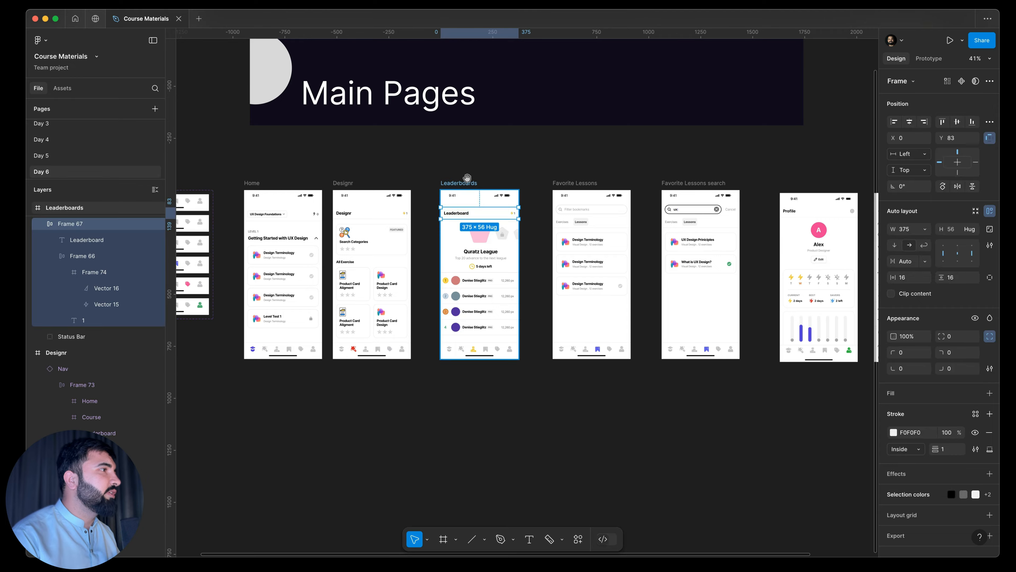
pyautogui.click(465, 183)
pyautogui.moveTo(281, 181); pyautogui.dragTo(626, 229)
pyautogui.scroll(-3, 205, 202)
pyautogui.moveTo(517, 233); pyautogui.dragTo(708, 236)
pyautogui.moveTo(629, 206); pyautogui.dragTo(490, 205)
pyautogui.scroll(5, 476, 196)
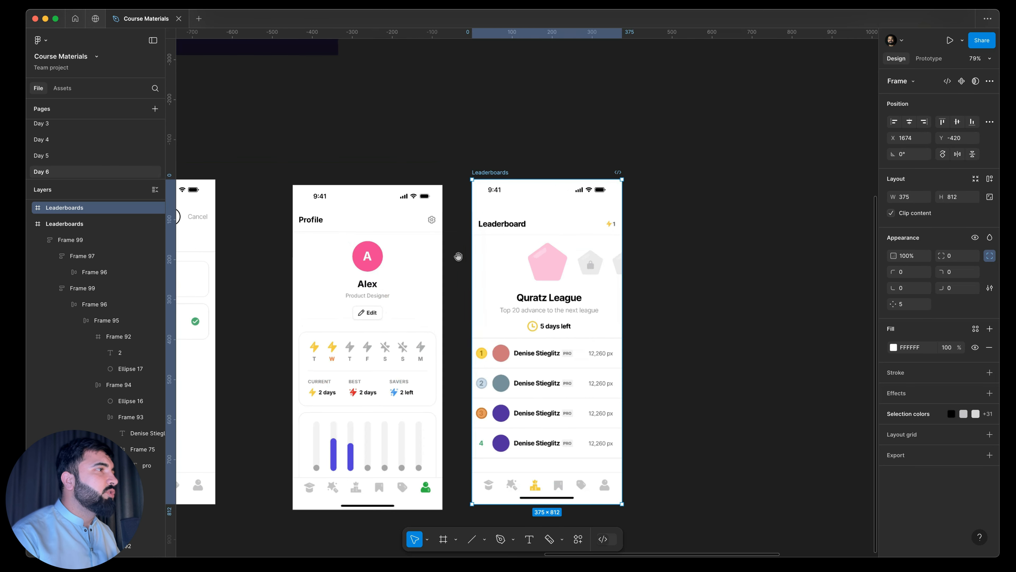
# Change the heading of the copied Leaderboards frame to "Profile"
pyautogui.scroll(4, 450, 267)
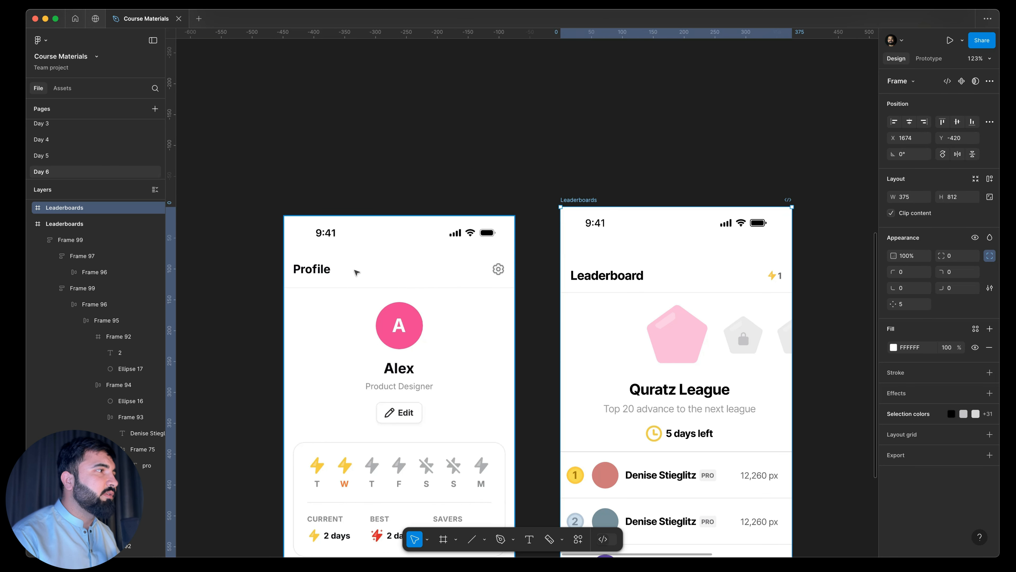
pyautogui.doubleClick(621, 276)
pyautogui.doubleClick(620, 276)
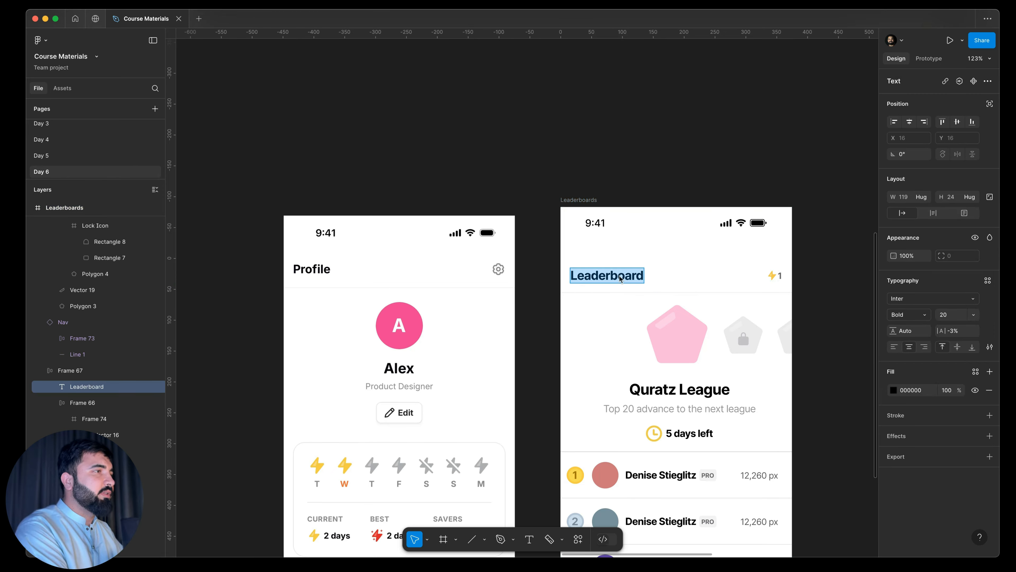
pyautogui.write('Profile')
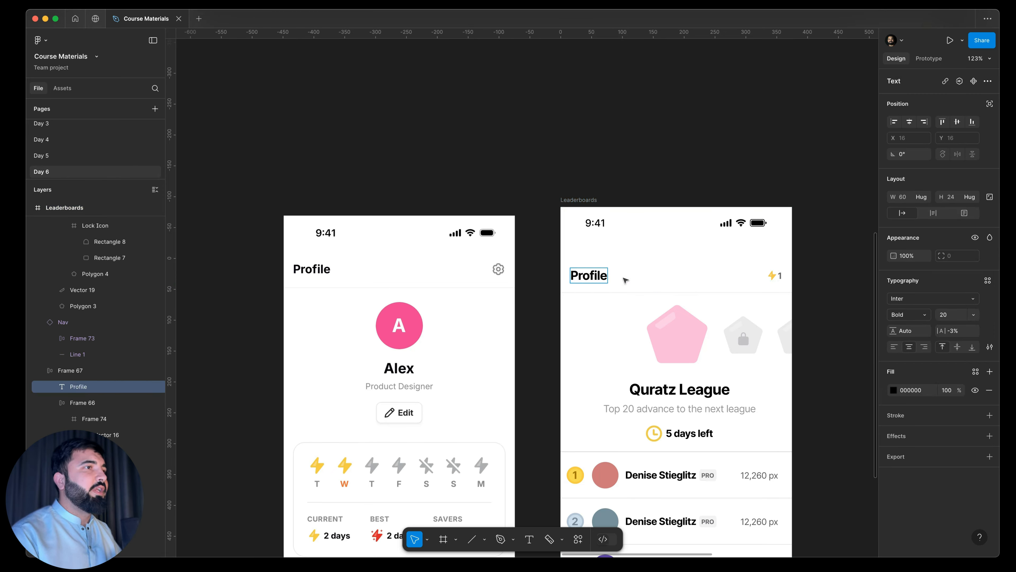
pyautogui.scroll(5, 516, 271)
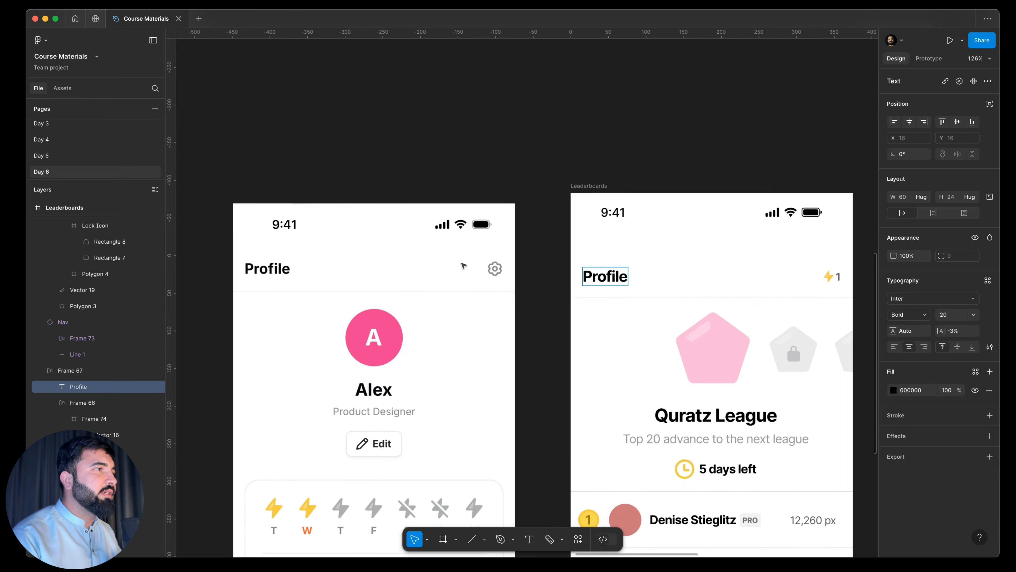
pyautogui.scroll(3, 456, 263)
pyautogui.scroll(-10, 460, 281)
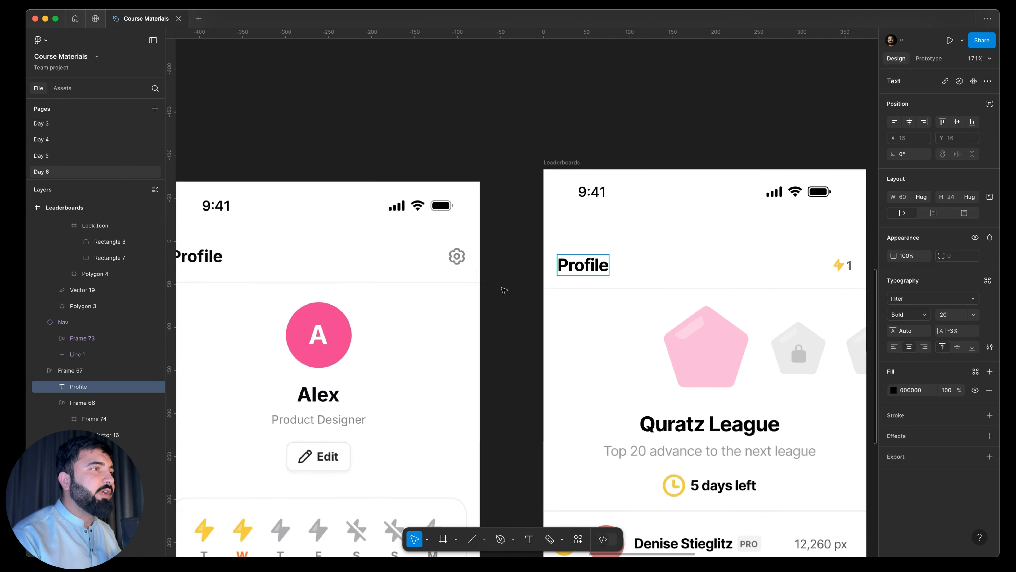
pyautogui.press('Escape')
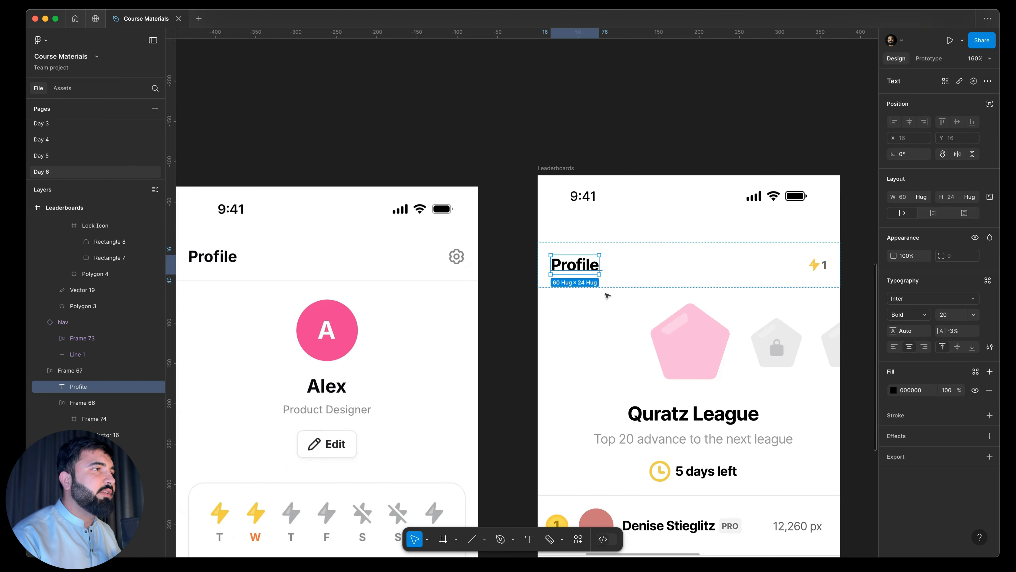
pyautogui.click(819, 266)
pyautogui.click(664, 123)
# Create a text style named "Title" from the Profile heading in the copied Leaderboards frame
pyautogui.hscroll(2, 487, 290)
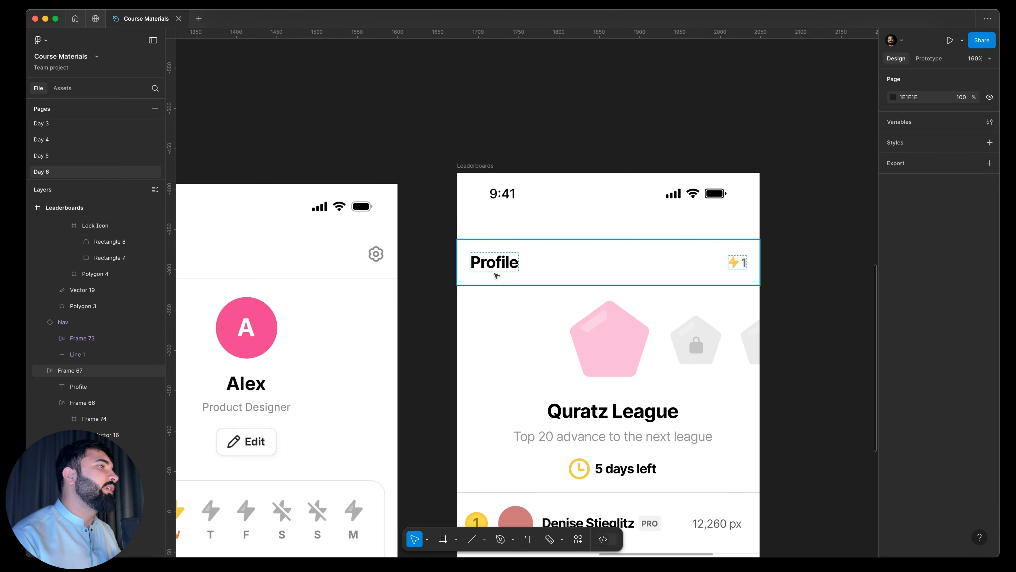
pyautogui.moveTo(441, 299); pyautogui.dragTo(319, 307)
pyautogui.moveTo(377, 333); pyautogui.dragTo(500, 345)
pyautogui.click(502, 284)
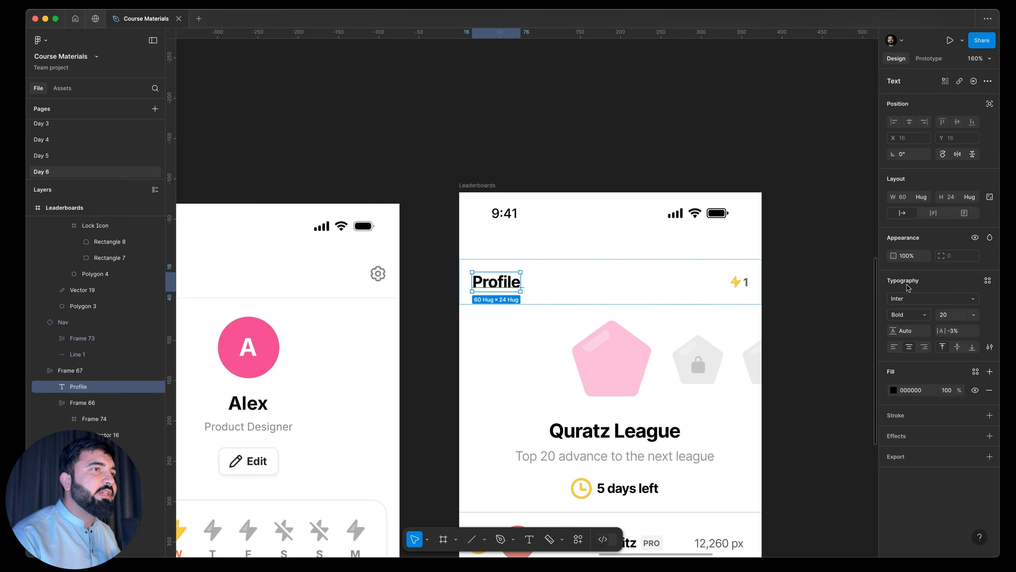
pyautogui.click(988, 283)
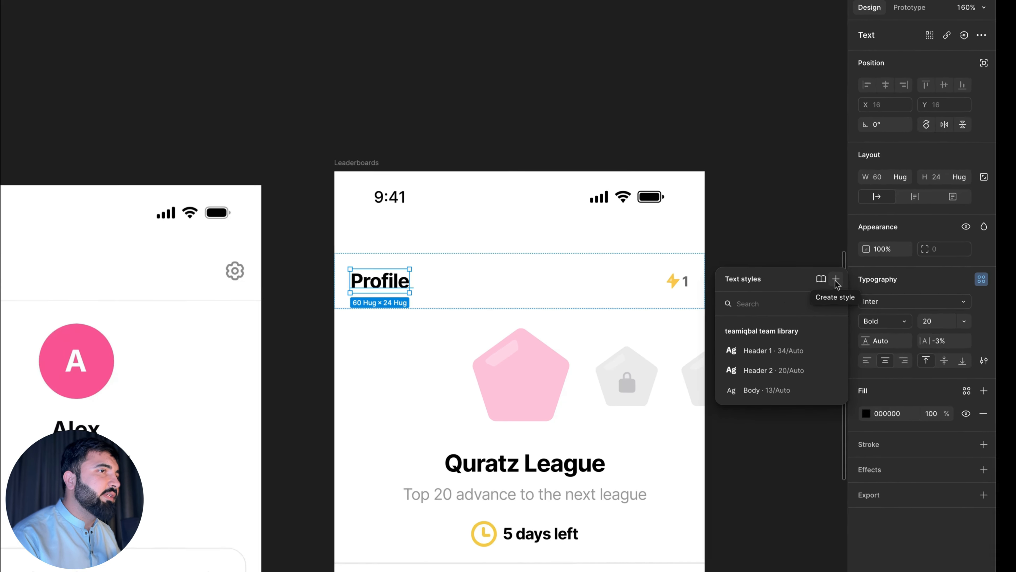
pyautogui.click(869, 282)
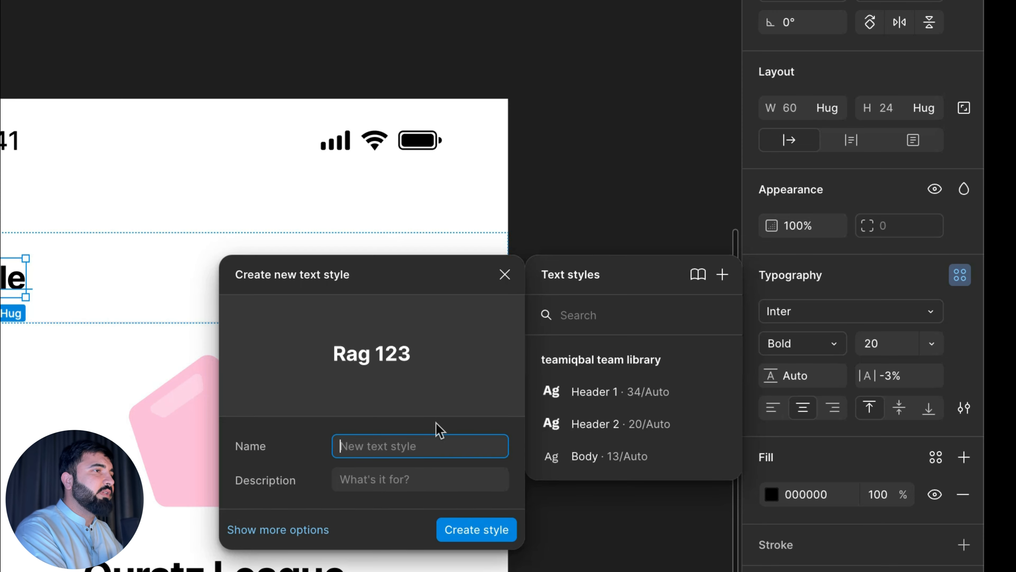
pyautogui.write('Tit')
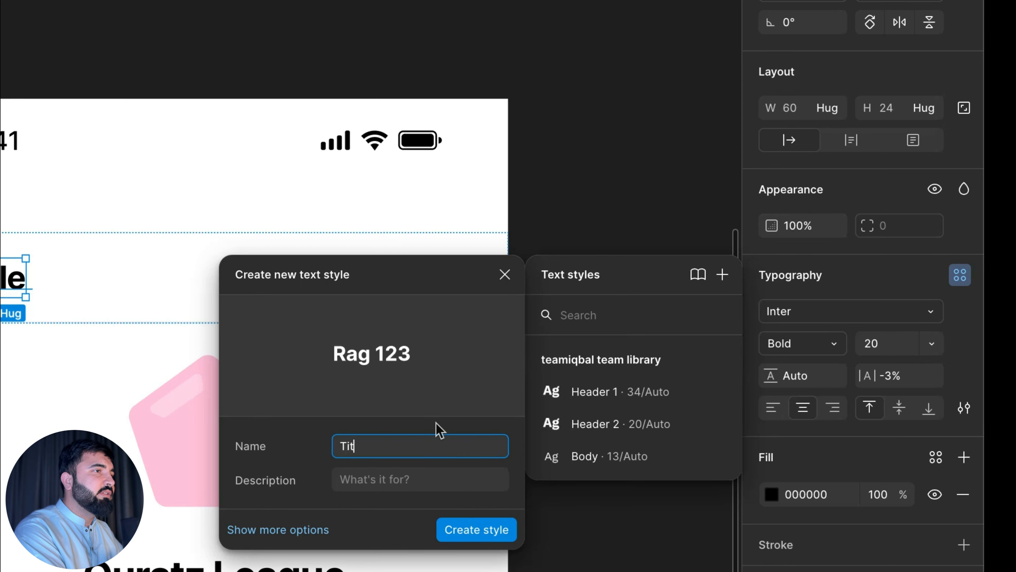
pyautogui.write('le')
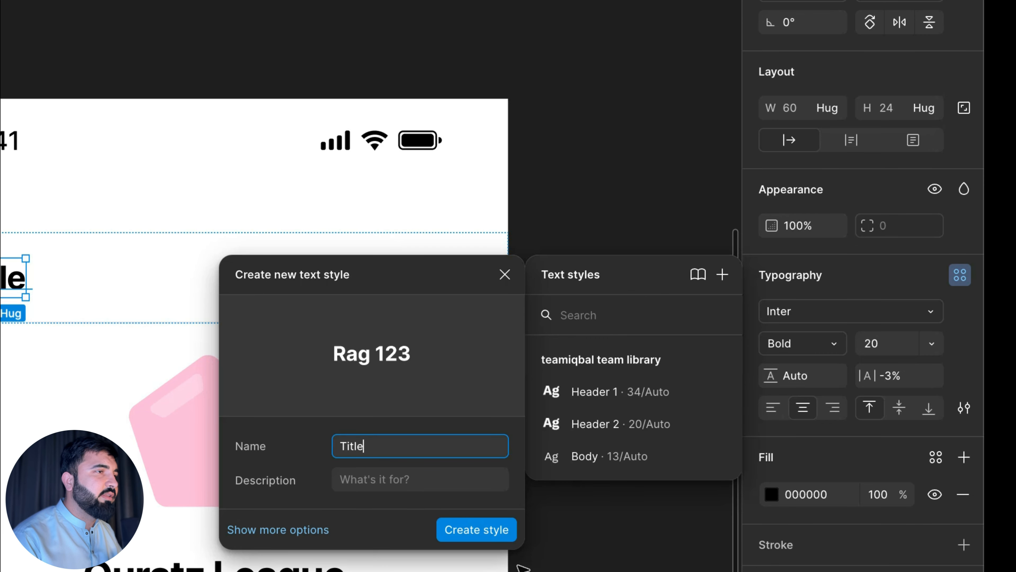
pyautogui.click(495, 532)
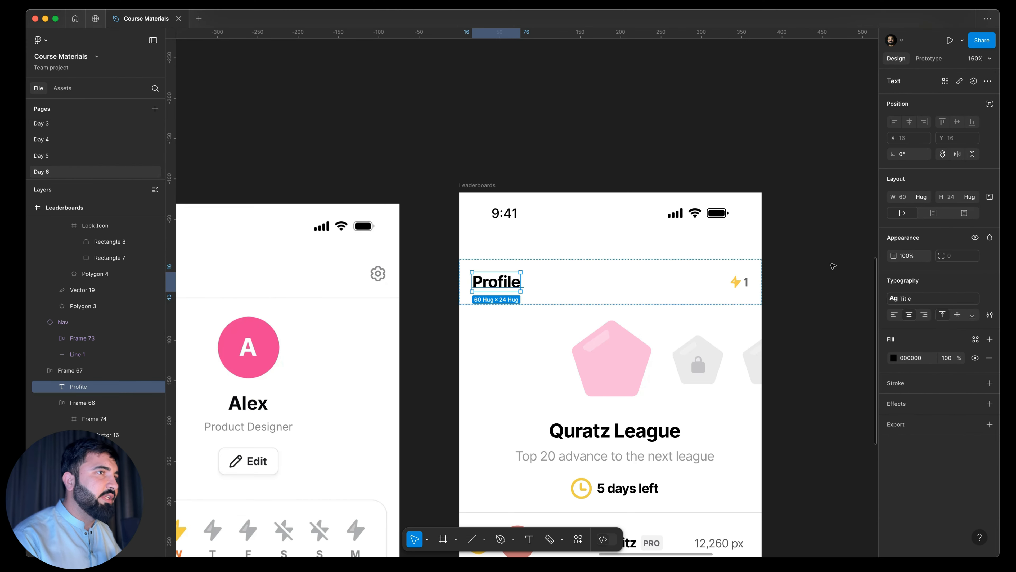
pyautogui.click(790, 178)
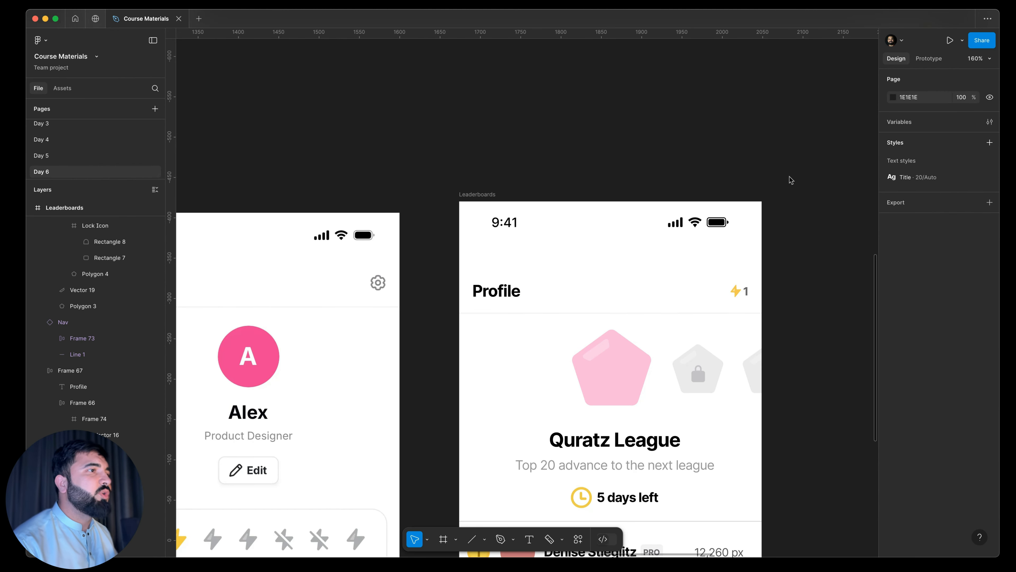
# Edit the Title text style, setting its weight to Regular and its font to Inter Tight
pyautogui.scroll(-2, 516, 280)
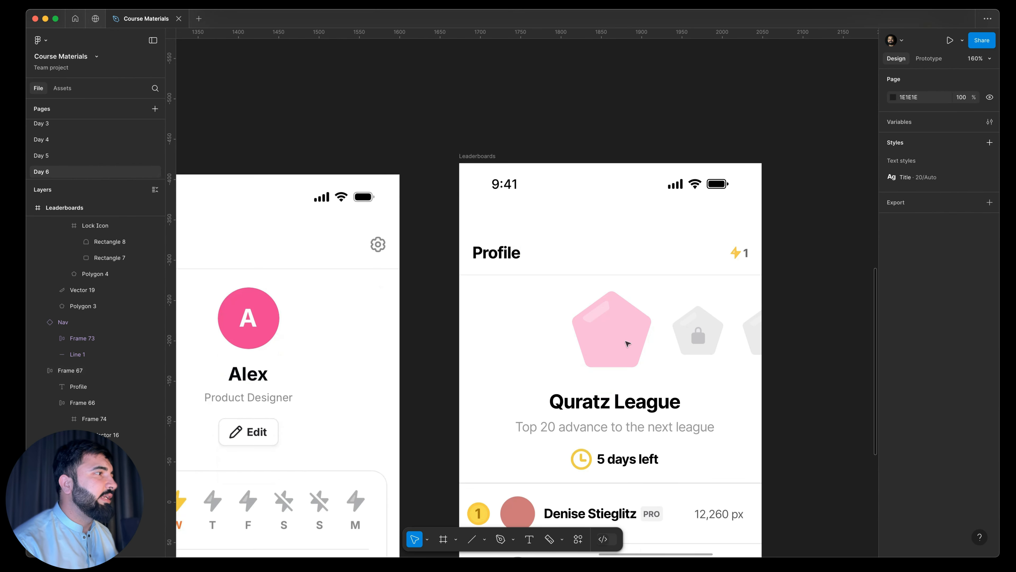
pyautogui.scroll(-2, 512, 263)
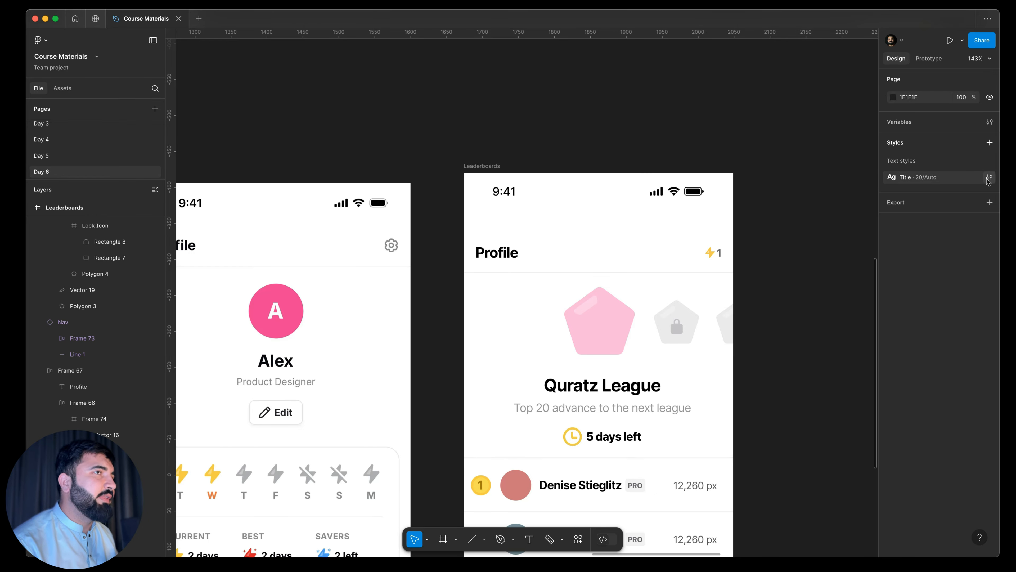
pyautogui.click(989, 179)
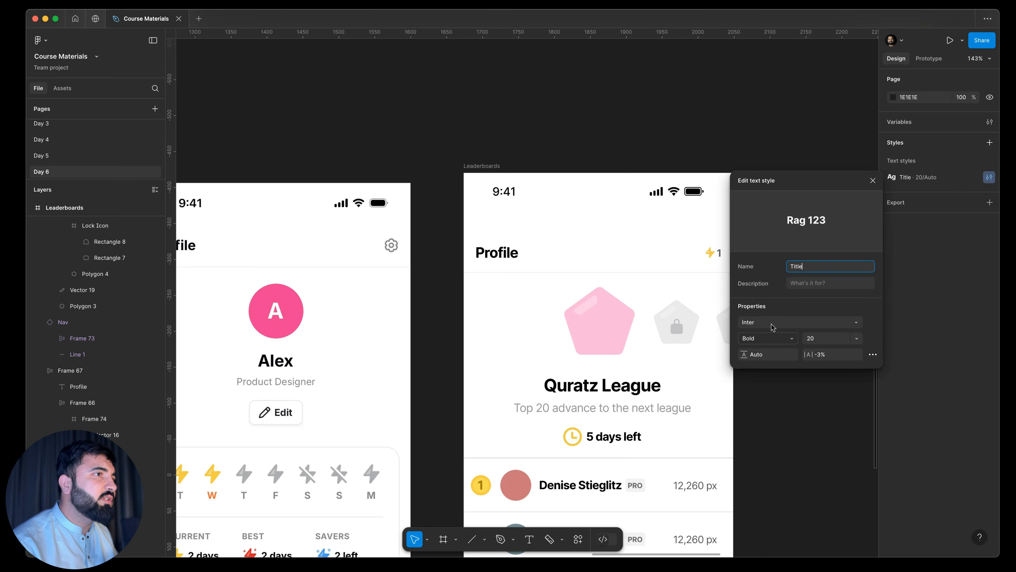
pyautogui.click(791, 343)
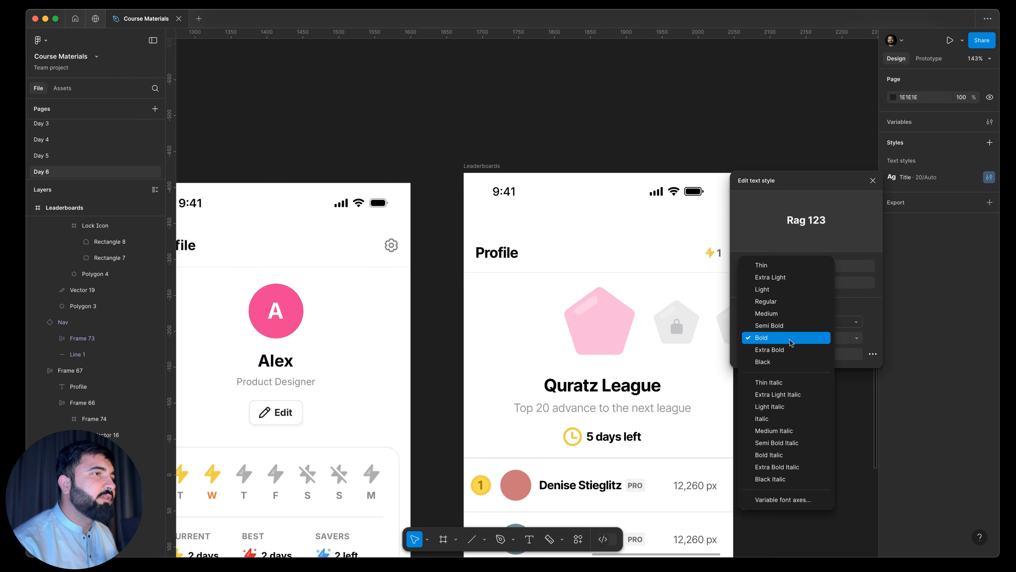
pyautogui.click(870, 316)
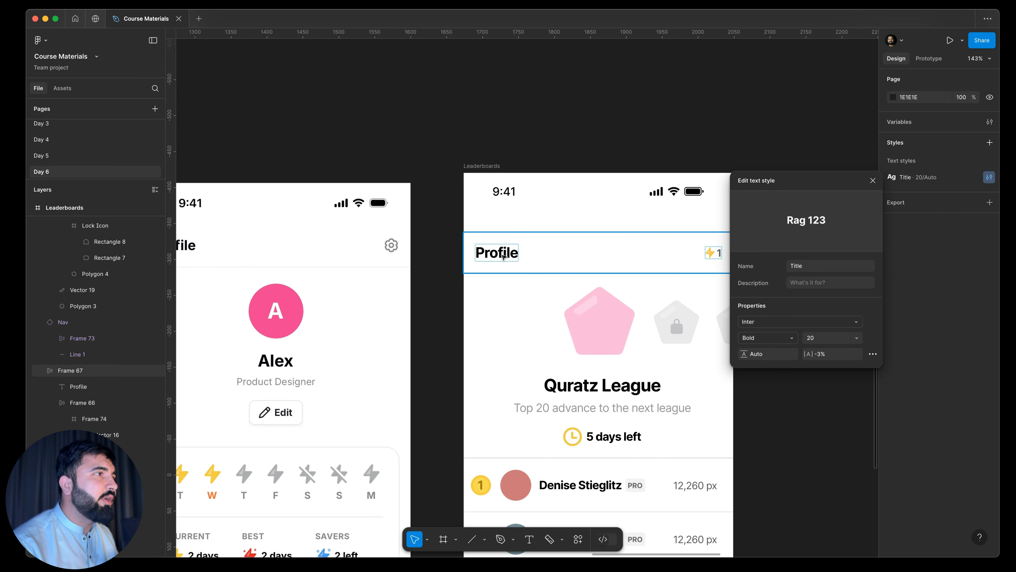
pyautogui.scroll(3, 504, 257)
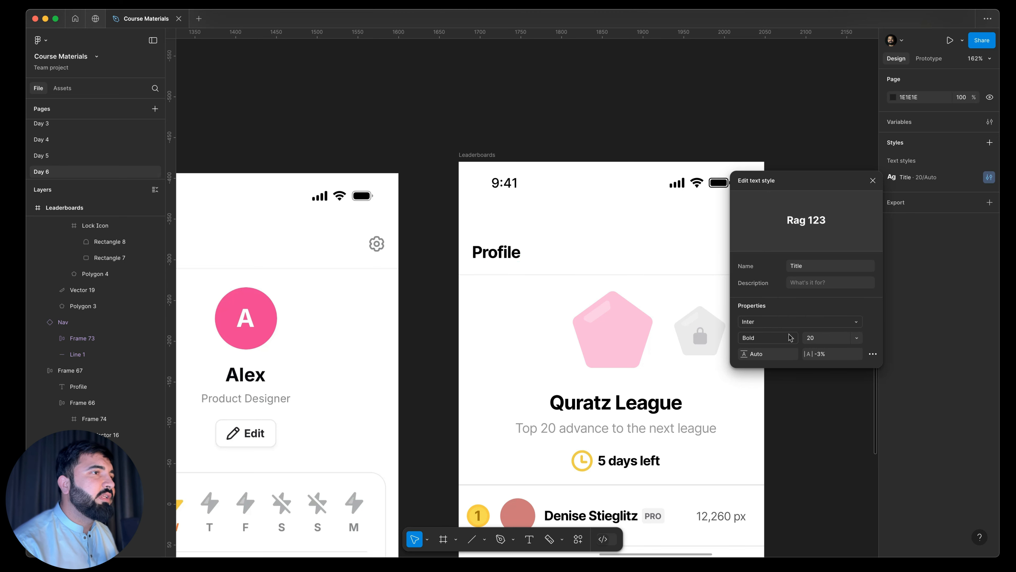
pyautogui.click(783, 341)
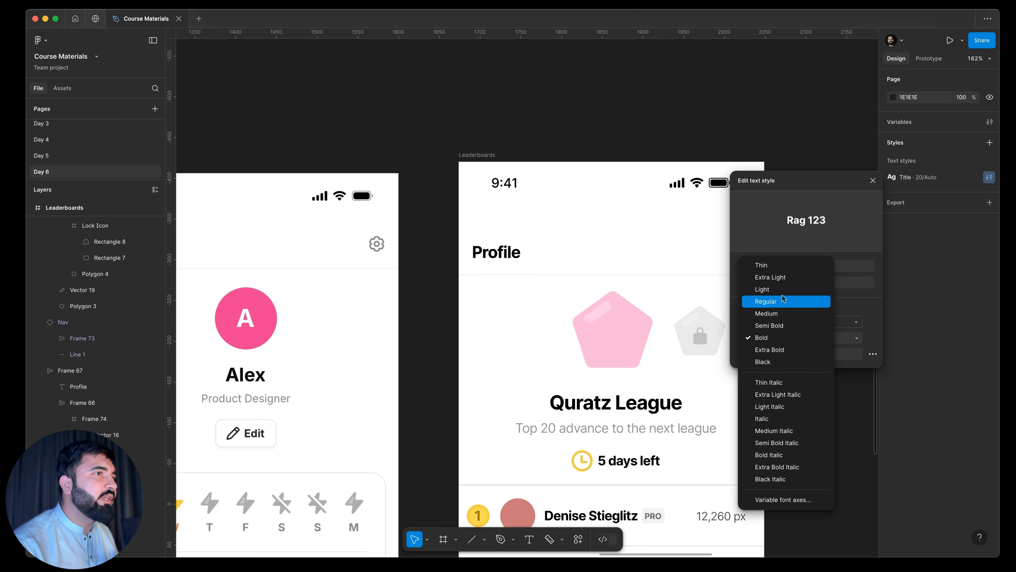
pyautogui.click(782, 299)
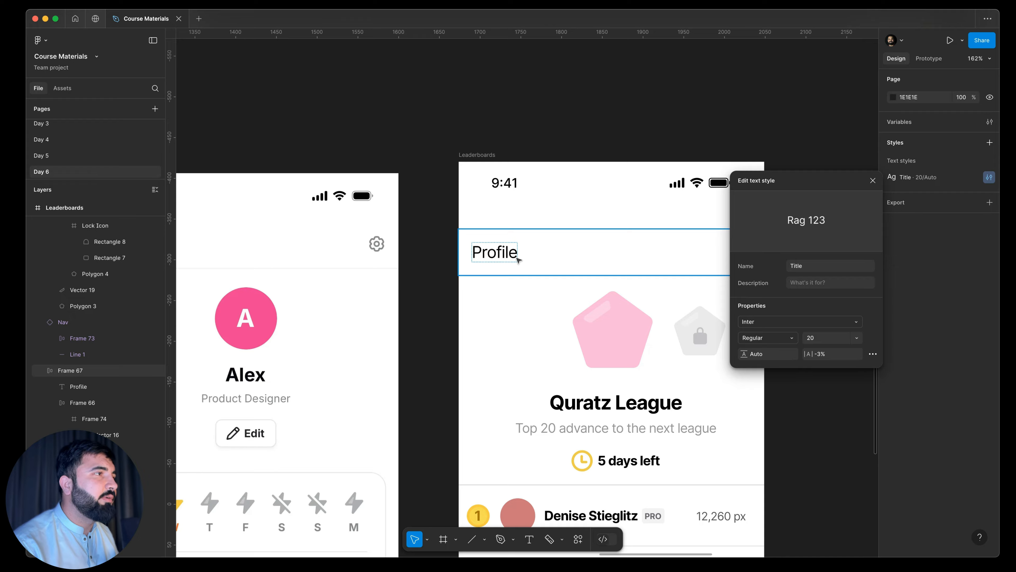
pyautogui.click(792, 323)
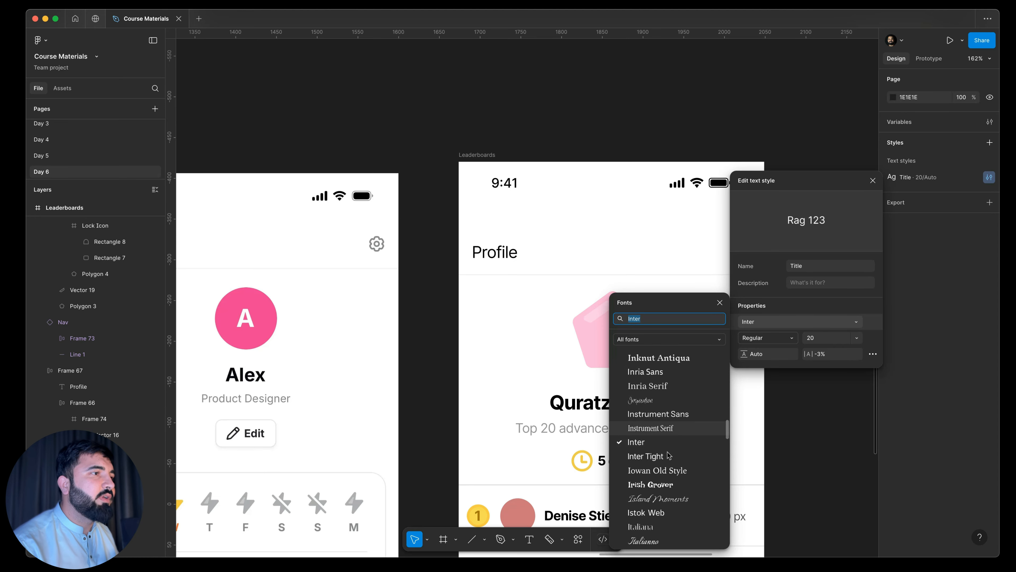
pyautogui.click(659, 457)
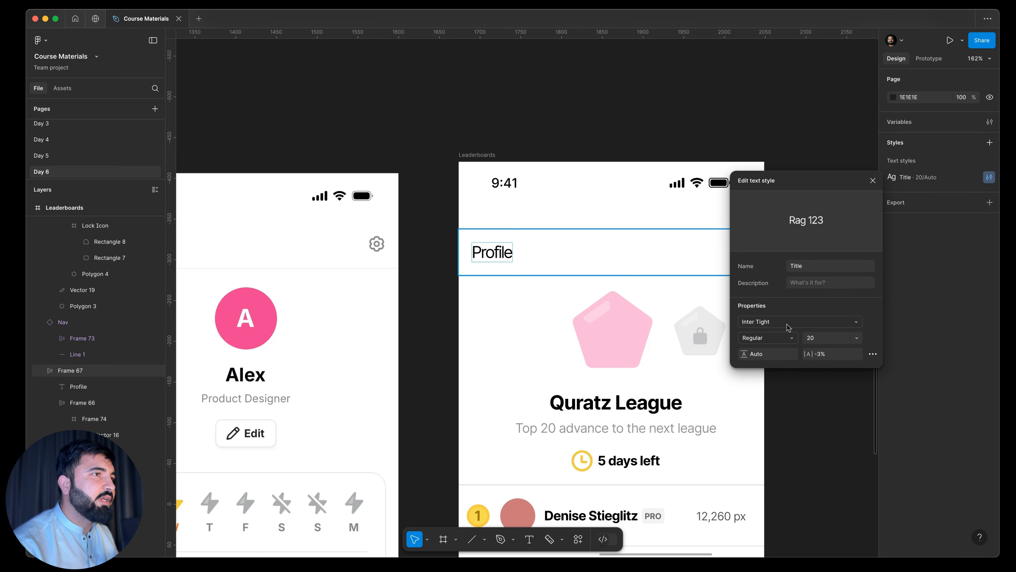
# Set the Title text style's font to Inter and its weight to Bold, and finish editing the style
pyautogui.click(777, 320)
pyautogui.click(656, 430)
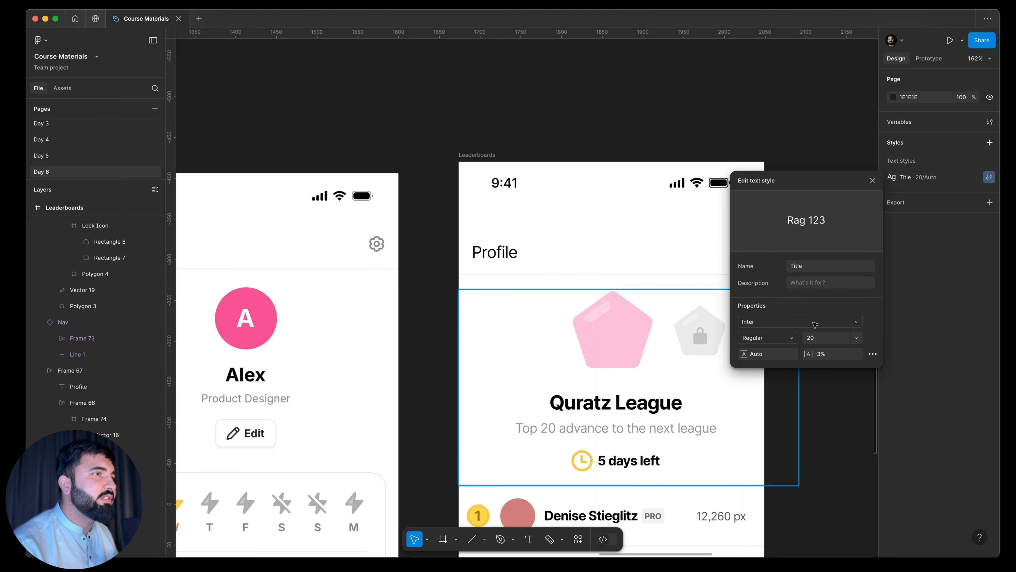
pyautogui.click(767, 338)
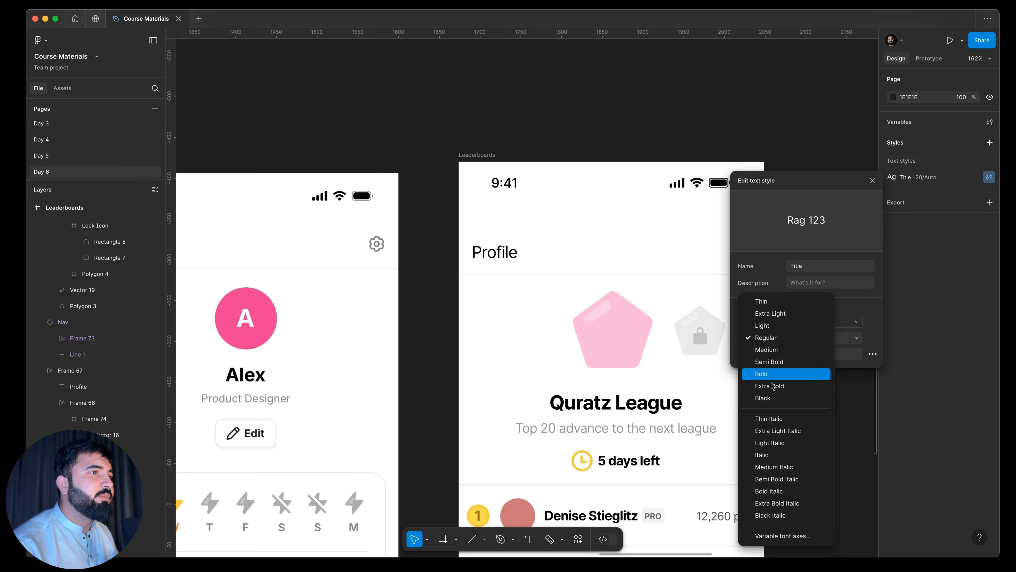
pyautogui.click(797, 373)
pyautogui.click(833, 342)
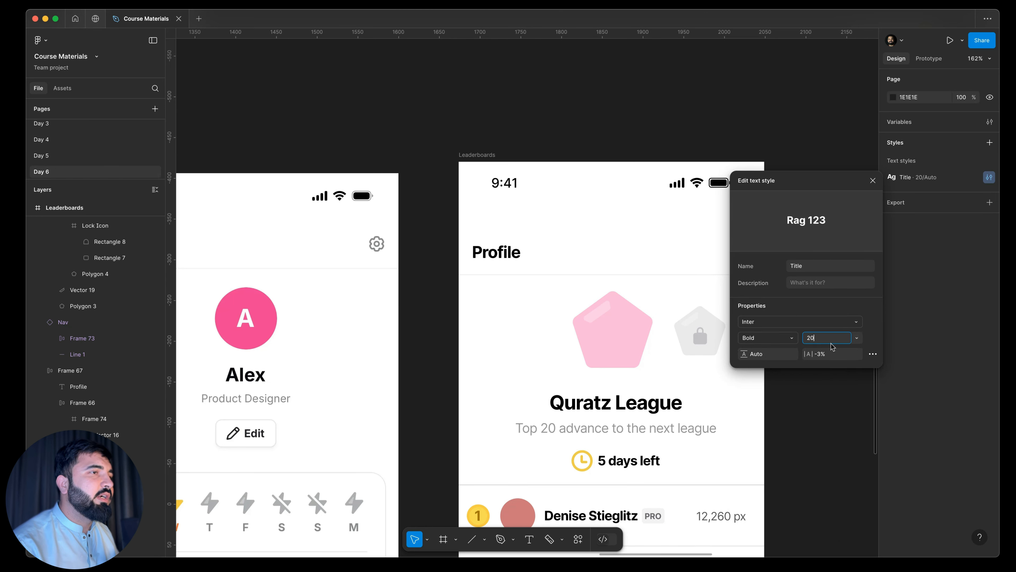
pyautogui.click(825, 341)
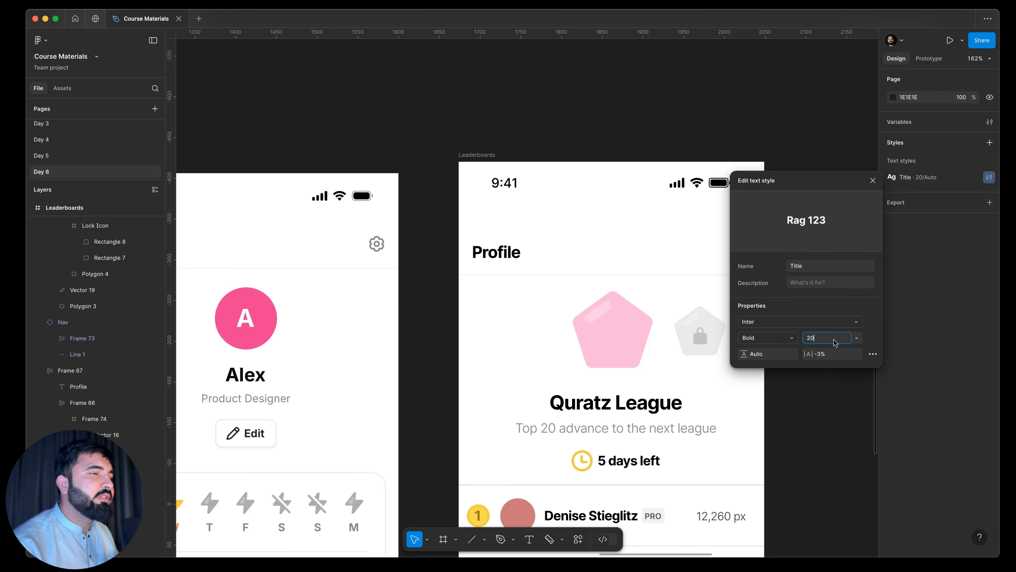
pyautogui.click(820, 357)
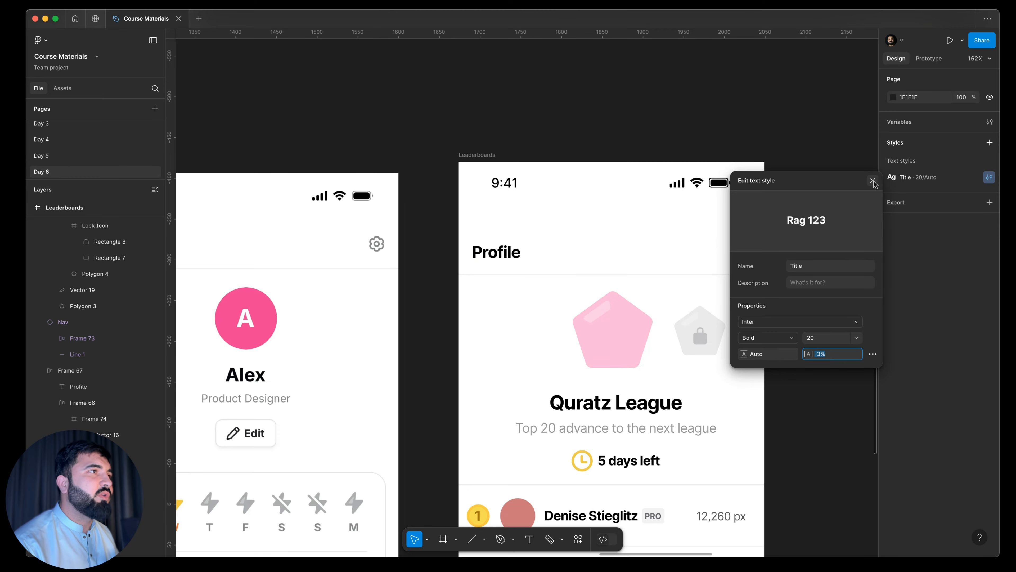
pyautogui.click(889, 148)
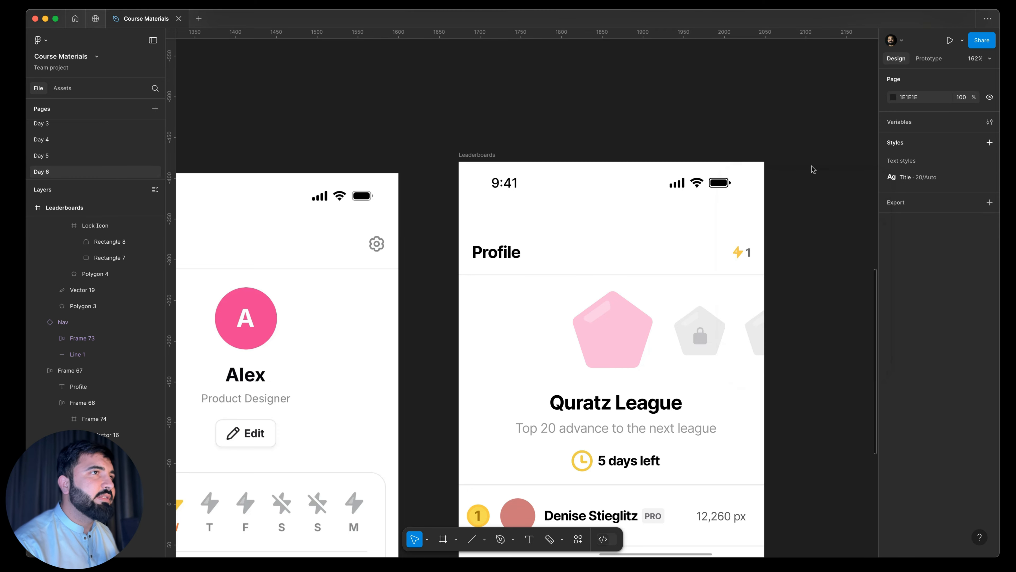
# Examine the Profile heading in the copied frame and compare it with the headers of the Leaderboards, Designr and Home screens
pyautogui.scroll(-5, 810, 173)
pyautogui.scroll(5, 720, 214)
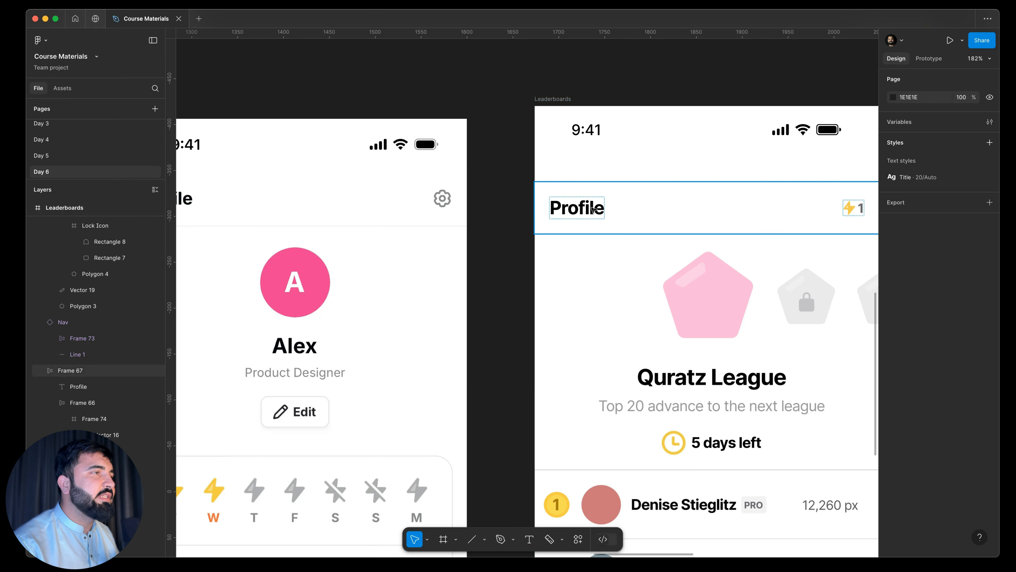
pyautogui.scroll(3, 594, 209)
pyautogui.moveTo(529, 231); pyautogui.dragTo(409, 243)
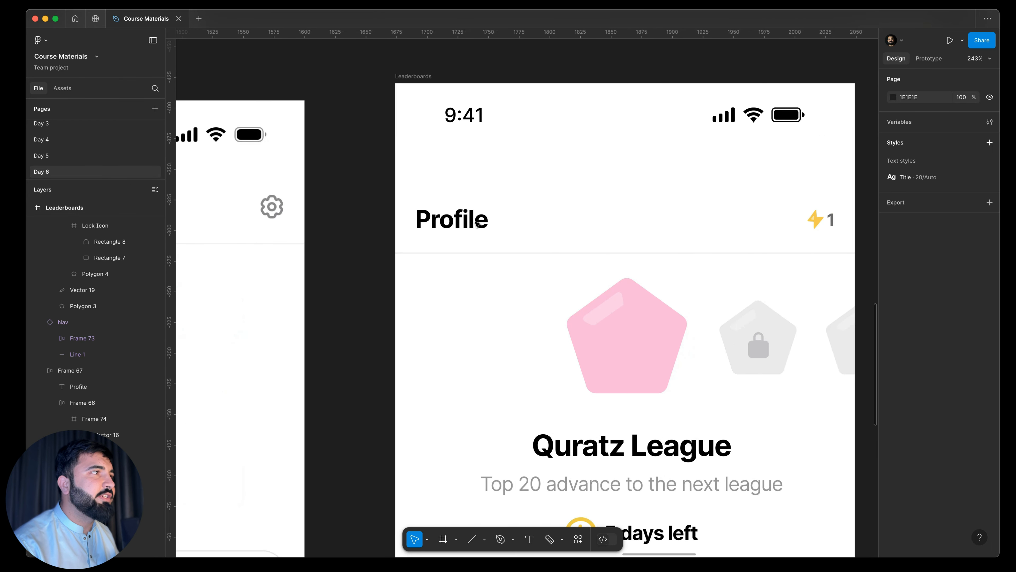
pyautogui.scroll(-1, 477, 219)
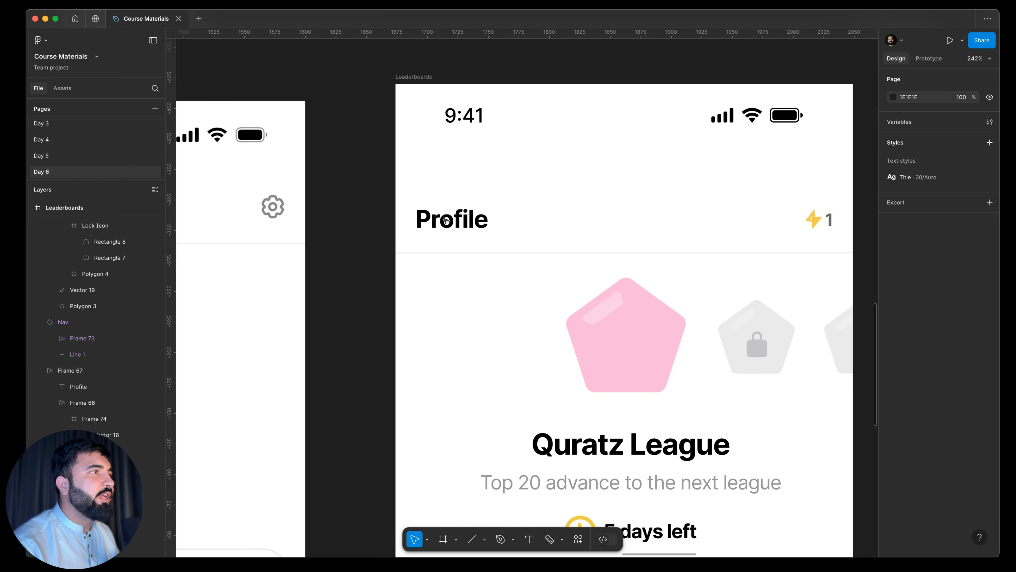
pyautogui.moveTo(572, 258); pyautogui.dragTo(667, 277)
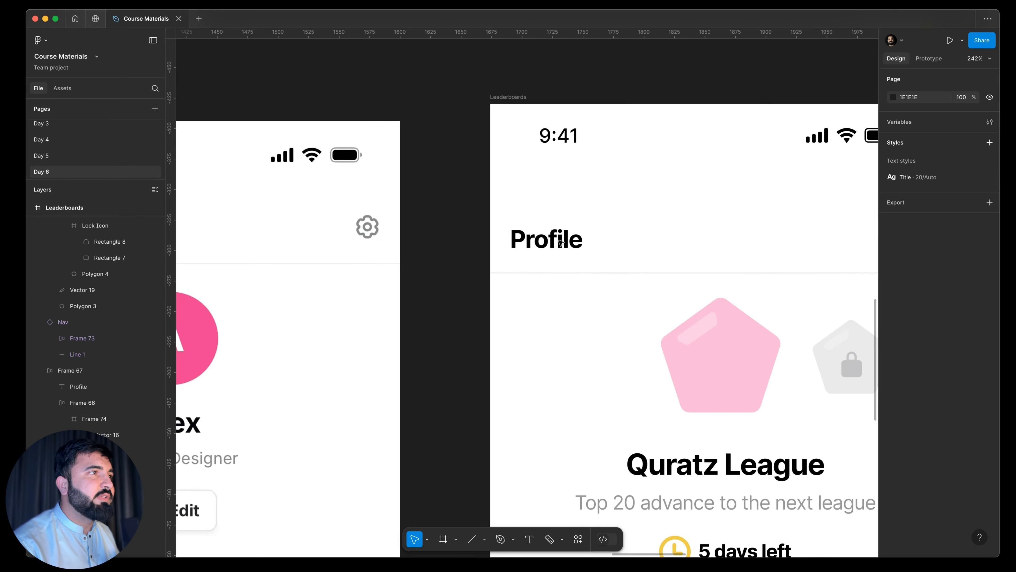
pyautogui.scroll(-10, 656, 236)
pyautogui.moveTo(646, 311); pyautogui.dragTo(877, 304)
pyautogui.moveTo(381, 249); pyautogui.dragTo(622, 245)
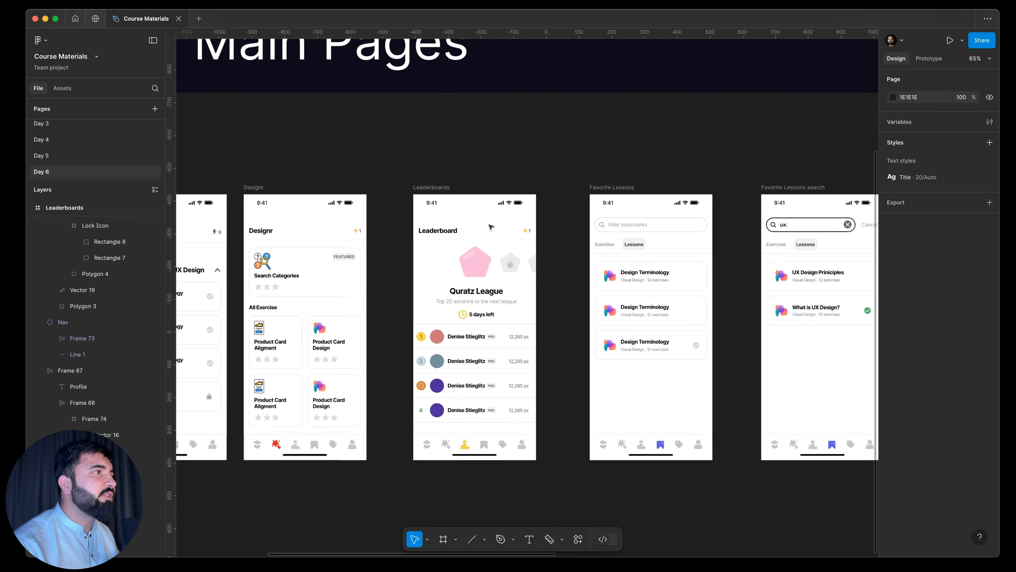
pyautogui.moveTo(402, 252); pyautogui.dragTo(540, 249)
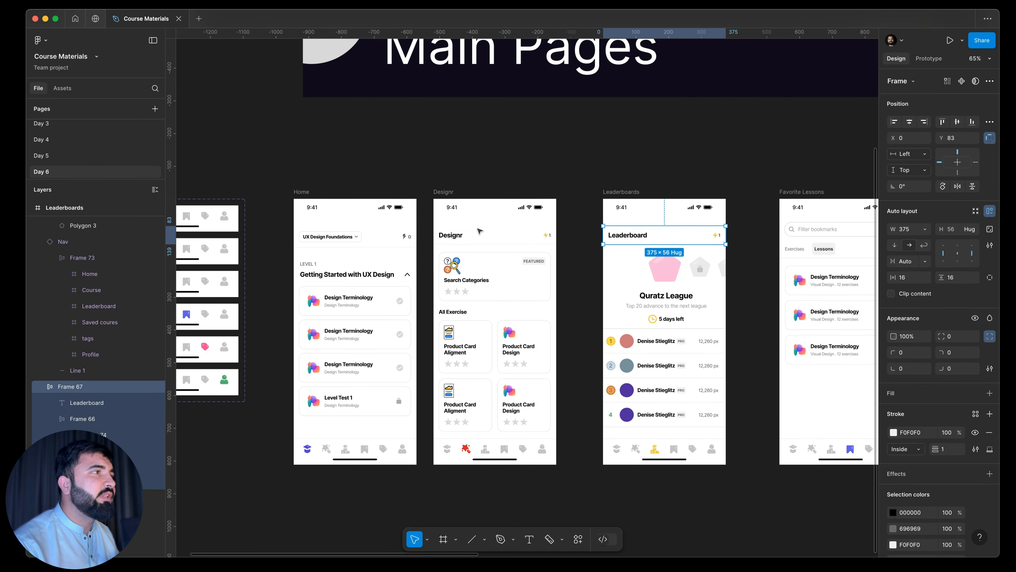
pyautogui.scroll(7, 438, 244)
pyautogui.scroll(-10, 438, 243)
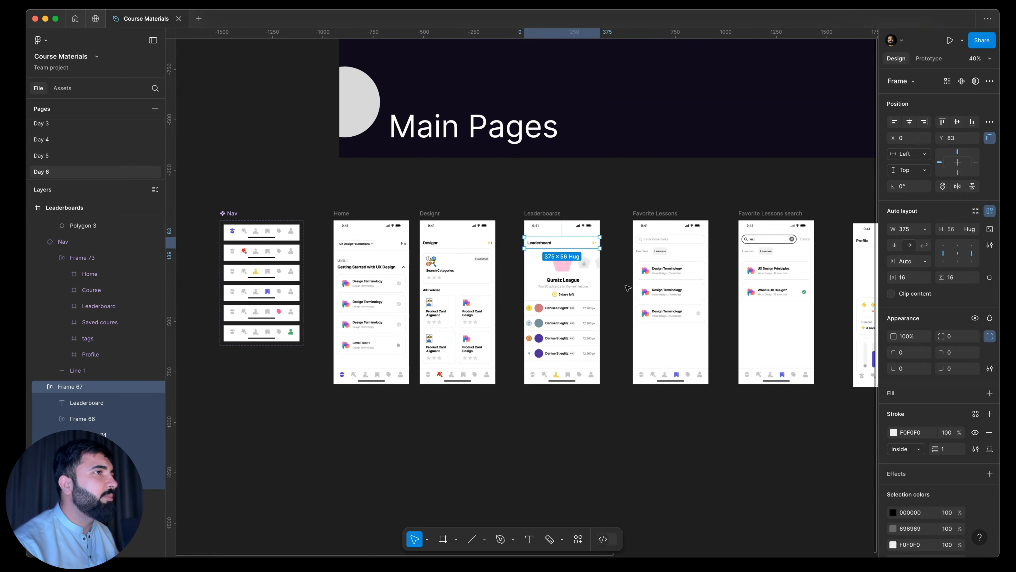
# Align the copied Leaderboards frame with the top of the Profile screen, at X 1676, Y -406
pyautogui.moveTo(627, 289); pyautogui.dragTo(313, 300)
pyautogui.scroll(7, 558, 261)
pyautogui.click(499, 140)
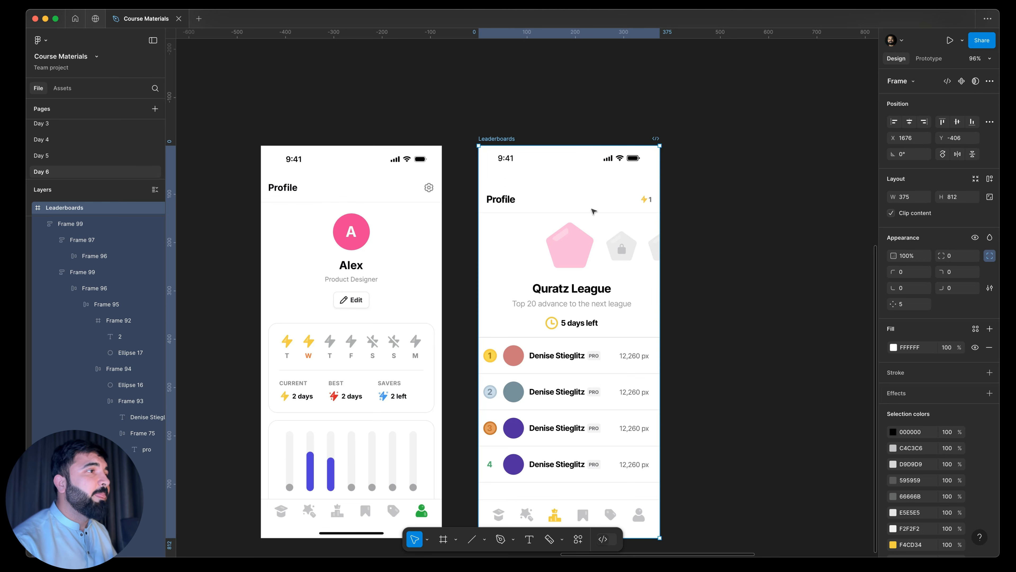
pyautogui.click(718, 245)
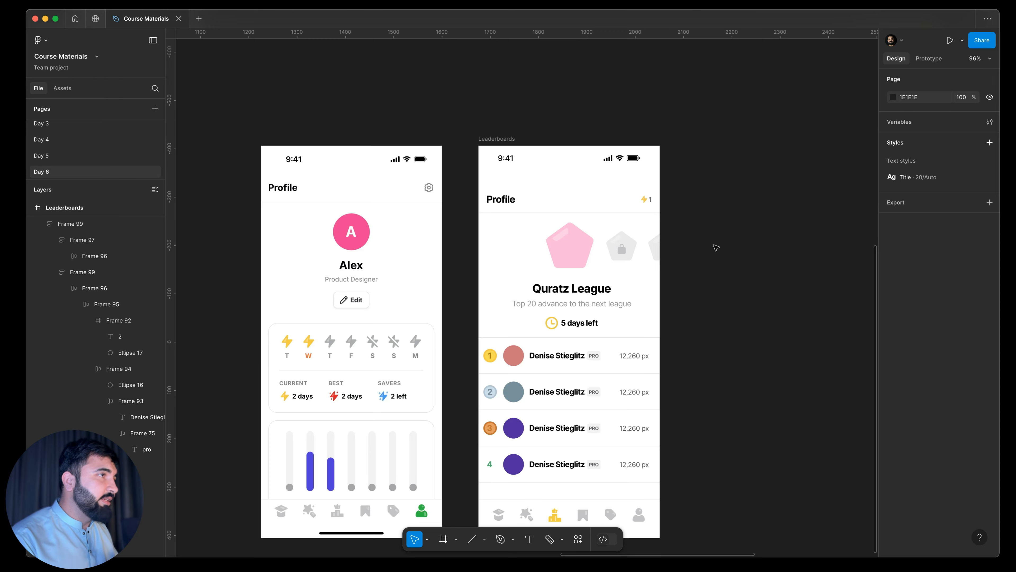
# Compare the header of the copied frame with the reference Profile screen's header, including its heading and gear icon
pyautogui.moveTo(592, 252); pyautogui.dragTo(599, 224)
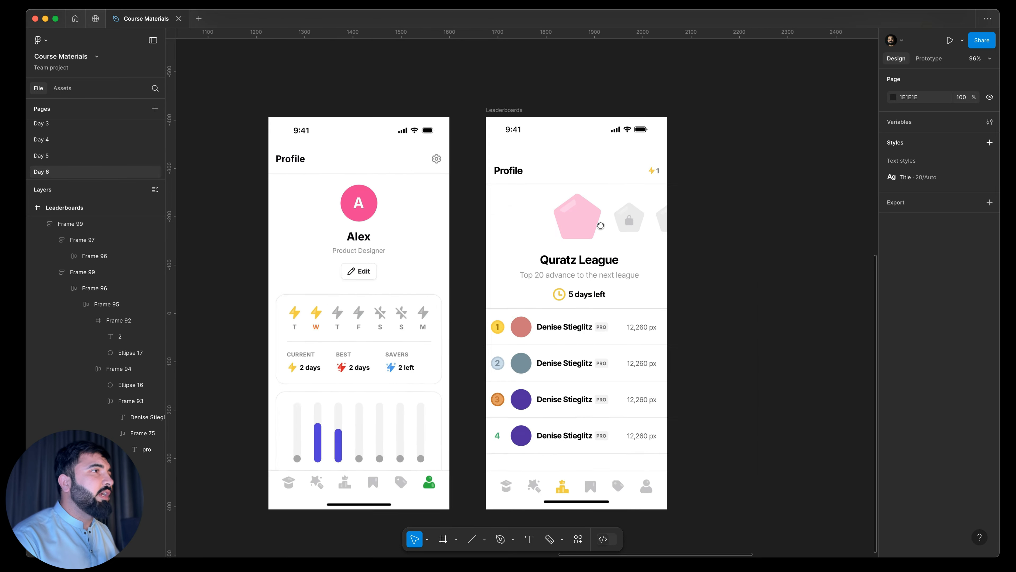
pyautogui.scroll(-5, 521, 229)
pyautogui.scroll(8, 557, 166)
pyautogui.click(566, 157)
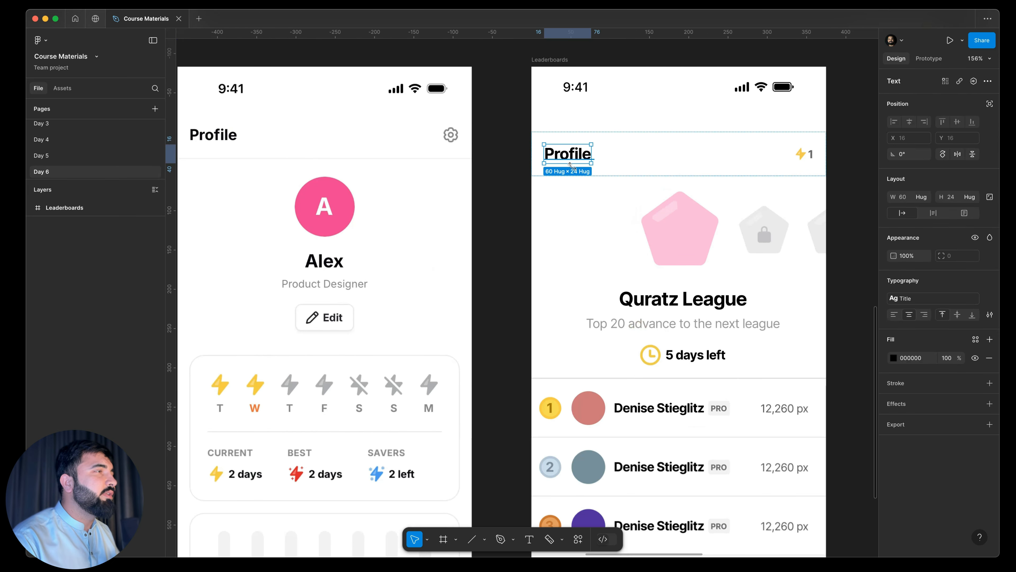
pyautogui.scroll(3, 553, 268)
pyautogui.moveTo(553, 269); pyautogui.dragTo(470, 281)
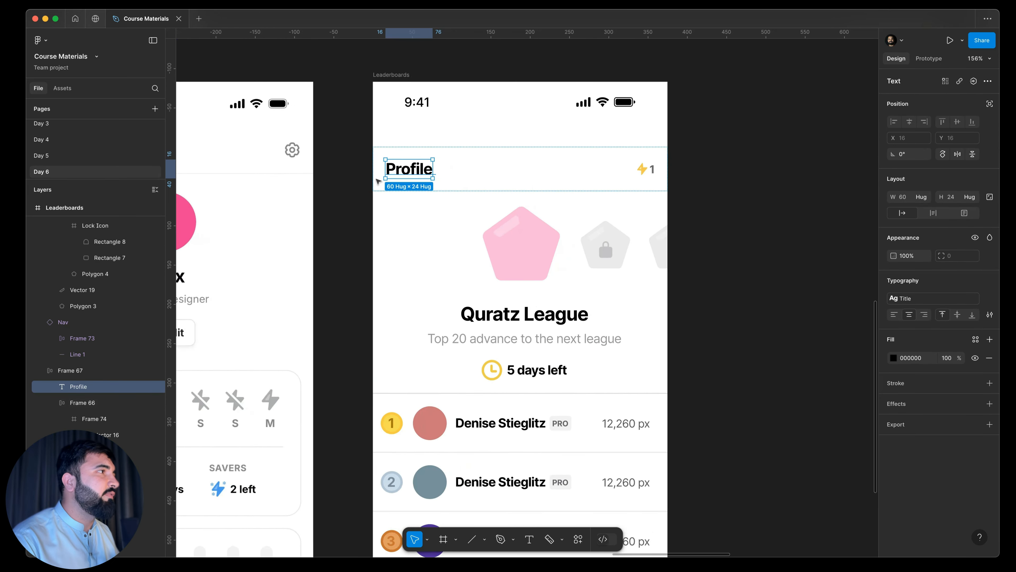
pyautogui.scroll(10, 288, 148)
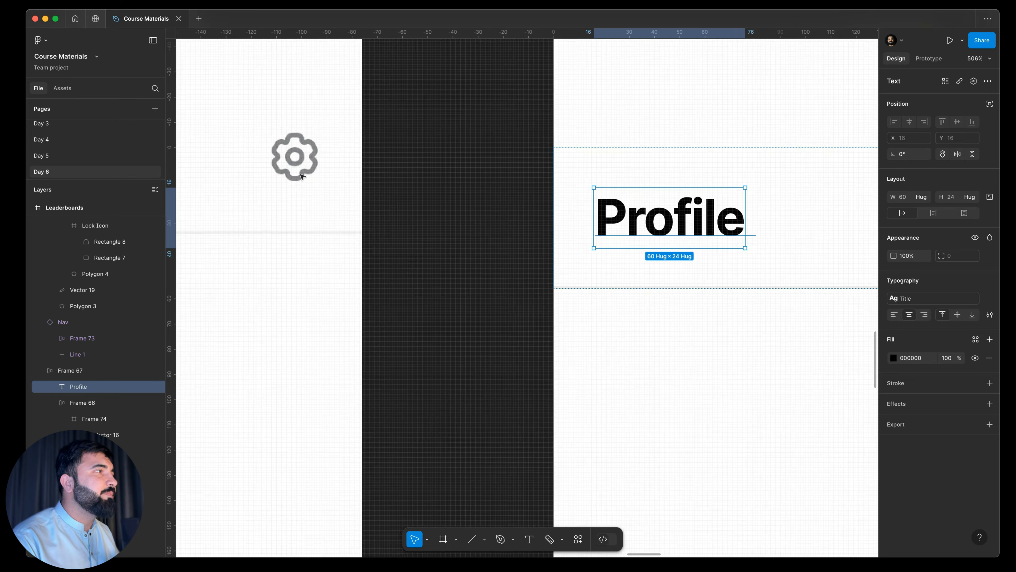
pyautogui.scroll(-5, 288, 162)
pyautogui.scroll(4, 290, 160)
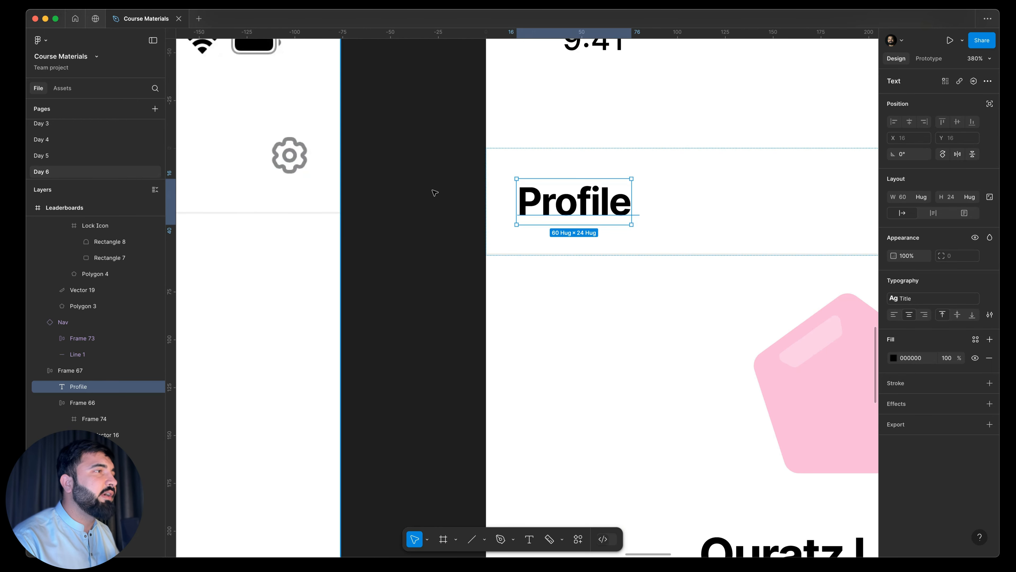
pyautogui.scroll(-5, 434, 193)
# Run the Iconify plugin and search its icons for "settings"
pyautogui.rightClick(781, 191)
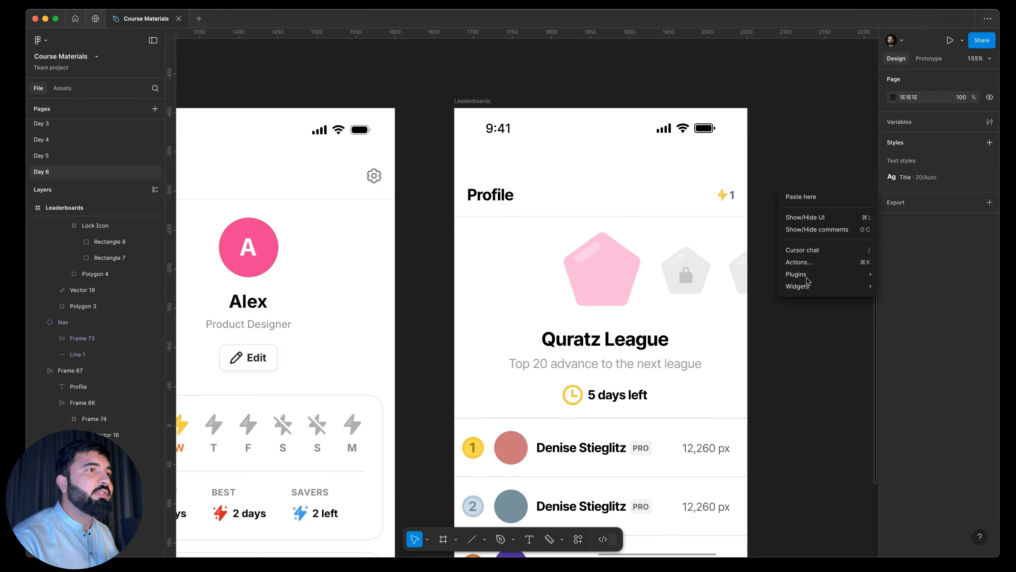
pyautogui.moveTo(813, 274)
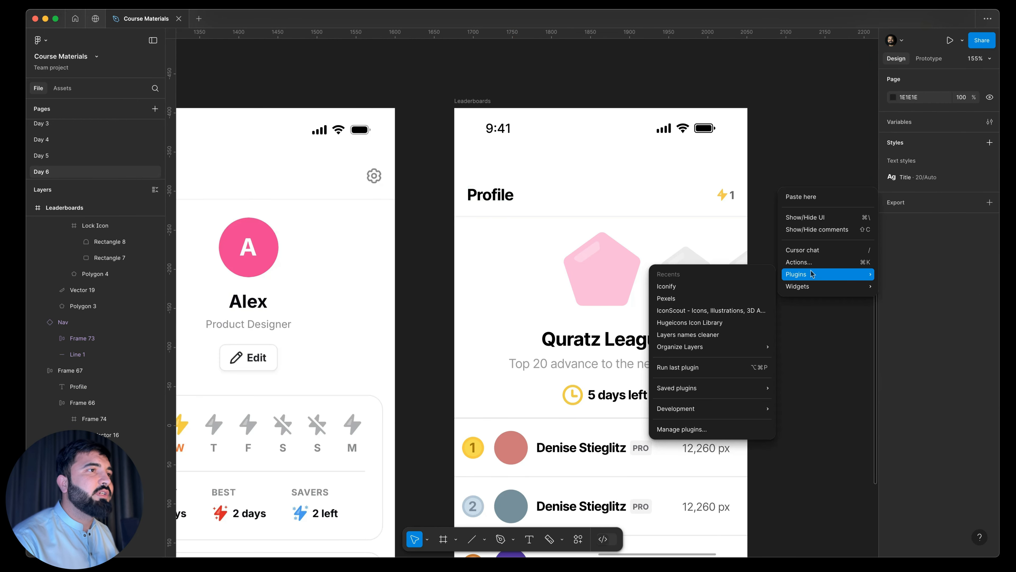
pyautogui.click(697, 287)
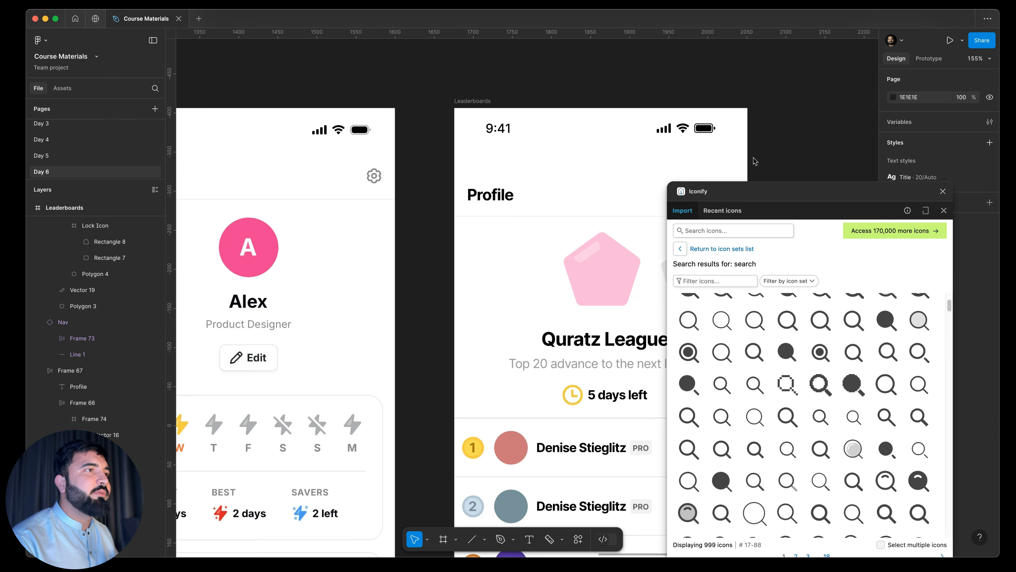
pyautogui.click(683, 196)
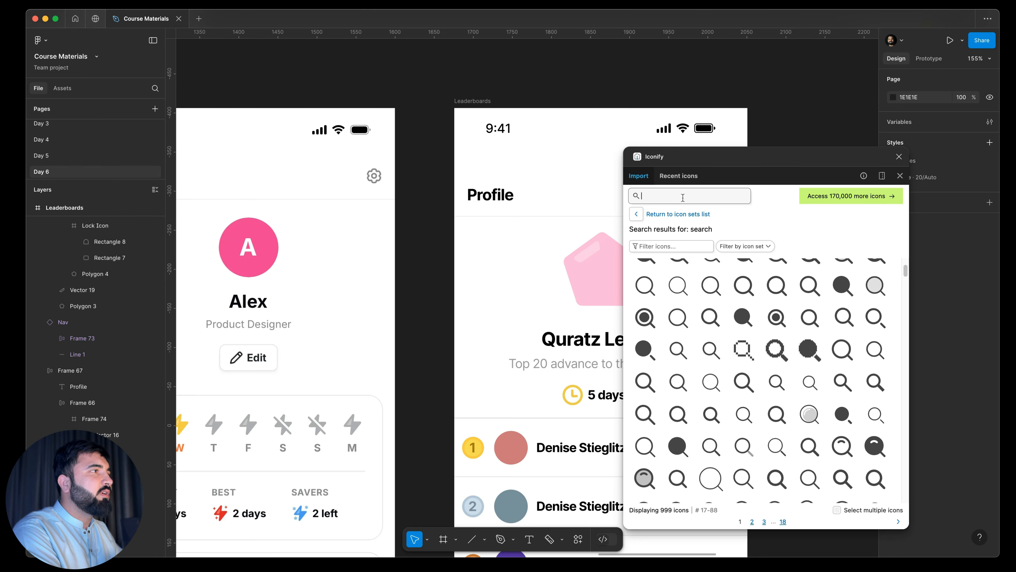
pyautogui.write('settings')
pyautogui.press('Return')
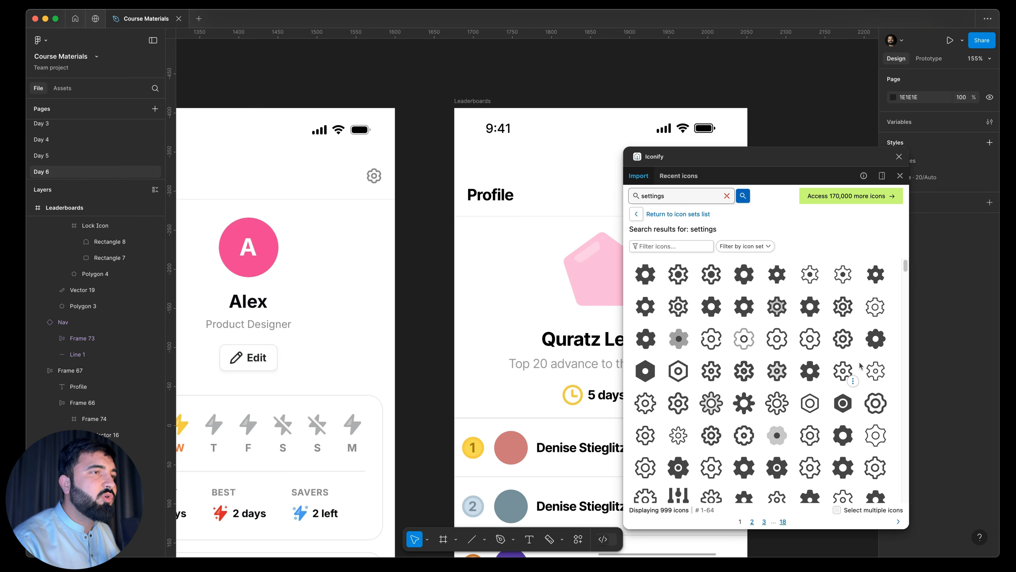
# Import the tabler:settings icon beside the gear of the reference Profile screen, at X 1542, Y -331, and close the plugin
pyautogui.click(849, 347)
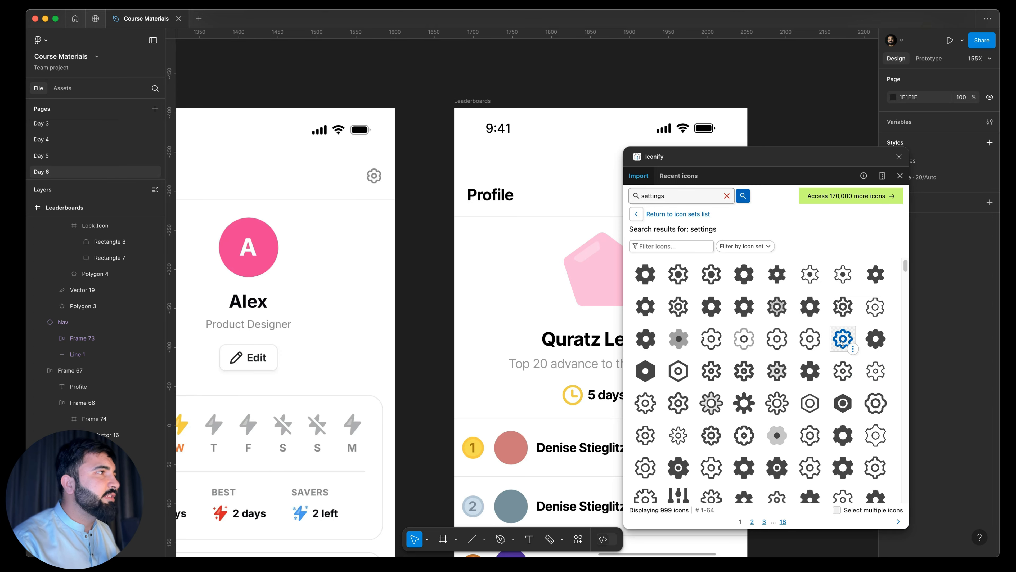
pyautogui.moveTo(838, 340); pyautogui.dragTo(329, 168)
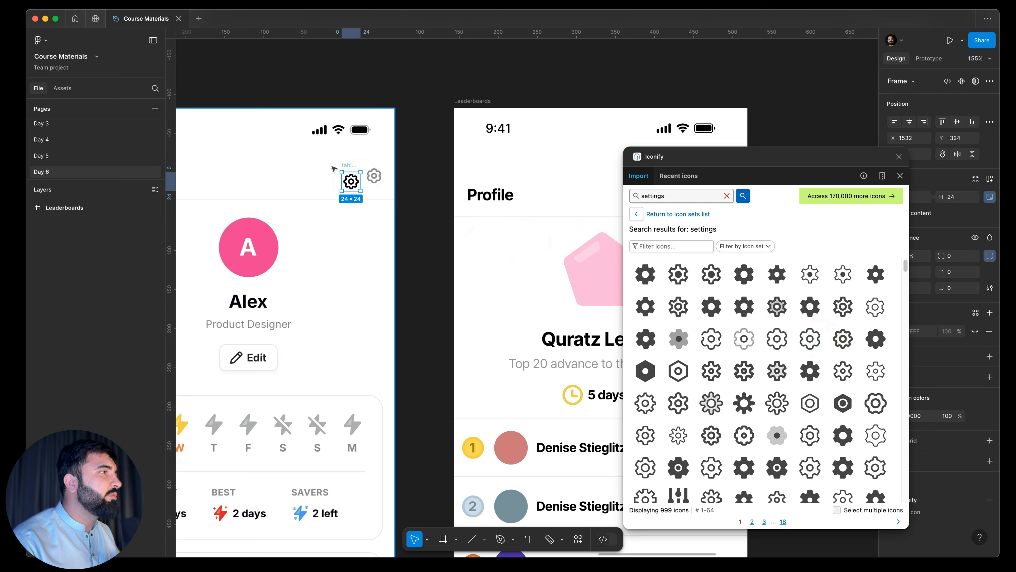
pyautogui.scroll(10, 352, 179)
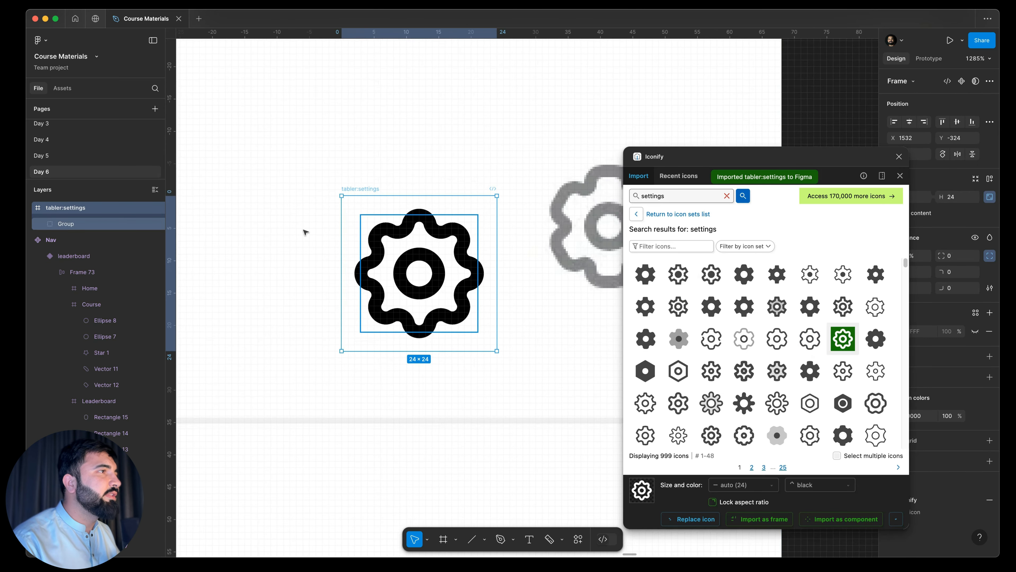
pyautogui.moveTo(366, 160); pyautogui.dragTo(446, 147)
pyautogui.moveTo(473, 196); pyautogui.dragTo(224, 212)
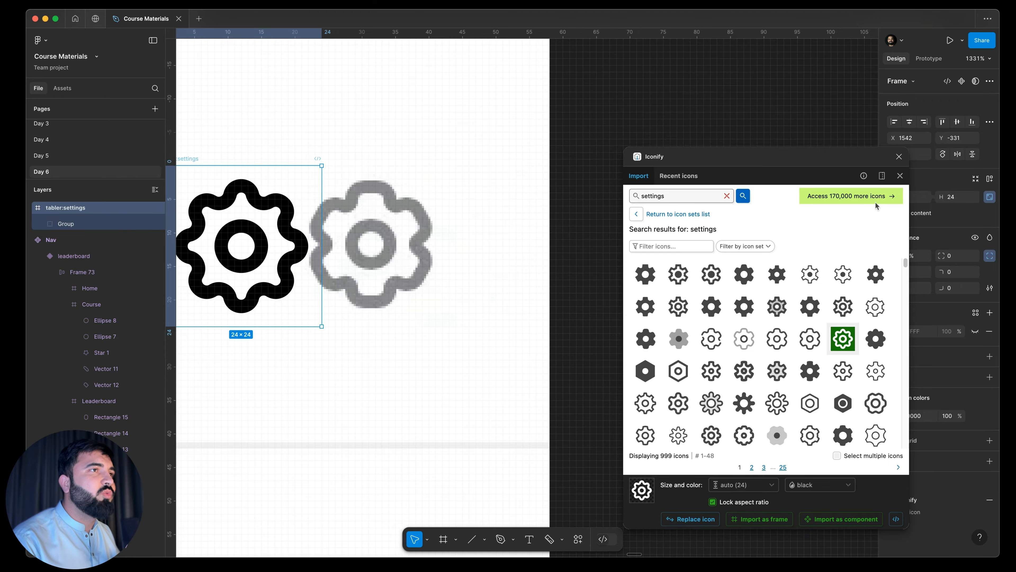
pyautogui.click(899, 156)
# Recolour the imported settings icon to 868588 by sampling the grey of the reference gear
pyautogui.moveTo(703, 276); pyautogui.dragTo(862, 279)
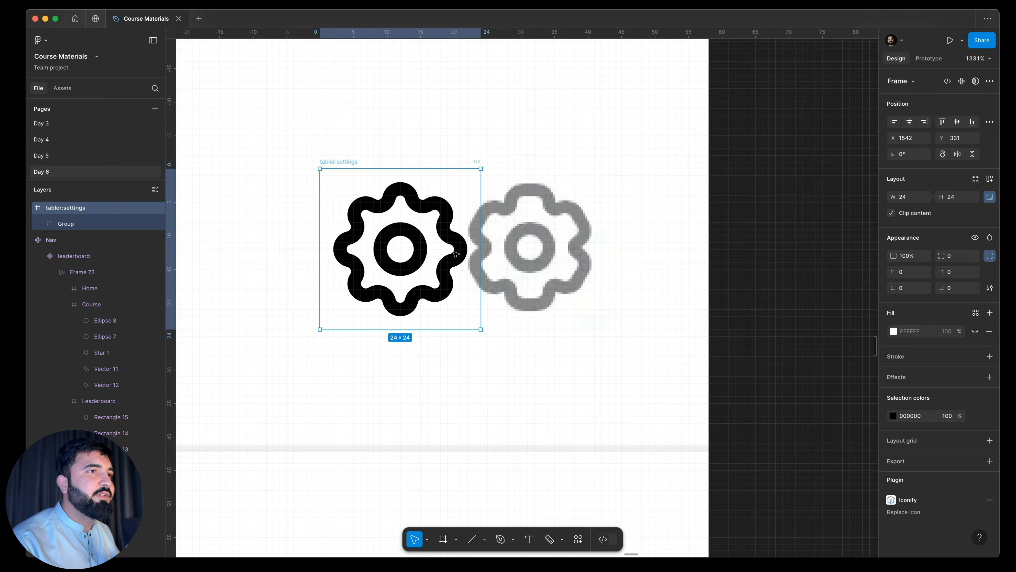
pyautogui.scroll(-1, 418, 220)
pyautogui.click(893, 416)
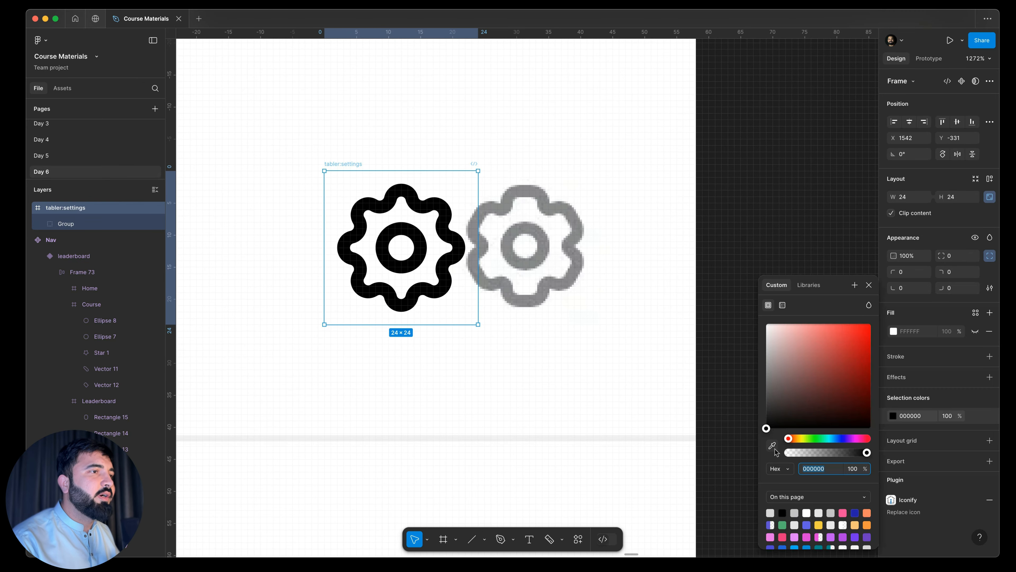
pyautogui.click(772, 445)
pyautogui.click(574, 282)
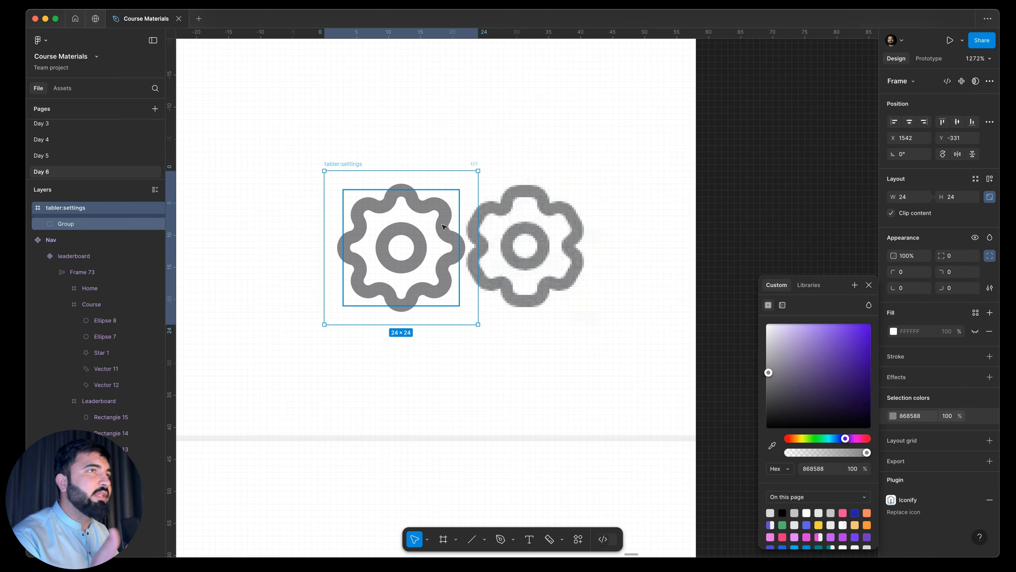
pyautogui.click(799, 216)
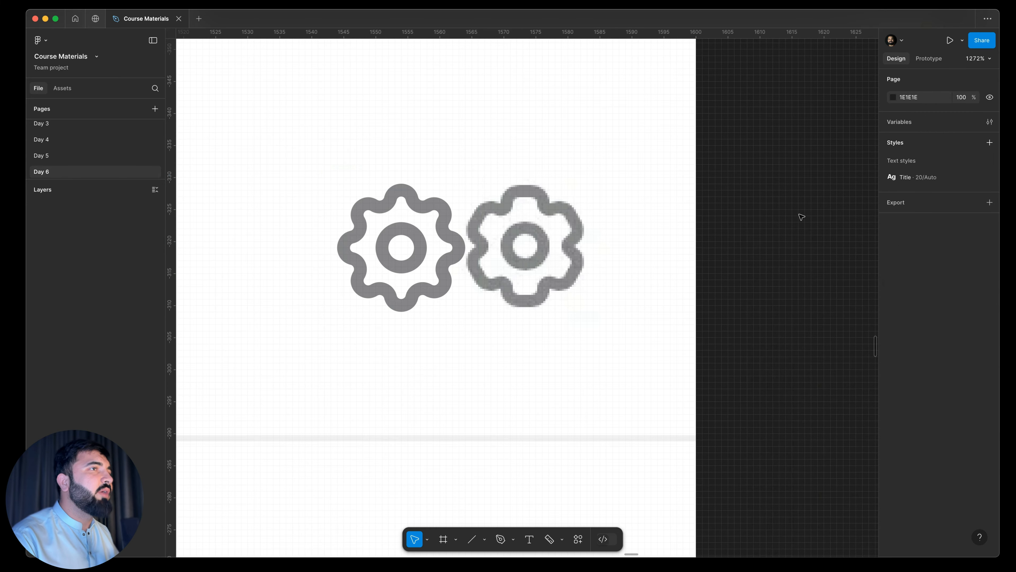
pyautogui.click(368, 209)
pyautogui.doubleClick(368, 210)
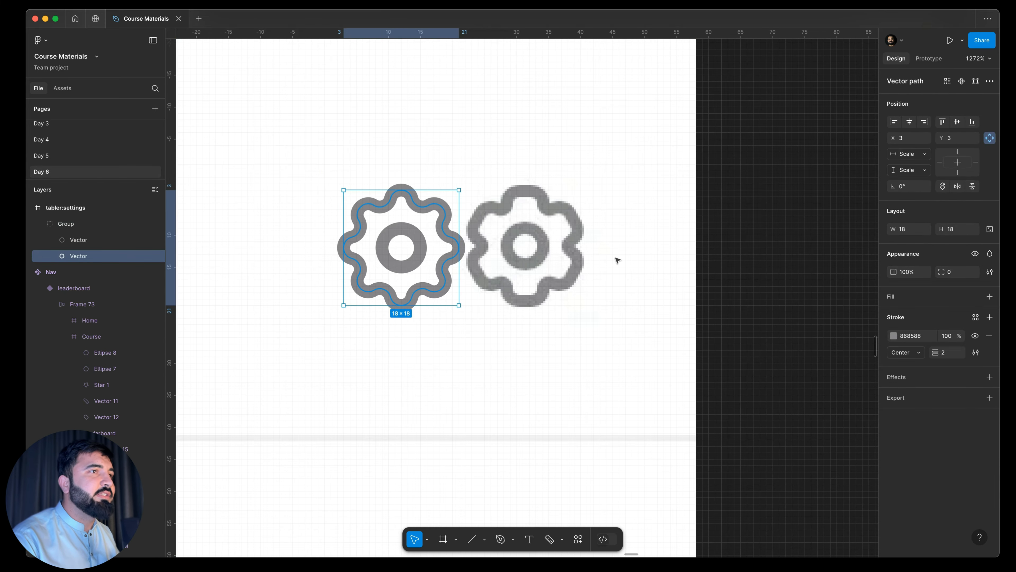
pyautogui.click(976, 318)
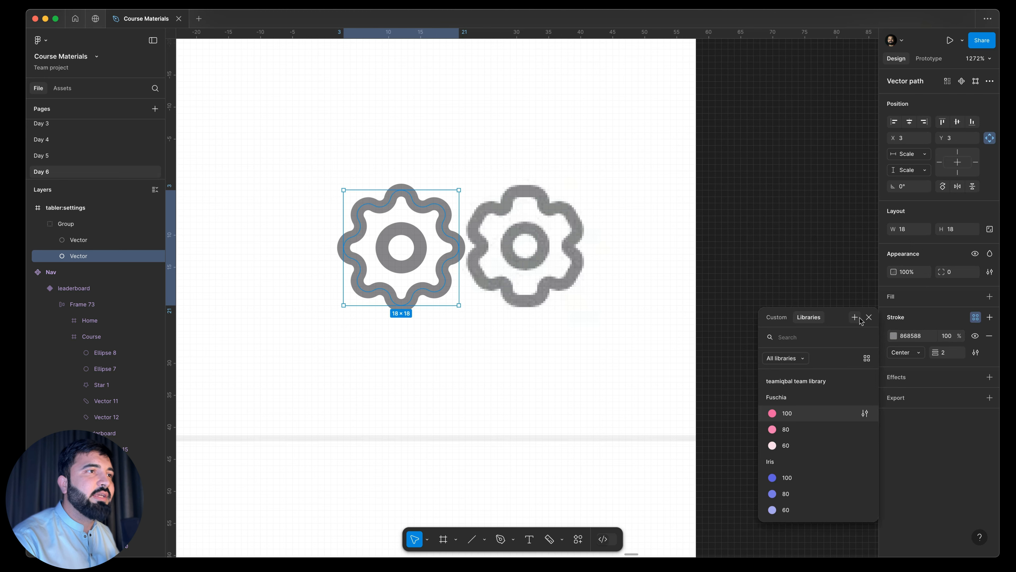
pyautogui.click(833, 278)
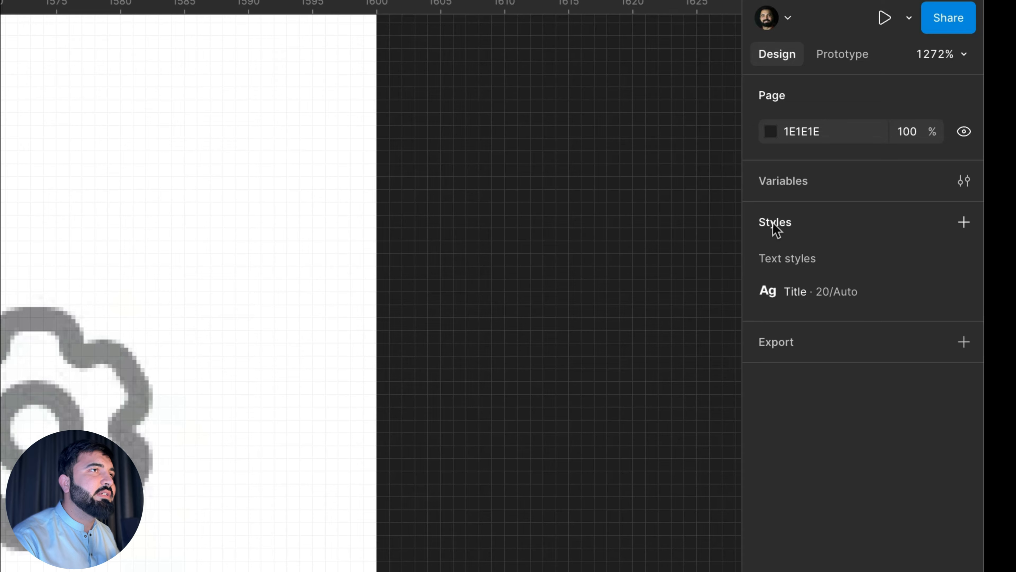
# Create a colour style named Grey with the value 868588, sampled from the imported settings icon
pyautogui.click(962, 224)
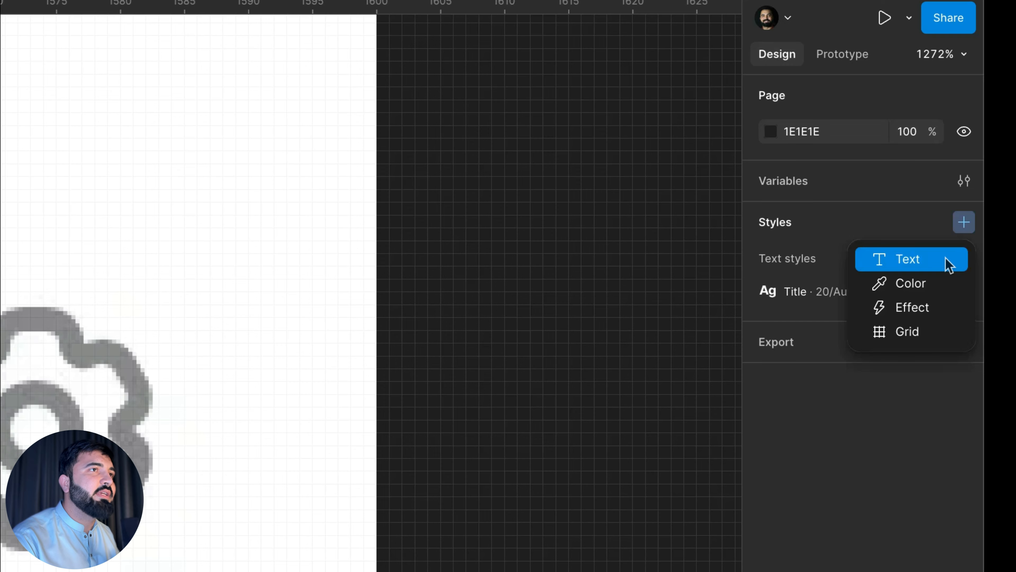
pyautogui.click(922, 283)
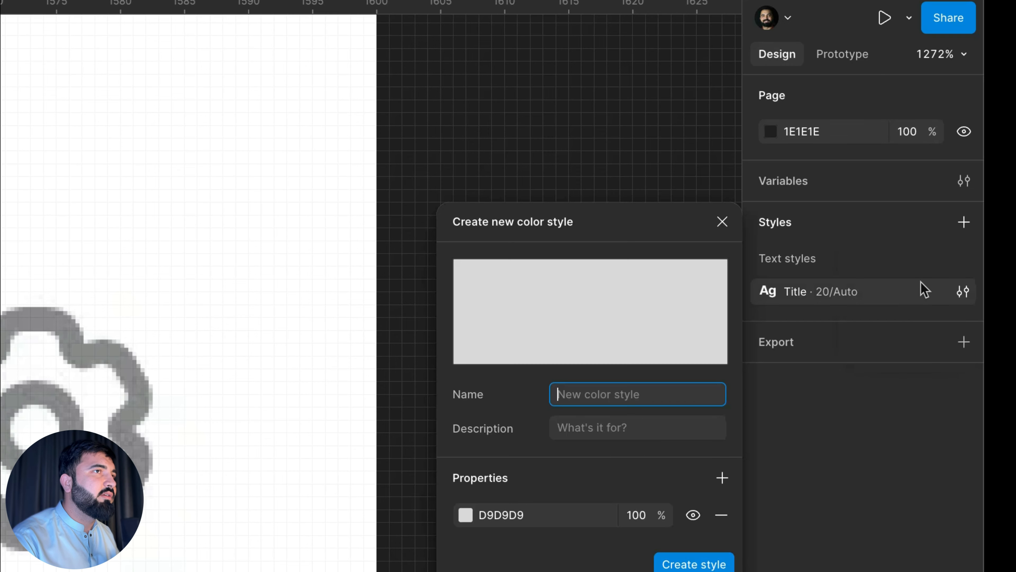
pyautogui.click(471, 522)
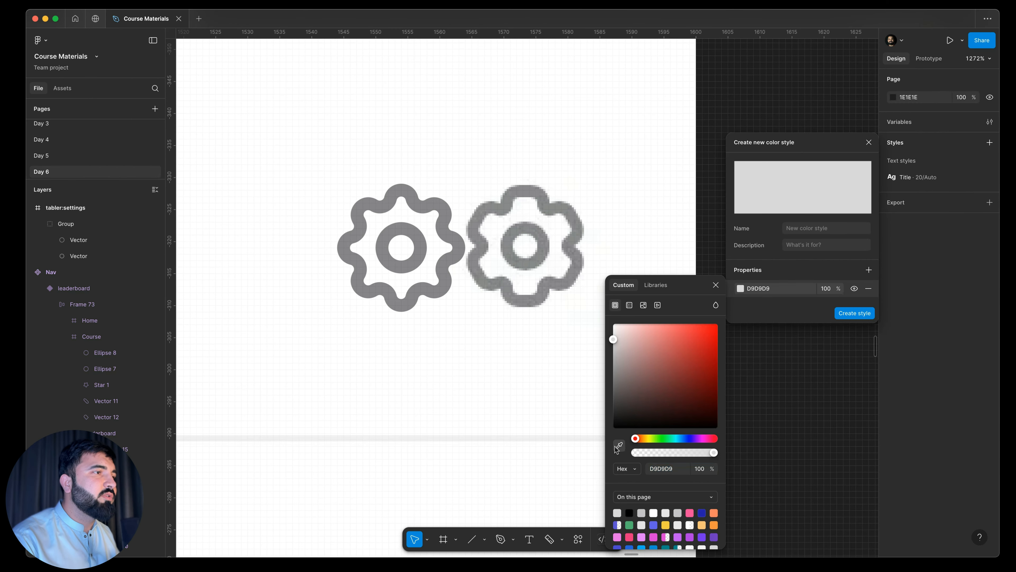
pyautogui.click(620, 445)
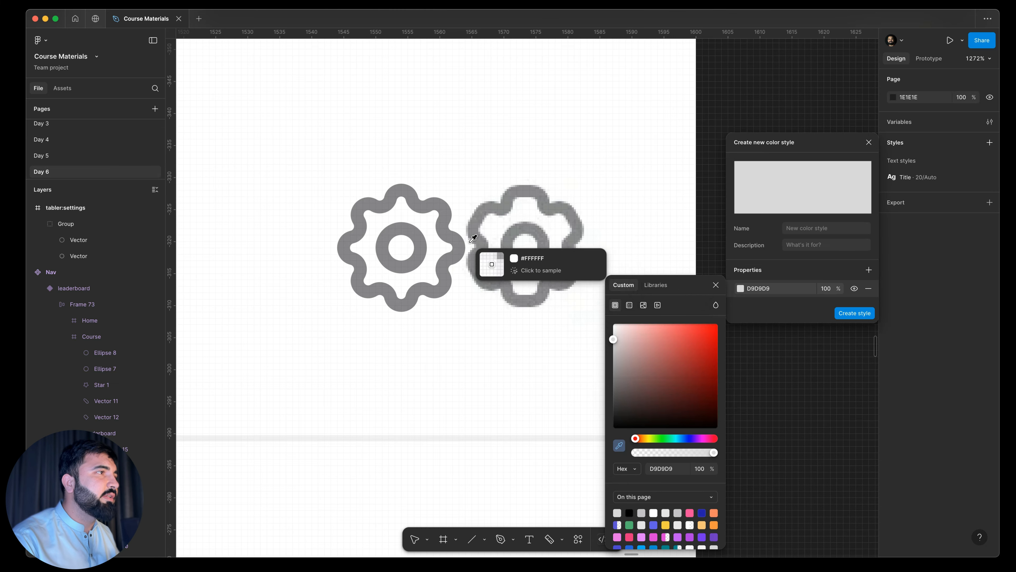
pyautogui.click(461, 237)
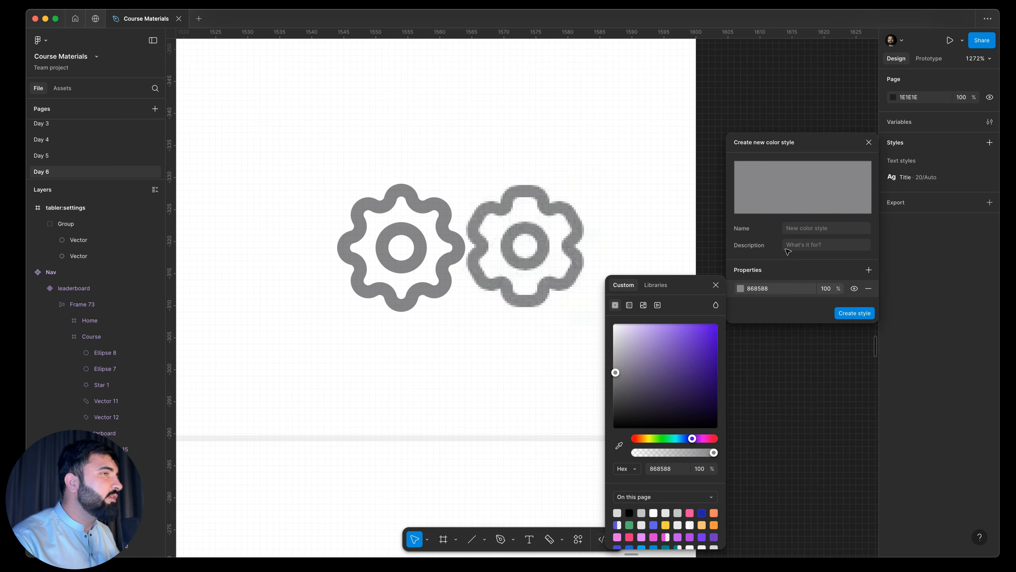
pyautogui.click(810, 232)
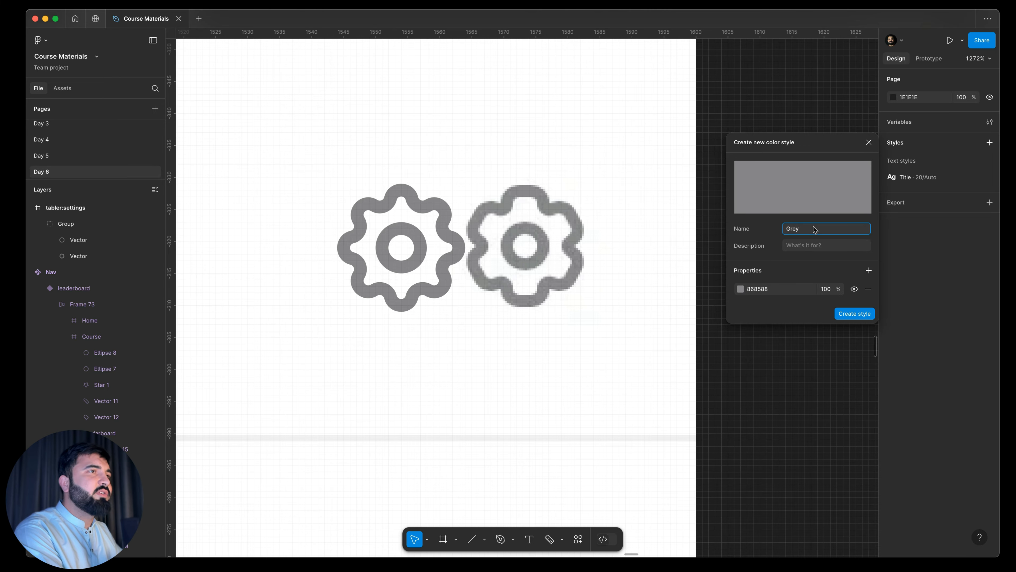
pyautogui.press('Return')
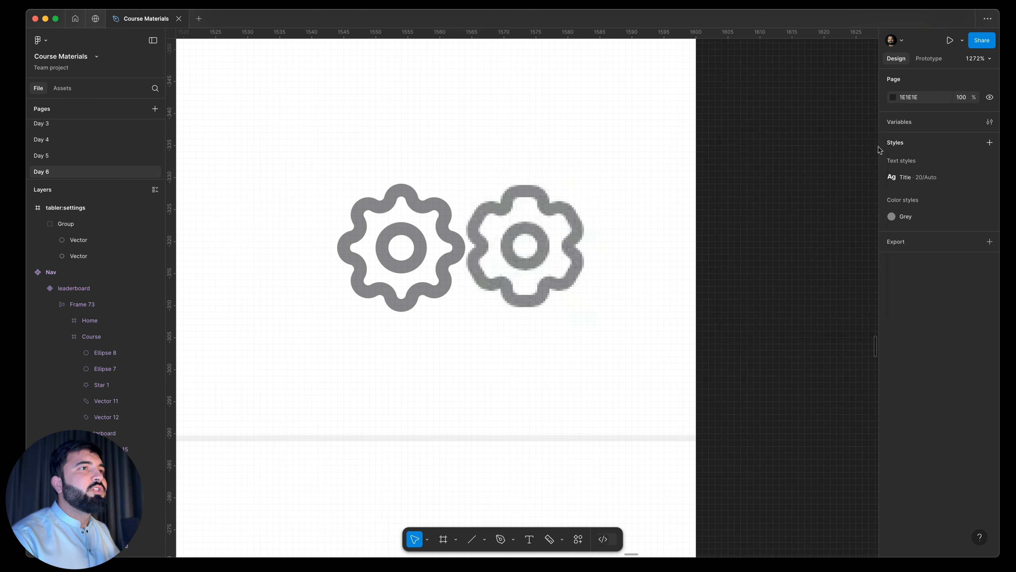
# Copy the whole 24 × 24 tabler:settings icon frame and paste it into the Profile header row of the Leaderboards copy
pyautogui.scroll(-5, 379, 163)
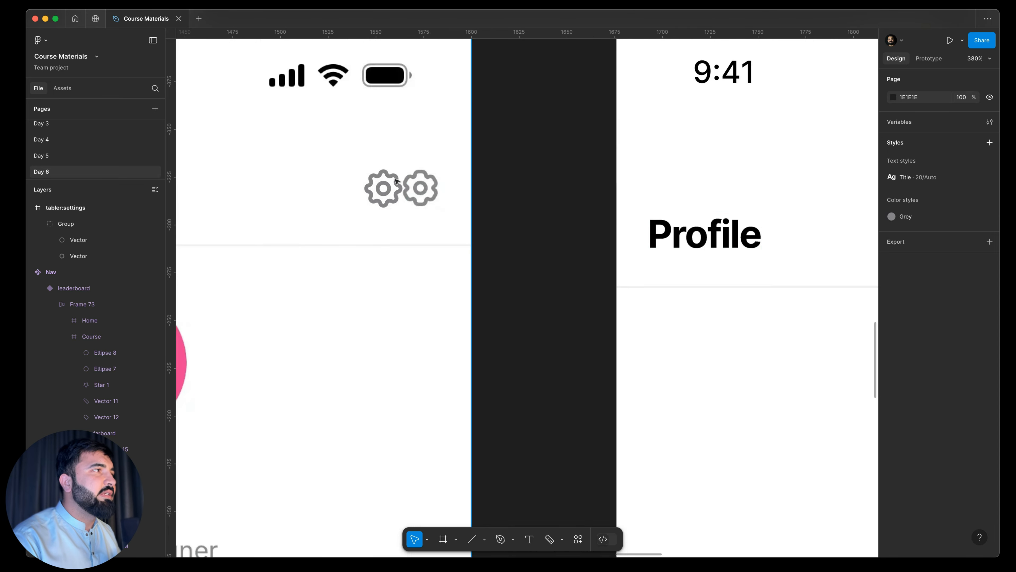
pyautogui.click(384, 188)
pyautogui.scroll(2, 444, 276)
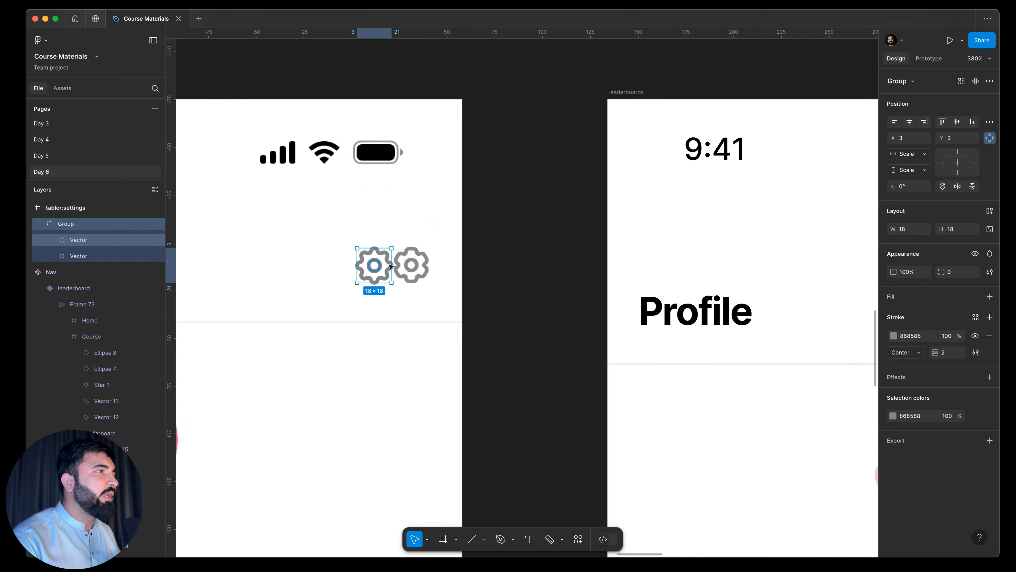
pyautogui.scroll(-4, 385, 264)
pyautogui.scroll(6, 381, 267)
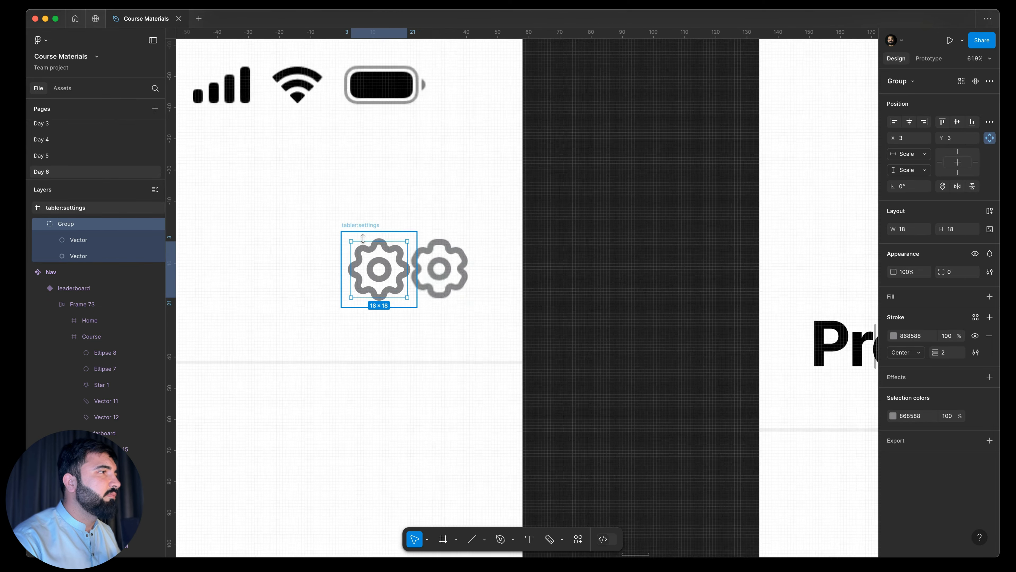
pyautogui.scroll(3, 369, 233)
pyautogui.click(345, 214)
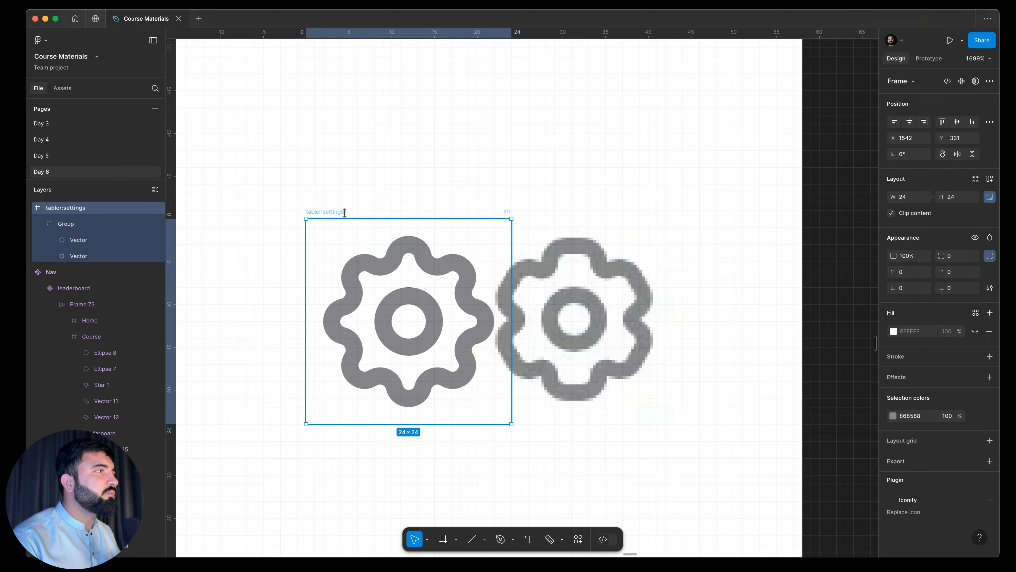
pyautogui.scroll(-10, 345, 213)
pyautogui.hscroll(2, 526, 279)
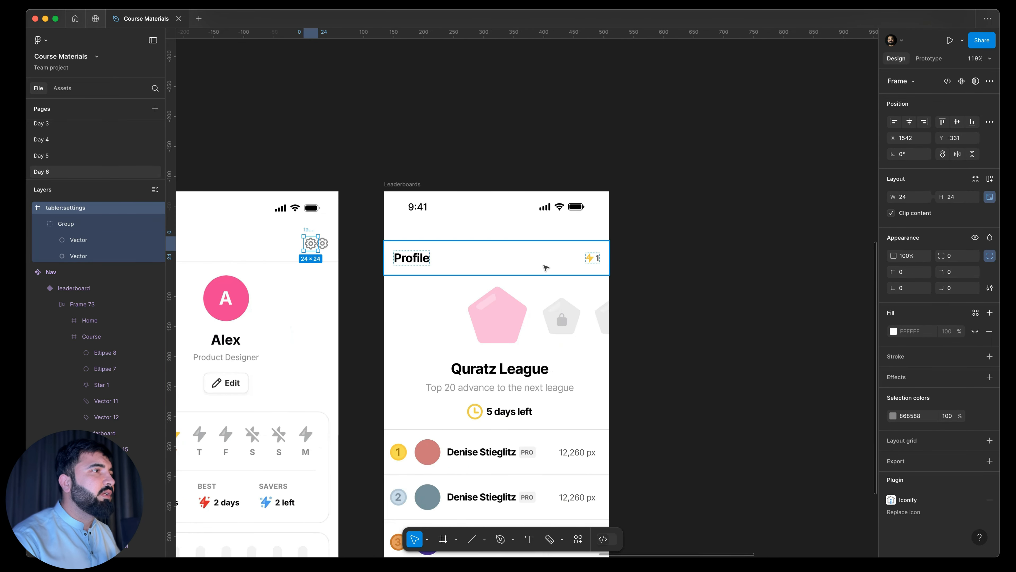
pyautogui.click(547, 267)
pyautogui.hotkey('ctrl', 'v')
pyautogui.scroll(4, 523, 268)
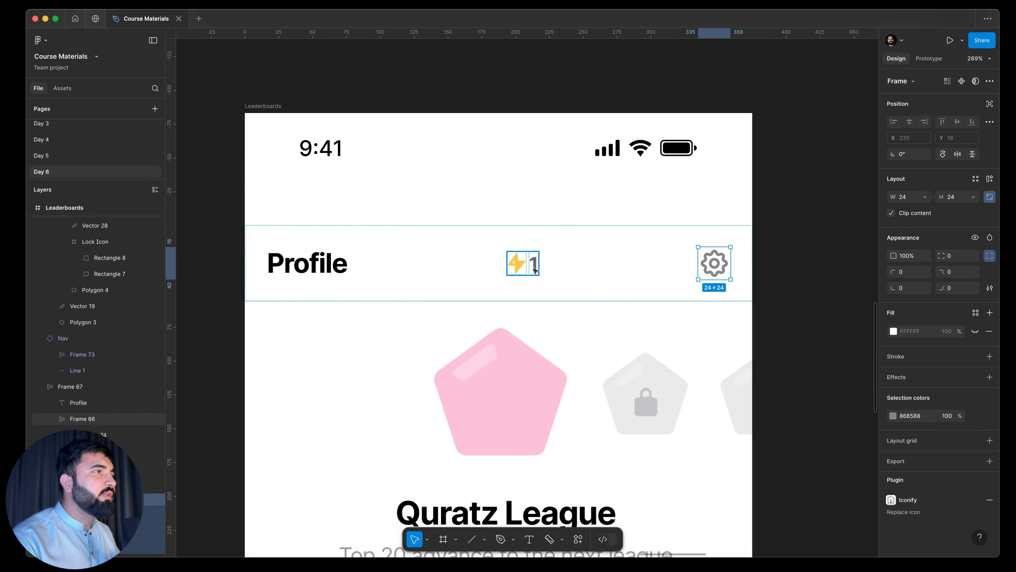
# Delete the lightning streak counter from the header row of the Leaderboards copy
pyautogui.click(536, 269)
pyautogui.press('Delete')
pyautogui.scroll(-3, 509, 269)
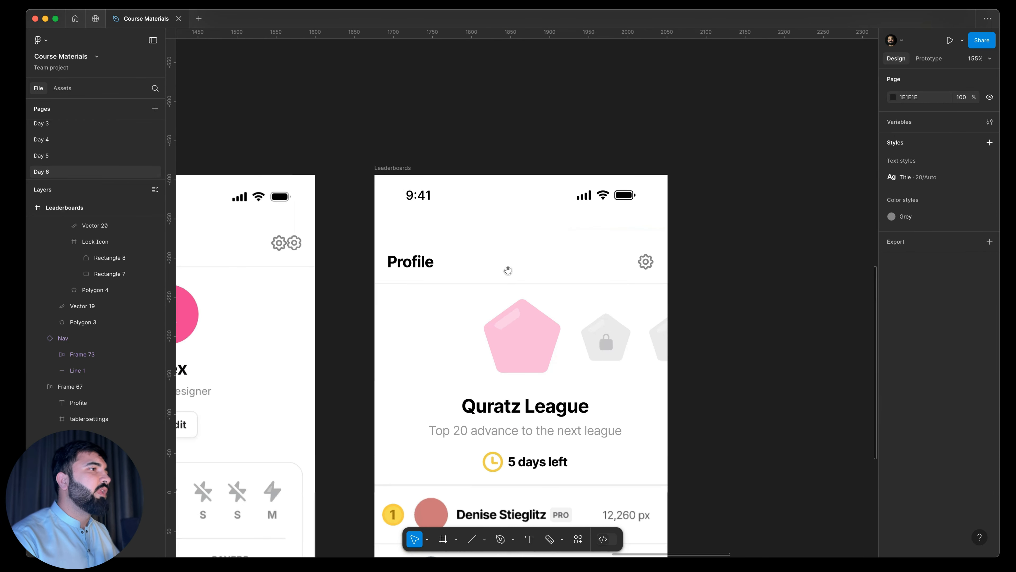
# Delete the league banner and the ranking list from the Leaderboards copy, keeping its header and navigation bar
pyautogui.scroll(-2, 587, 277)
pyautogui.hscroll(5, 463, 229)
pyautogui.scroll(-2, 463, 230)
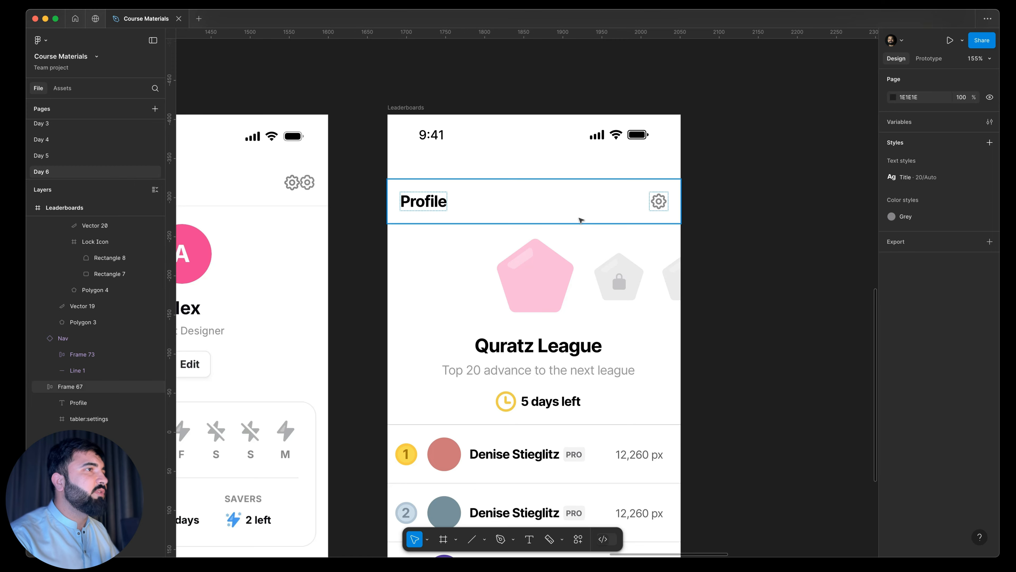
pyautogui.scroll(1, 564, 212)
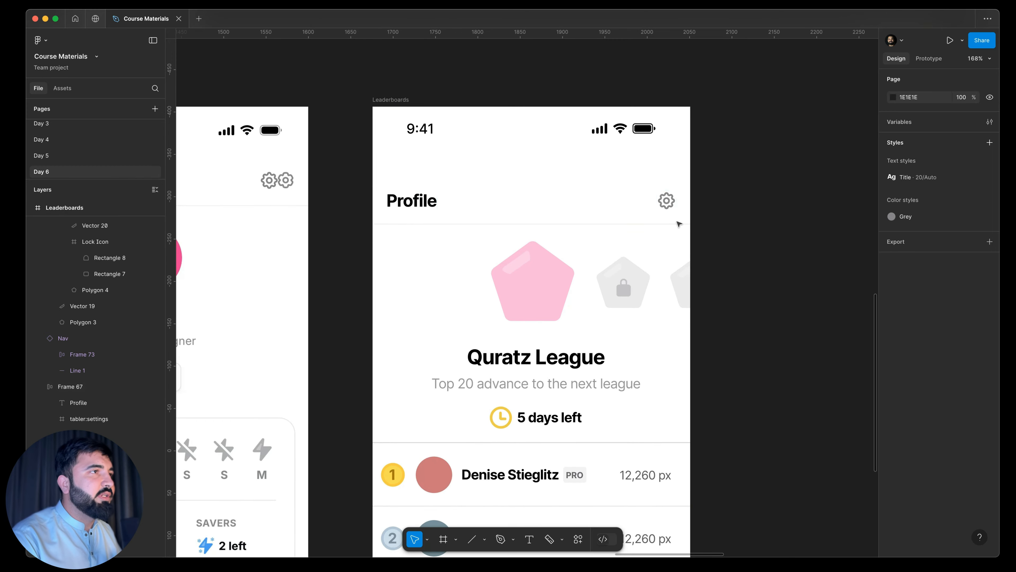
pyautogui.scroll(-2, 519, 256)
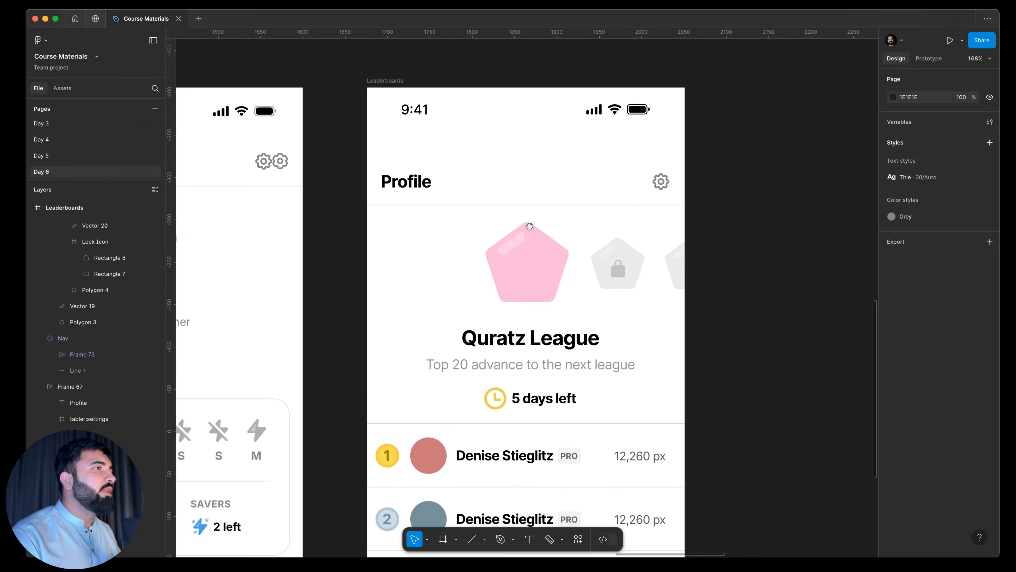
pyautogui.scroll(-10, 529, 227)
pyautogui.moveTo(663, 232); pyautogui.dragTo(532, 369)
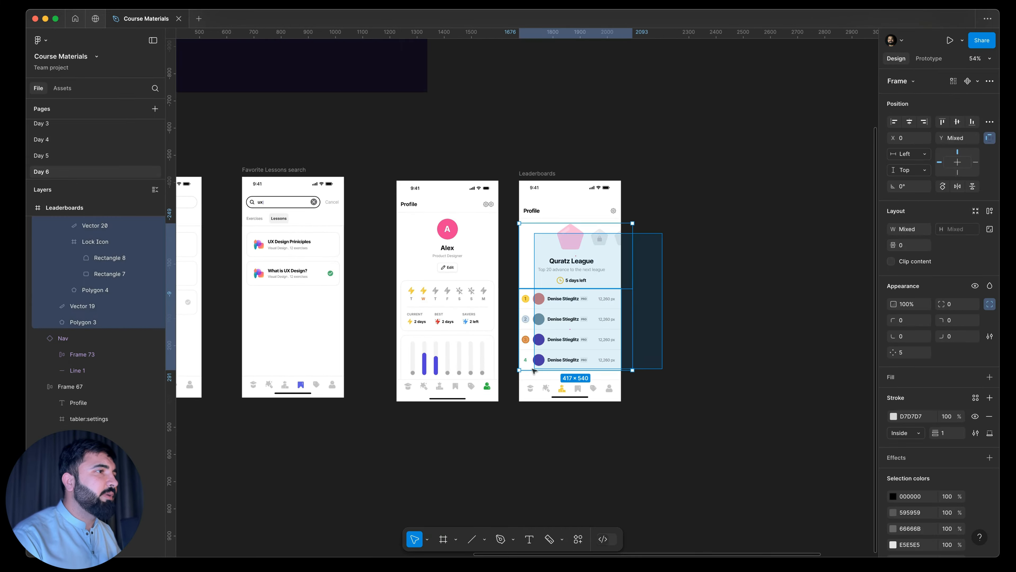
pyautogui.press('Delete')
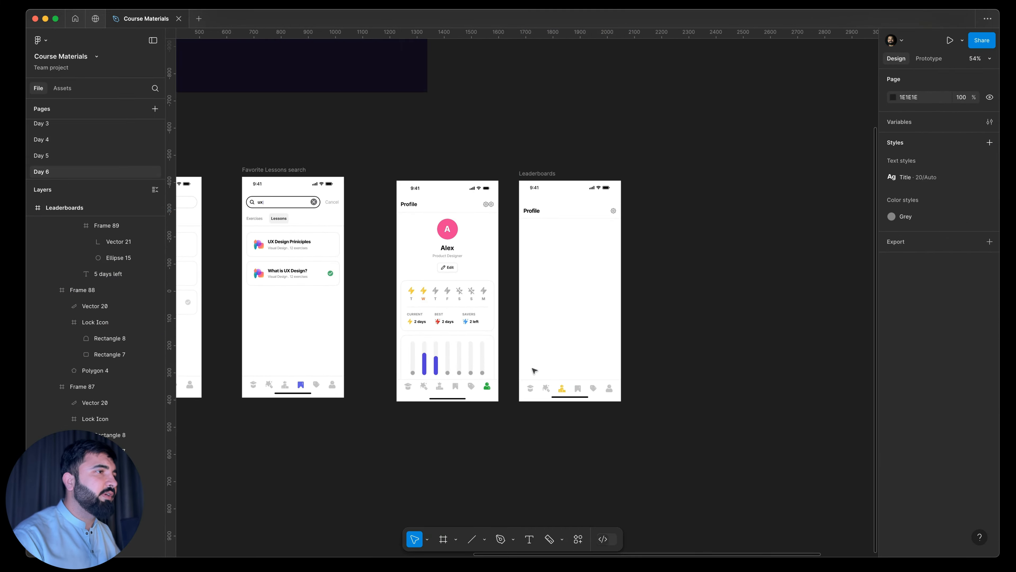
# Switch the navigation bar instance in the Leaderboards copy to its Profile variant
pyautogui.scroll(5, 562, 366)
pyautogui.click(568, 403)
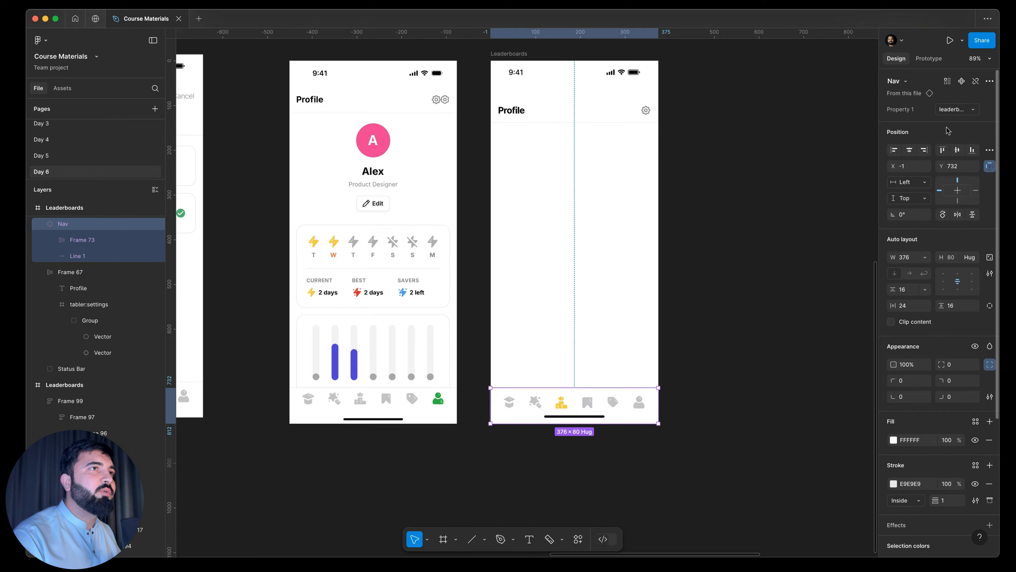
pyautogui.click(955, 110)
pyautogui.click(908, 97)
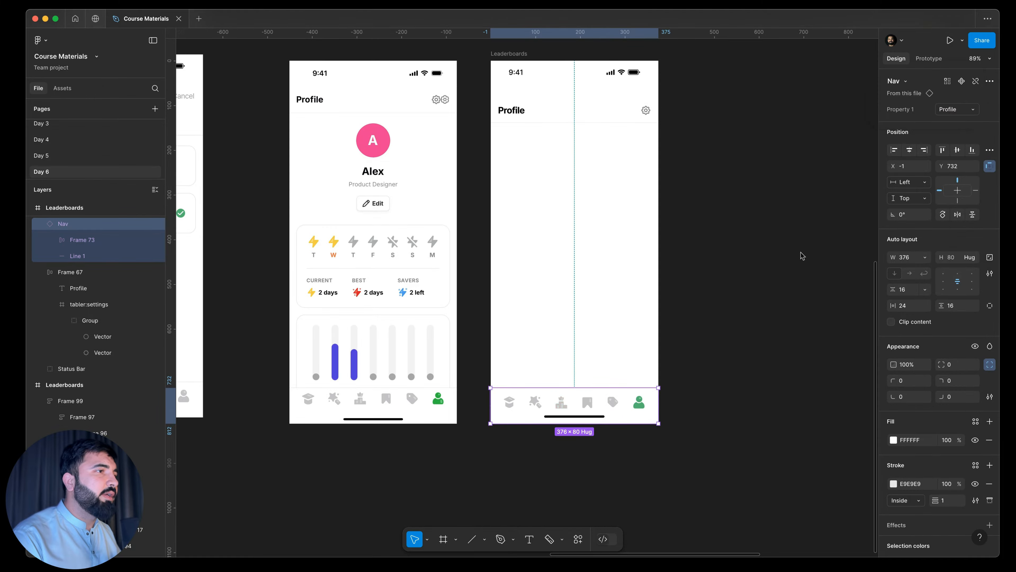
pyautogui.click(734, 313)
pyautogui.hscroll(-3, 783, 392)
pyautogui.scroll(3, 783, 393)
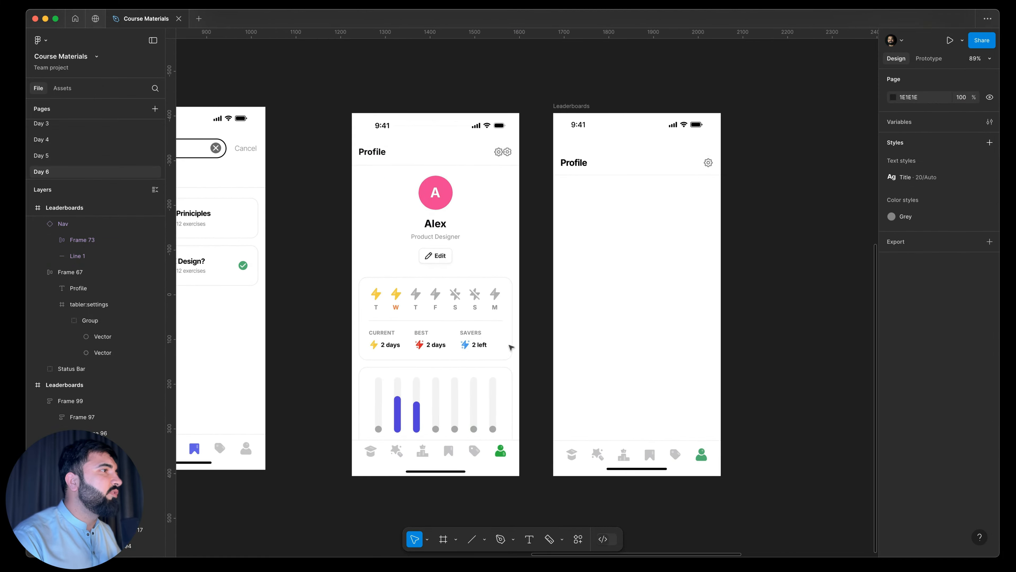
pyautogui.scroll(10, 440, 256)
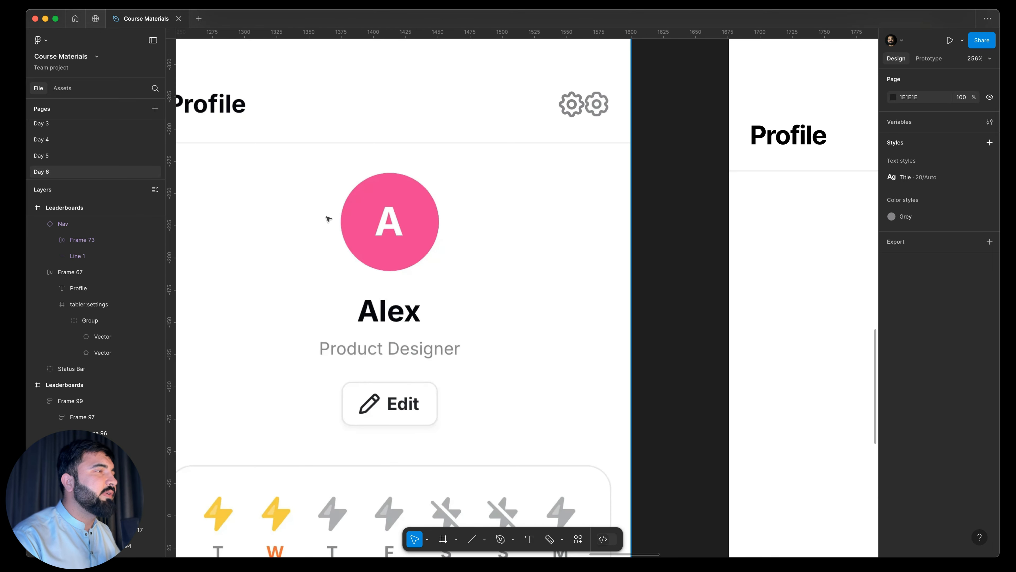
pyautogui.moveTo(449, 267); pyautogui.dragTo(438, 250)
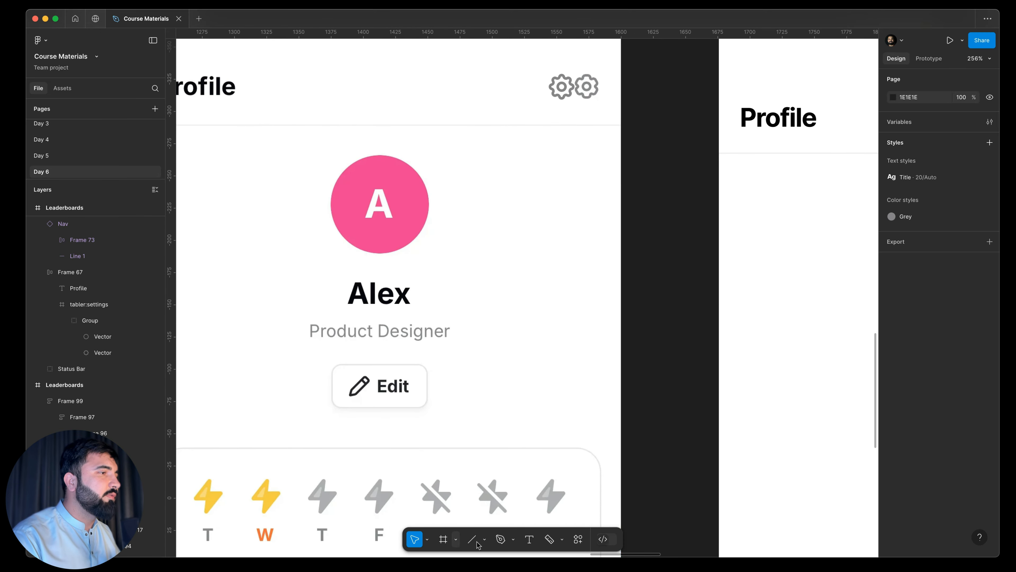
pyautogui.click(485, 540)
pyautogui.click(490, 475)
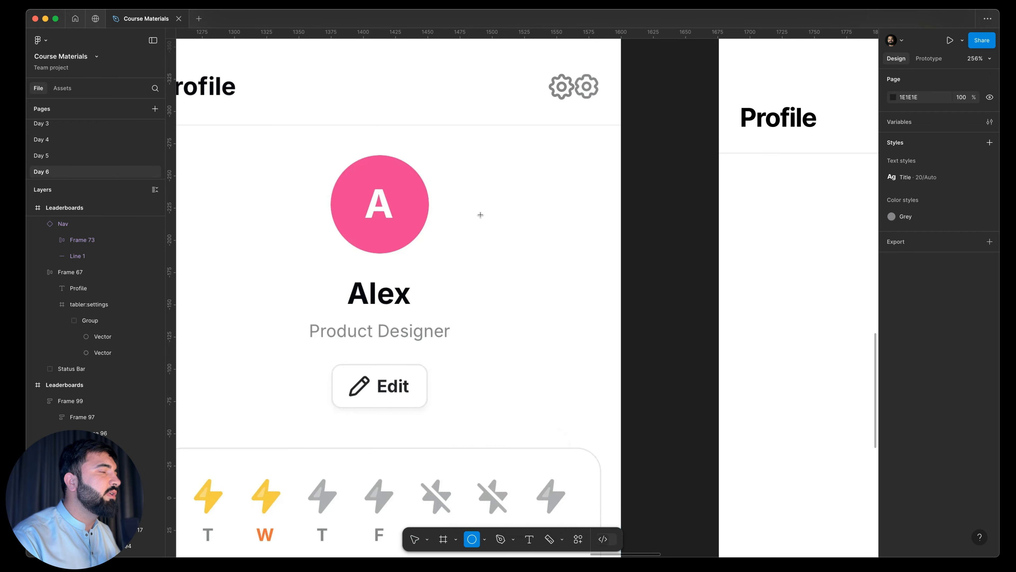
pyautogui.press('Escape')
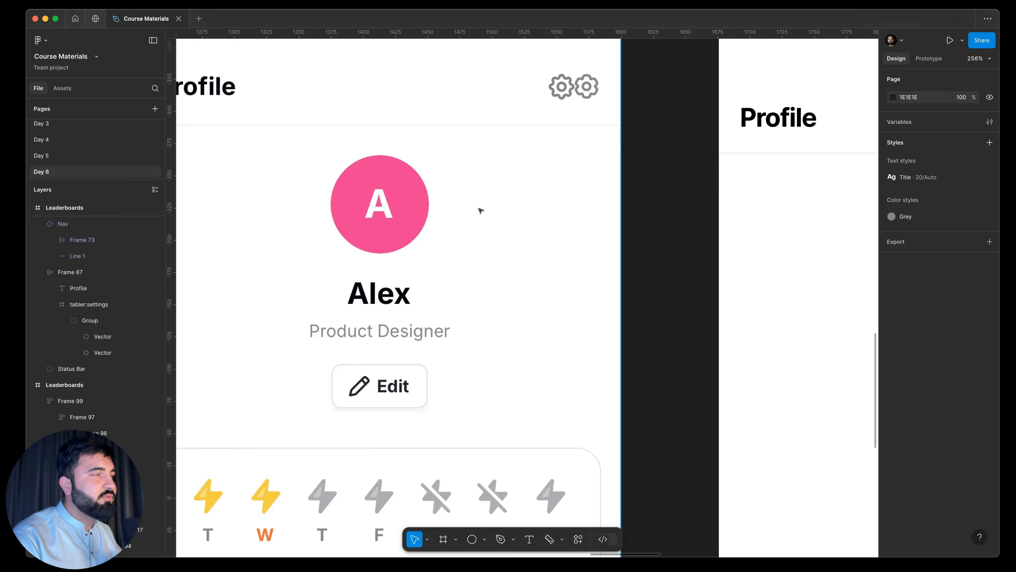
# Try out a 24 × 24 frame with the text "A" beside the reference avatar, and delete both
pyautogui.press('f')
pyautogui.click(498, 226)
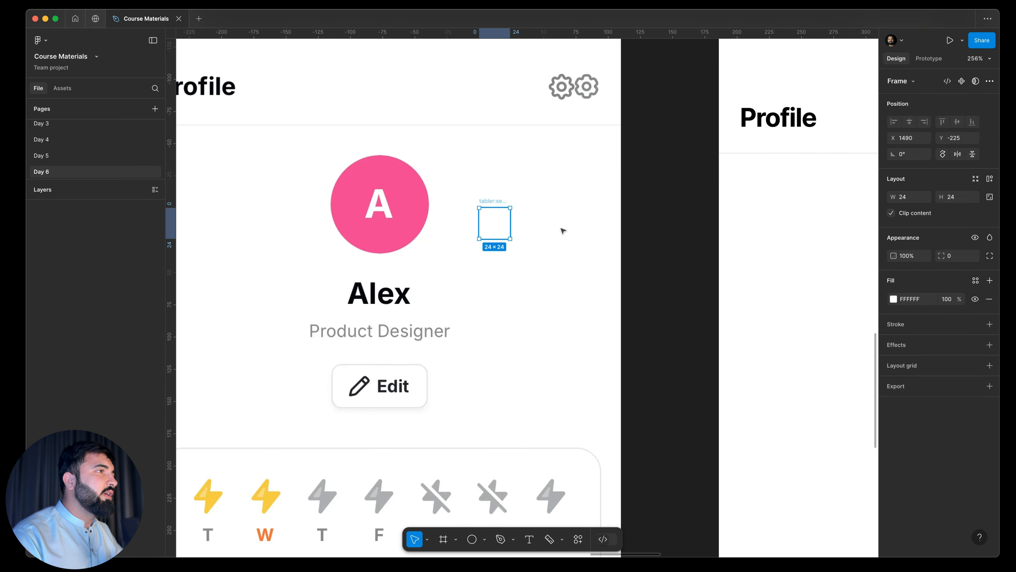
pyautogui.press('Delete')
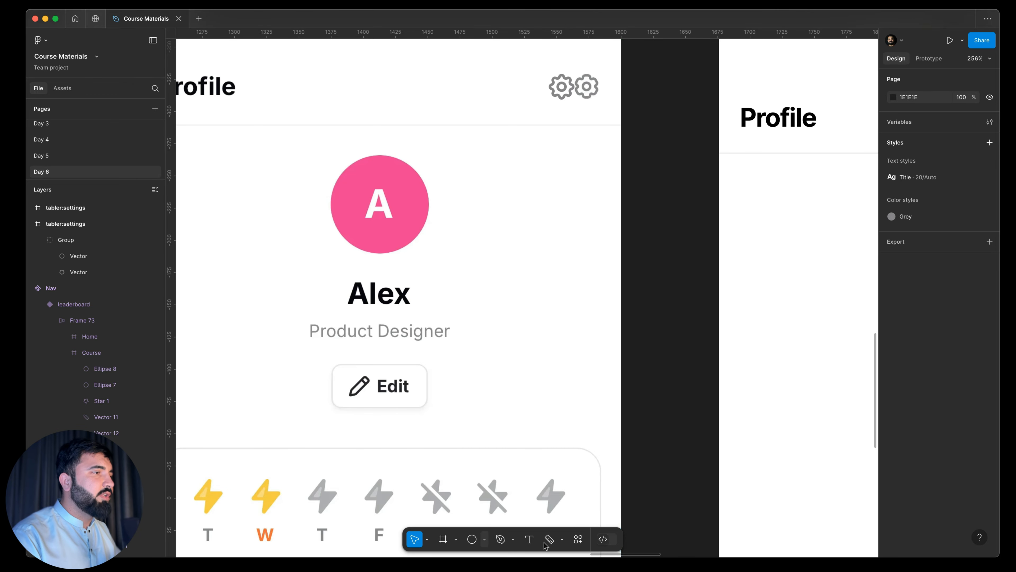
pyautogui.click(529, 539)
pyautogui.click(545, 230)
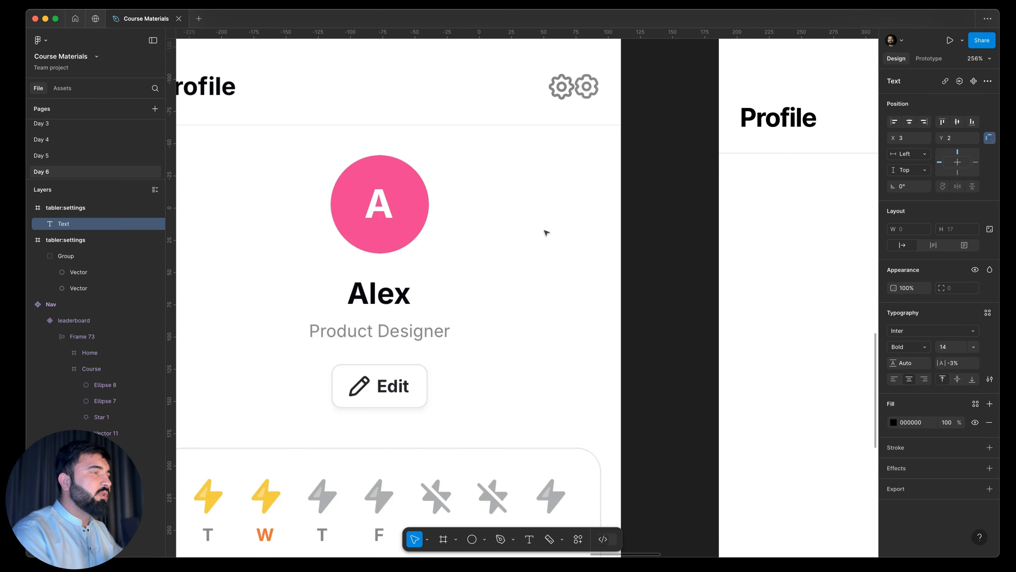
pyautogui.write('A')
pyautogui.press('Escape')
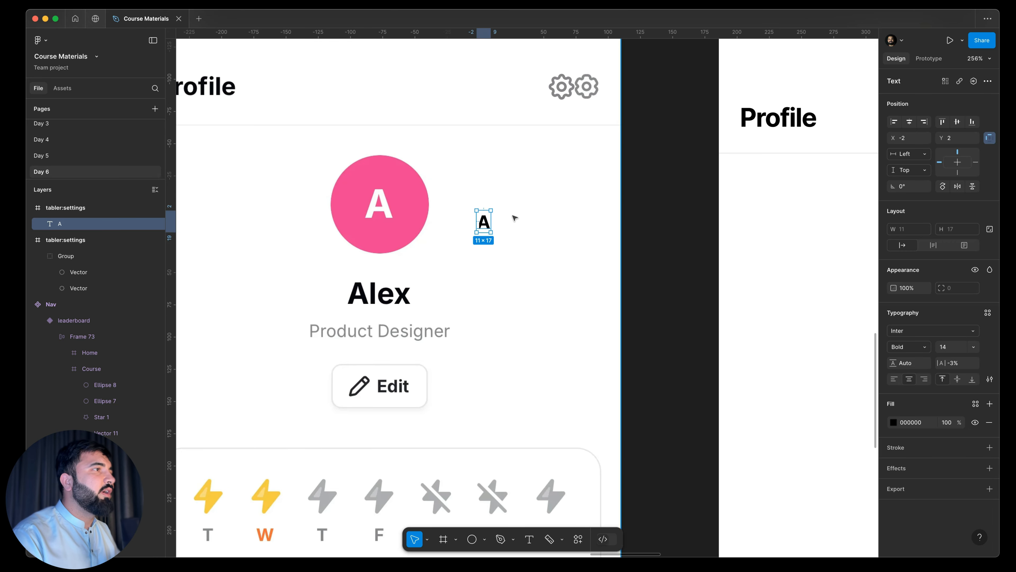
pyautogui.scroll(5, 499, 221)
pyautogui.press('Delete')
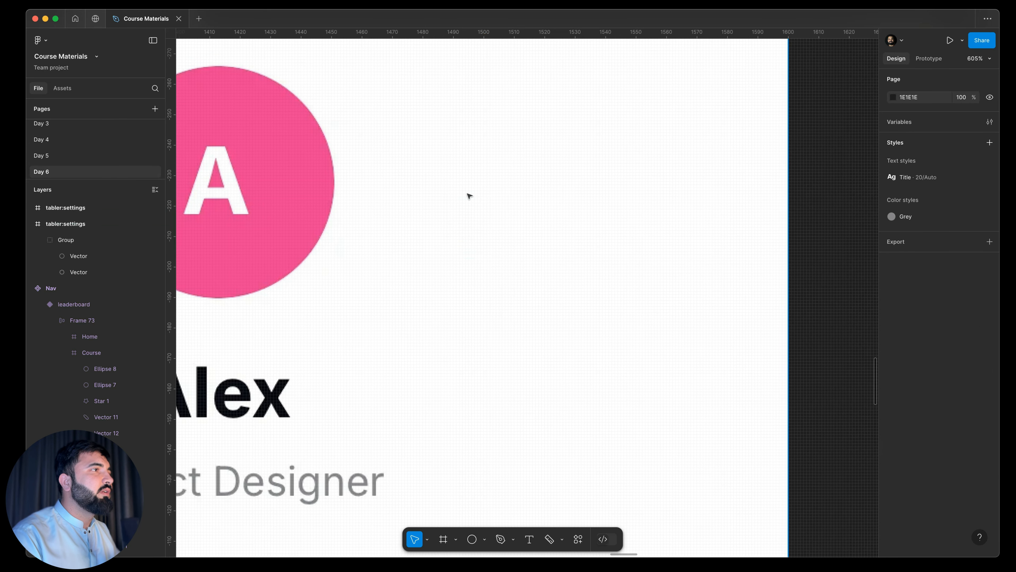
pyautogui.click(467, 194)
pyautogui.press('Delete')
pyautogui.click(469, 195)
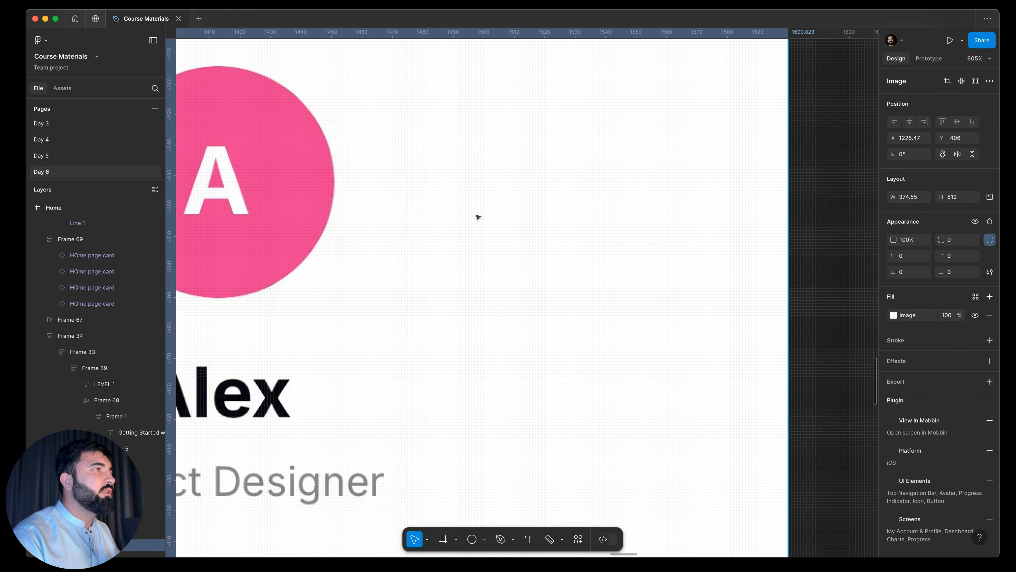
# Paste the letter "A" beside the reference avatar and wrap it in an auto layout frame
pyautogui.press('super+v')
pyautogui.scroll(-3, 476, 216)
pyautogui.moveTo(472, 223); pyautogui.dragTo(512, 206)
pyautogui.hotkey('shift', 'a')
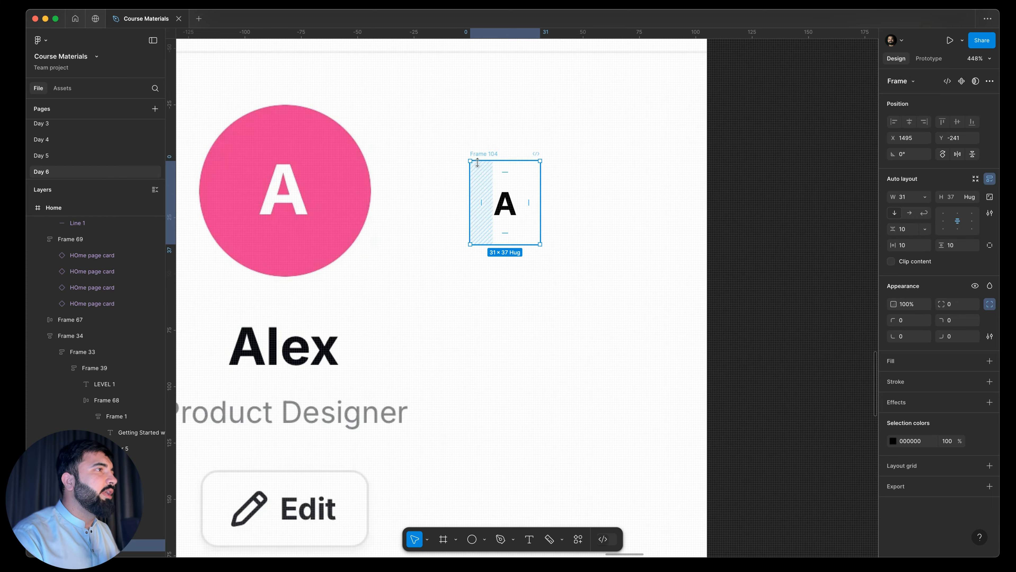
# Resize the letter's frame to 76 × 76 over the reference avatar and move it beside that avatar
pyautogui.moveTo(489, 125); pyautogui.dragTo(279, 99)
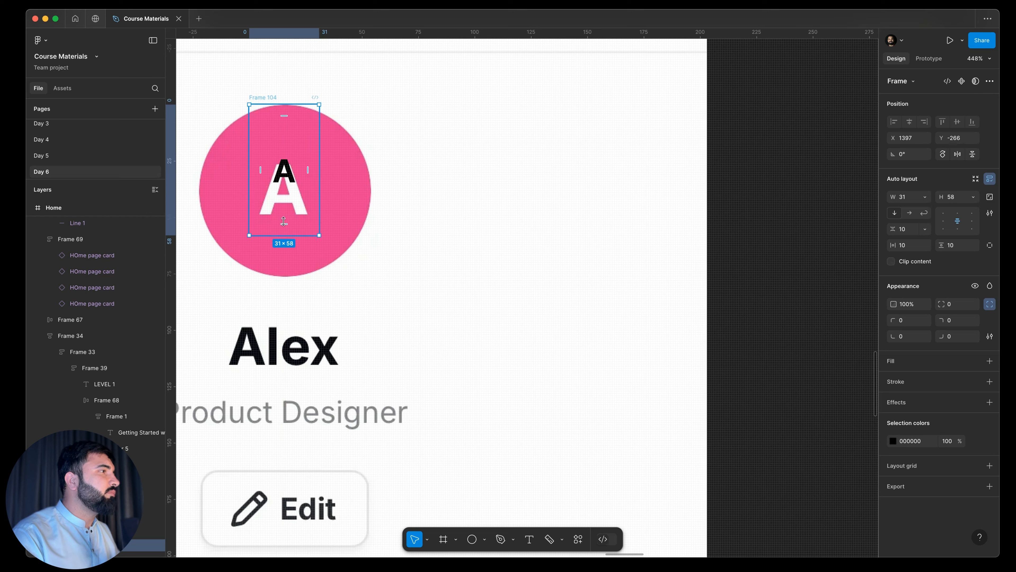
pyautogui.moveTo(280, 279); pyautogui.dragTo(280, 276)
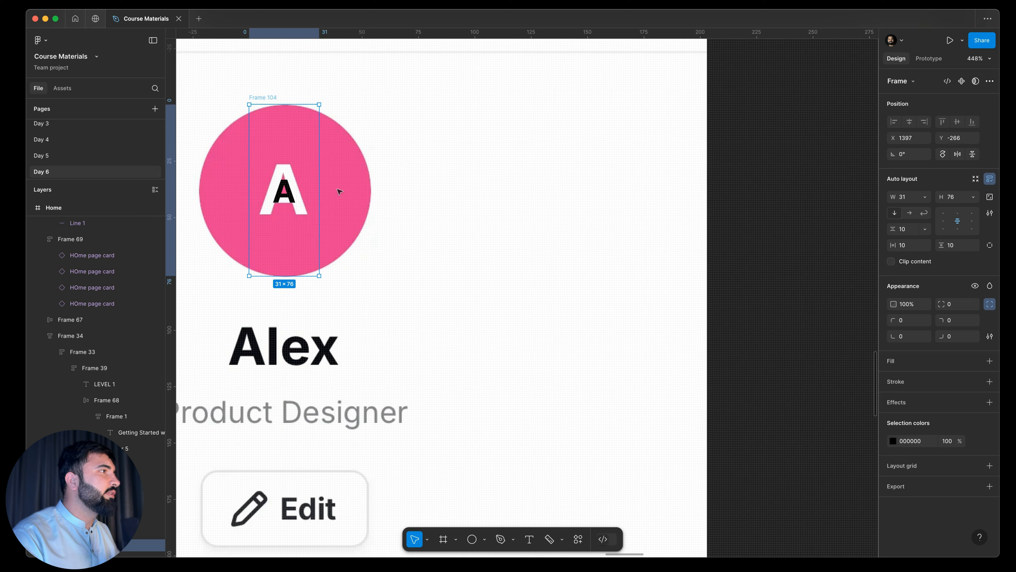
pyautogui.moveTo(349, 193); pyautogui.dragTo(371, 193)
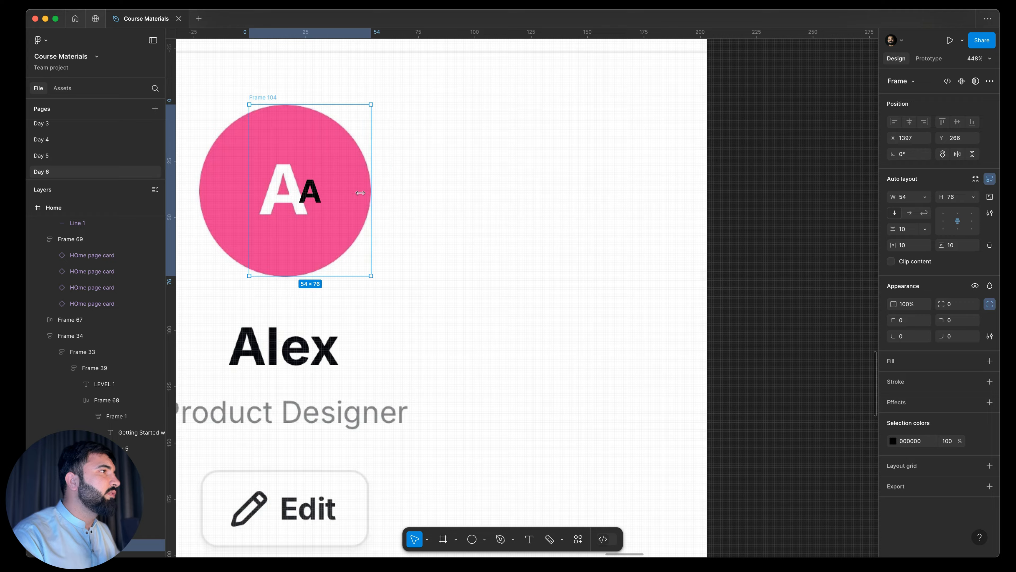
pyautogui.moveTo(249, 180); pyautogui.dragTo(200, 184)
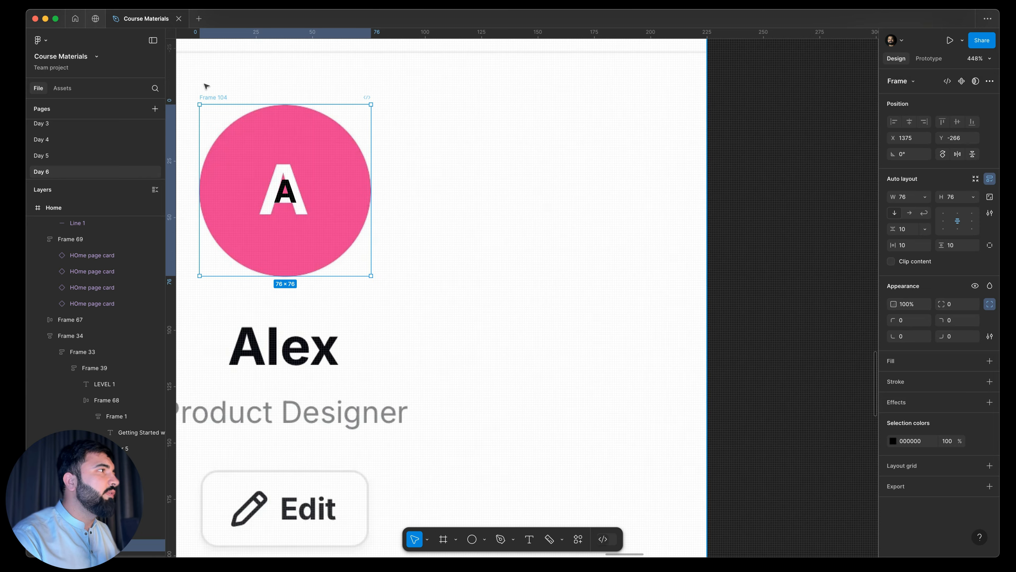
pyautogui.moveTo(379, 114); pyautogui.dragTo(548, 114)
# Fill the frame with the pink EB3D96 sampled from the reference avatar and round its corners to 88
pyautogui.click(990, 361)
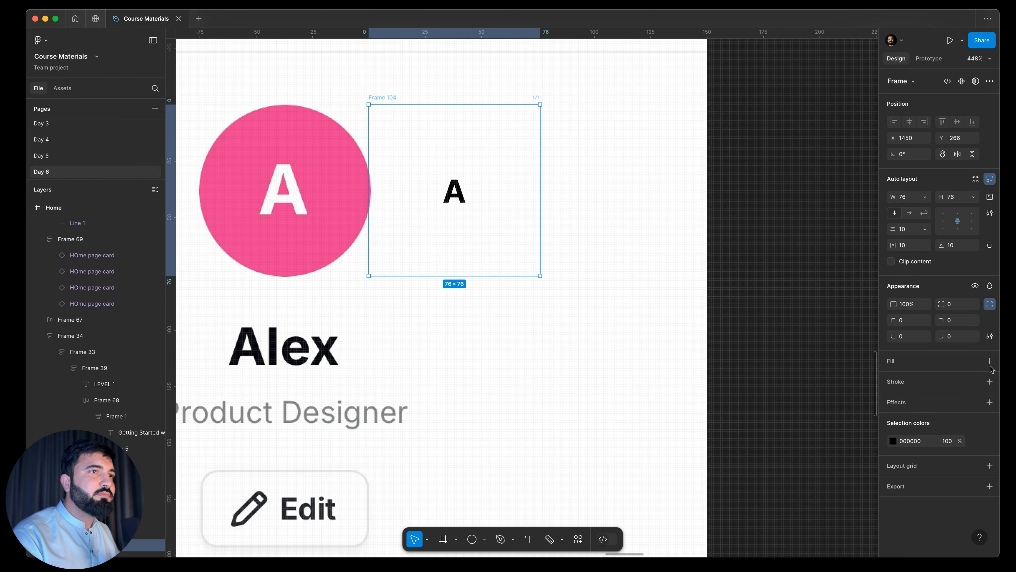
pyautogui.click(893, 379)
pyautogui.click(896, 382)
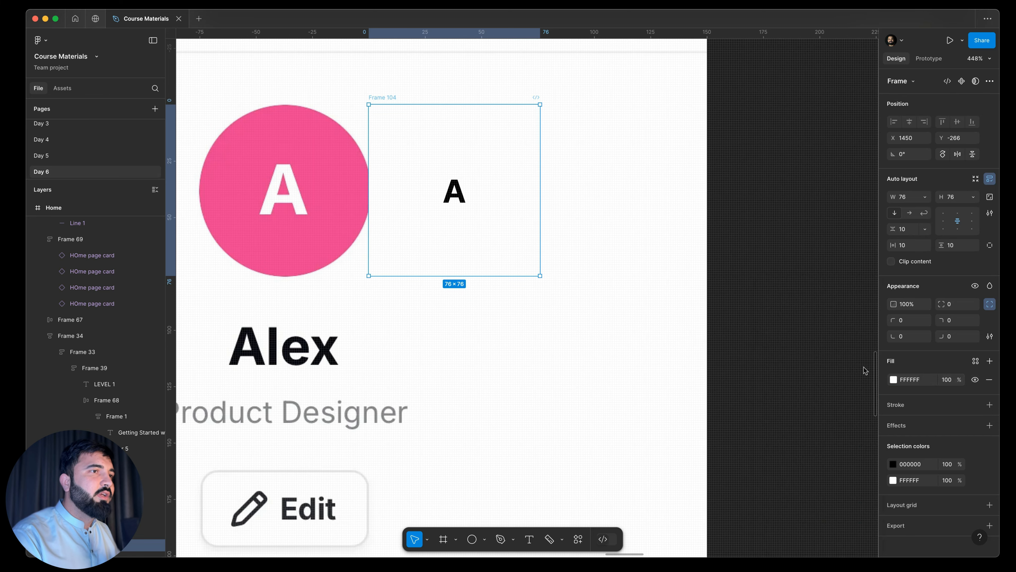
pyautogui.click(895, 380)
pyautogui.click(773, 445)
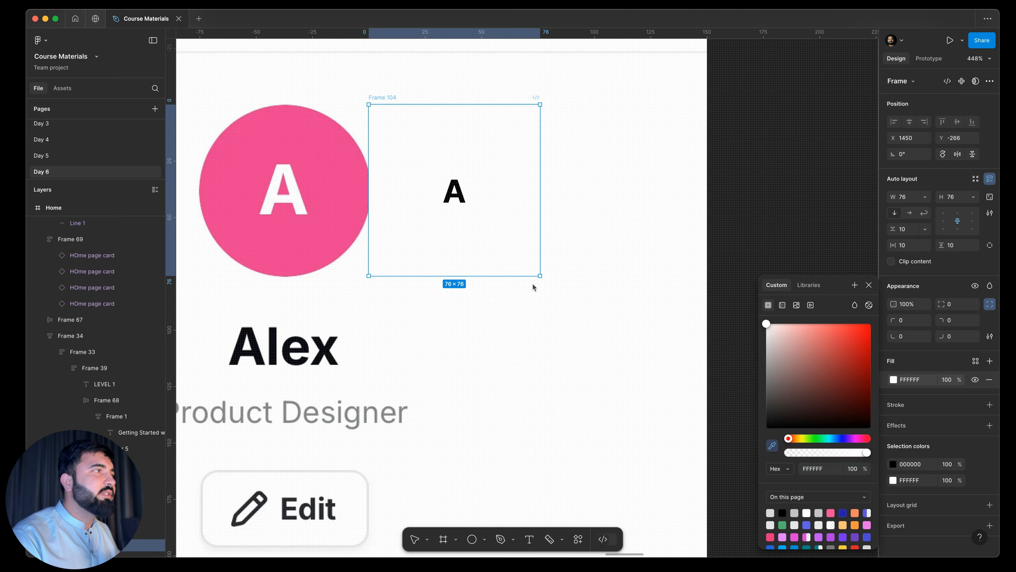
pyautogui.click(335, 171)
pyautogui.moveTo(420, 105); pyautogui.dragTo(456, 106)
pyautogui.moveTo(948, 304); pyautogui.dragTo(831, 268)
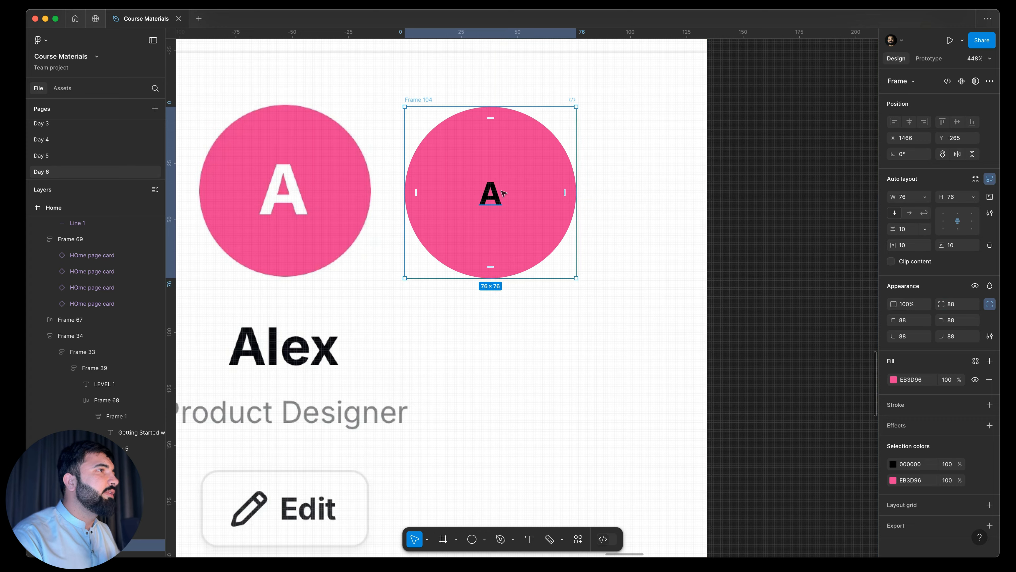
# Set the font size of the letter "A" in the new avatar to 32
pyautogui.doubleClick(525, 191)
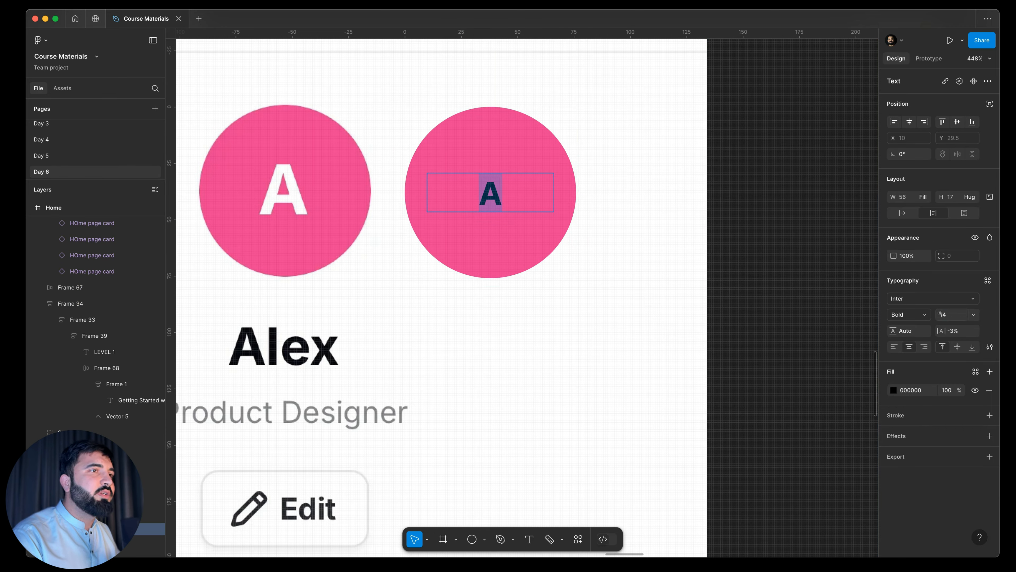
pyautogui.moveTo(941, 315); pyautogui.dragTo(960, 325)
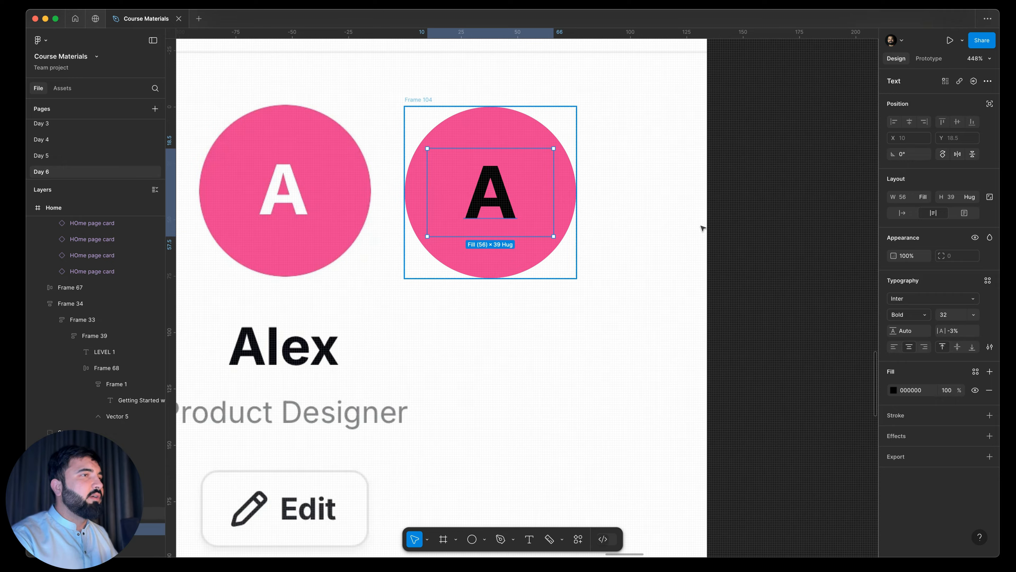
pyautogui.click(963, 319)
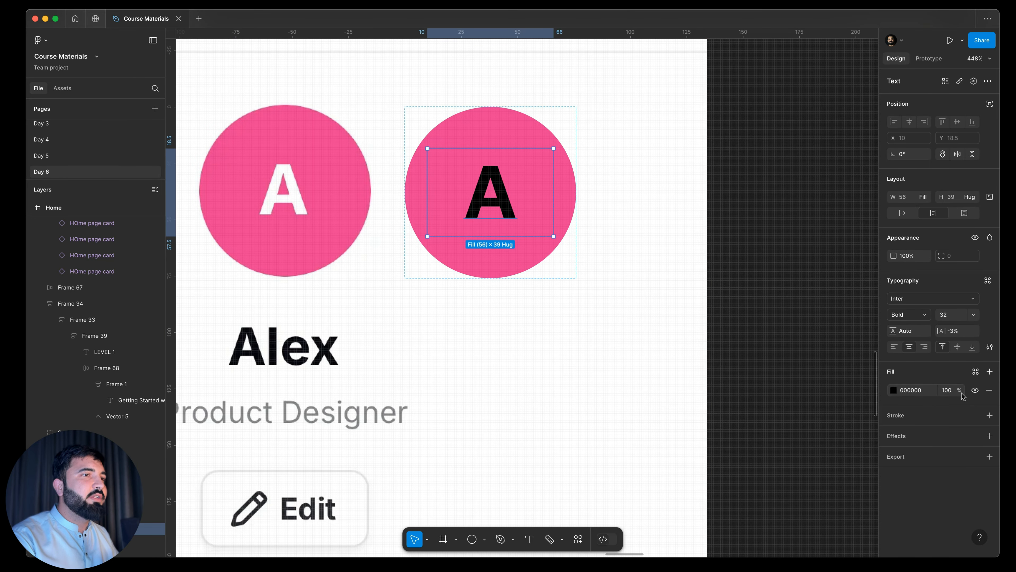
pyautogui.click(679, 244)
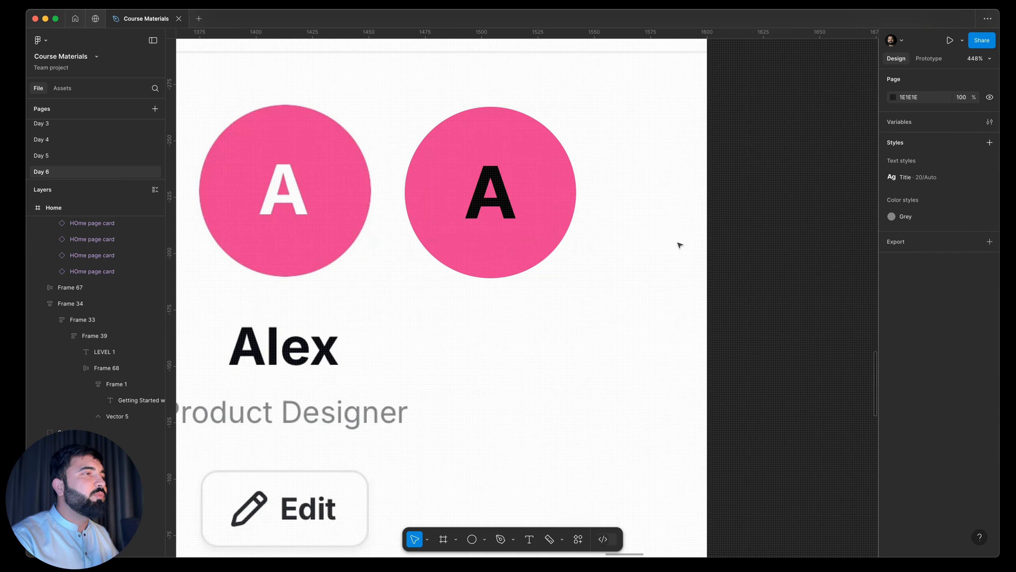
# Change the fill of the avatar's letter "A" to white, FFFFFF
pyautogui.doubleClick(503, 199)
pyautogui.click(893, 390)
pyautogui.moveTo(815, 387); pyautogui.dragTo(611, 232)
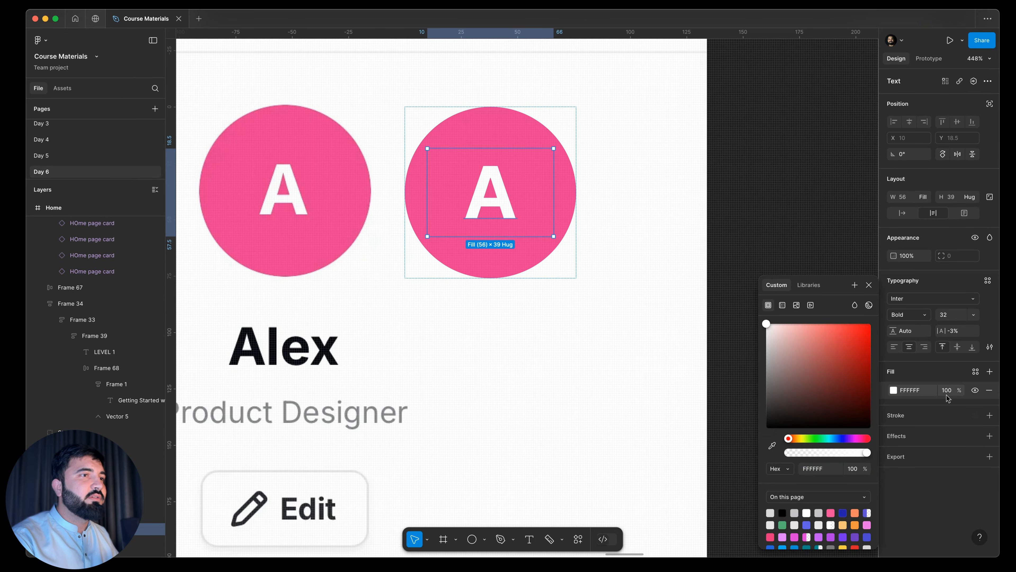
# Create a colour style named "White color" from the letter's white fill and apply it to the letter
pyautogui.click(976, 373)
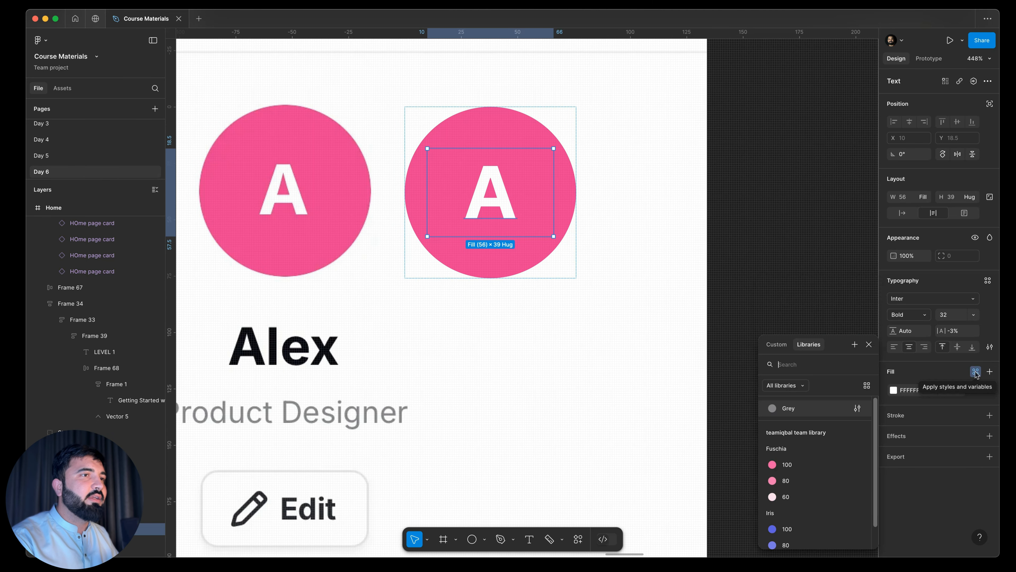
pyautogui.click(855, 345)
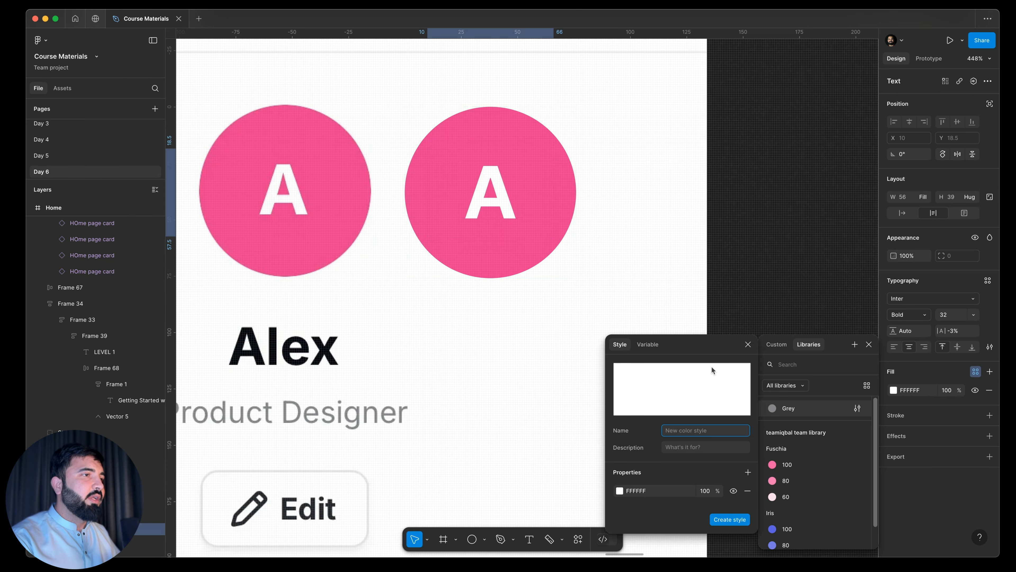
pyautogui.write('White ')
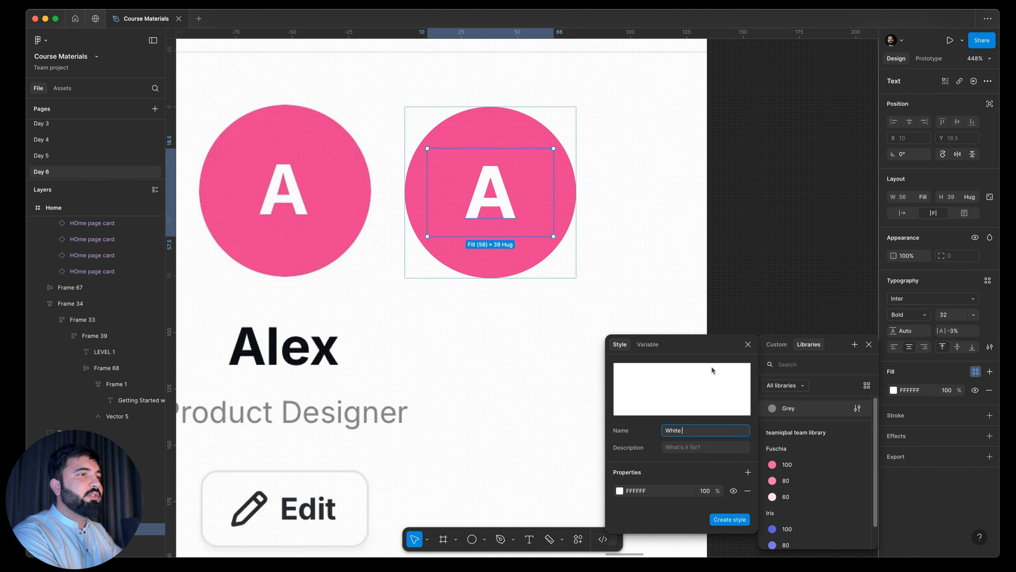
pyautogui.write('color')
pyautogui.press('Return')
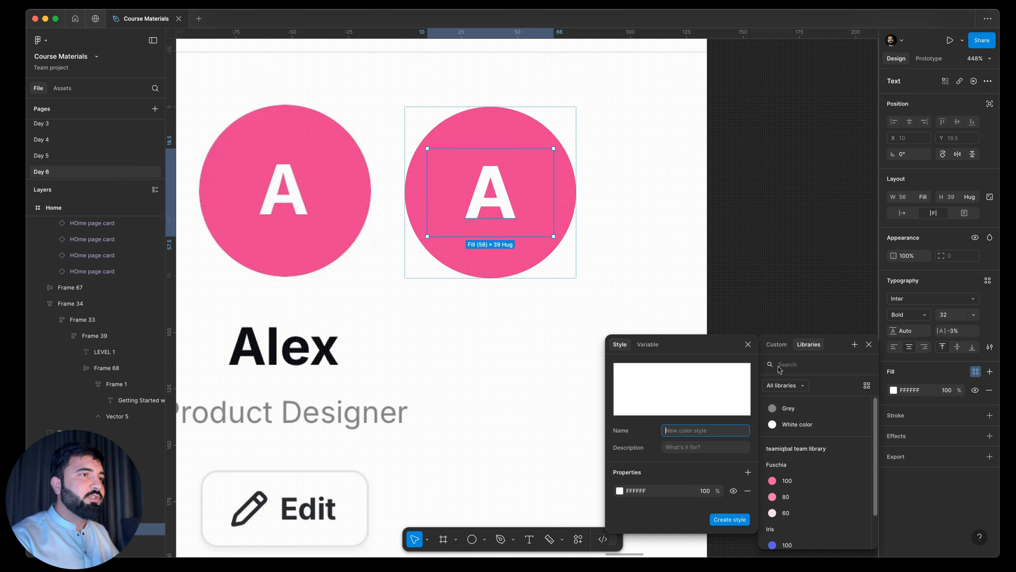
pyautogui.click(748, 345)
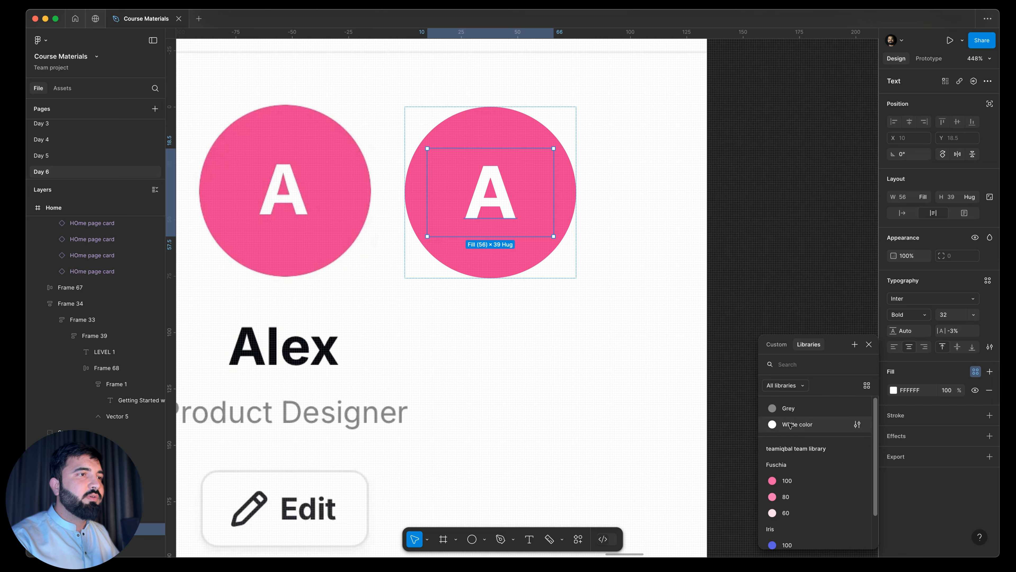
pyautogui.click(797, 425)
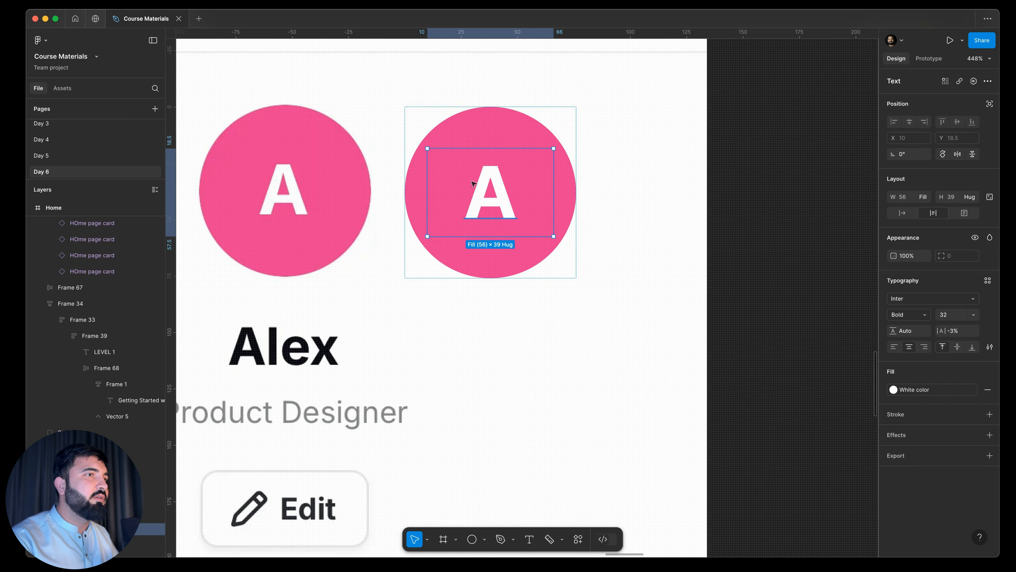
# Create a text style named "Title 2" from the typography of the avatar's letter
pyautogui.scroll(-5, 545, 201)
pyautogui.click(561, 205)
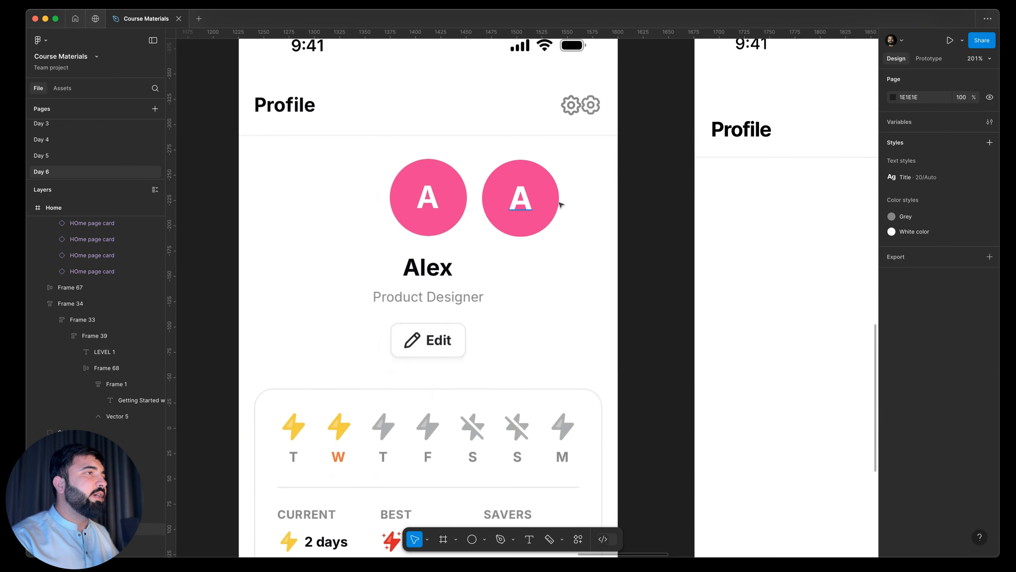
pyautogui.scroll(5, 528, 199)
pyautogui.click(533, 210)
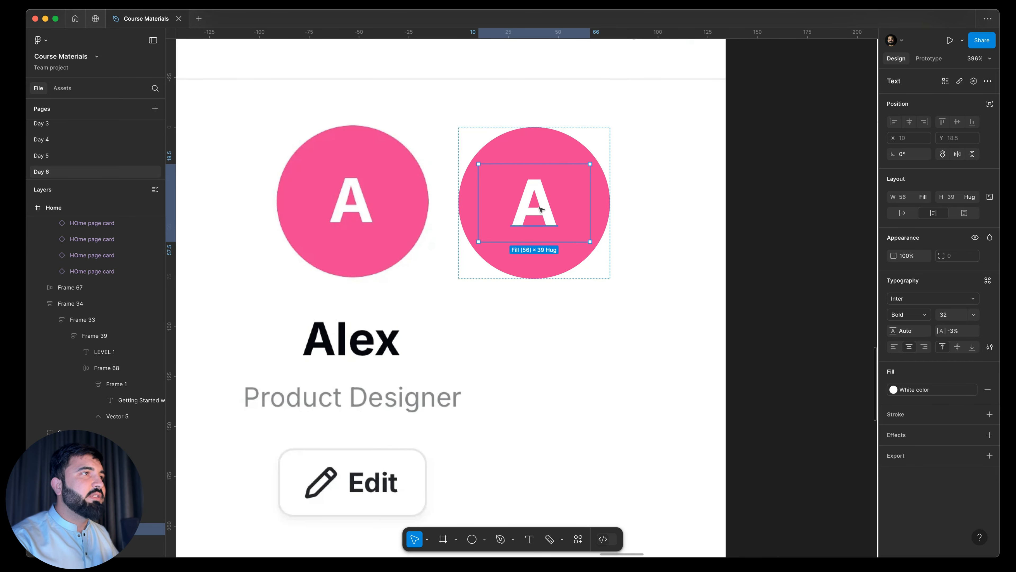
pyautogui.scroll(-8, 540, 209)
pyautogui.scroll(7, 544, 211)
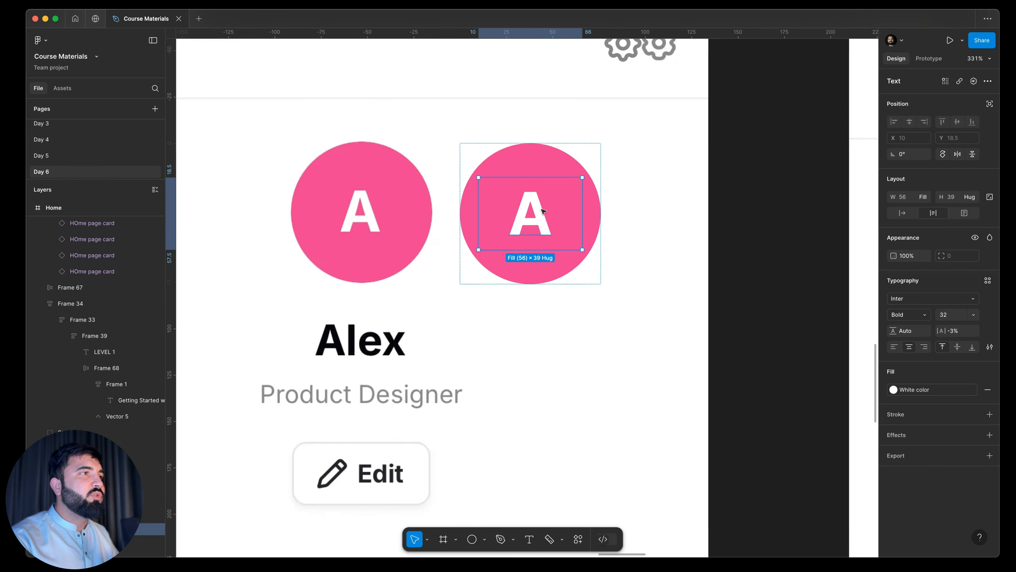
pyautogui.scroll(-6, 544, 211)
pyautogui.scroll(5, 541, 208)
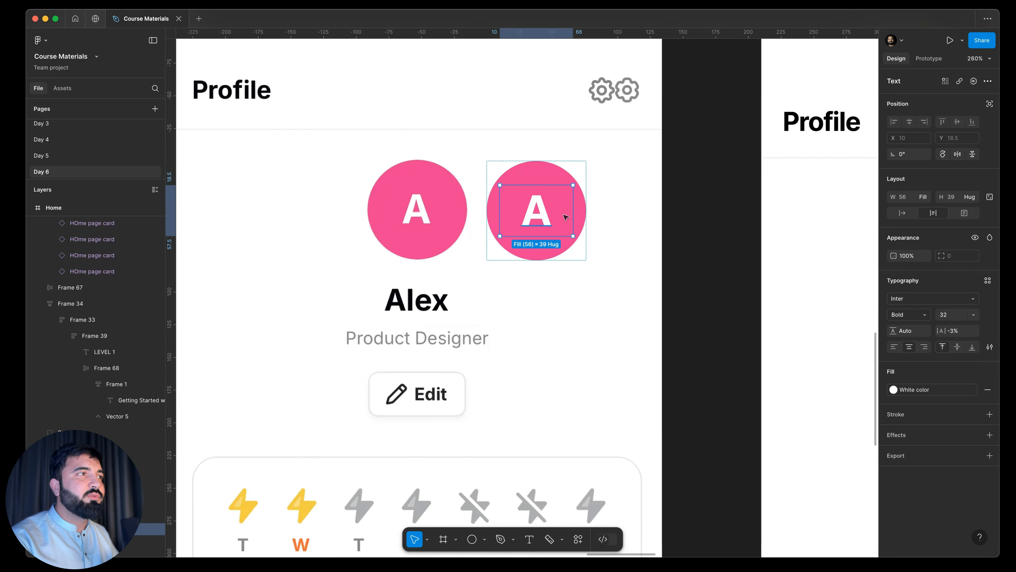
pyautogui.click(988, 281)
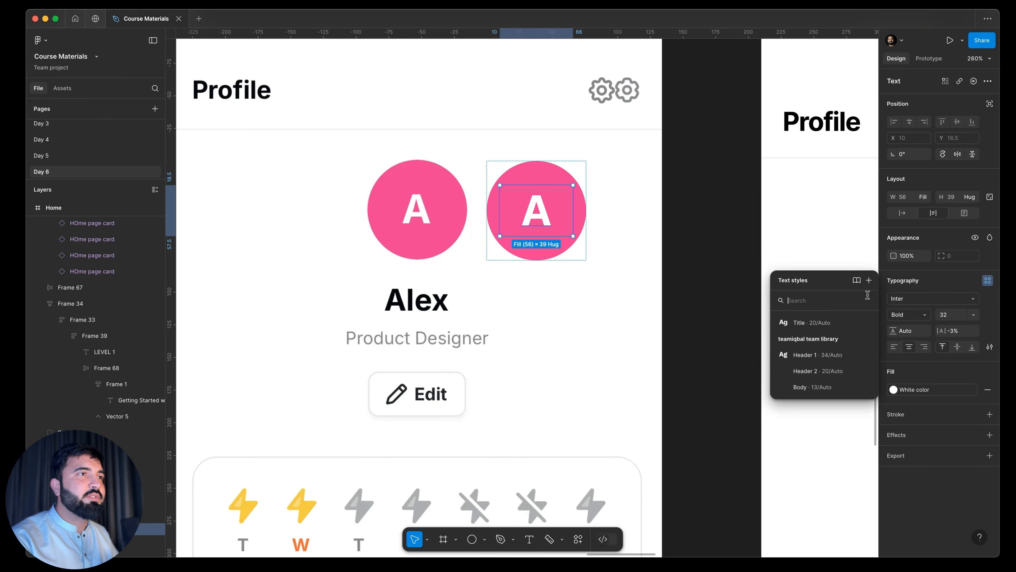
pyautogui.click(869, 279)
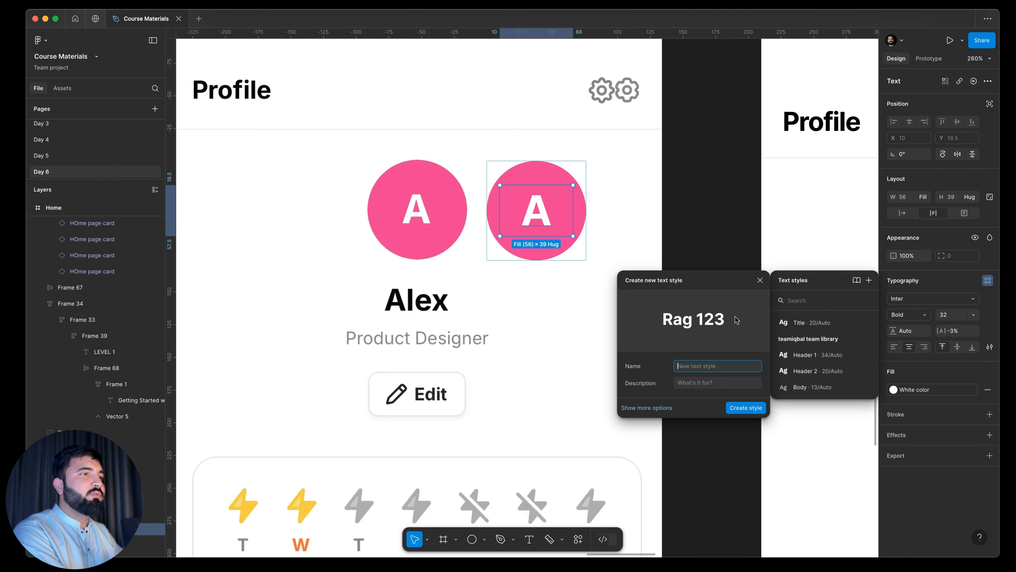
pyautogui.write('Title 2')
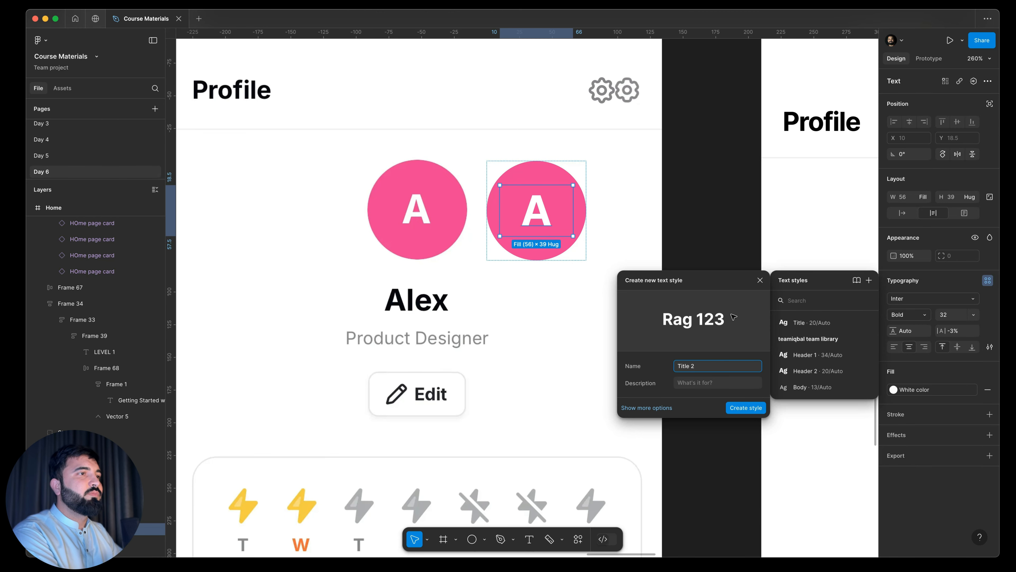
pyautogui.press('Return')
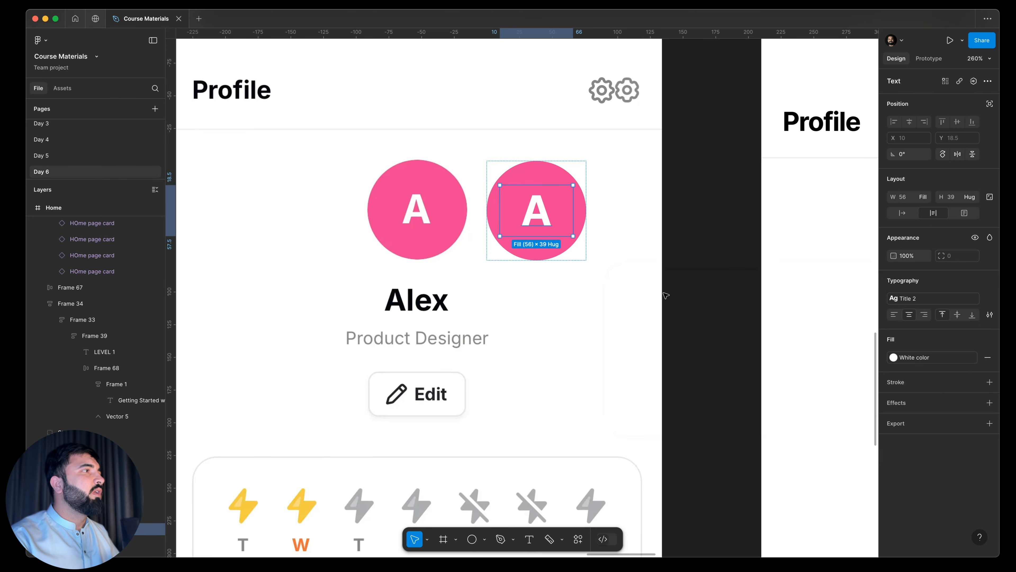
# Position the new avatar exactly over the reference avatar at X 1375
pyautogui.click(481, 169)
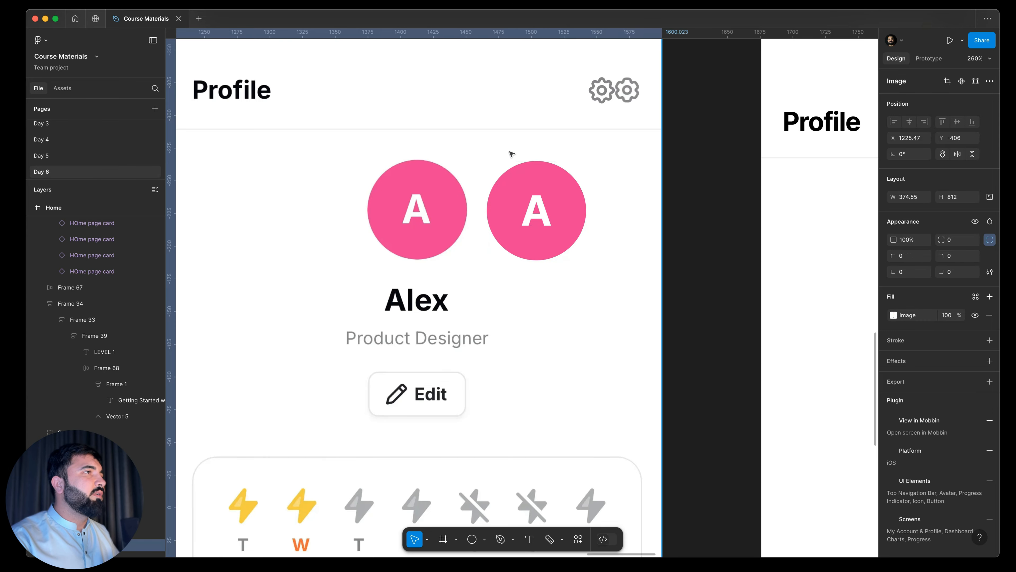
pyautogui.moveTo(612, 171); pyautogui.dragTo(393, 157)
pyautogui.press('super+z')
pyautogui.hscroll(-3, 589, 229)
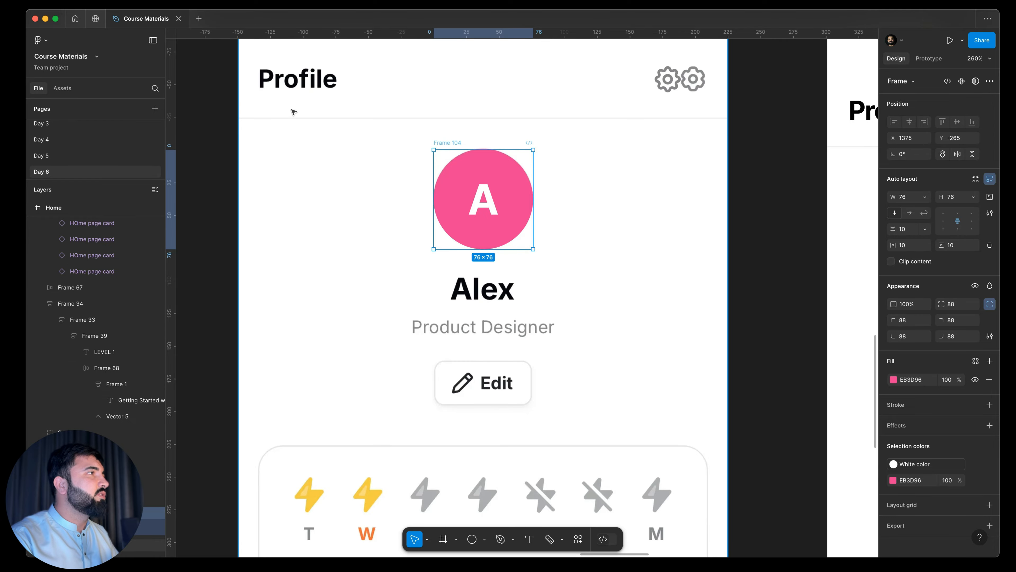
# Place the avatar in the Leaderboards copy at X 148, Y 141, and raise the Profile header row to Y 67
pyautogui.click(306, 86)
pyautogui.scroll(-10, 471, 148)
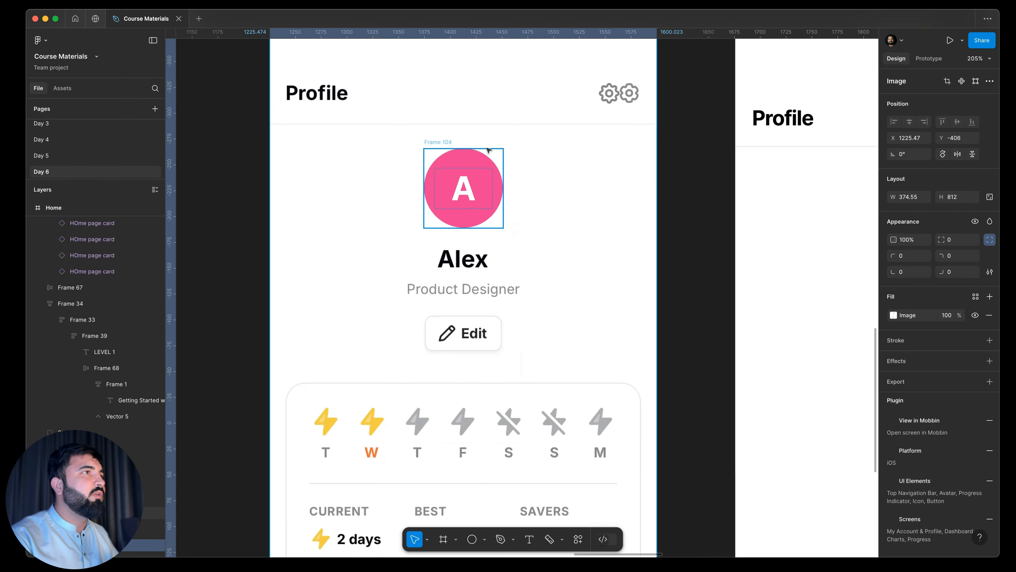
pyautogui.click(488, 173)
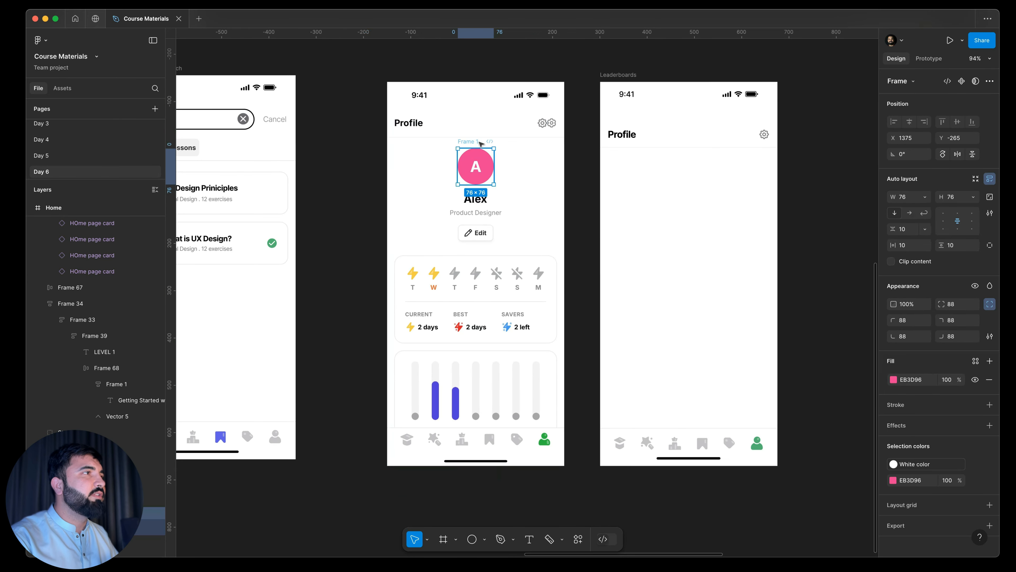
pyautogui.click(659, 154)
pyautogui.hotkey('ctrl', 'v')
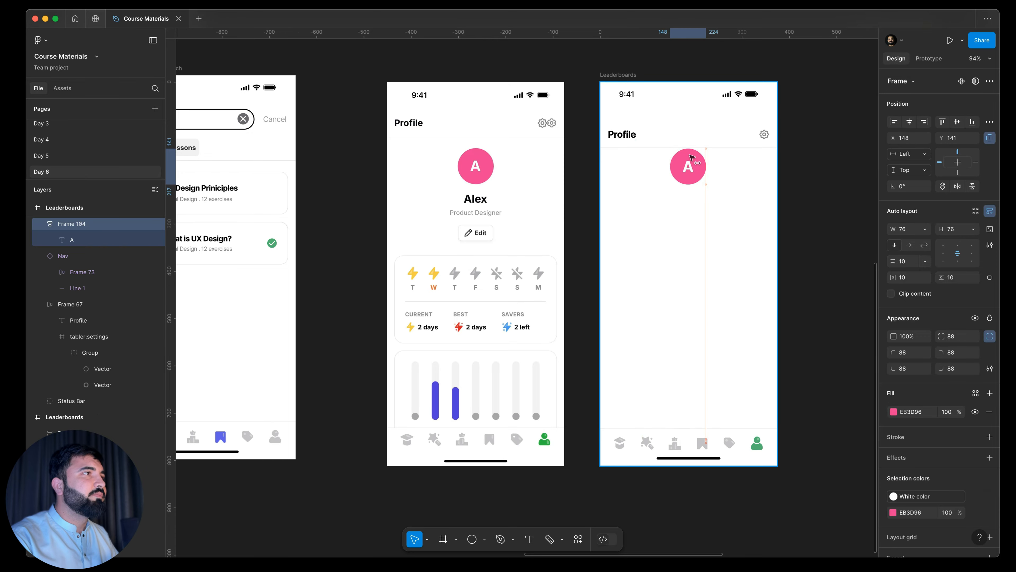
pyautogui.moveTo(627, 139); pyautogui.dragTo(628, 126)
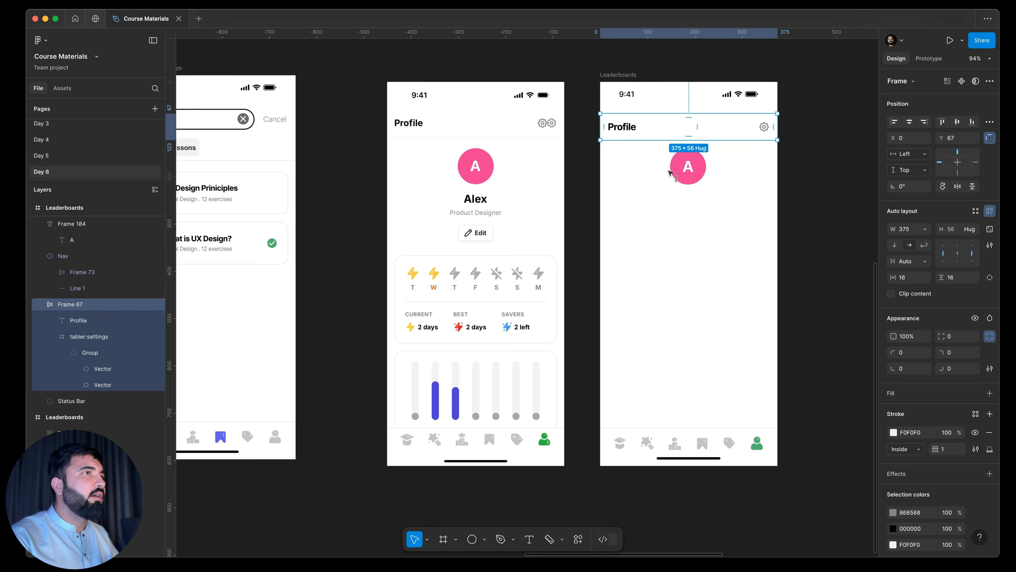
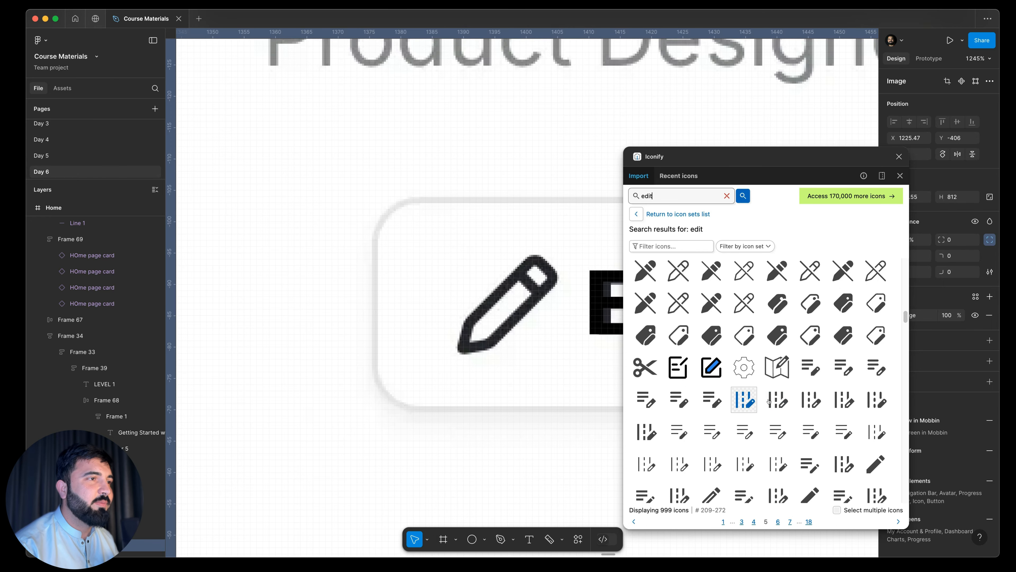
# Find the outlined pen icon majesticons:edit-pen-2-line in the "edit" results and import it onto the canvas
pyautogui.scroll(-3, 729, 420)
pyautogui.scroll(-10, 856, 418)
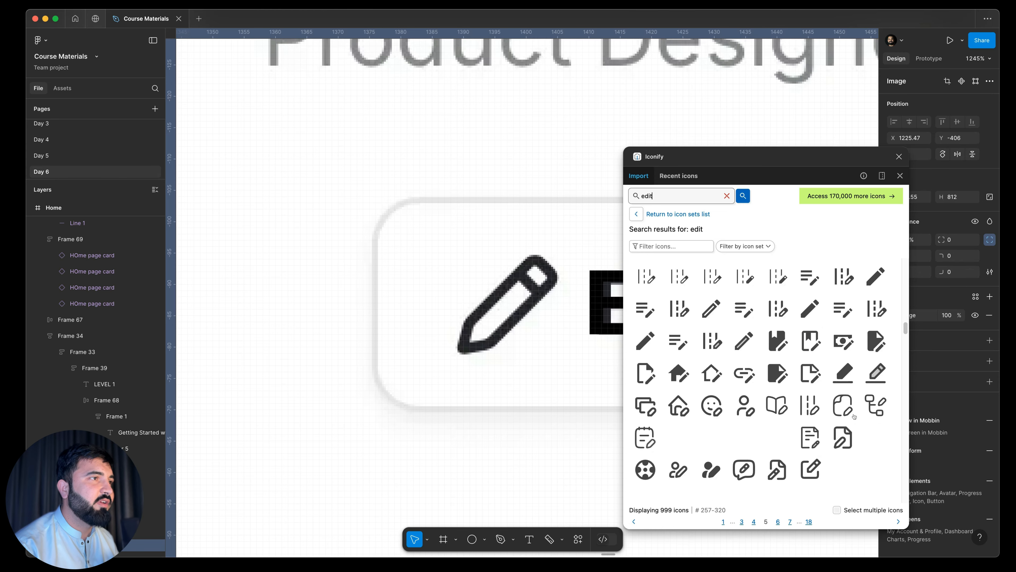
pyautogui.scroll(-6, 856, 419)
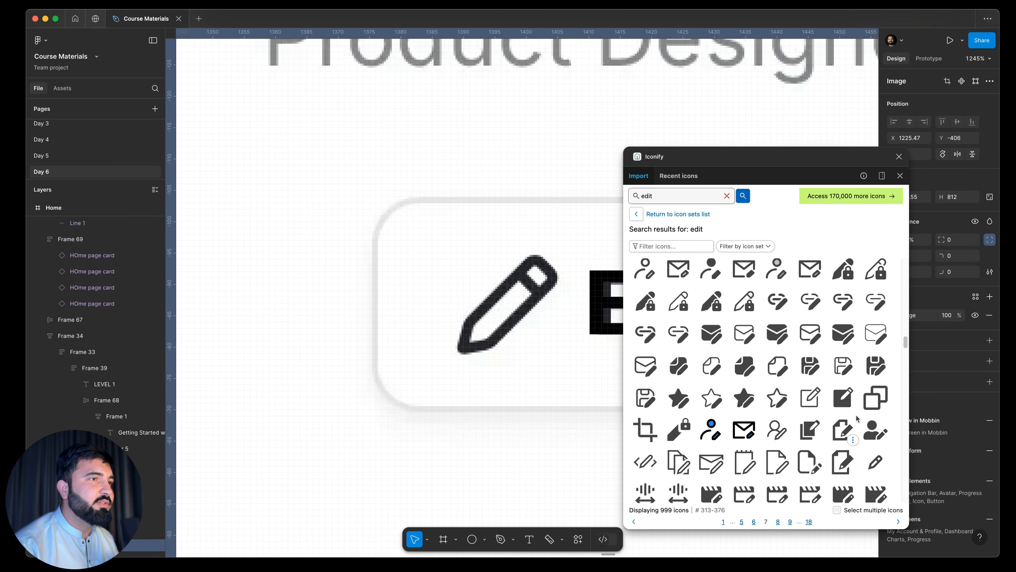
pyautogui.scroll(-5, 854, 416)
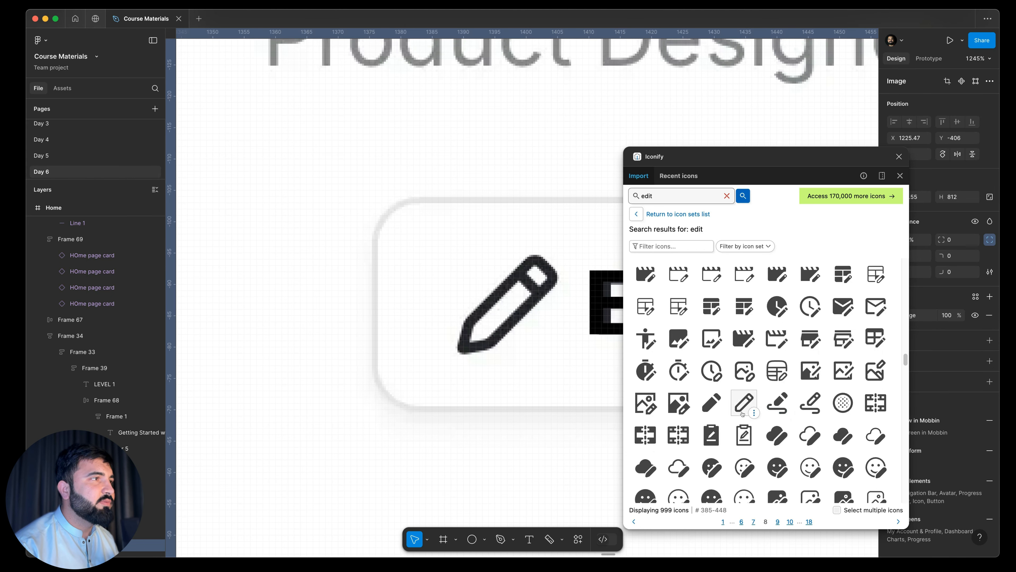
pyautogui.moveTo(741, 400)
pyautogui.mouseDown()
pyautogui.moveTo(430, 332)
pyautogui.moveTo(433, 321)
pyautogui.moveTo(695, 320)
pyautogui.mouseUp()
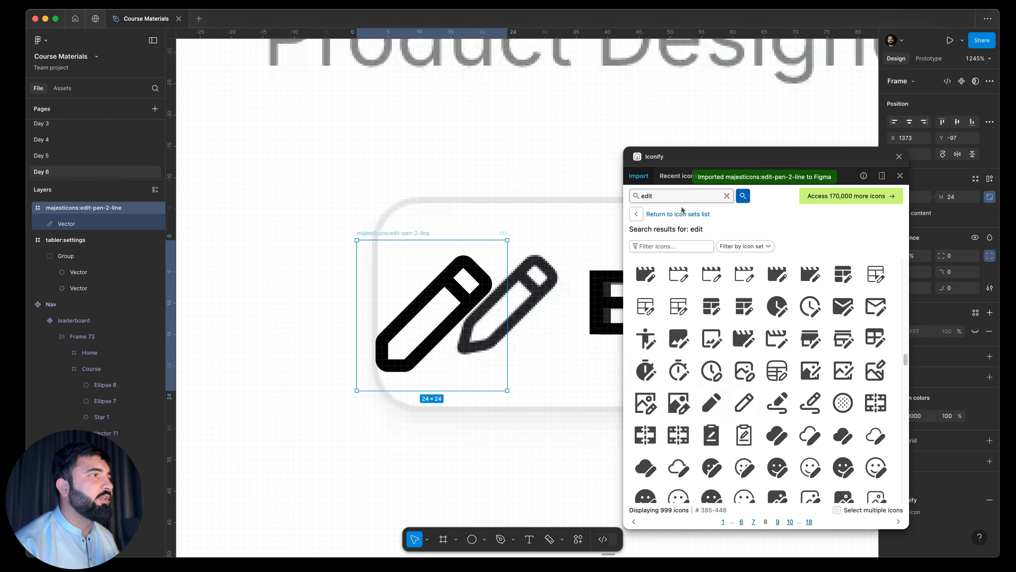
pyautogui.click(899, 157)
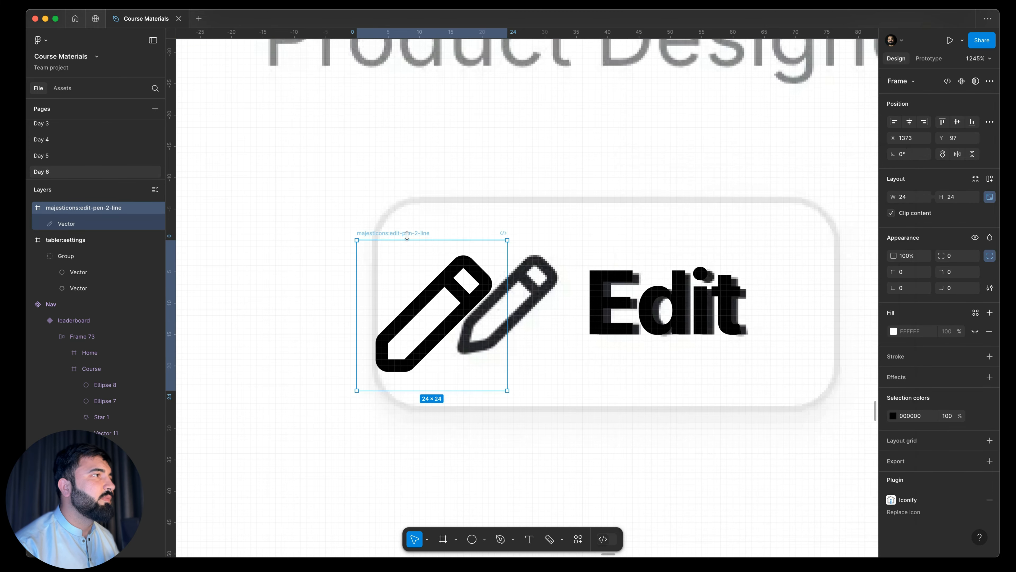
# Resize the pen icon to 22 × 22 and position it over the reference pen at X 1385, Y -97
pyautogui.moveTo(407, 235); pyautogui.dragTo(488, 222)
pyautogui.moveTo(587, 227); pyautogui.dragTo(571, 239)
pyautogui.moveTo(461, 236); pyautogui.dragTo(503, 234)
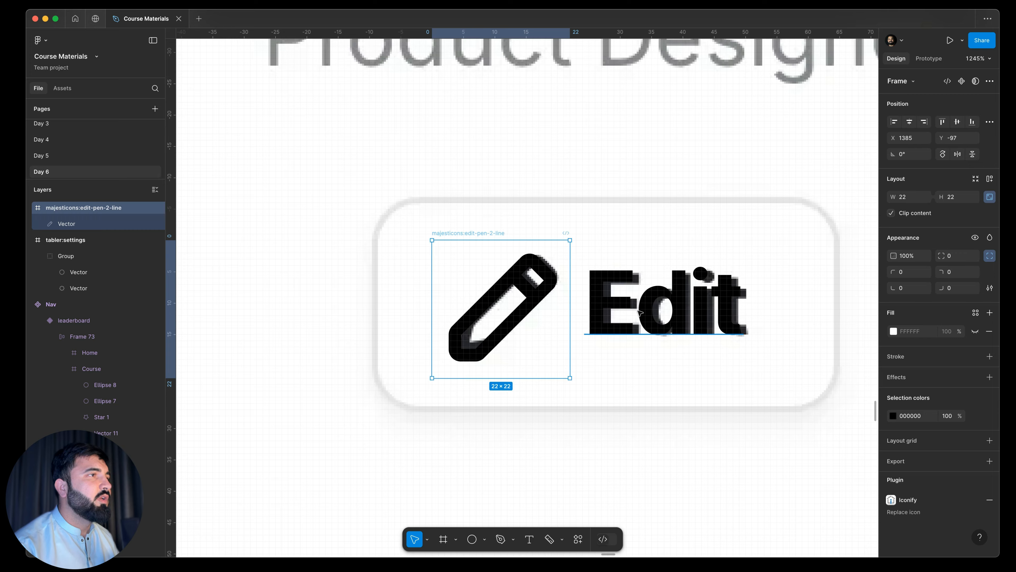
# Wrap the pen icon and Edit text in a centred auto layout frame sized 74 × 34 to fit the reference button
pyautogui.keyDown('shift'); pyautogui.click(700, 298); pyautogui.keyUp('shift')
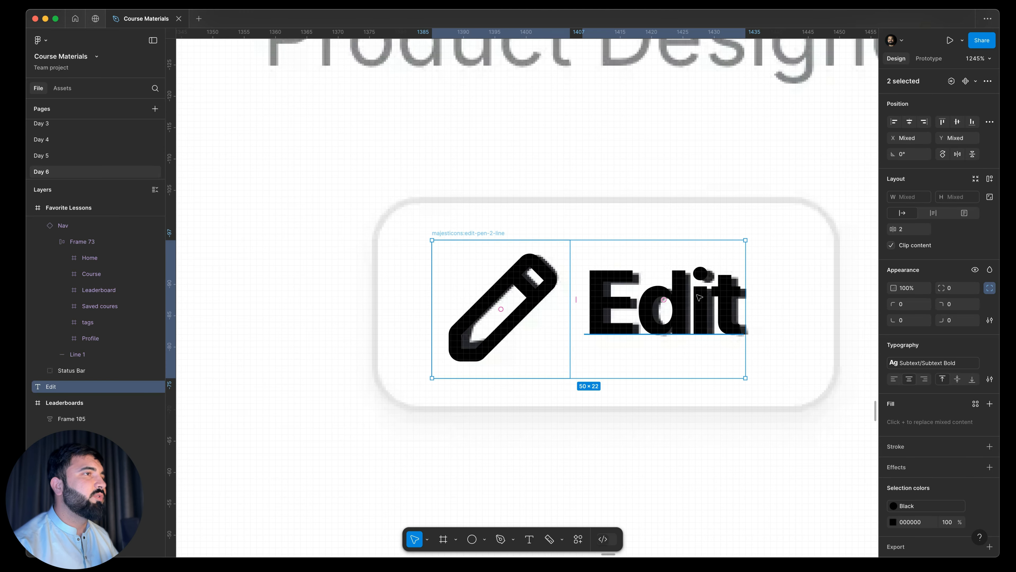
pyautogui.hotkey('shift', 'a')
pyautogui.moveTo(745, 254); pyautogui.dragTo(840, 254)
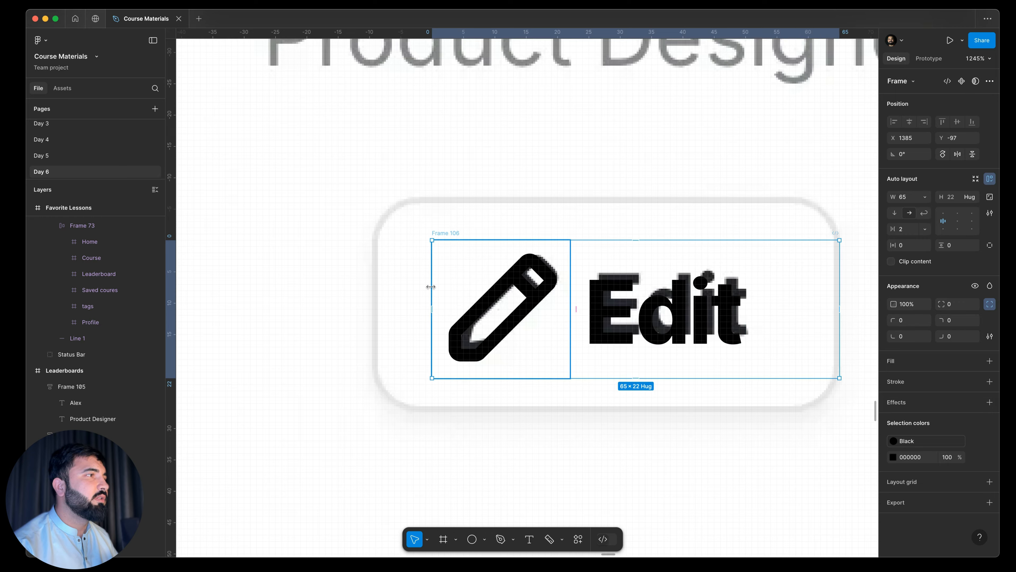
pyautogui.moveTo(404, 286); pyautogui.dragTo(375, 292)
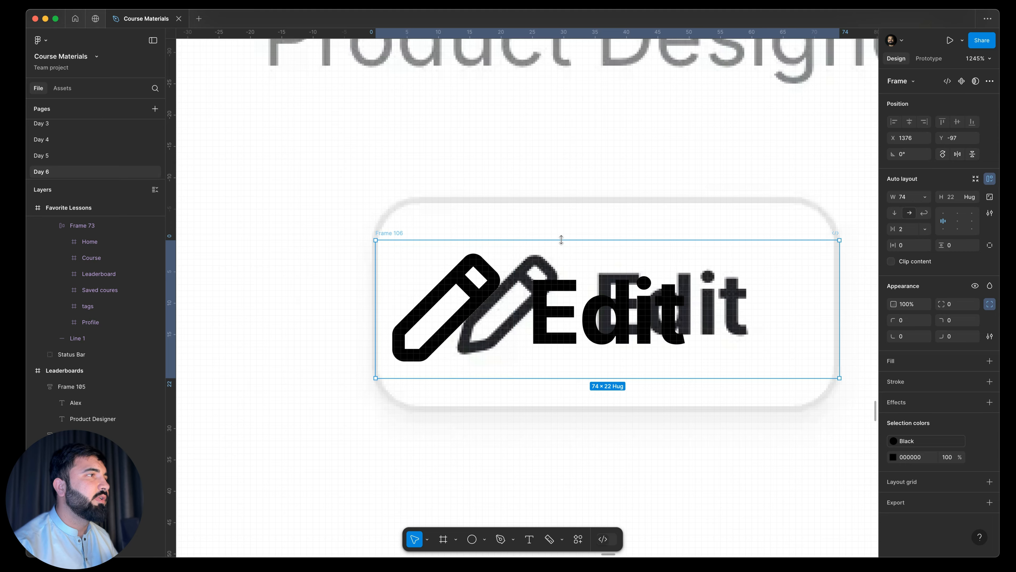
pyautogui.moveTo(561, 240); pyautogui.dragTo(569, 196)
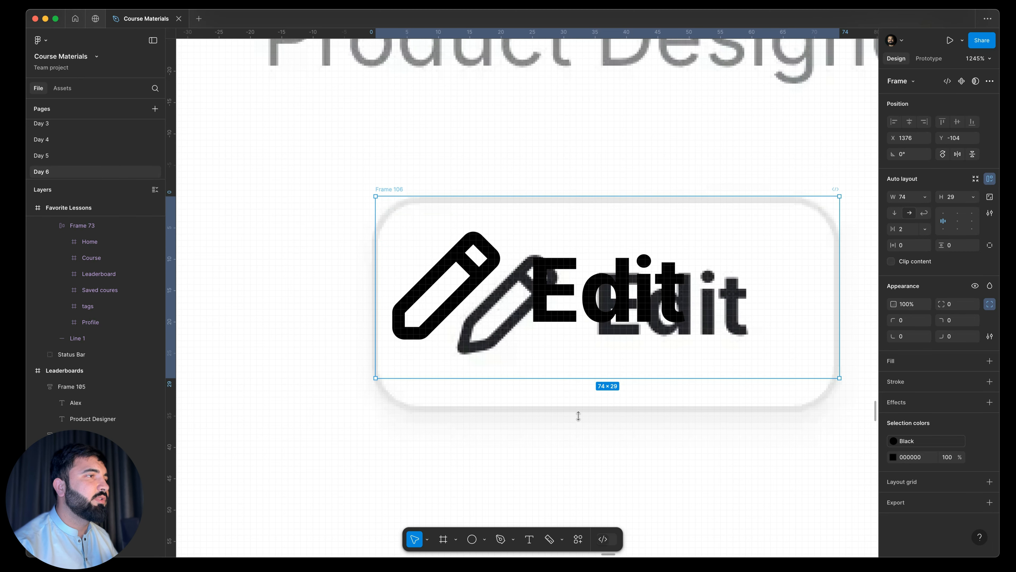
pyautogui.moveTo(578, 416); pyautogui.dragTo(579, 413)
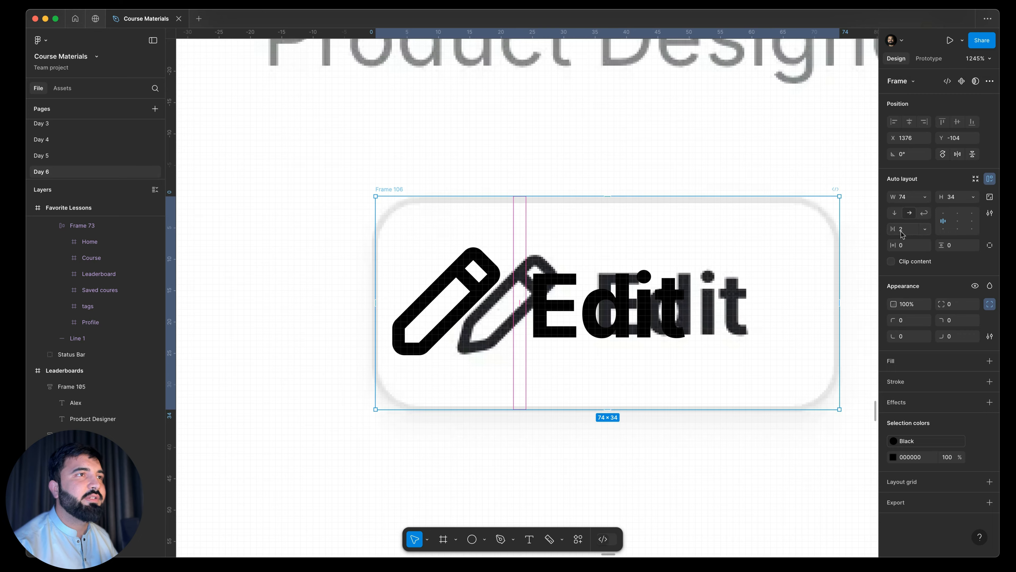
pyautogui.click(957, 222)
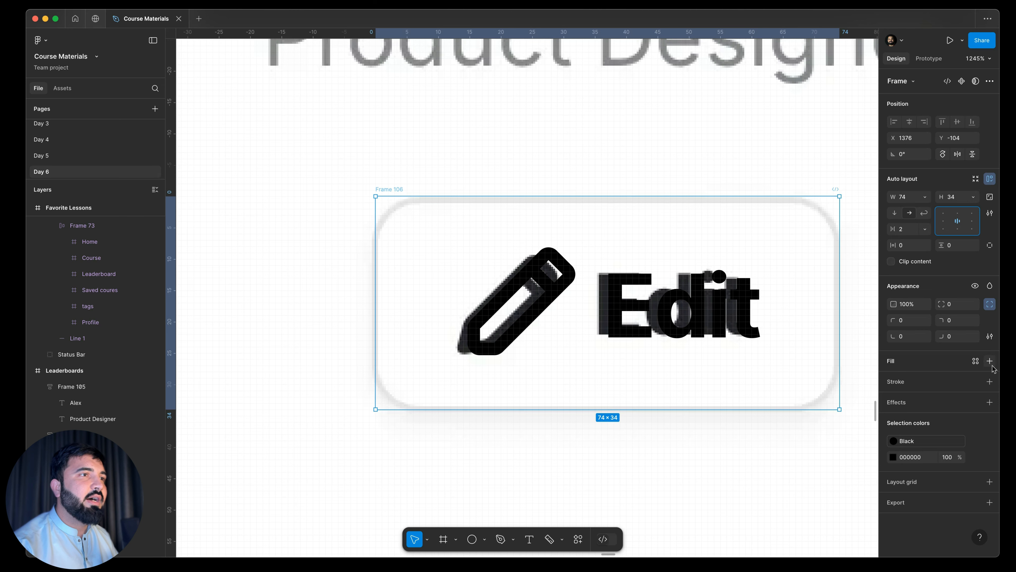
# Add a stroke of width 1 to the inside of the button frame
pyautogui.click(990, 381)
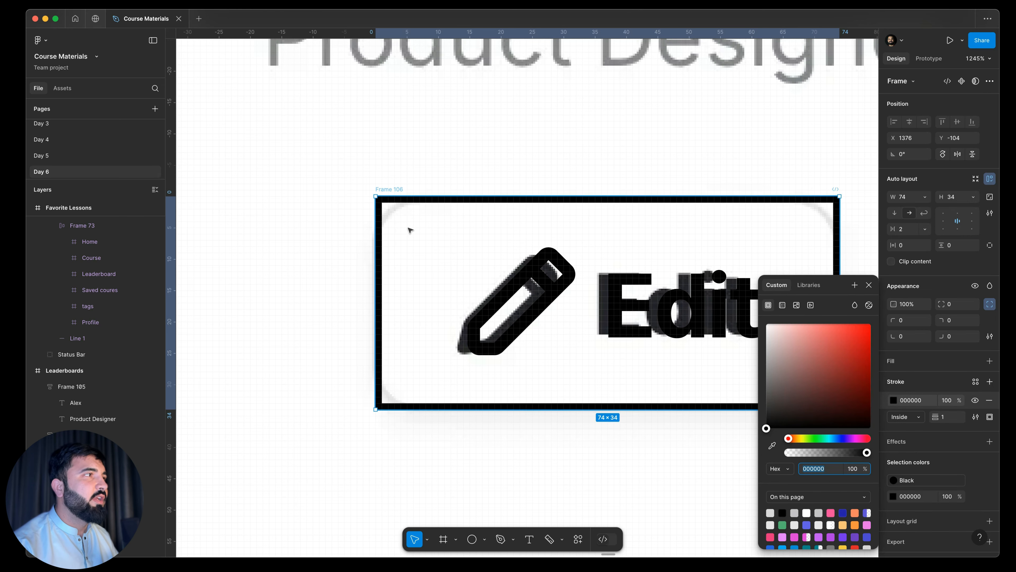
pyautogui.scroll(5, 394, 206)
pyautogui.scroll(-4, 400, 212)
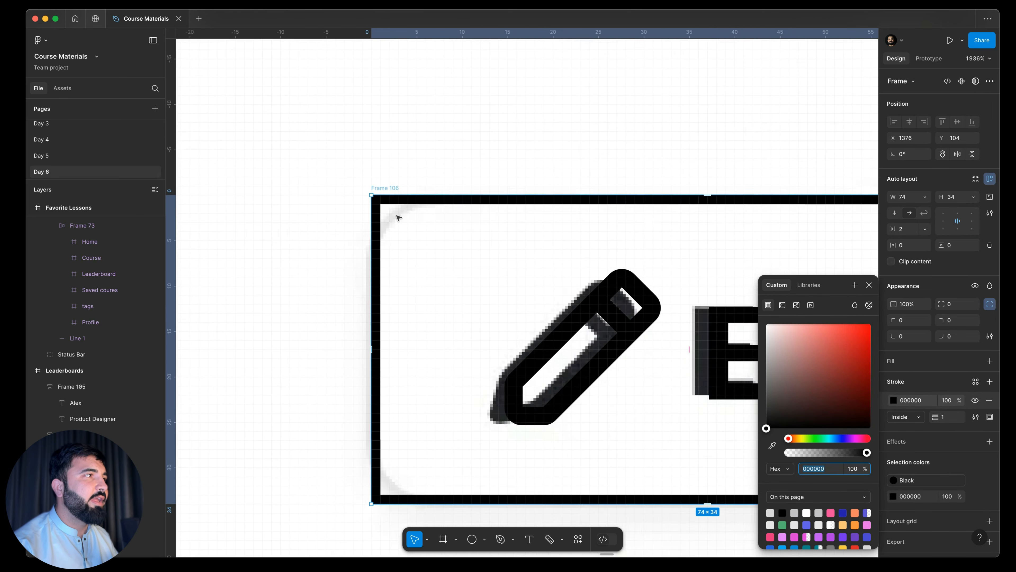
pyautogui.hotkey('shift', 'Down')
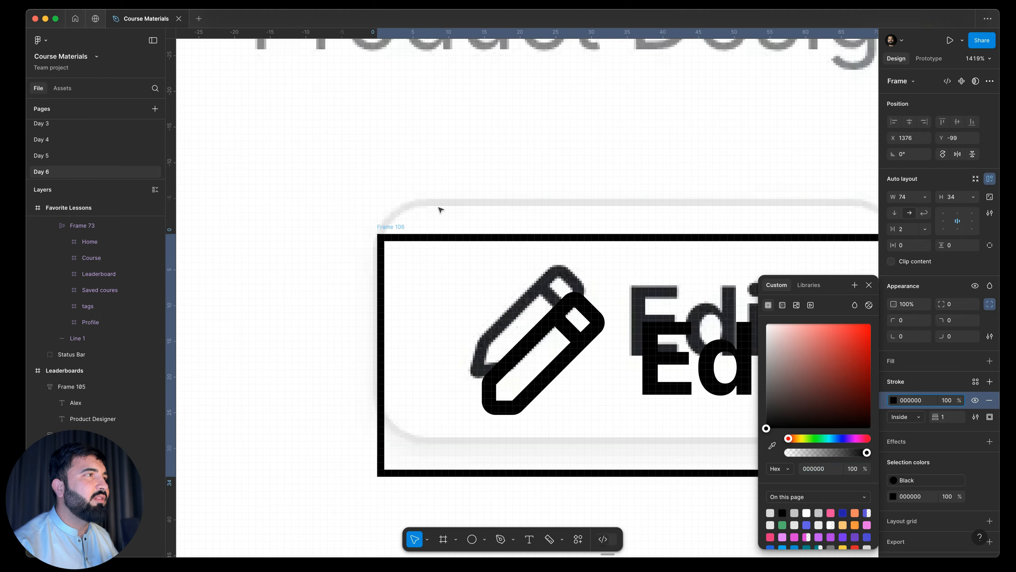
# Try to sample the stroke colour from the reference button's outline through a new colour style
pyautogui.click(976, 382)
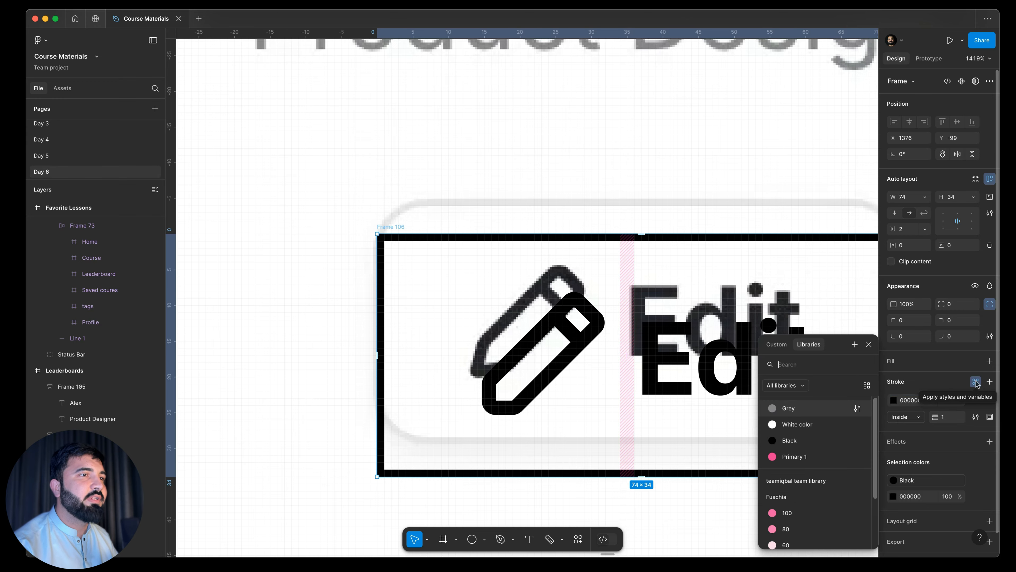
pyautogui.click(856, 345)
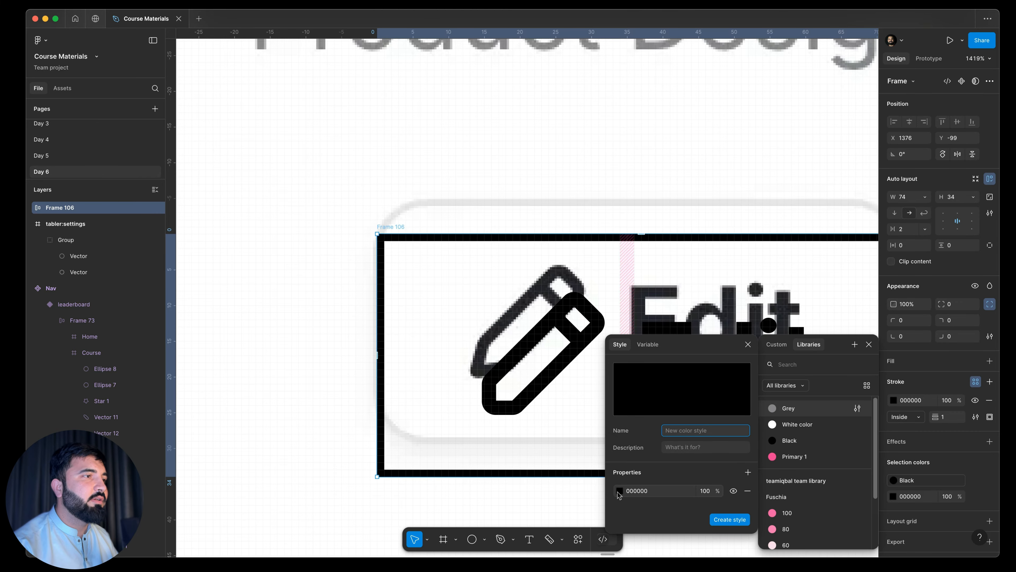
pyautogui.click(620, 491)
pyautogui.click(498, 443)
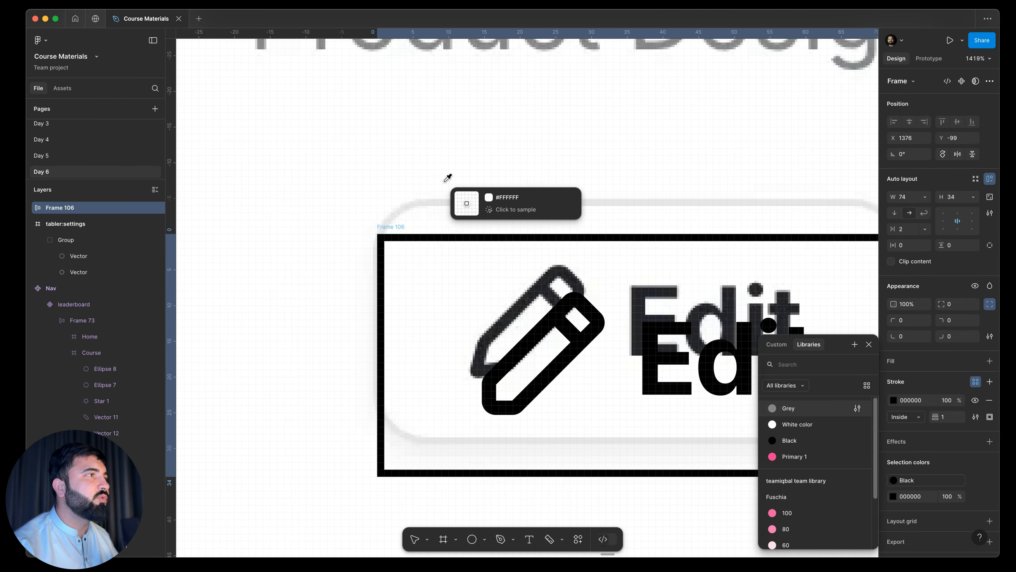
pyautogui.click(440, 199)
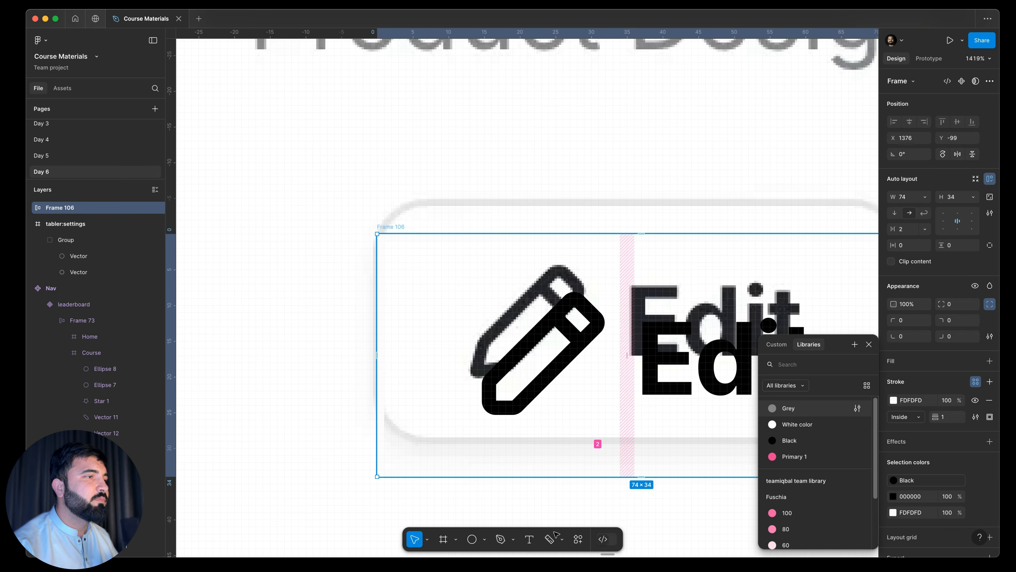
# Set the button frame's stroke to E7E7E7 by sampling the grey outline of the reference button
pyautogui.click(979, 383)
pyautogui.click(979, 383)
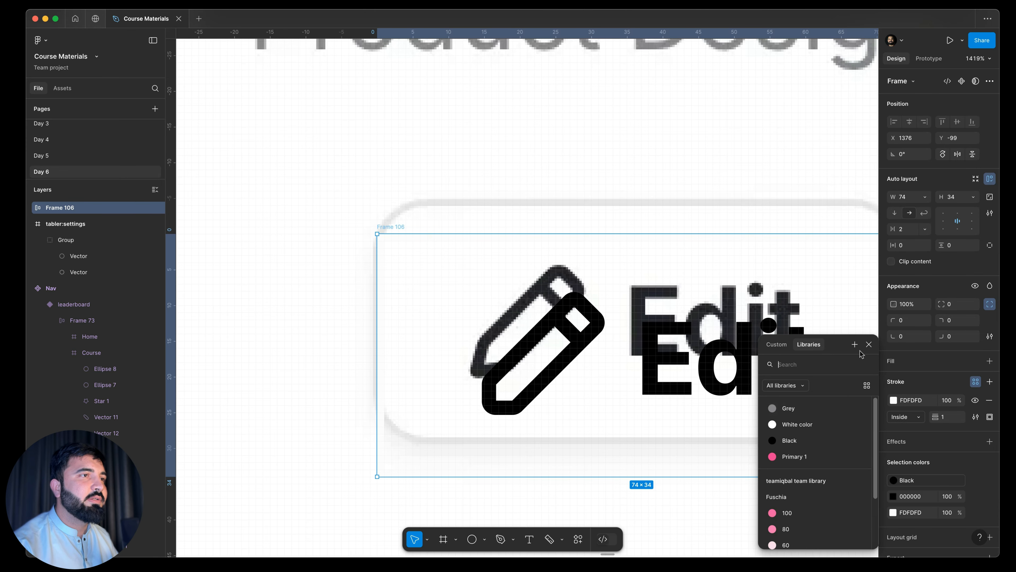
pyautogui.click(856, 345)
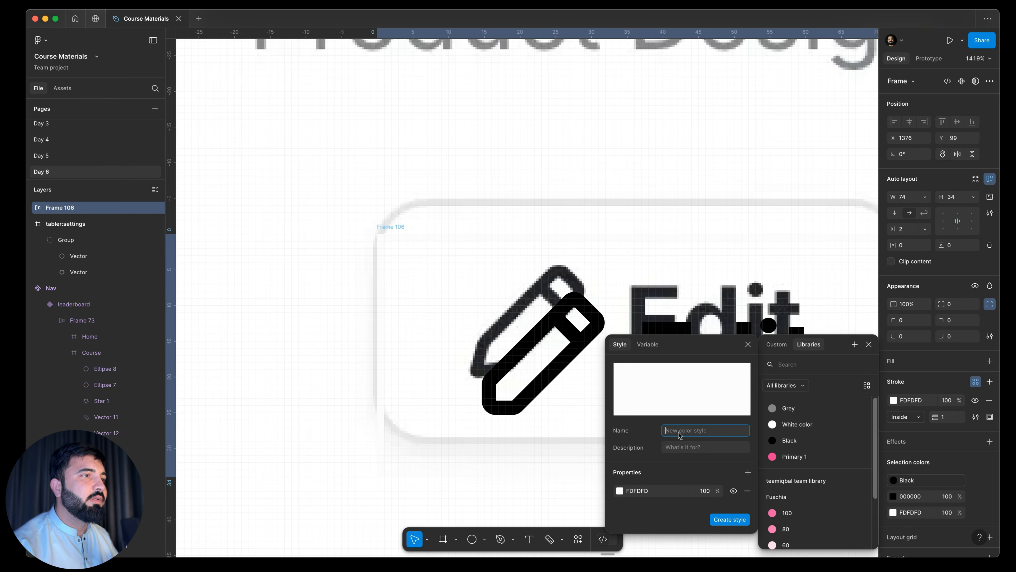
pyautogui.click(619, 491)
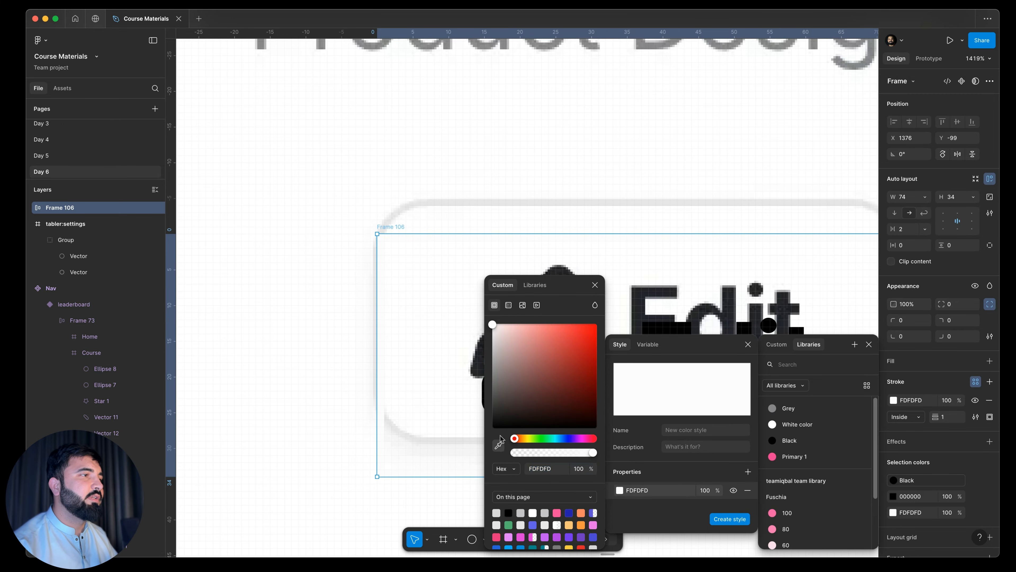
pyautogui.click(498, 446)
pyautogui.click(488, 197)
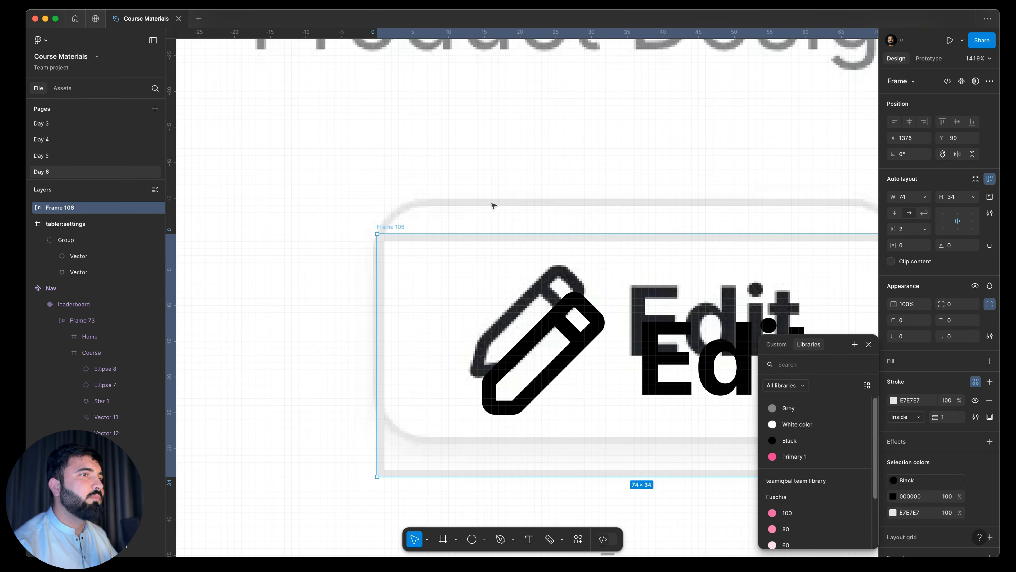
# Create a colour style named "Light Grey" from the button frame's E7E7E7 stroke
pyautogui.click(976, 382)
pyautogui.click(976, 382)
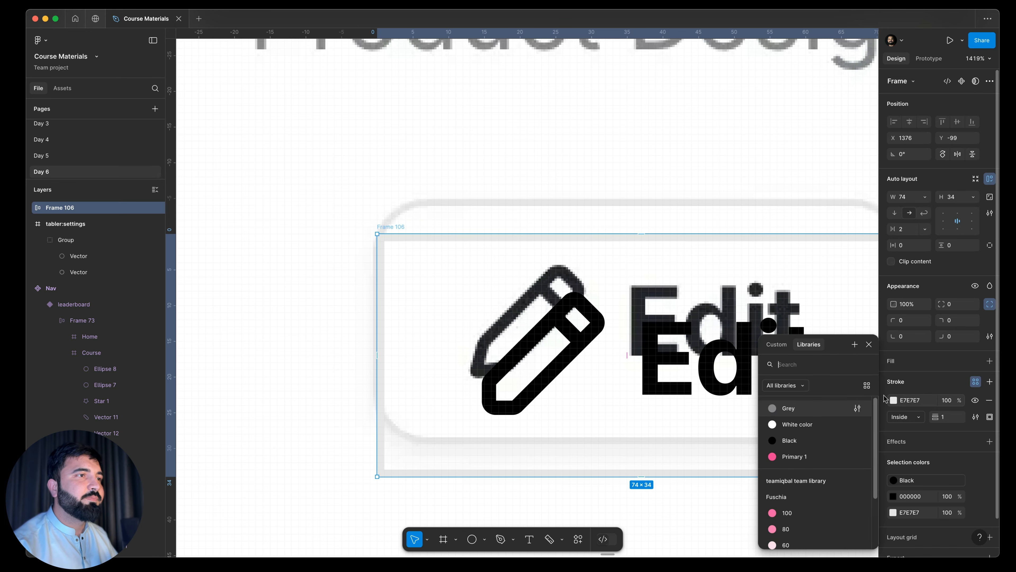
pyautogui.click(854, 345)
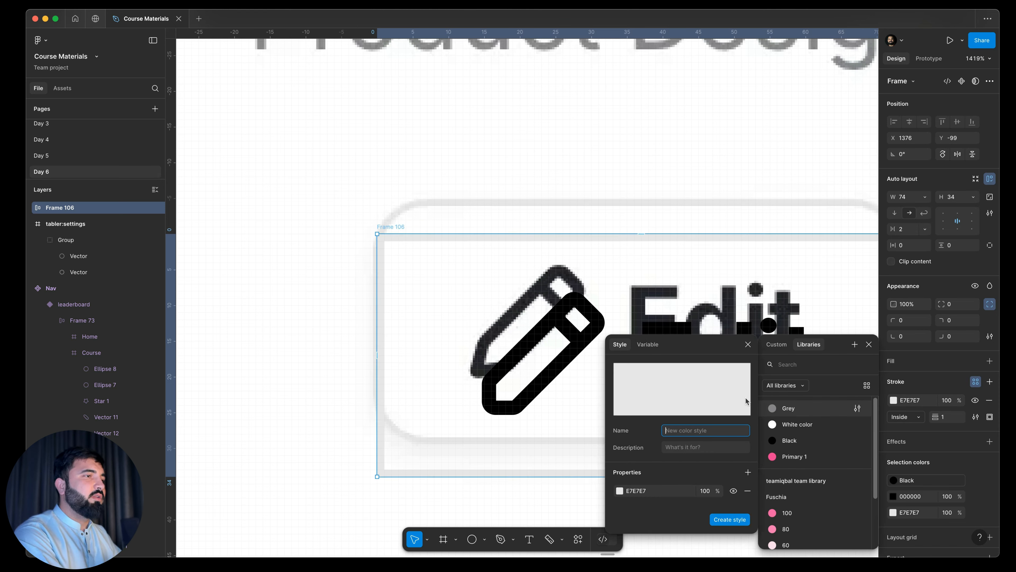
pyautogui.write(';ight Grey')
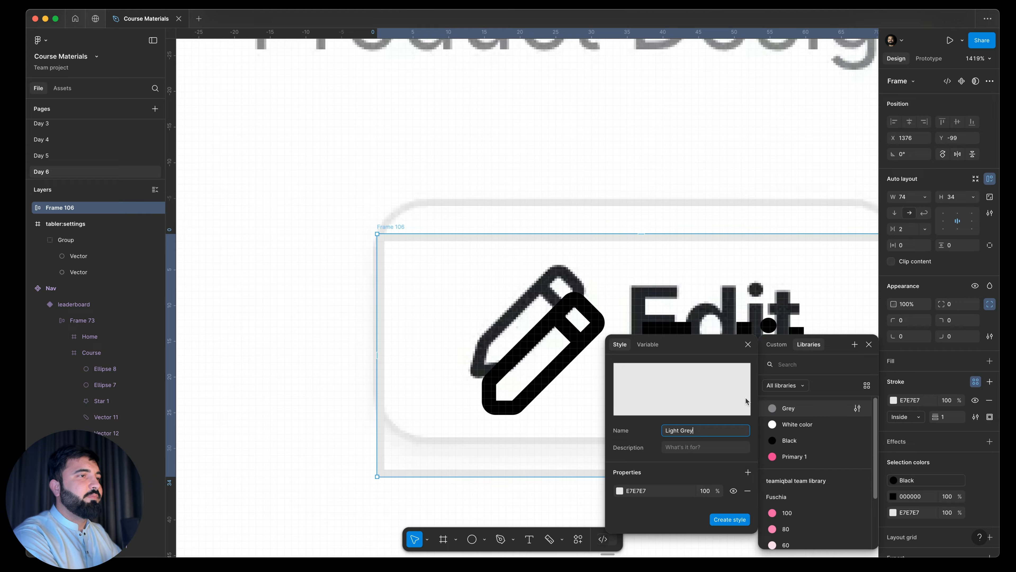
pyautogui.press('Return')
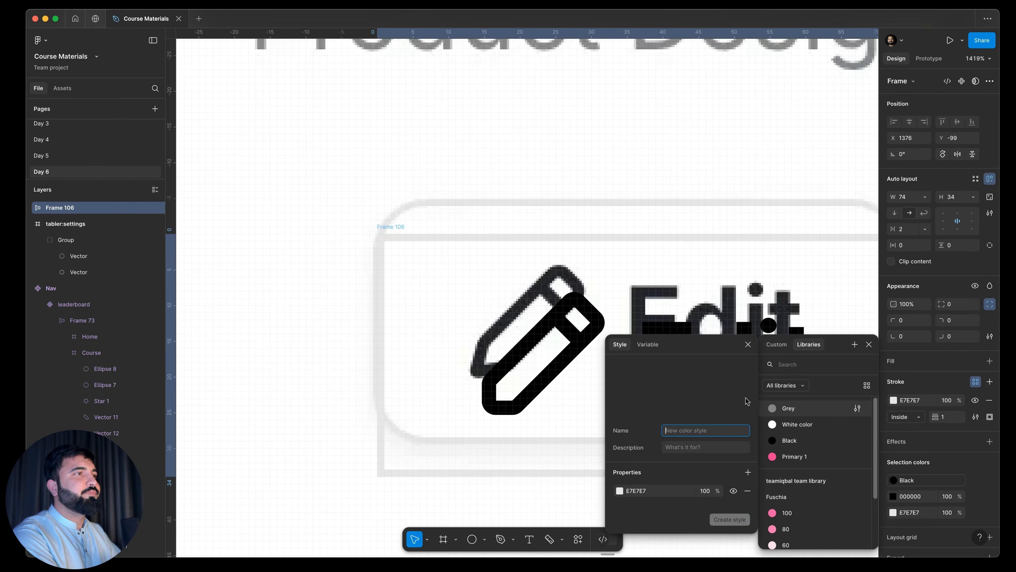
pyautogui.press('Escape')
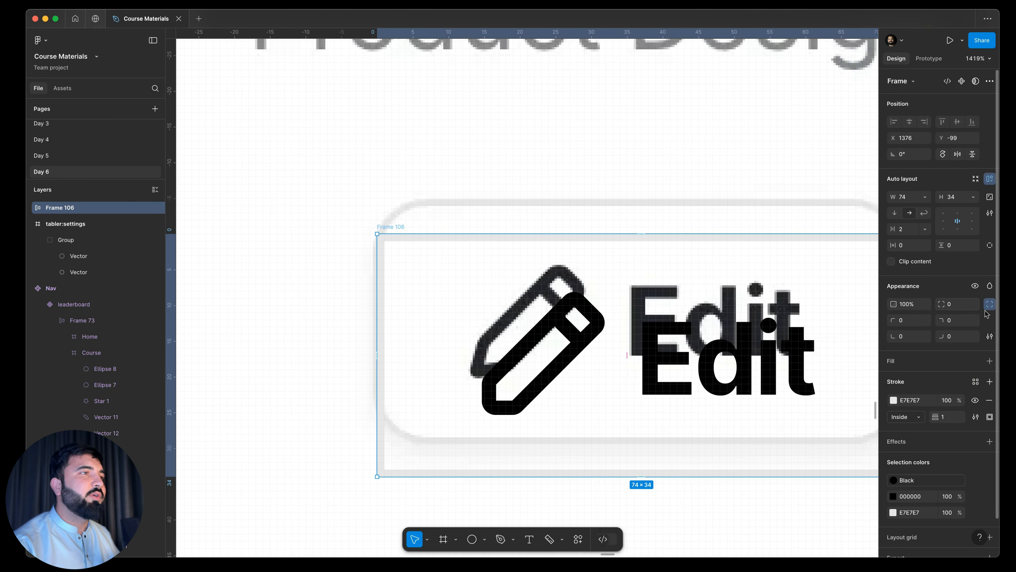
# Set the button frame's corner radius to 8 and align it over the reference button at Y -104
pyautogui.moveTo(948, 303); pyautogui.dragTo(48, 315)
pyautogui.moveTo(402, 230); pyautogui.dragTo(405, 196)
pyautogui.scroll(-5, 406, 195)
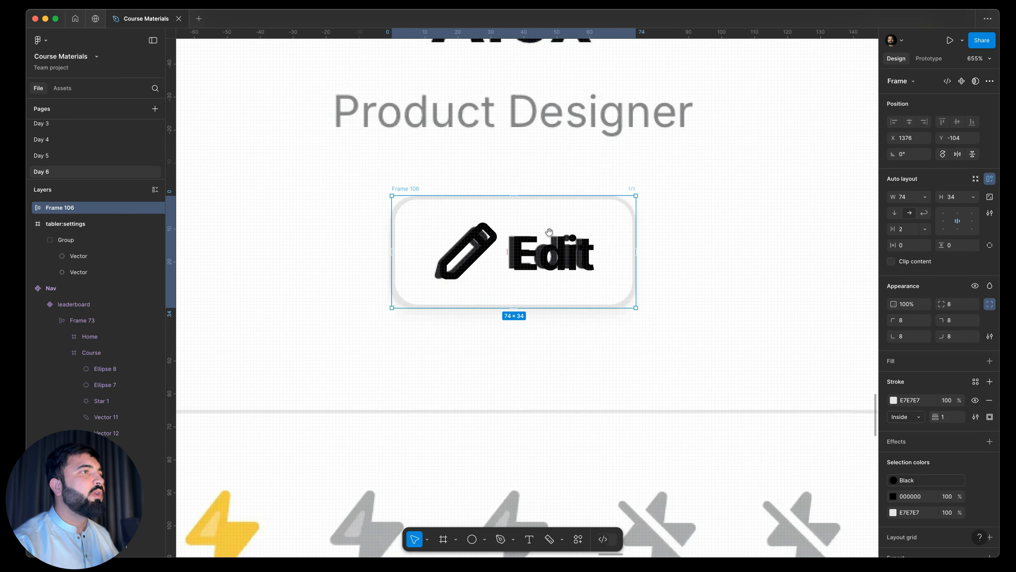
pyautogui.scroll(5, 511, 251)
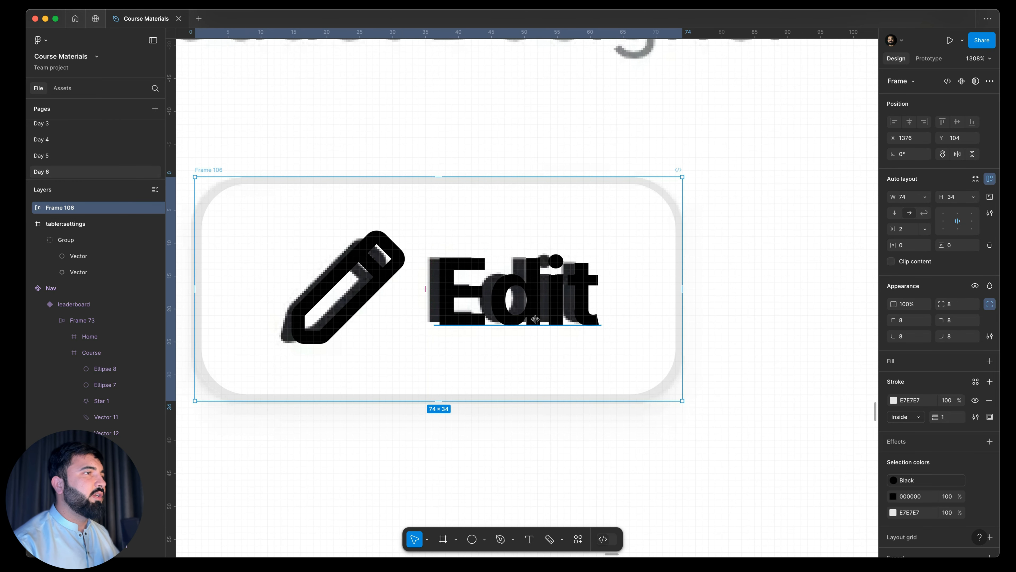
pyautogui.moveTo(486, 312); pyautogui.dragTo(570, 328)
pyautogui.hscroll(2, 571, 328)
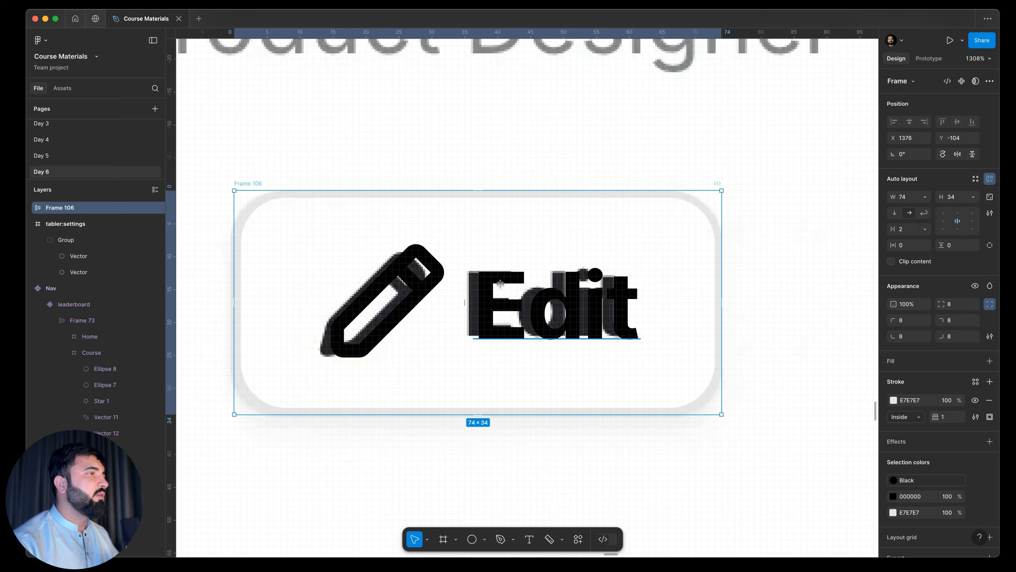
# Rename the button frame as "Edit Button" and place it in the Leaderboards copy at X 148, Y 302
pyautogui.scroll(-5, 506, 278)
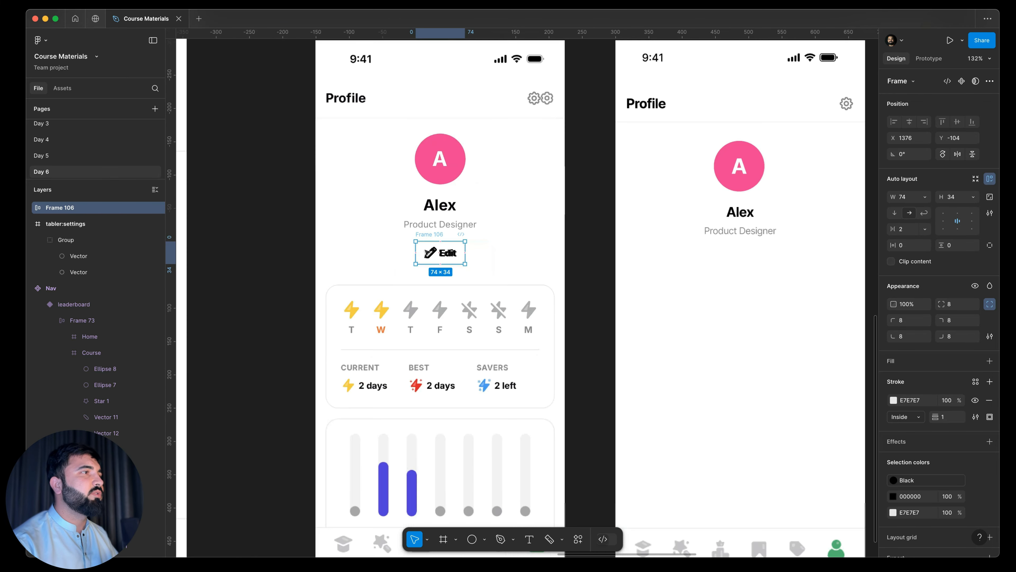
pyautogui.scroll(-5, 432, 242)
pyautogui.doubleClick(435, 235)
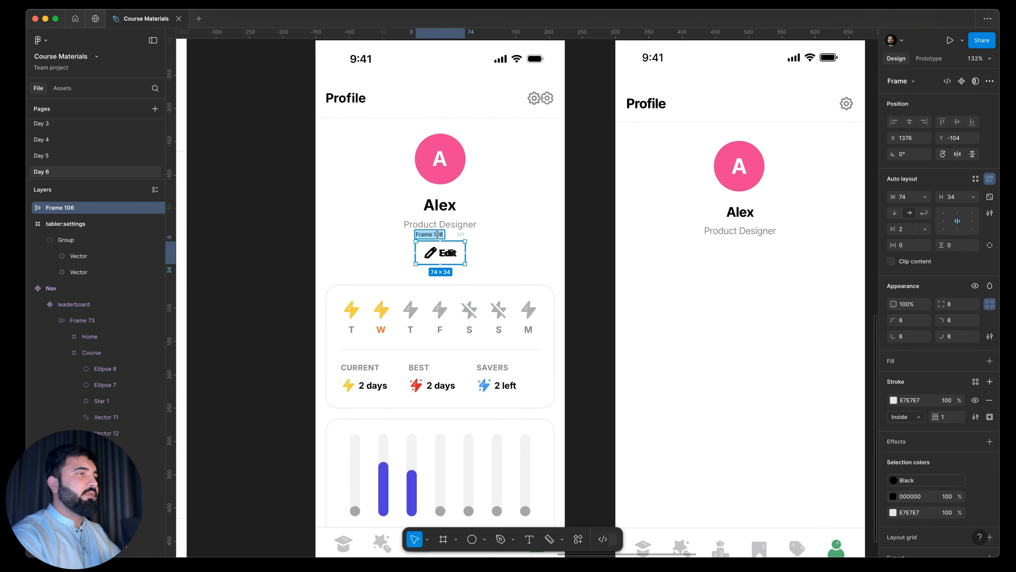
pyautogui.write('Edit c')
pyautogui.press('BackSpace')
pyautogui.write('Button')
pyautogui.press('Return')
pyautogui.moveTo(434, 257); pyautogui.dragTo(733, 262)
pyautogui.moveTo(596, 354); pyautogui.dragTo(538, 257)
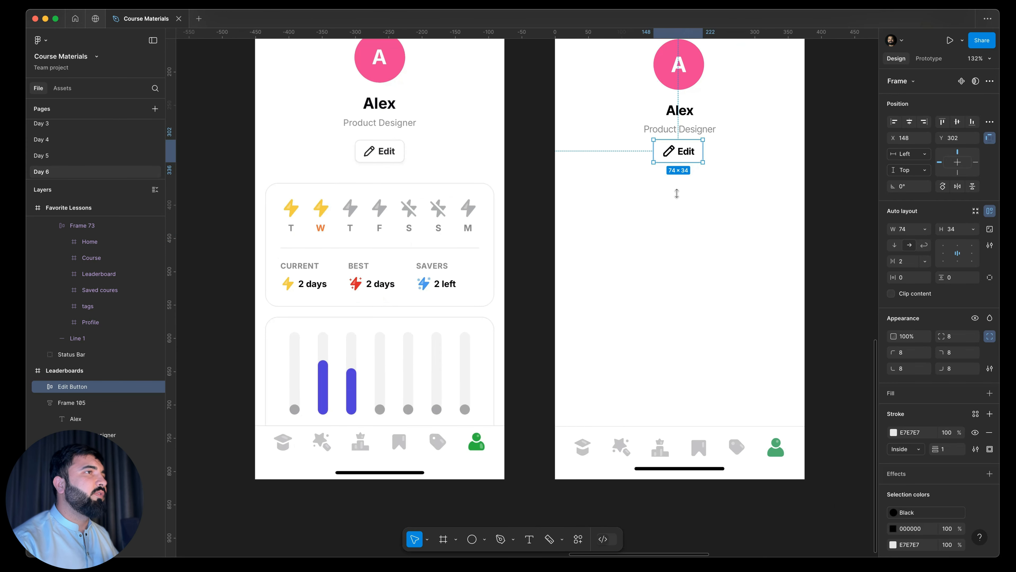
pyautogui.scroll(1, 677, 193)
pyautogui.scroll(5, 287, 248)
pyautogui.moveTo(361, 304); pyautogui.dragTo(485, 332)
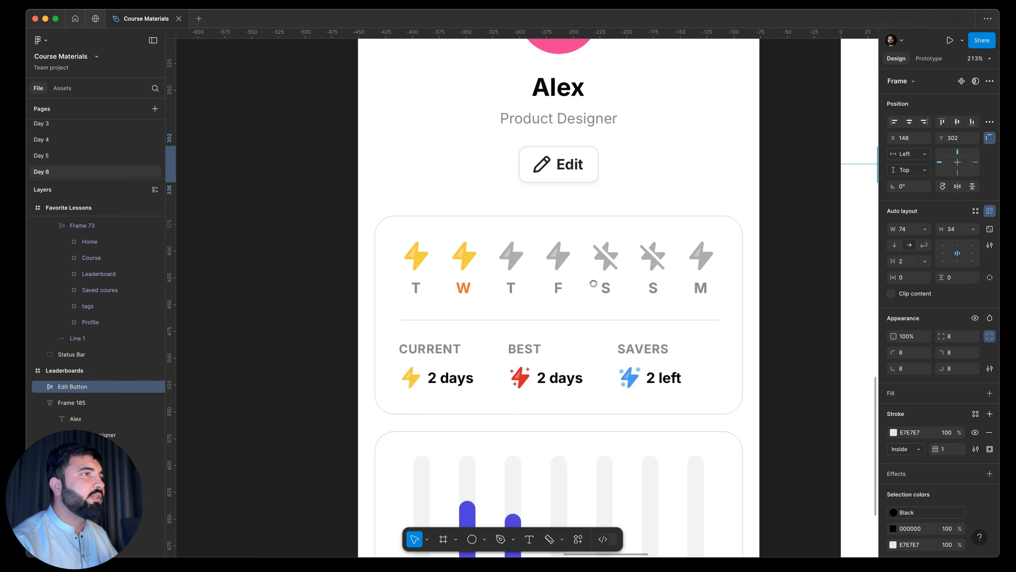
# Examine the reference Profile screen's streak card and bar chart below the Edit button
pyautogui.hscroll(3, 629, 310)
pyautogui.scroll(1, 456, 314)
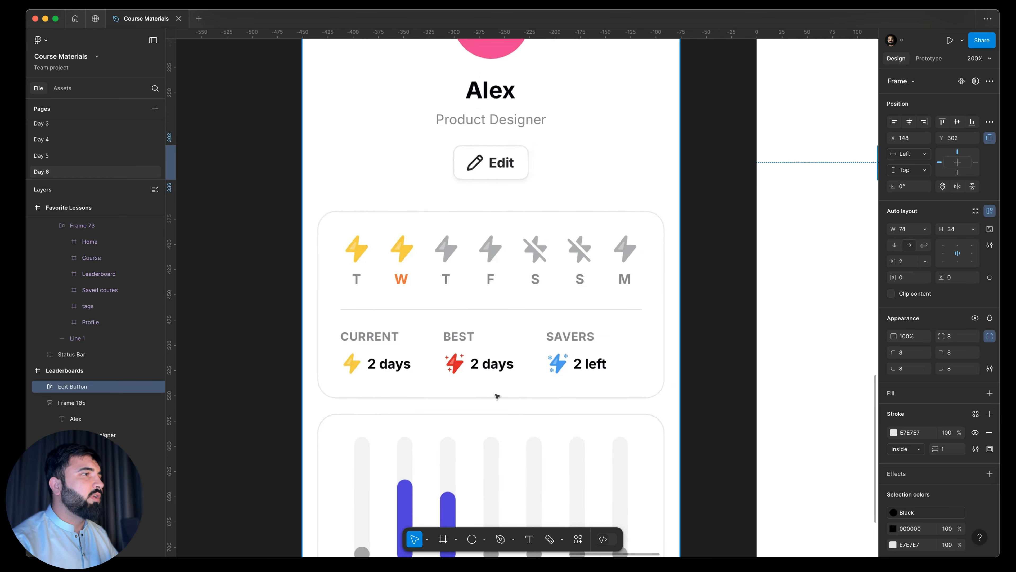
pyautogui.scroll(-5, 495, 395)
pyautogui.scroll(-4, 522, 326)
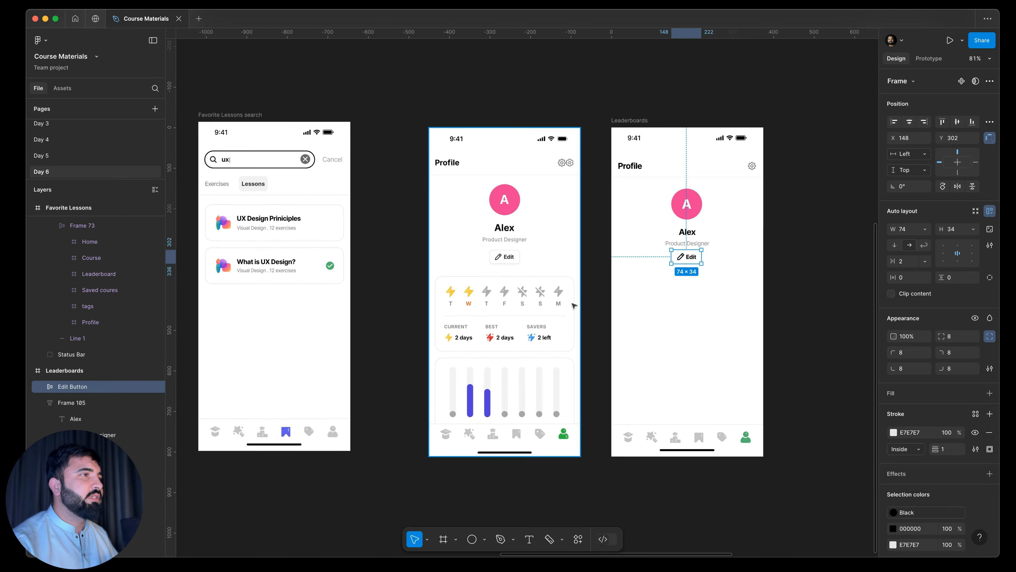
pyautogui.scroll(5, 485, 252)
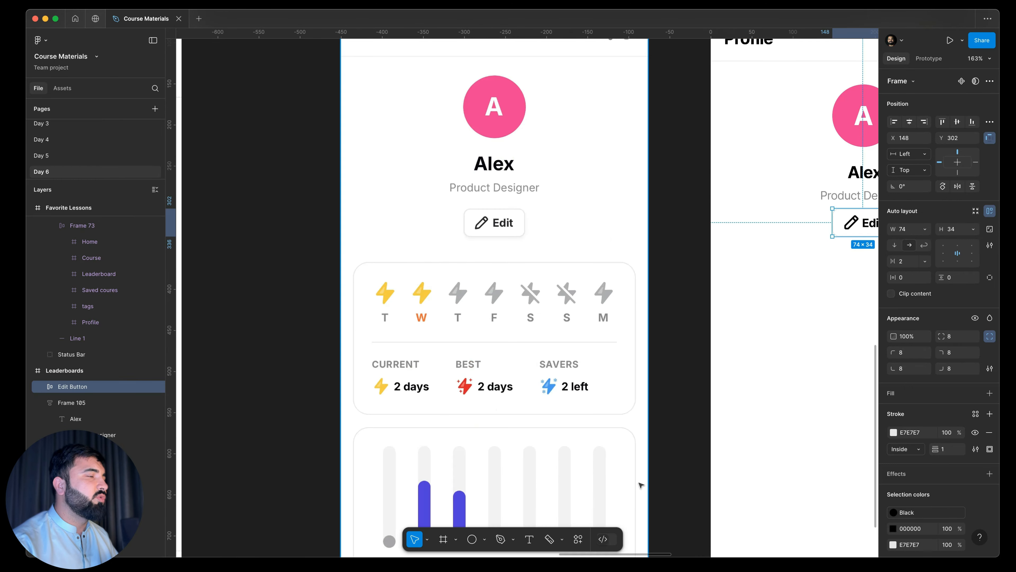
pyautogui.scroll(-3, 515, 438)
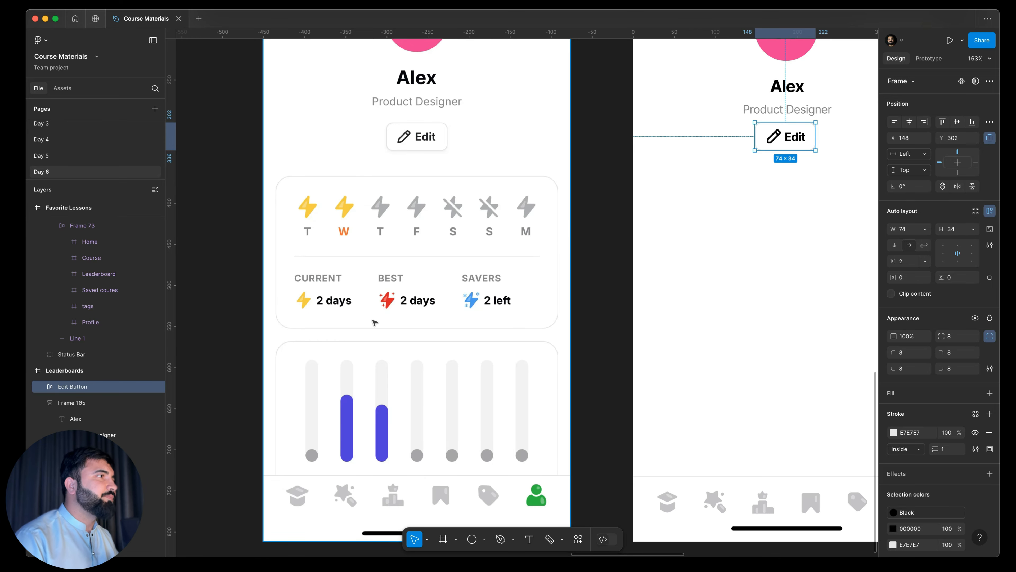
pyautogui.scroll(4, 389, 313)
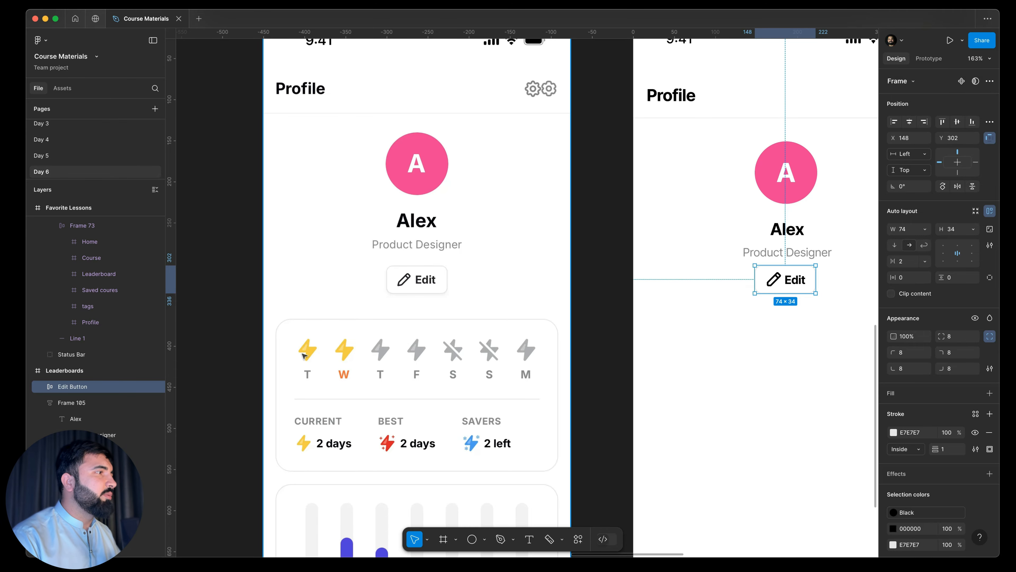
# Copy the yellow lightning icon from the original Leaderboard header and paste it over the reference profile's streak card
pyautogui.scroll(5, 303, 355)
pyautogui.scroll(-8, 430, 349)
pyautogui.moveTo(288, 299); pyautogui.dragTo(500, 325)
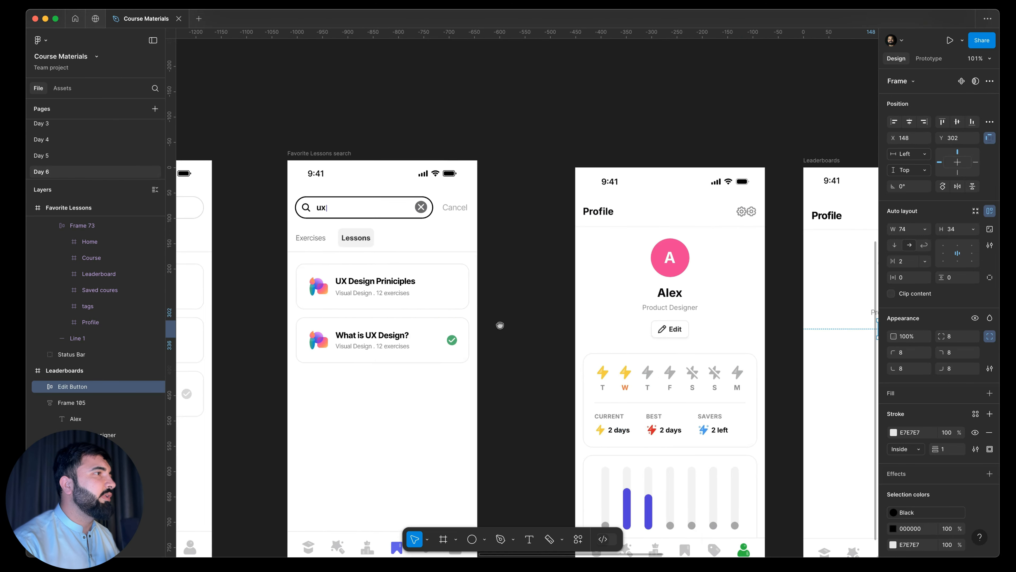
pyautogui.hscroll(-12, 508, 305)
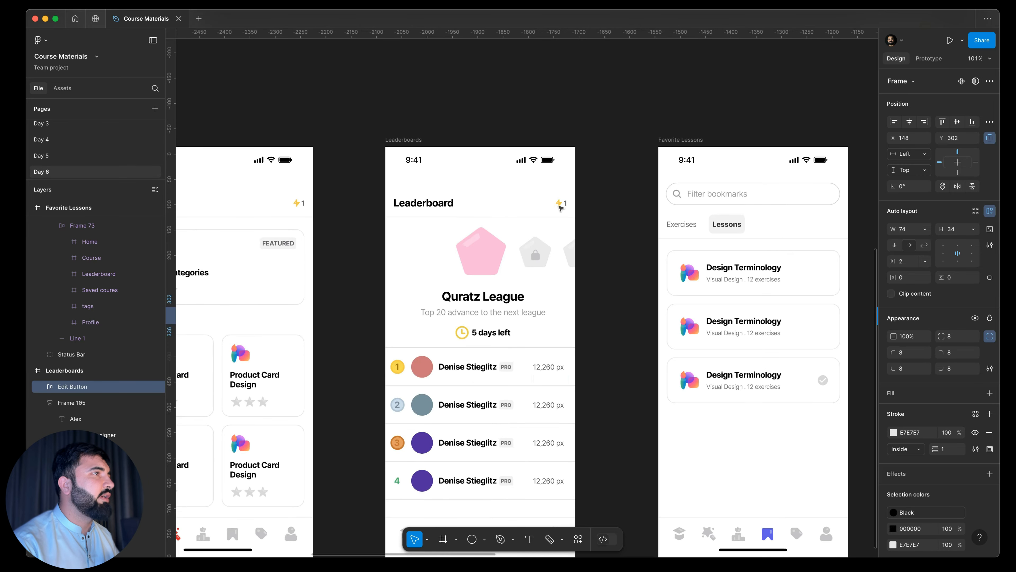
pyautogui.click(561, 206)
pyautogui.doubleClick(560, 206)
pyautogui.scroll(10, 560, 207)
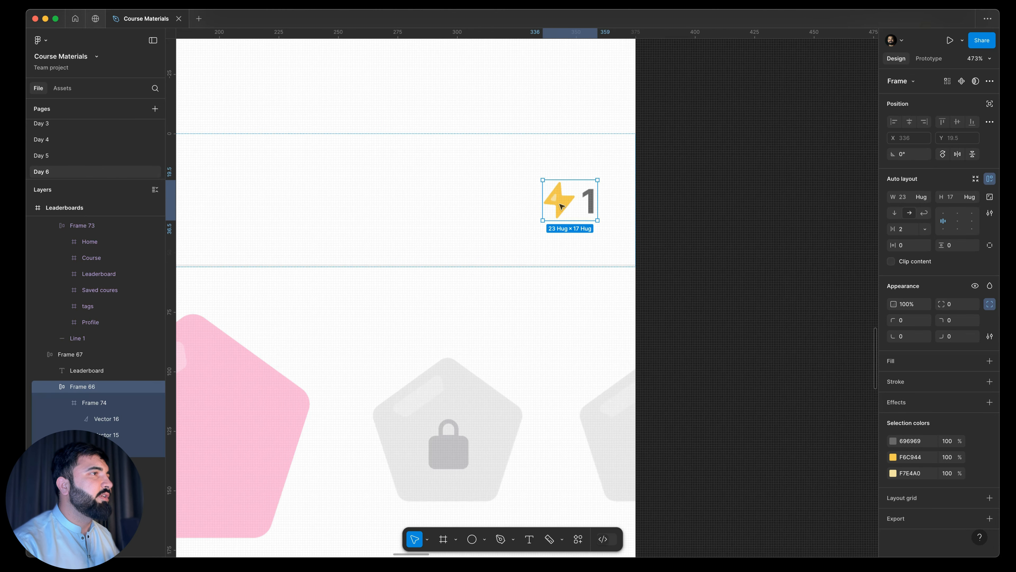
pyautogui.doubleClick(562, 206)
pyautogui.scroll(-8, 585, 243)
pyautogui.hscroll(18, 633, 352)
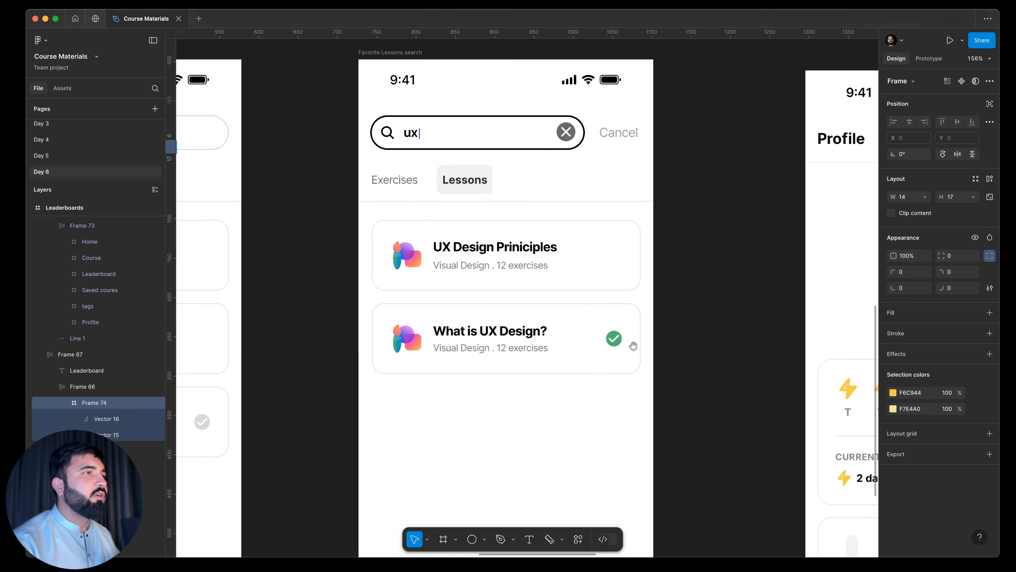
pyautogui.hscroll(8, 633, 345)
pyautogui.scroll(6, 485, 316)
pyautogui.hotkey('ctrl', 'v')
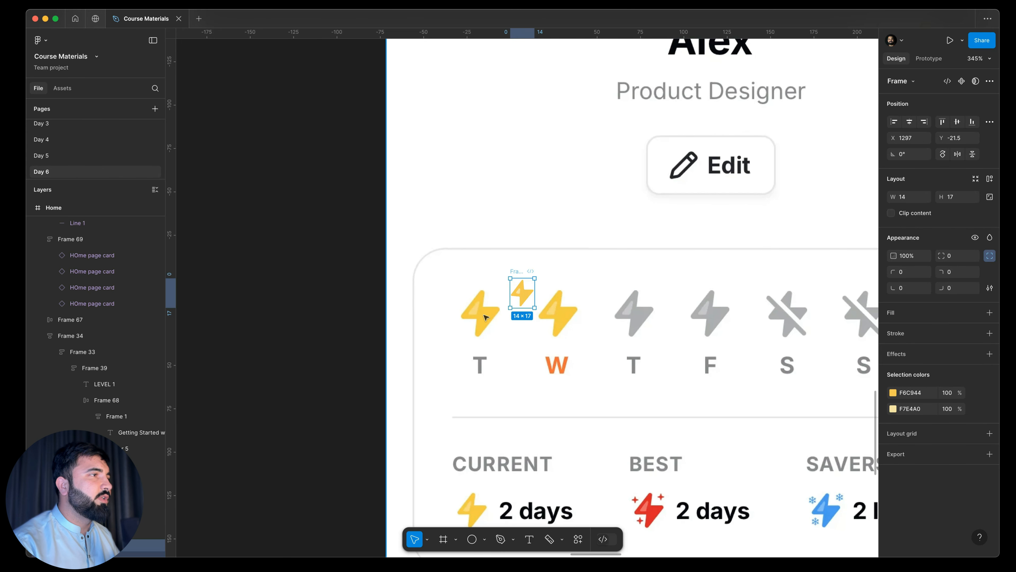
# Scale the pasted lightning icon to 25.53 by 31 and align it over the first reference bolt at X 1267, Y -17
pyautogui.scroll(3, 485, 317)
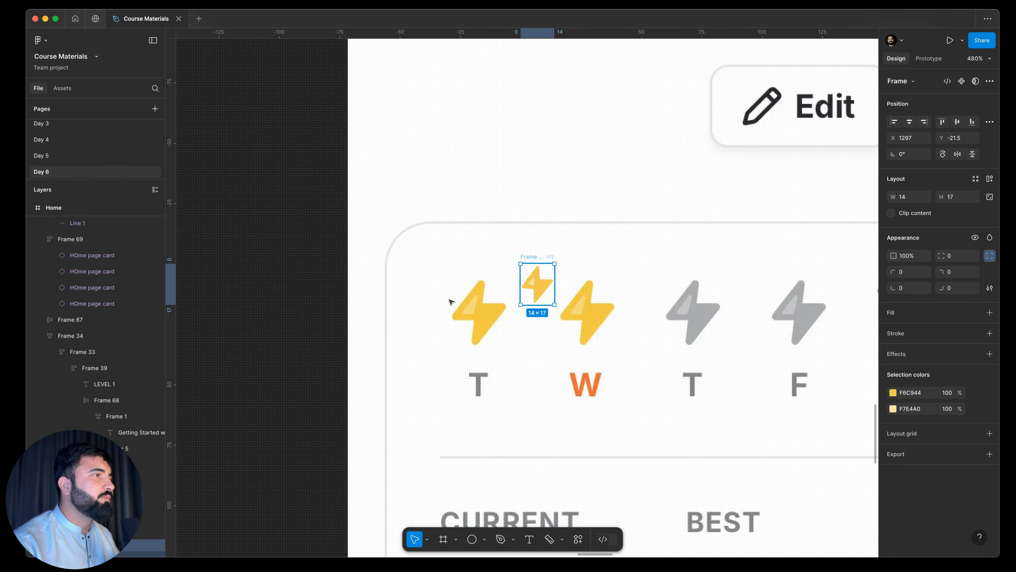
pyautogui.moveTo(528, 255); pyautogui.dragTo(455, 256)
pyautogui.press('k')
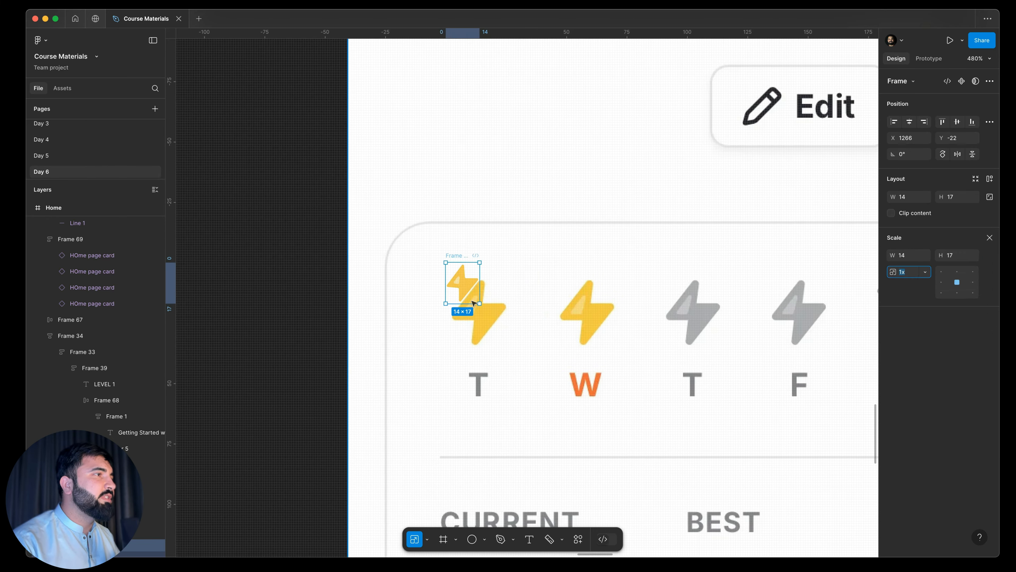
pyautogui.moveTo(477, 303)
pyautogui.mouseDown()
pyautogui.moveTo(487, 337)
pyautogui.moveTo(477, 309)
pyautogui.moveTo(486, 313)
pyautogui.mouseUp()
pyautogui.scroll(-5, 528, 299)
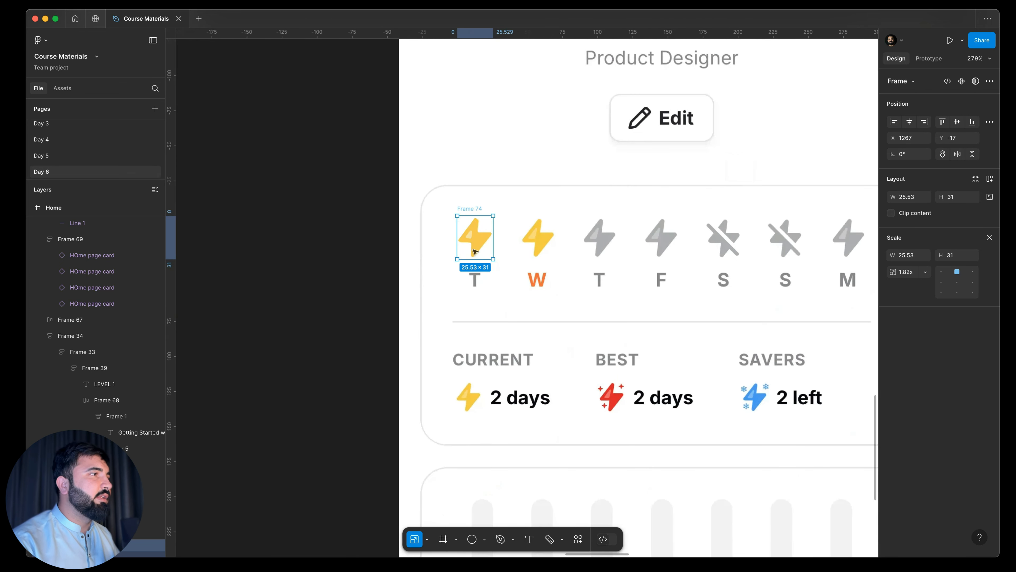
# Add a text label "T" below the first bolt and apply the Grey colour style to it
pyautogui.scroll(5, 473, 252)
pyautogui.click(483, 278)
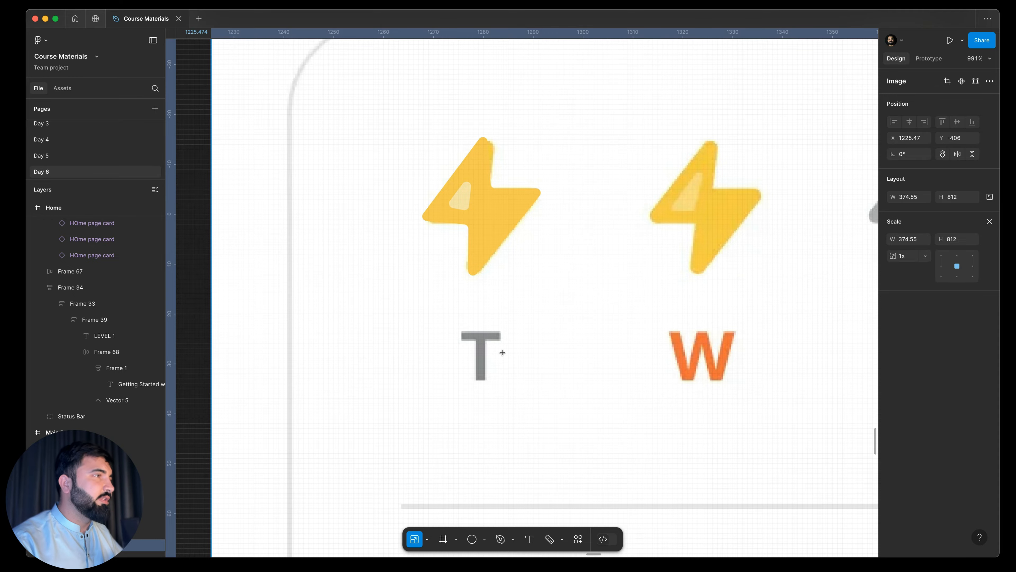
pyautogui.press('t')
pyautogui.click(507, 353)
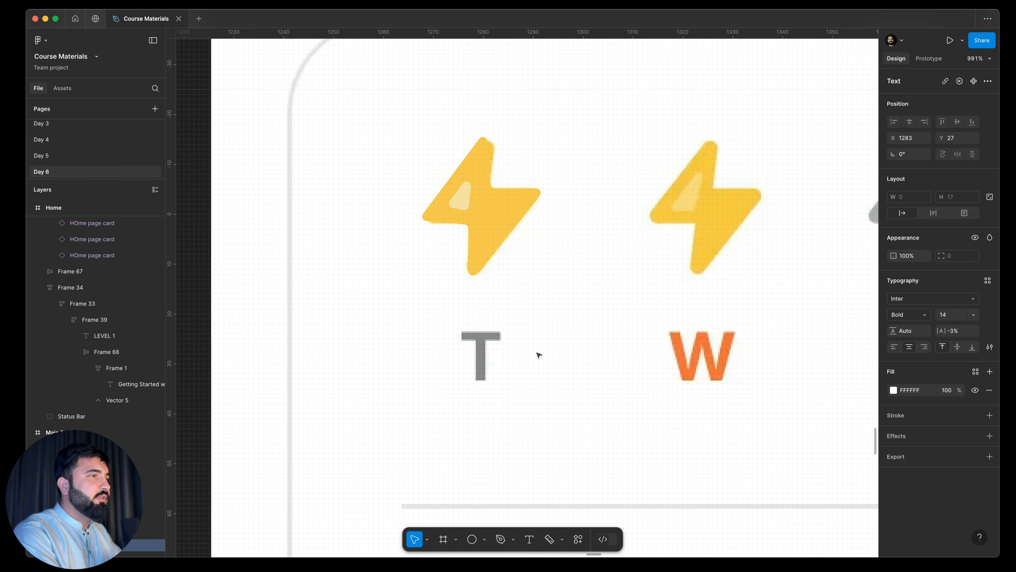
pyautogui.write('T')
pyautogui.press('super+a')
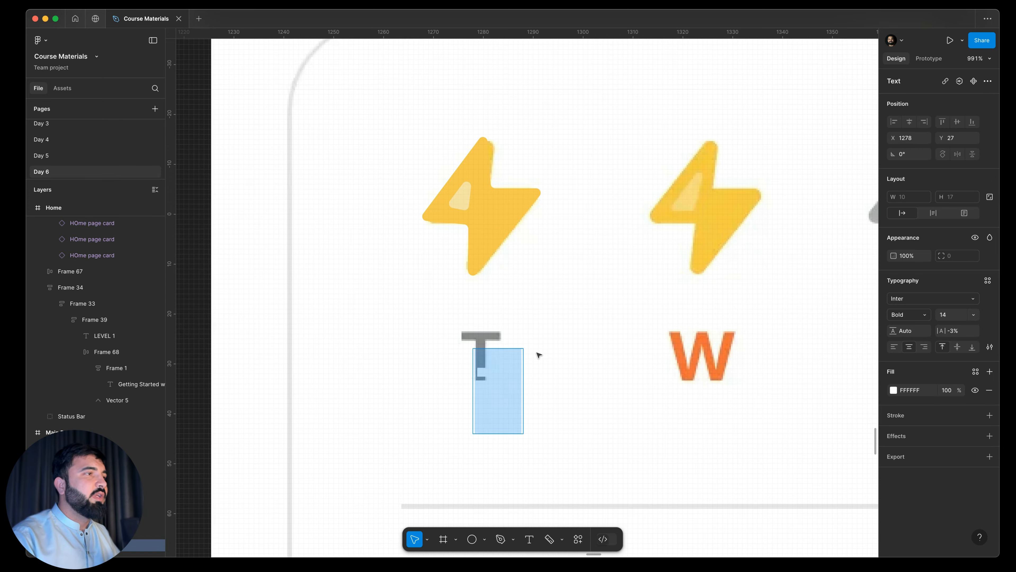
pyautogui.click(976, 372)
pyautogui.click(795, 408)
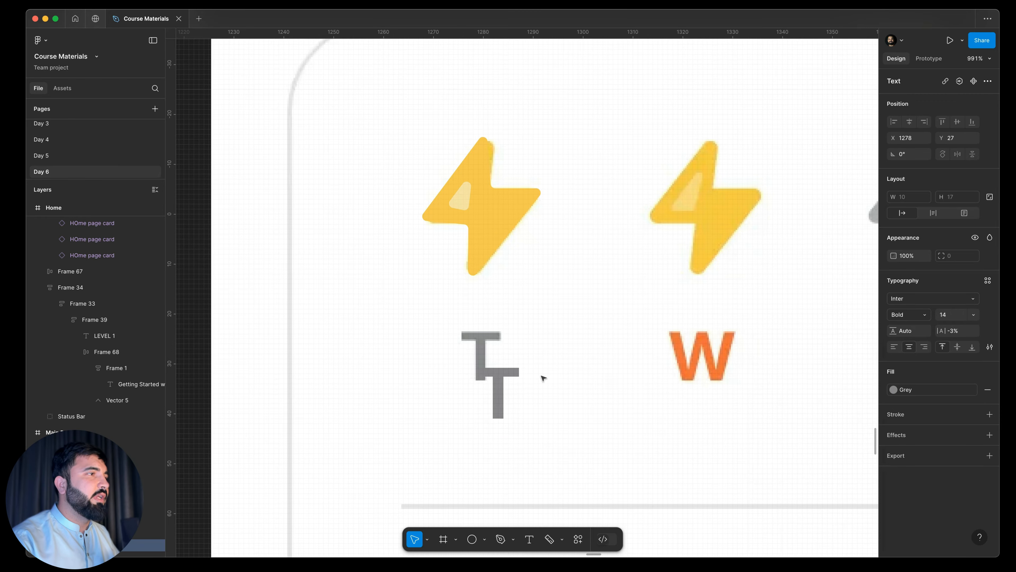
# Apply the Subtext Bold text style to the T label and align it over the reference letter at X 1275, Y 20
pyautogui.moveTo(502, 379); pyautogui.dragTo(488, 344)
pyautogui.press('Up')
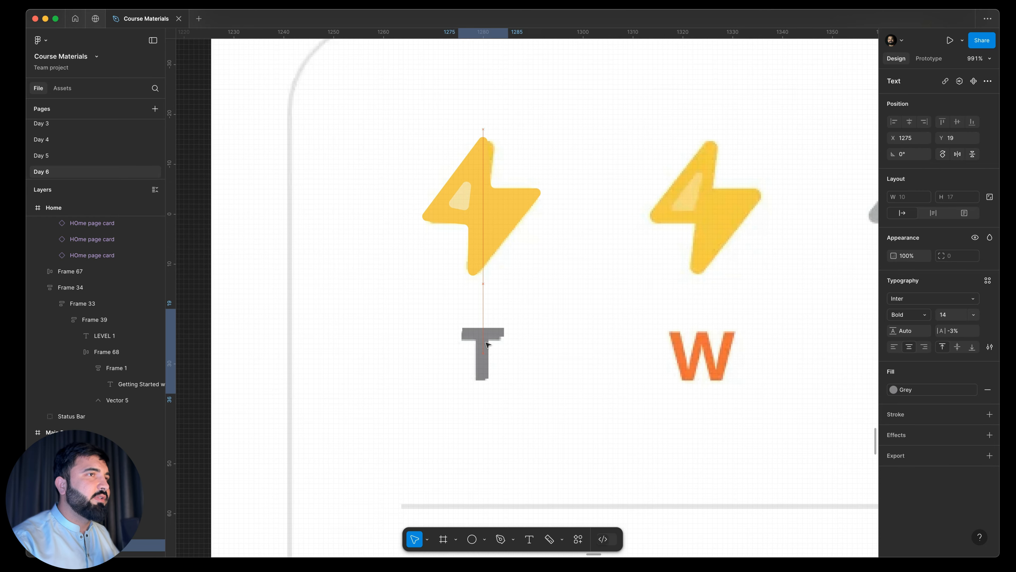
pyautogui.click(988, 281)
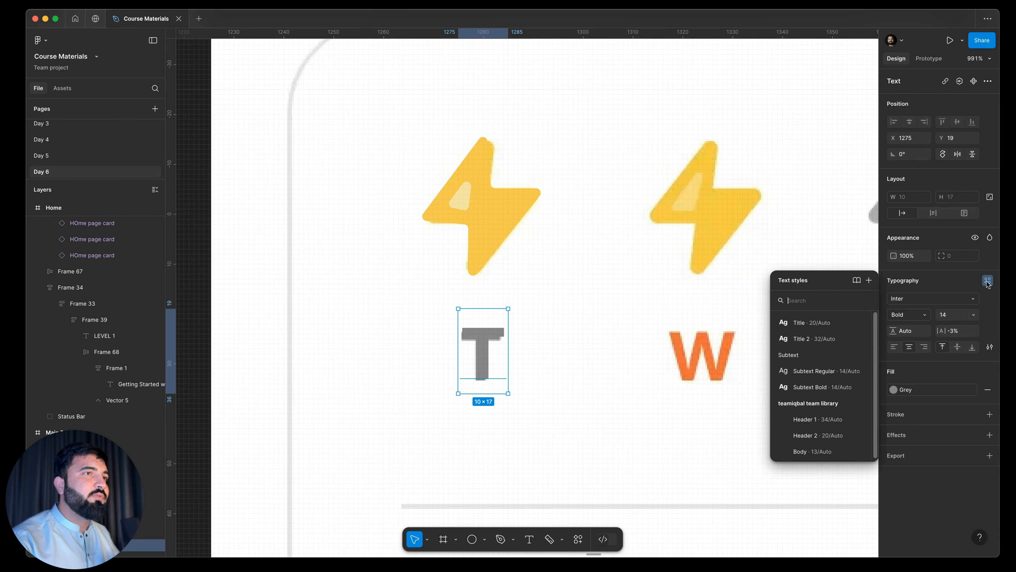
pyautogui.click(807, 388)
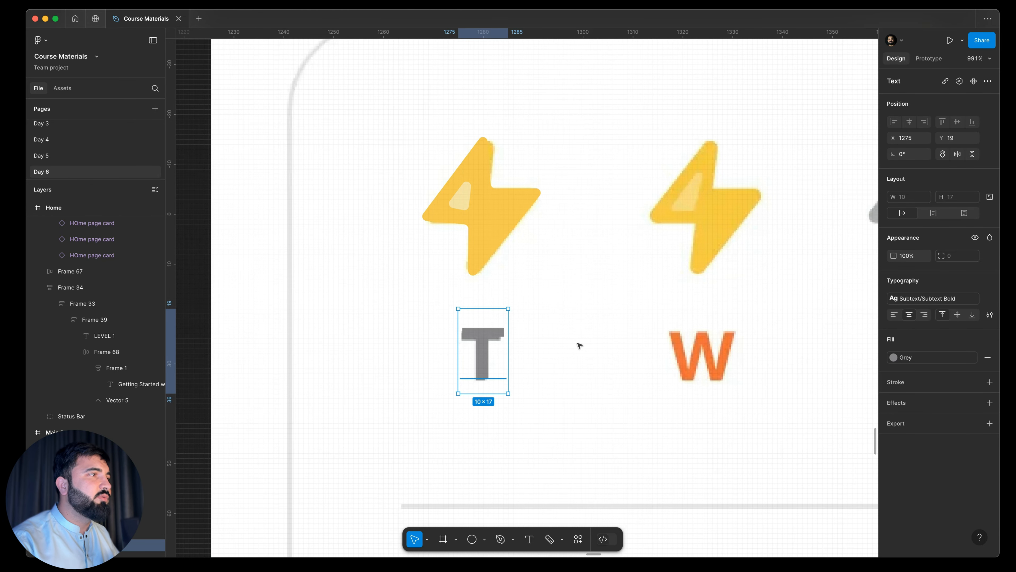
pyautogui.moveTo(488, 347); pyautogui.dragTo(392, 350)
pyautogui.scroll(5, 567, 349)
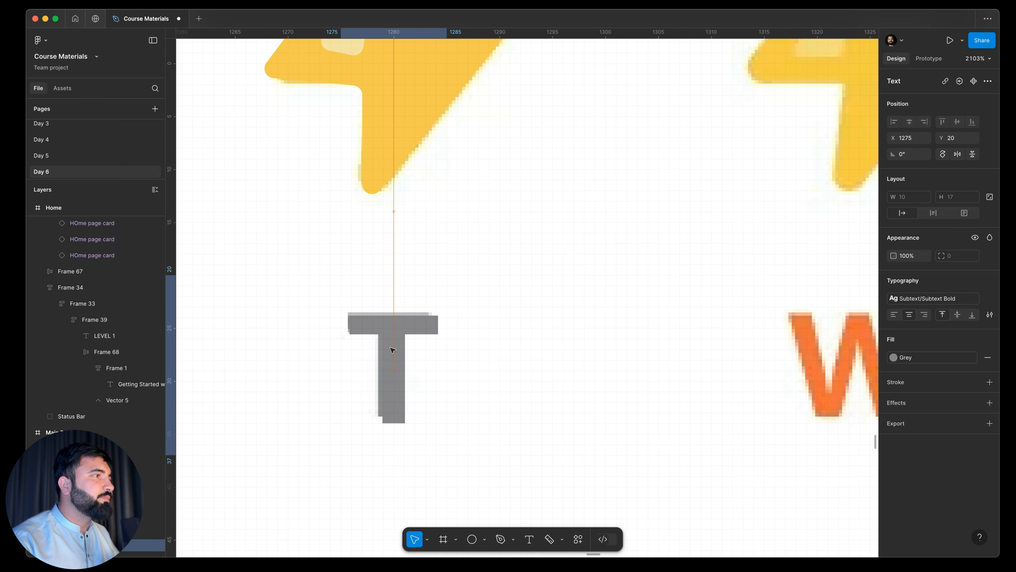
pyautogui.scroll(-5, 415, 311)
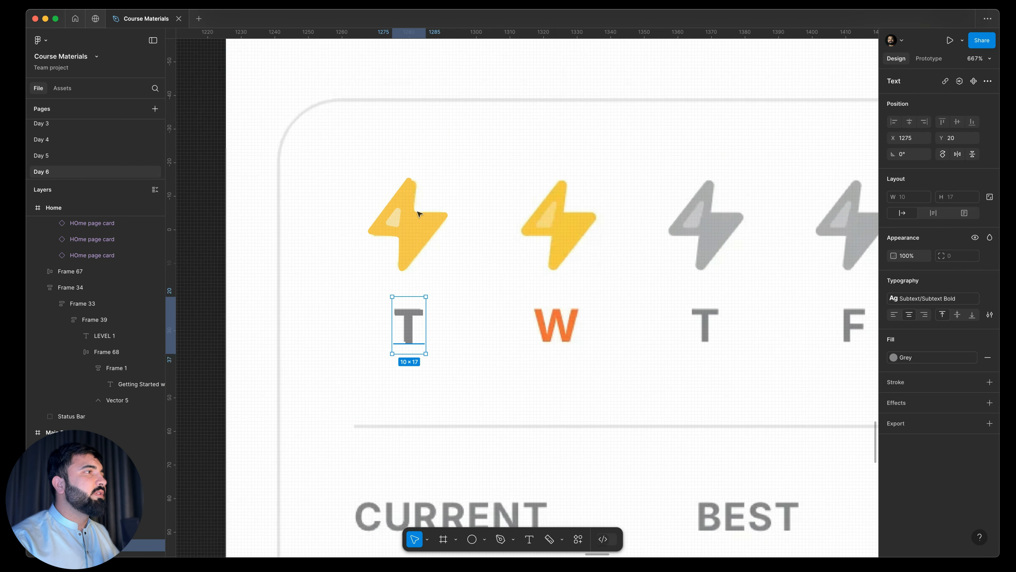
# Wrap the first bolt and its T label in a vertical auto layout with 6 spacing
pyautogui.keyDown('shift'); pyautogui.click(400, 217); pyautogui.keyUp('shift')
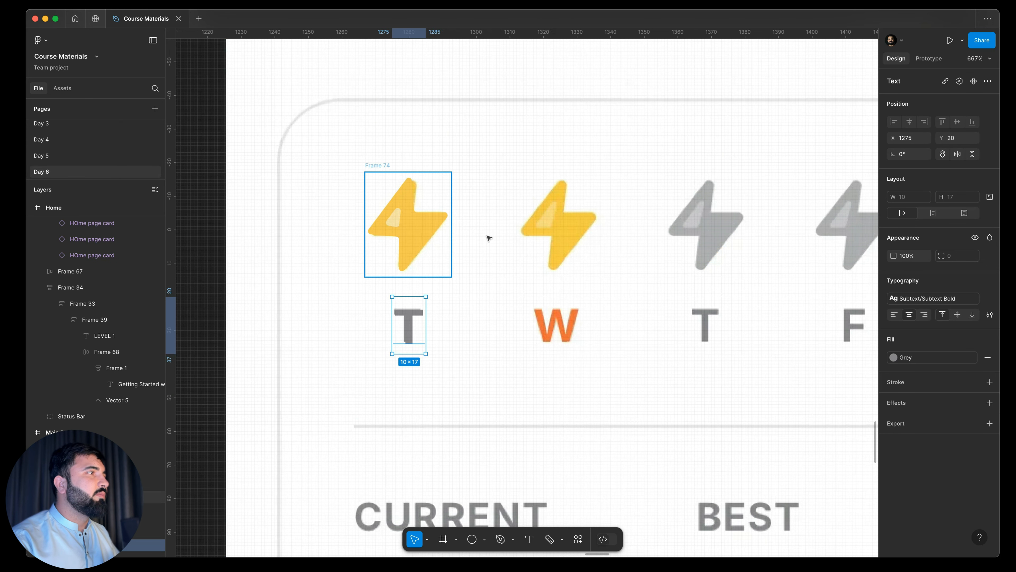
pyautogui.click(389, 181)
pyautogui.hotkey('shift', 'a')
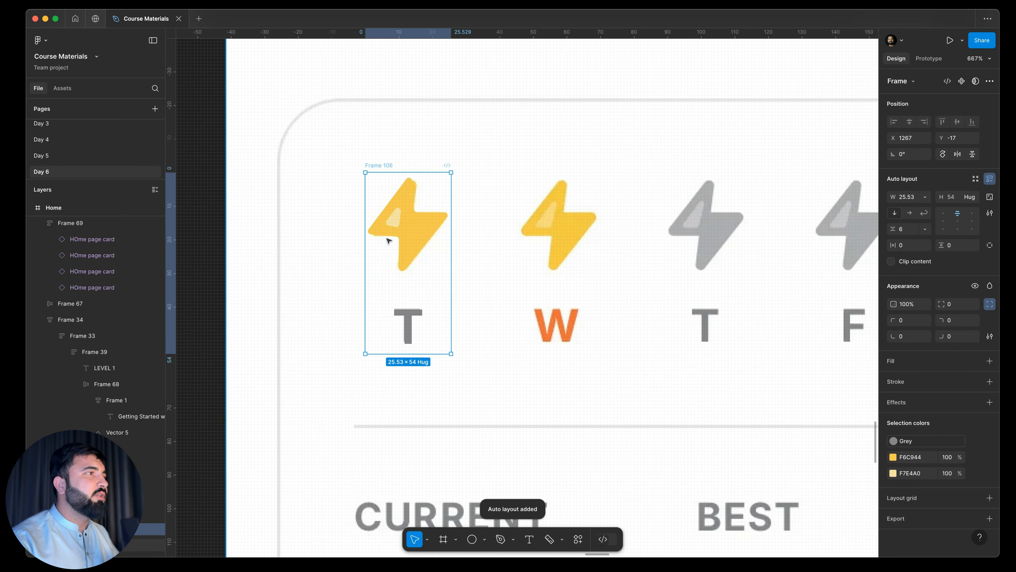
# Duplicate the day column over the reference W column at X 1312 and wrap both in a horizontal auto layout with 19 spacing
pyautogui.moveTo(380, 238); pyautogui.dragTo(532, 237)
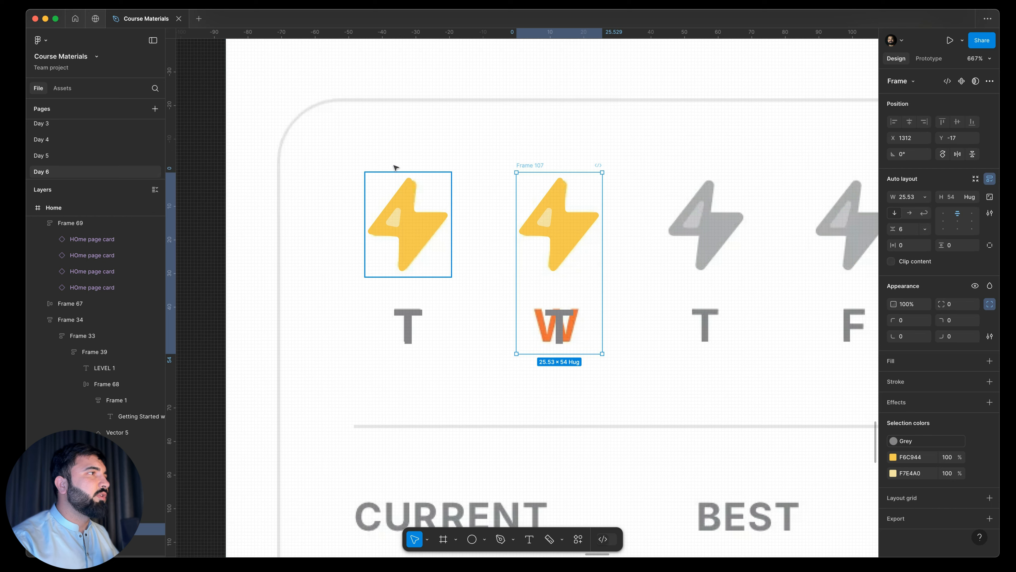
pyautogui.keyDown('shift'); pyautogui.click(396, 173); pyautogui.keyUp('shift')
pyautogui.hotkey('shift', 'a')
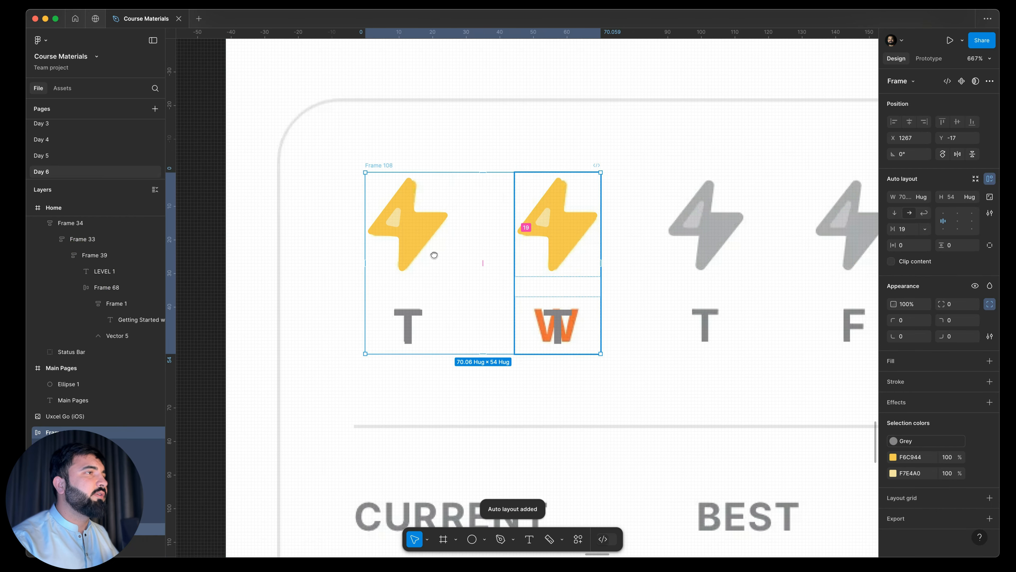
# Duplicate the day column inside the auto layout row until seven columns cover the reference week
pyautogui.scroll(-5, 562, 226)
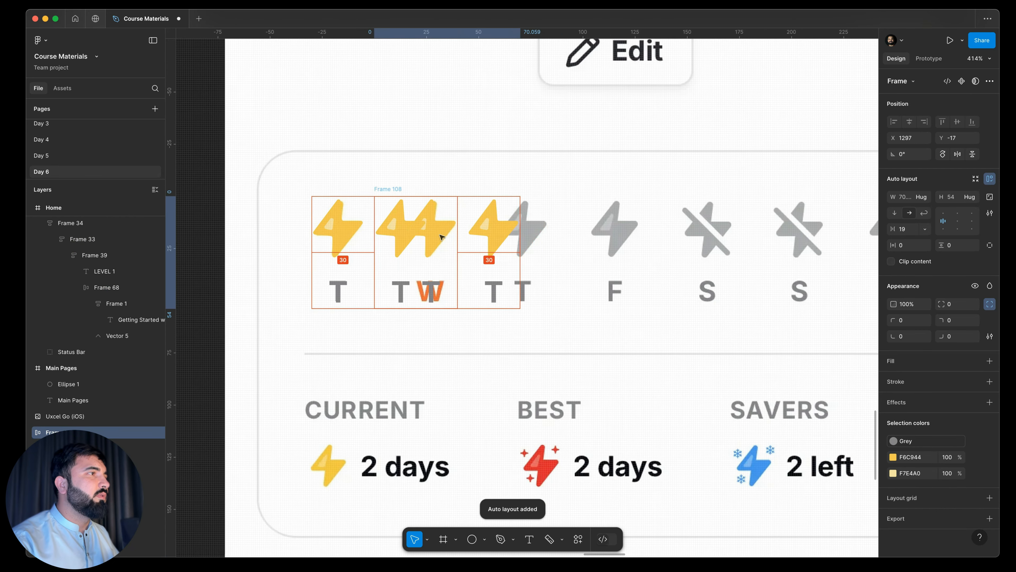
pyautogui.click(440, 237)
pyautogui.hotkey('ctrl', 'd')
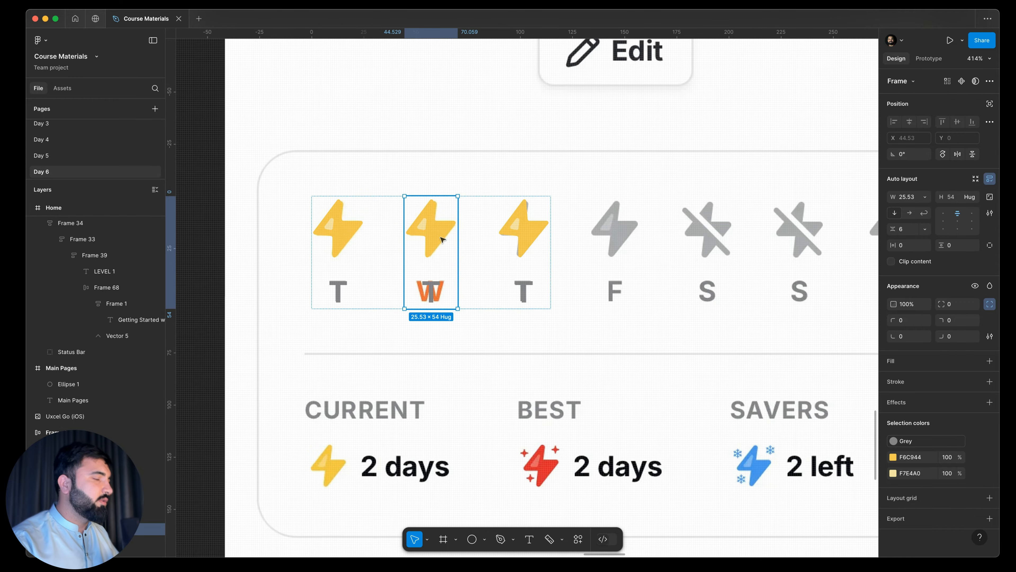
pyautogui.hotkey('ctrl', 'd')
pyautogui.hotkey('ctrl', 'd')
pyautogui.scroll(-8, 448, 239)
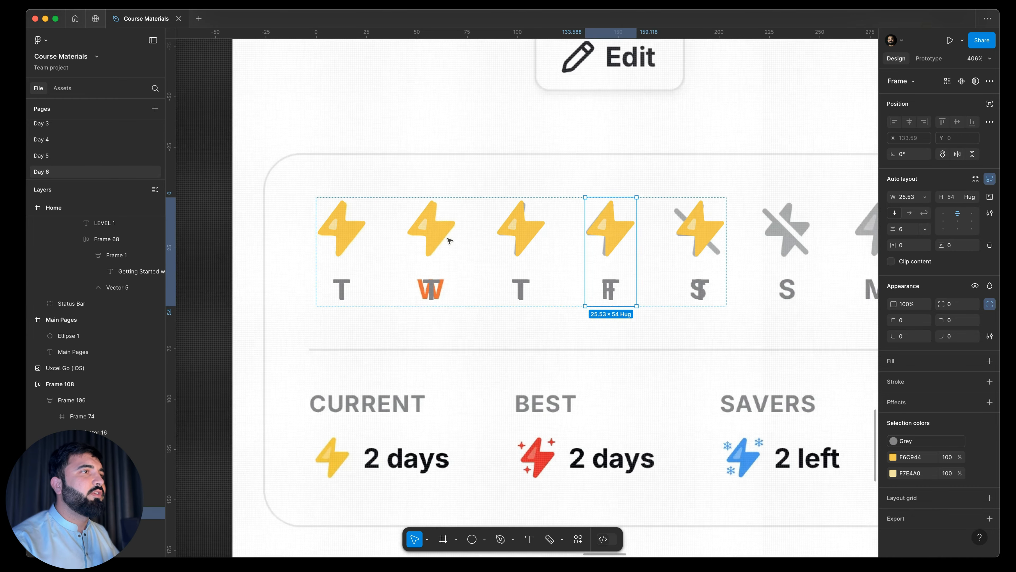
pyautogui.hotkey('ctrl', 'd')
pyautogui.hotkey('ctrl', 'd')
pyautogui.scroll(5, 476, 241)
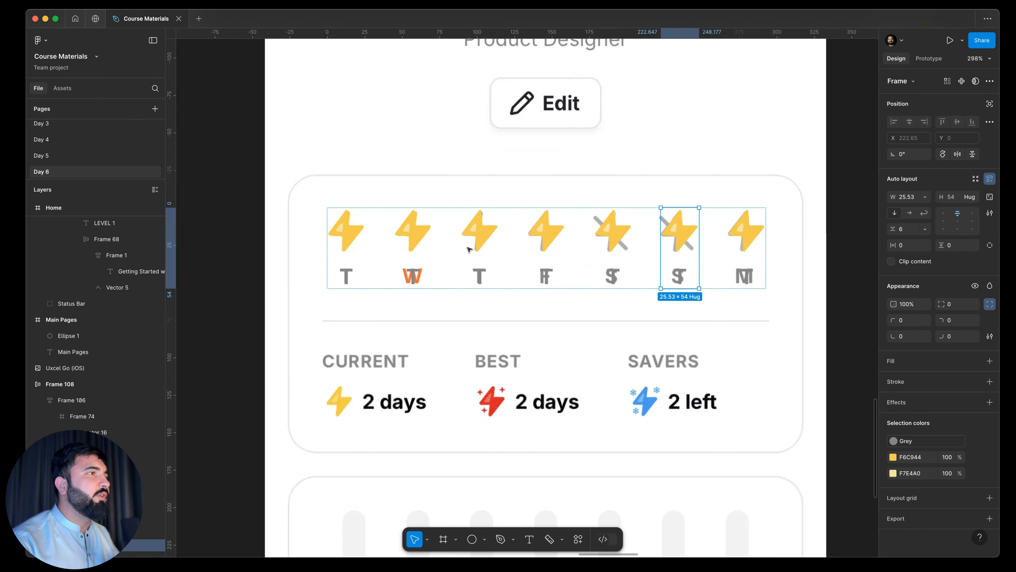
# Copy the first T label below the divider to X 1278, Y 62 and change its text to "CURRENT"
pyautogui.scroll(-7, 445, 226)
pyautogui.scroll(8, 396, 267)
pyautogui.doubleClick(264, 193)
pyautogui.keyDown('alt'); pyautogui.moveTo(265, 193); pyautogui.dragTo(291, 291); pyautogui.keyUp('alt')
pyautogui.press('Return')
pyautogui.write('Current')
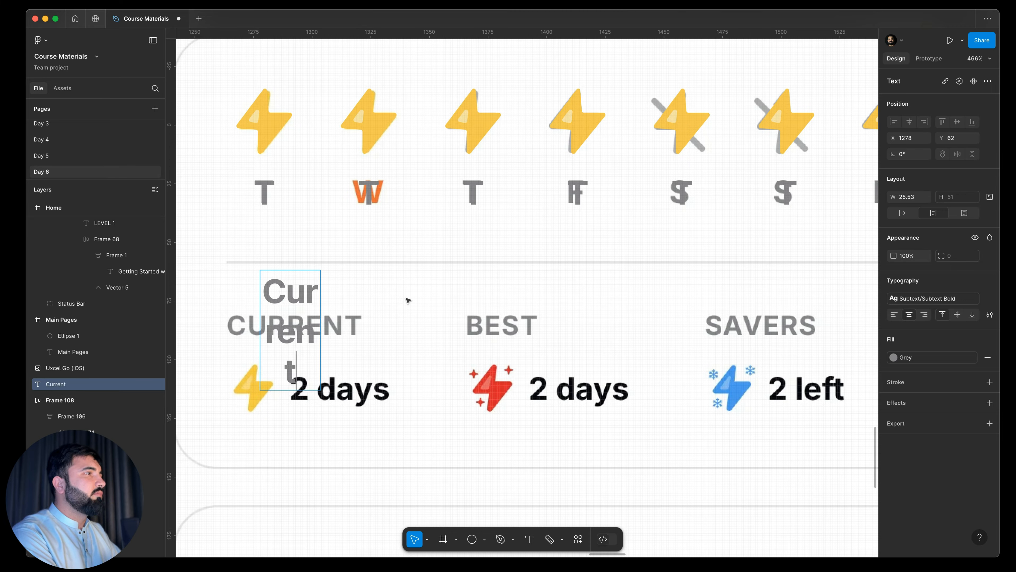
pyautogui.hotkey('ctrl', 'a')
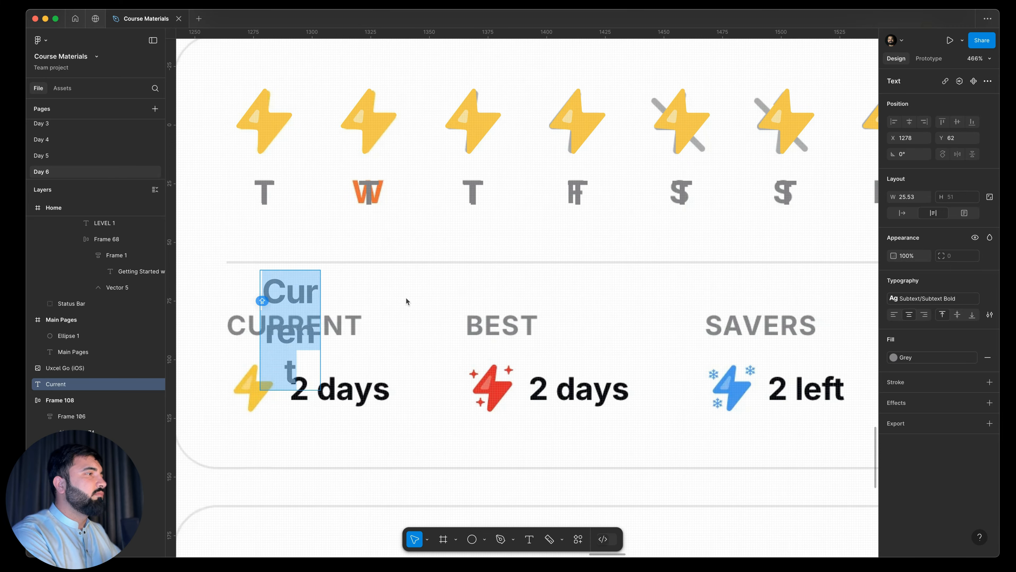
pyautogui.write('CURRENT')
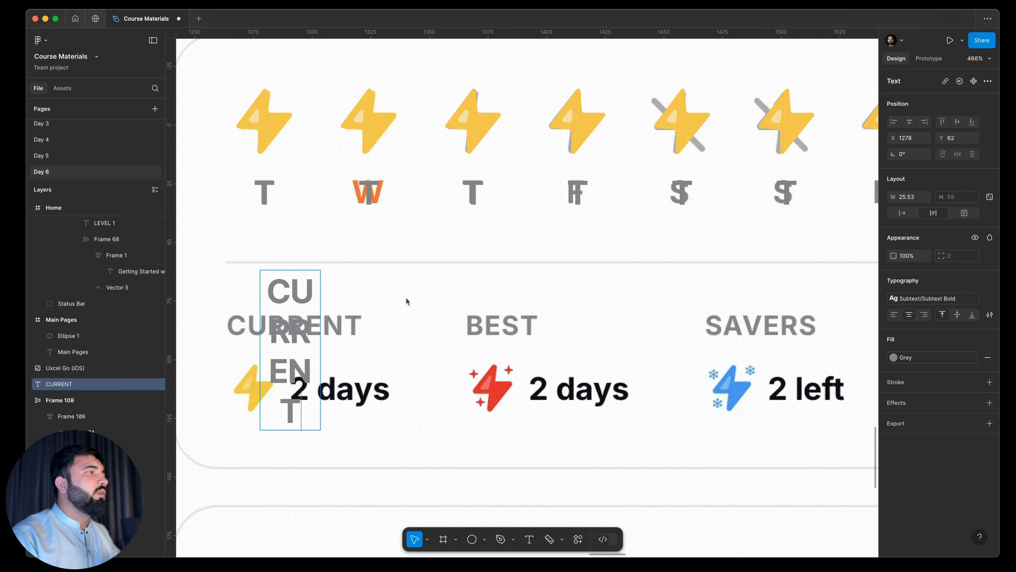
pyautogui.press('super+a')
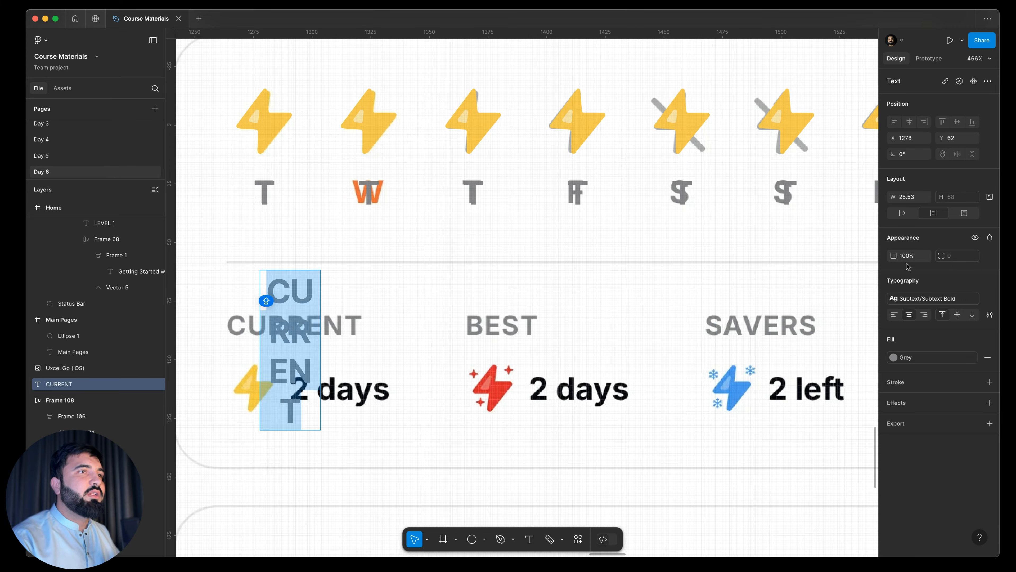
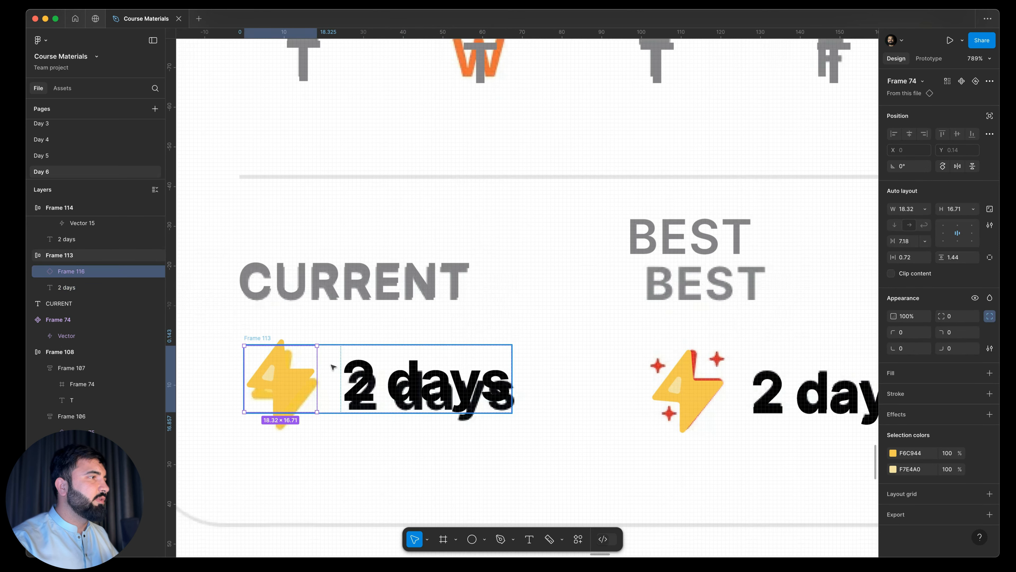
# Move the Current stat's bolt and "2 days" row down 3 px to line up with the reference
pyautogui.moveTo(341, 373)
pyautogui.mouseDown()
pyautogui.moveTo(358, 373)
pyautogui.moveTo(342, 372)
pyautogui.mouseUp()
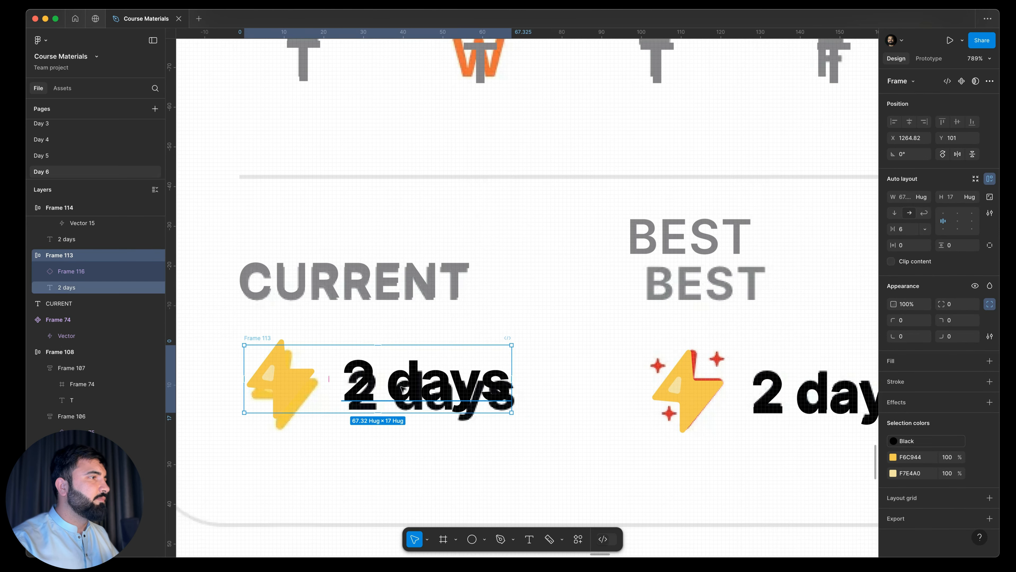
pyautogui.press('Down')
pyautogui.press('Down')
pyautogui.press('Down')
pyautogui.scroll(-5, 400, 385)
# Delete the old Best and Savers bolt-and-text rows covering the reference
pyautogui.click(543, 390)
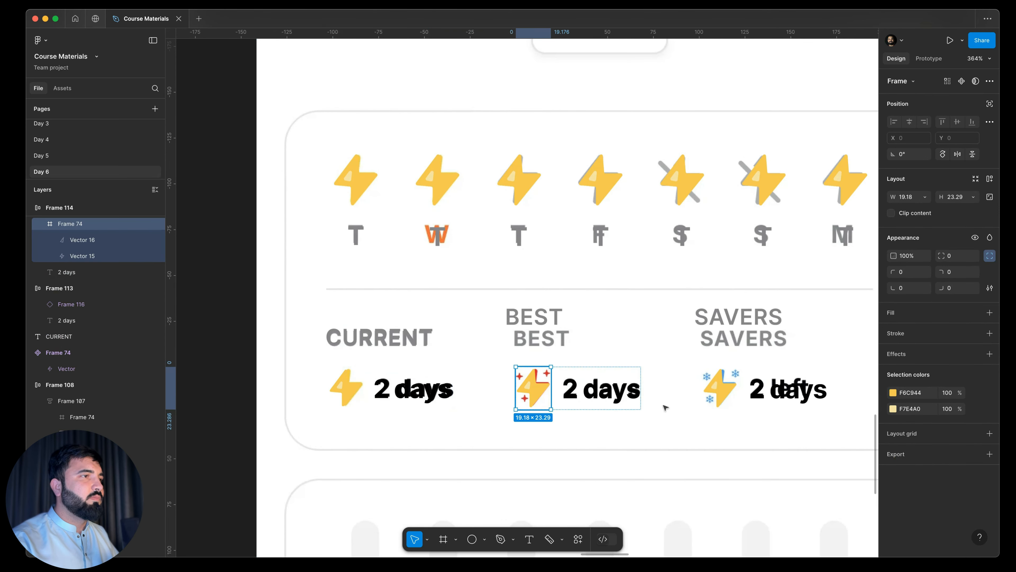
pyautogui.keyDown('shift'); pyautogui.click(624, 394); pyautogui.keyUp('shift')
pyautogui.keyDown('shift'); pyautogui.click(726, 393); pyautogui.keyUp('shift')
pyautogui.keyDown('shift'); pyautogui.click(763, 393); pyautogui.keyUp('shift')
pyautogui.press('Delete')
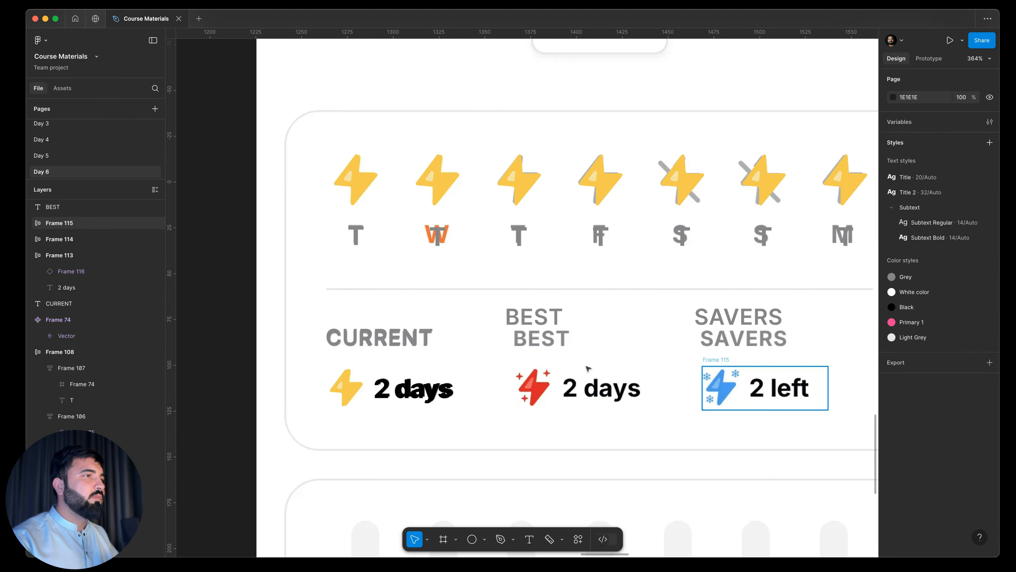
pyautogui.click(536, 380)
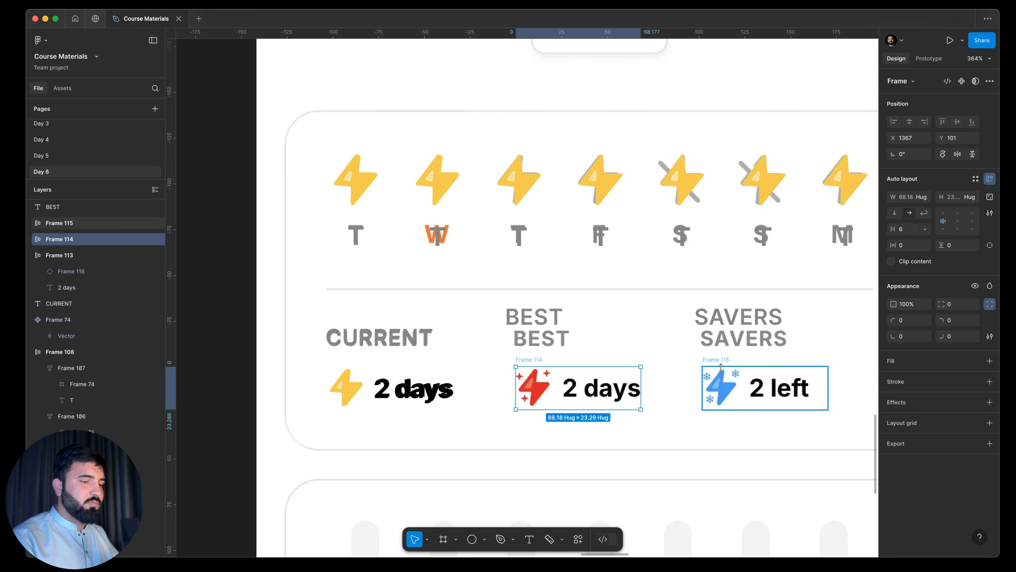
pyautogui.keyDown('shift'); pyautogui.click(721, 367); pyautogui.keyUp('shift')
pyautogui.press('Delete')
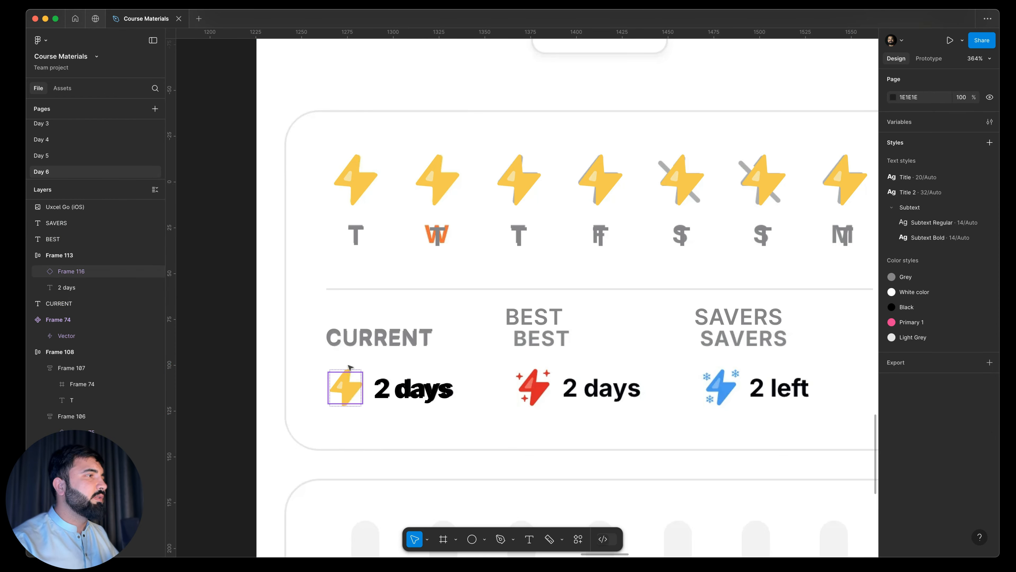
# Duplicate the Current stat's bolt and "2 days" row under BEST and under SAVERS, the latter at X 1471, Y 104
pyautogui.click(340, 380)
pyautogui.moveTo(340, 380); pyautogui.dragTo(726, 380)
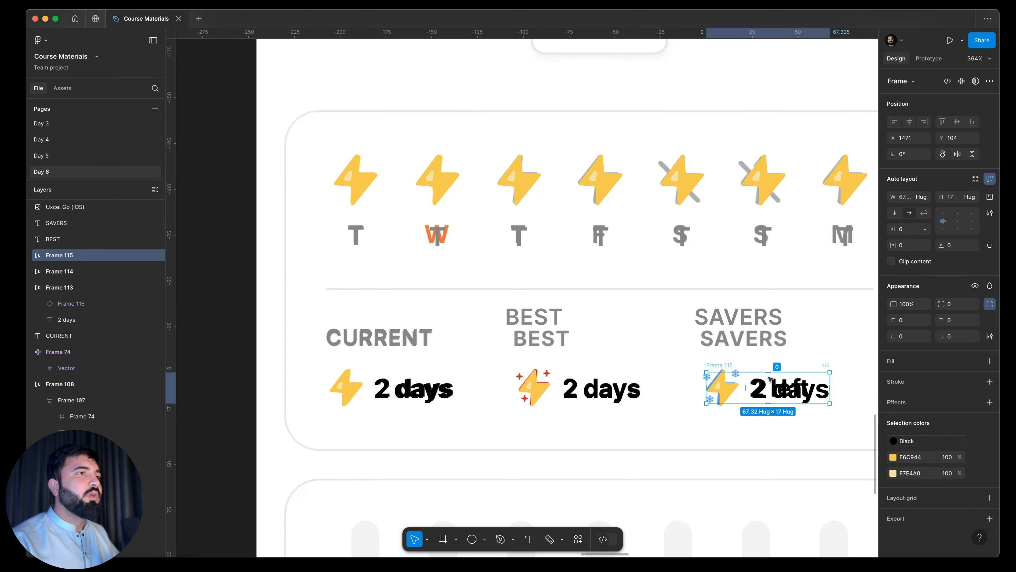
pyautogui.scroll(-5, 768, 379)
pyautogui.click(329, 382)
pyautogui.hscroll(5, 425, 331)
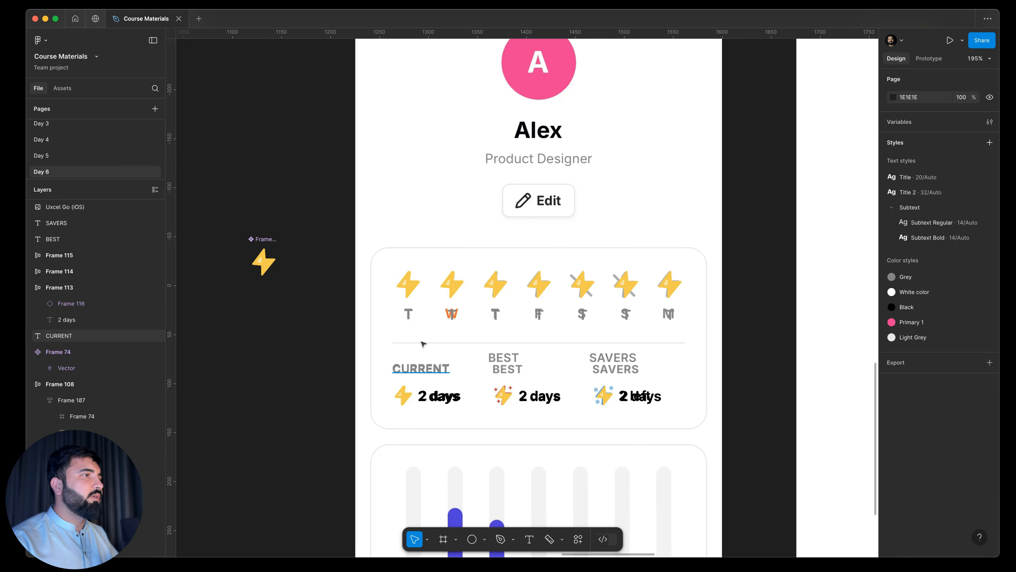
# Draw a 298-wide line at X 1265, Y 59 over the reference divider and give it the Grey stroke style
pyautogui.scroll(5, 412, 357)
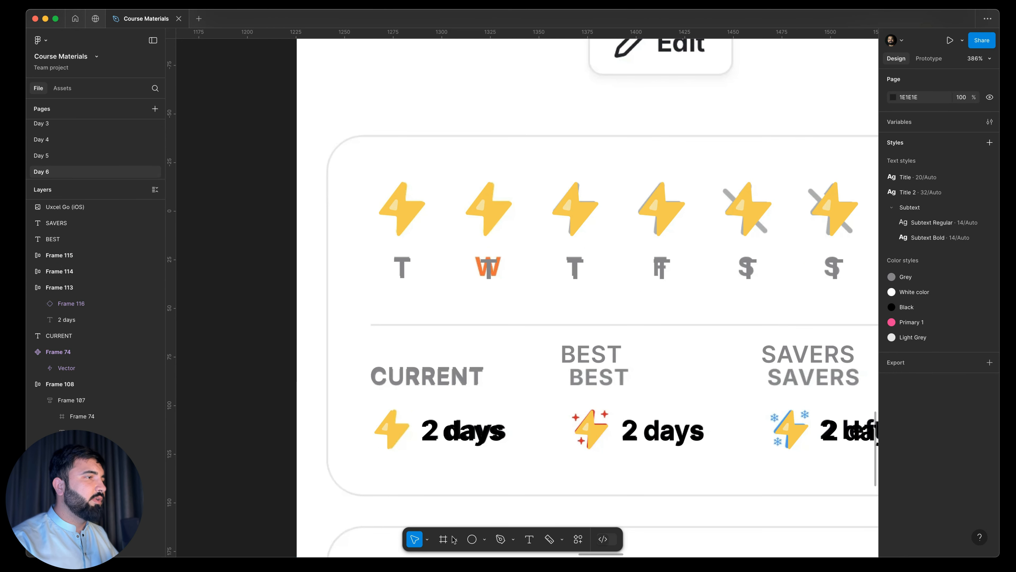
pyautogui.click(458, 543)
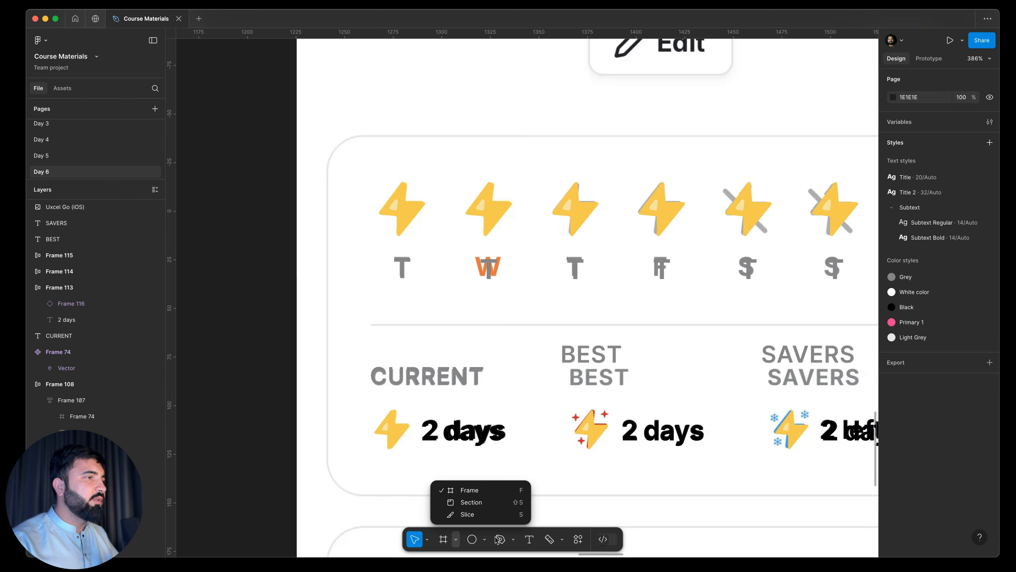
pyautogui.click(457, 544)
pyautogui.click(485, 539)
pyautogui.click(486, 454)
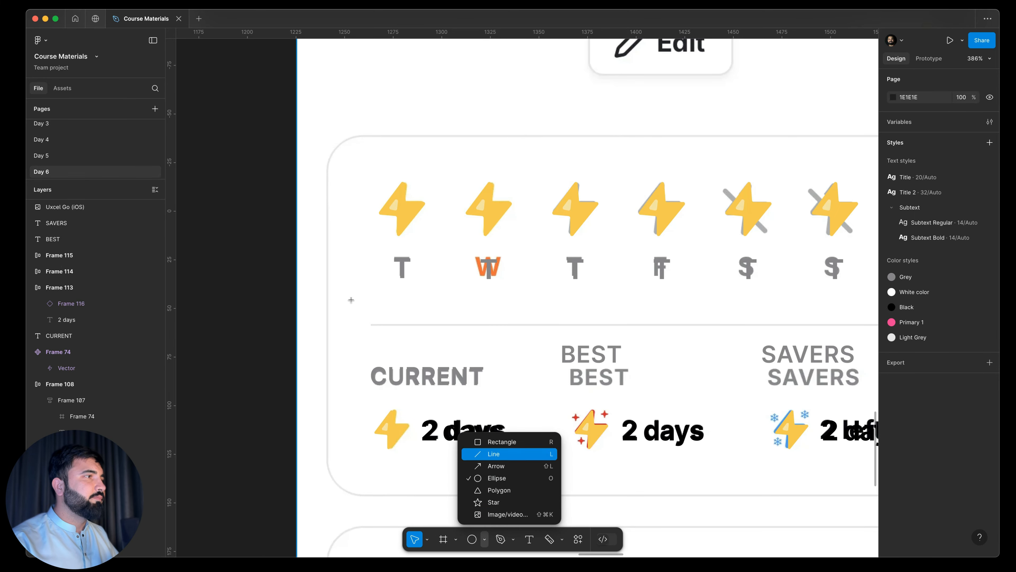
pyautogui.scroll(-3, 360, 312)
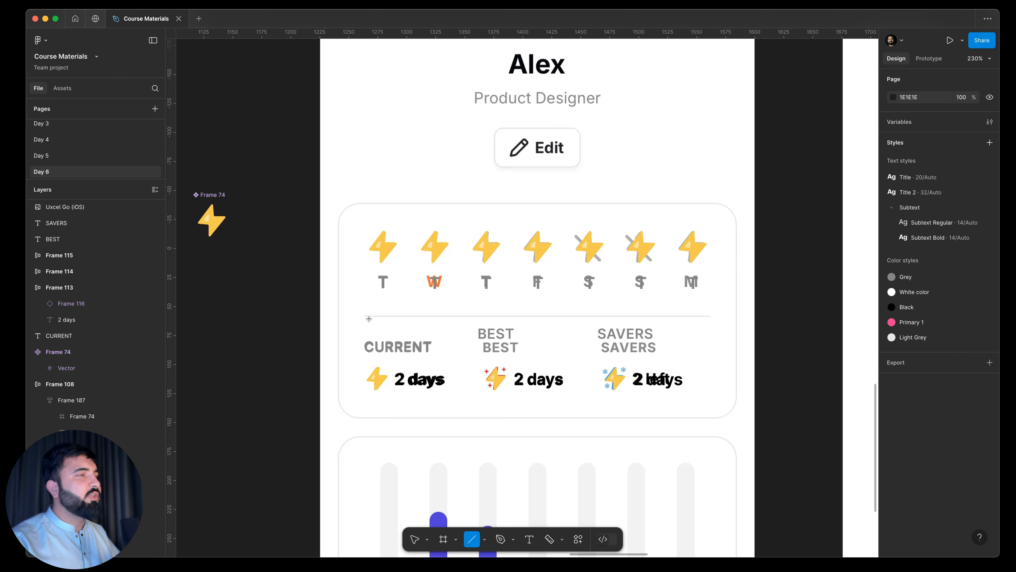
pyautogui.moveTo(366, 316); pyautogui.dragTo(711, 326)
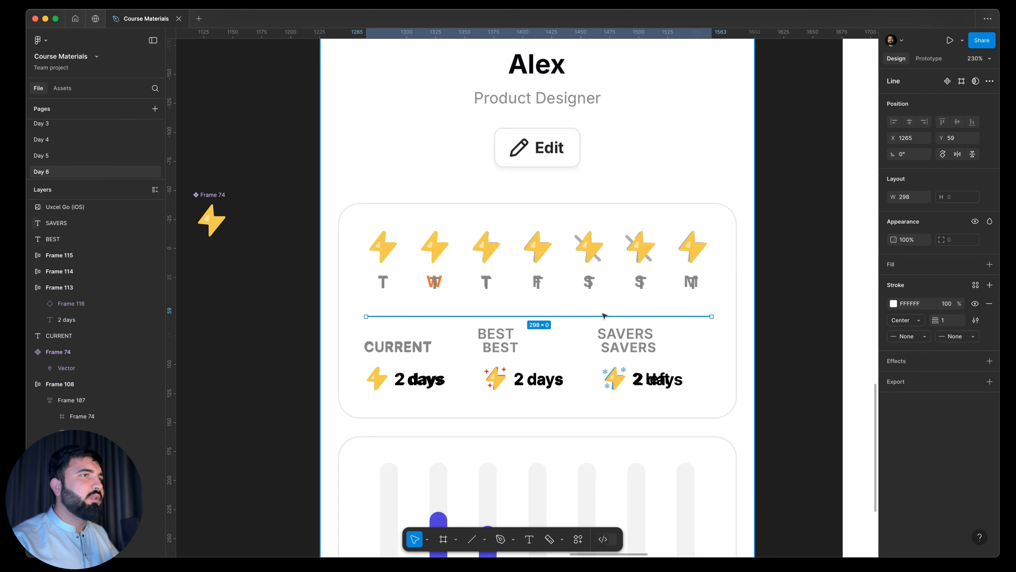
pyautogui.click(976, 285)
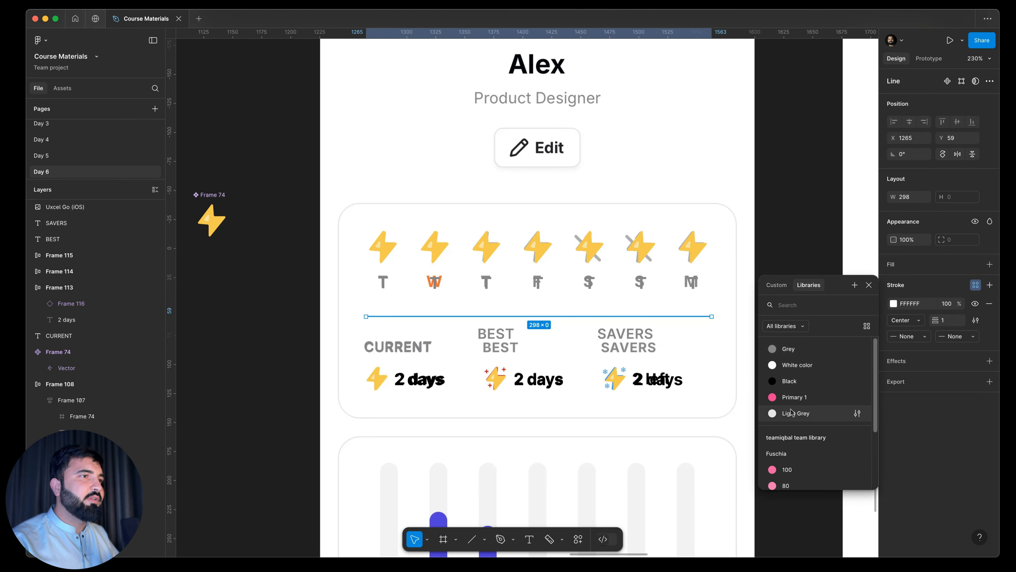
pyautogui.click(787, 350)
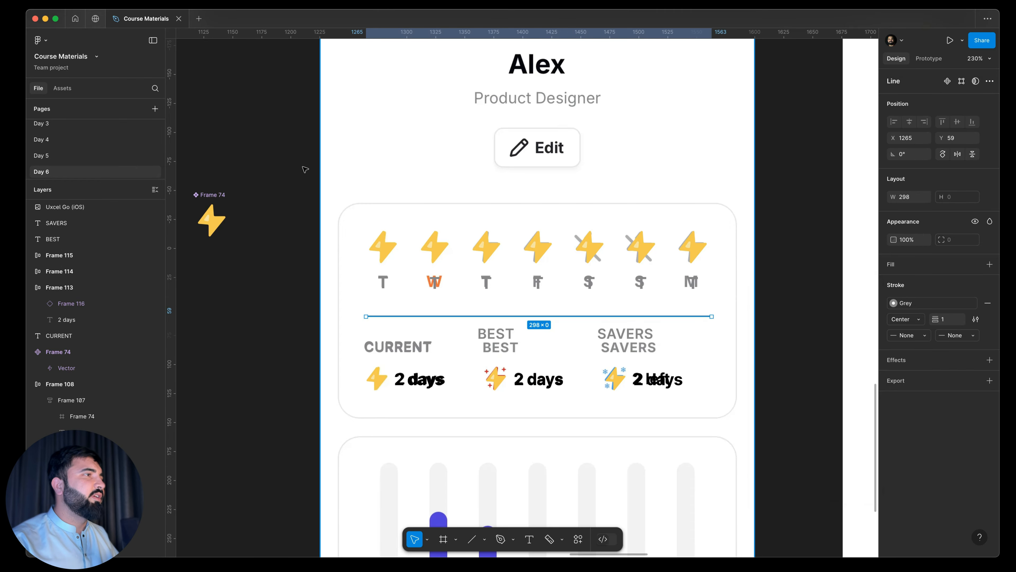
# Wrap the CURRENT label and its "2 days" row in a vertical auto layout with 12 spacing
pyautogui.click(389, 225)
pyautogui.keyDown('shift'); pyautogui.click(388, 316); pyautogui.keyUp('shift')
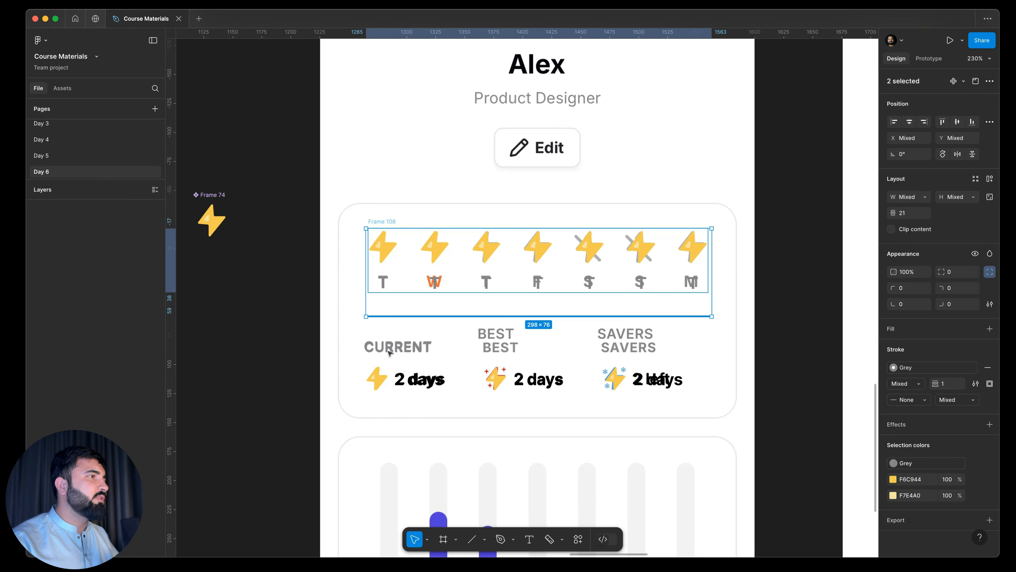
pyautogui.click(390, 351)
pyautogui.scroll(5, 390, 352)
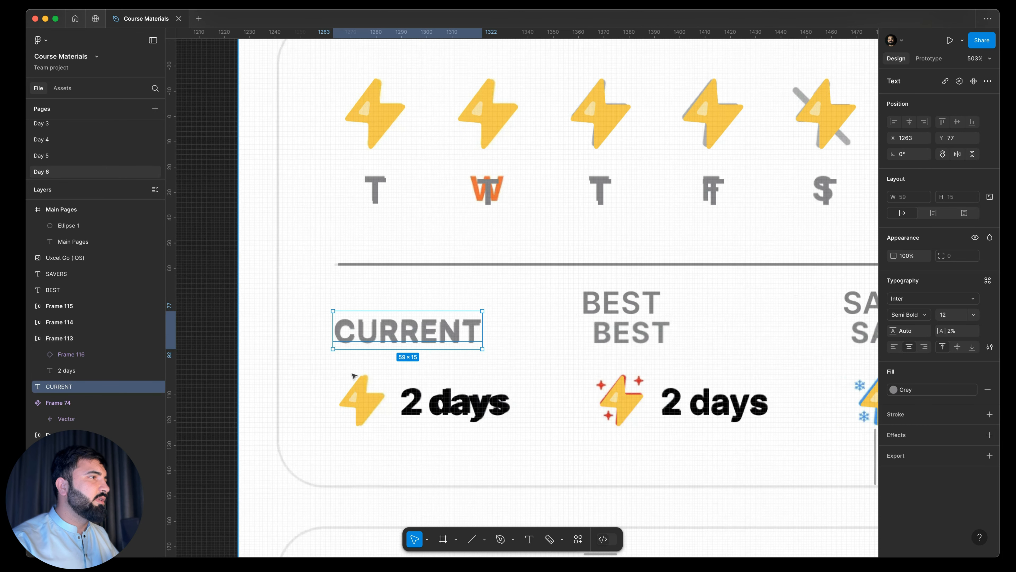
pyautogui.keyDown('shift'); pyautogui.click(477, 388); pyautogui.keyUp('shift')
pyautogui.hotkey('shift', 'a')
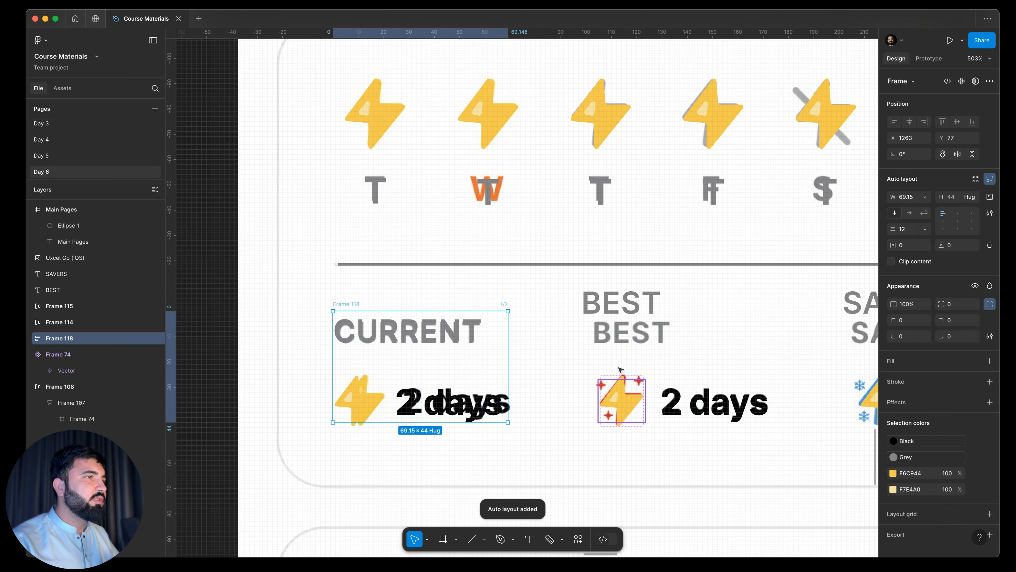
# Move the BEST label to X 1366, Y 77 and wrap it with its "2 days" row in a vertical auto layout
pyautogui.click(617, 385)
pyautogui.moveTo(614, 303); pyautogui.dragTo(620, 333)
pyautogui.keyDown('shift'); pyautogui.click(620, 379); pyautogui.keyUp('shift')
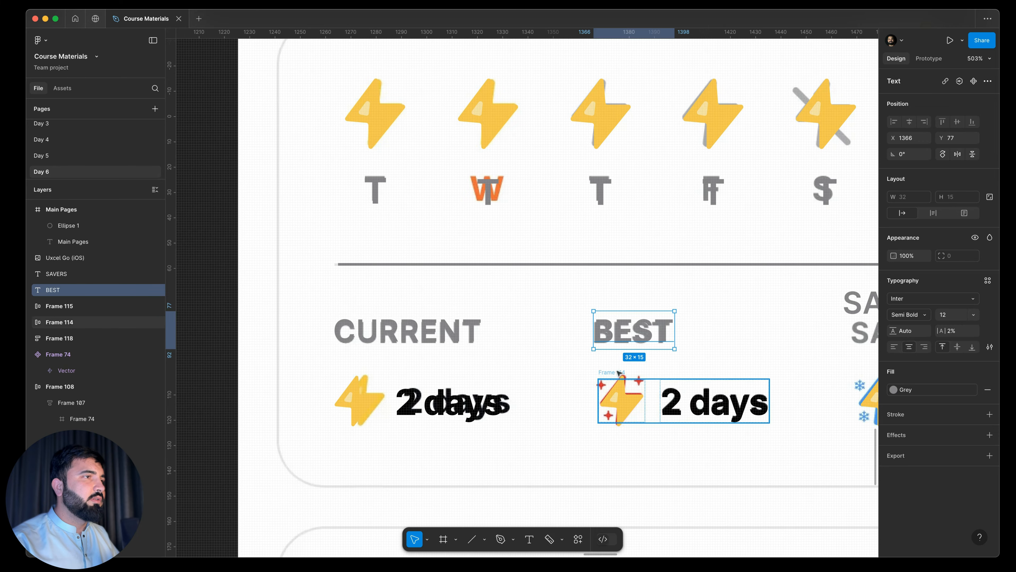
pyautogui.hotkey('shift', 'a')
# Move the SAVERS label onto its reference at Y 77 and wrap it with its row in a vertical auto layout with 12 spacing
pyautogui.hscroll(5, 681, 341)
pyautogui.moveTo(697, 329); pyautogui.dragTo(706, 358)
pyautogui.keyDown('shift'); pyautogui.click(705, 419); pyautogui.keyUp('shift')
pyautogui.hotkey('shift', 'a')
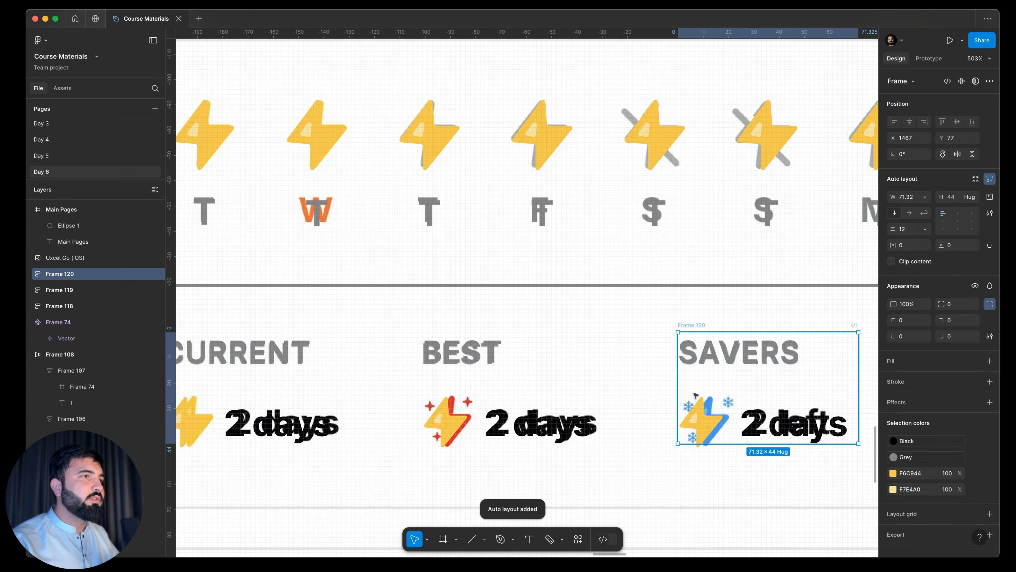
# Wrap the Current, Best and Savers columns in a horizontal auto layout with 33 spacing
pyautogui.scroll(-6, 659, 378)
pyautogui.keyDown('shift'); pyautogui.click(598, 365); pyautogui.keyUp('shift')
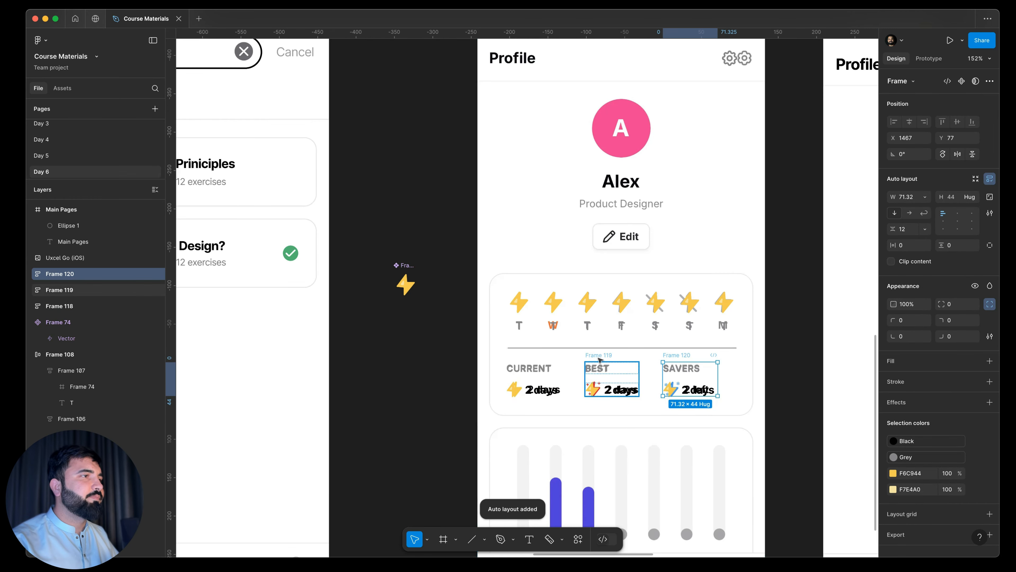
pyautogui.keyDown('shift'); pyautogui.click(528, 364); pyautogui.keyUp('shift')
pyautogui.hotkey('shift', 'a')
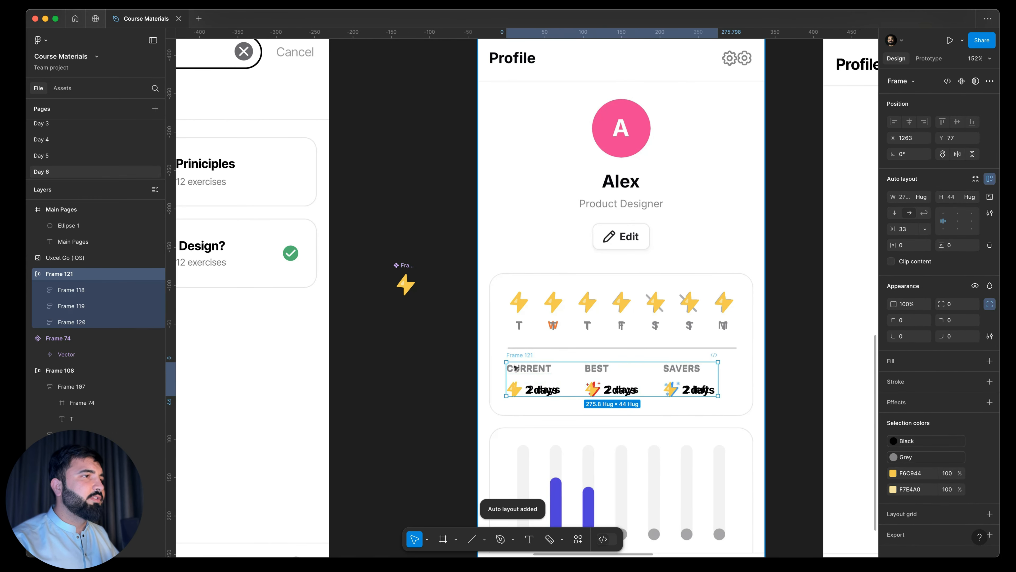
pyautogui.scroll(4, 563, 377)
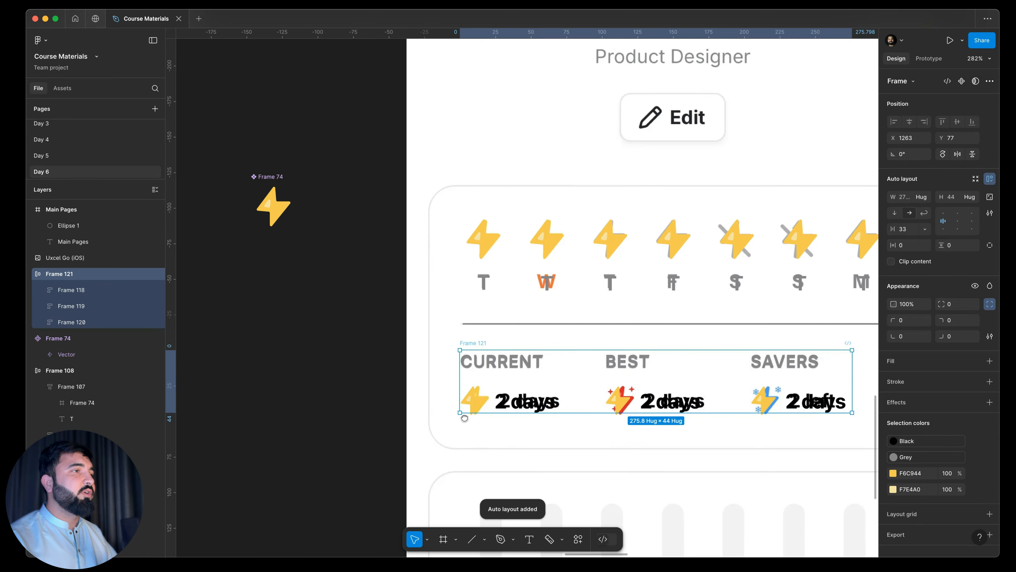
pyautogui.hscroll(3, 705, 384)
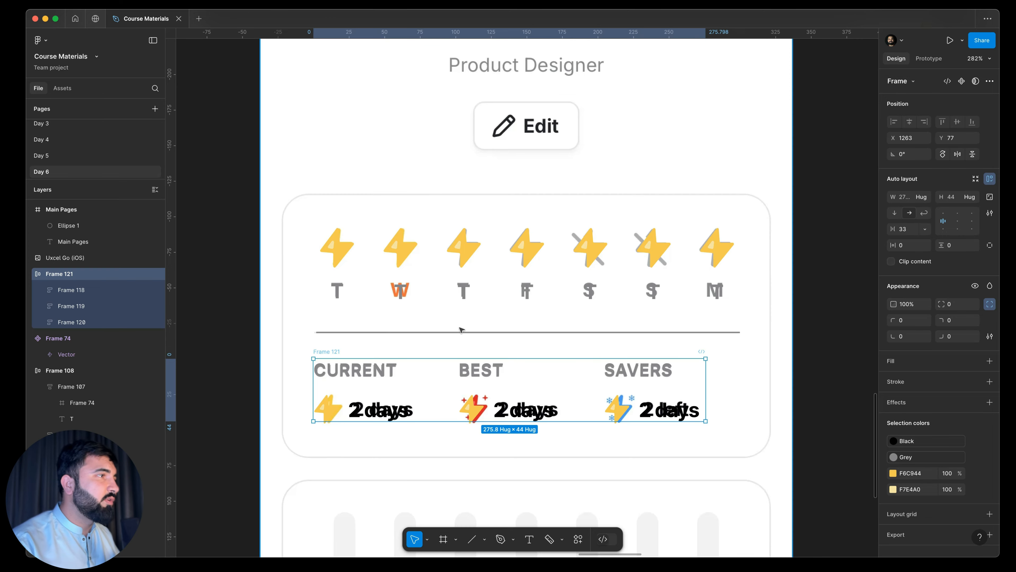
# Wrap the weekday row, the divider line and the stats row in a vertical auto layout with 20 spacing
pyautogui.click(469, 333)
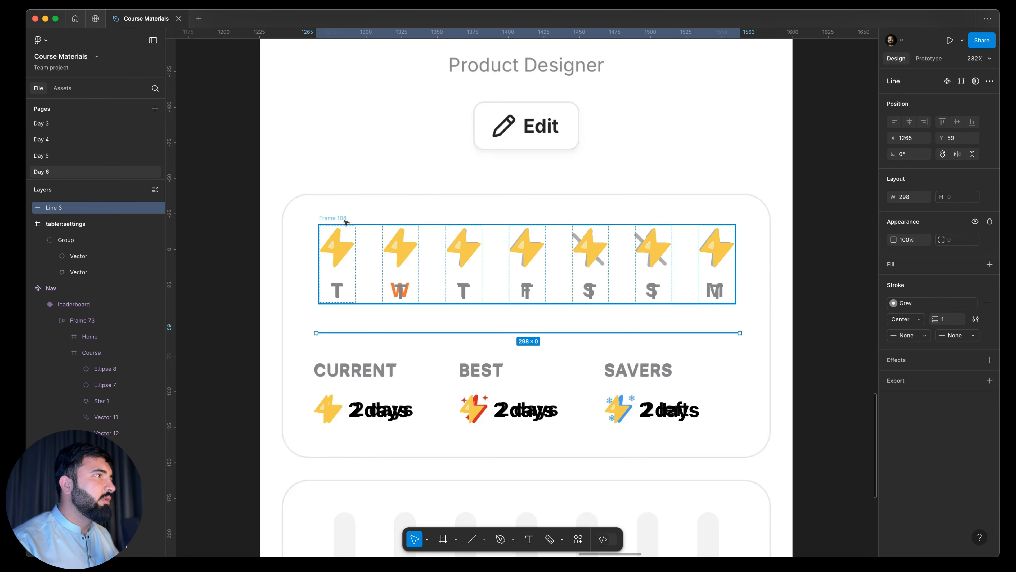
pyautogui.click(345, 220)
pyautogui.keyDown('shift'); pyautogui.click(331, 333); pyautogui.keyUp('shift')
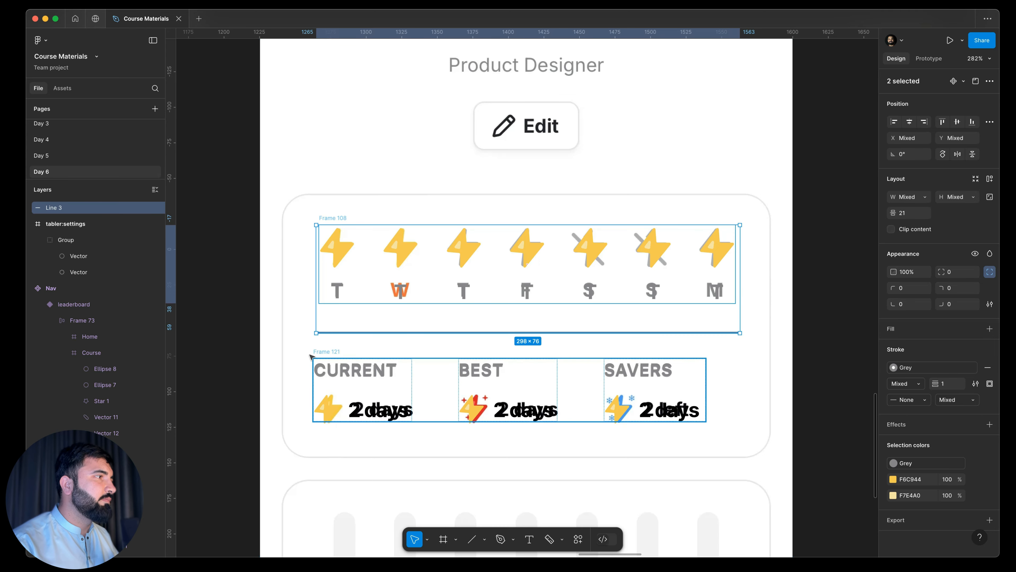
pyautogui.keyDown('shift'); pyautogui.click(325, 355); pyautogui.keyUp('shift')
pyautogui.hotkey('shift', 'a')
pyautogui.scroll(-5, 580, 284)
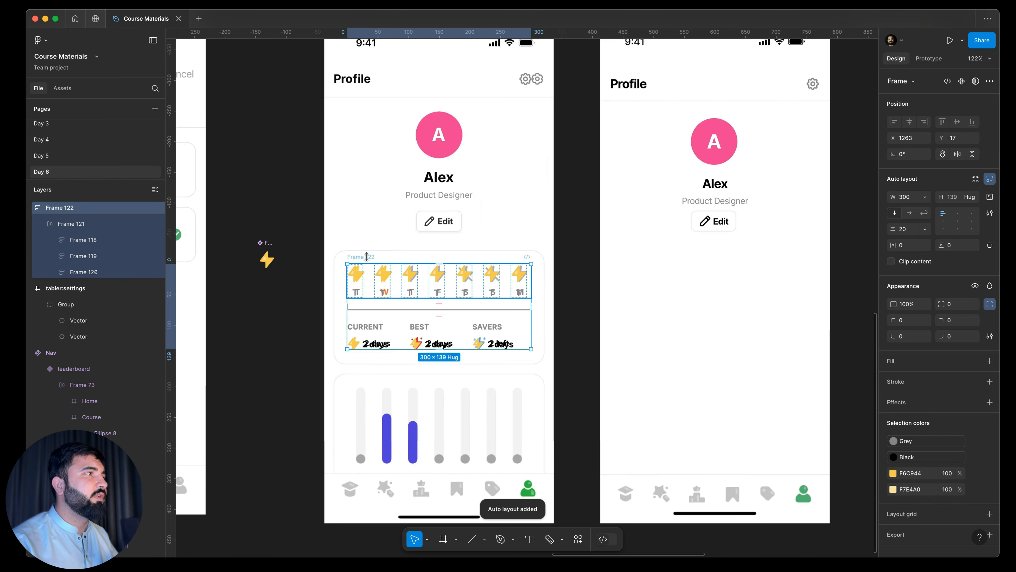
# Move the streak block off the reference onto the new Profile screen, below the Edit button at X 39, Y 376
pyautogui.moveTo(366, 258); pyautogui.dragTo(645, 261)
pyautogui.scroll(3, 675, 276)
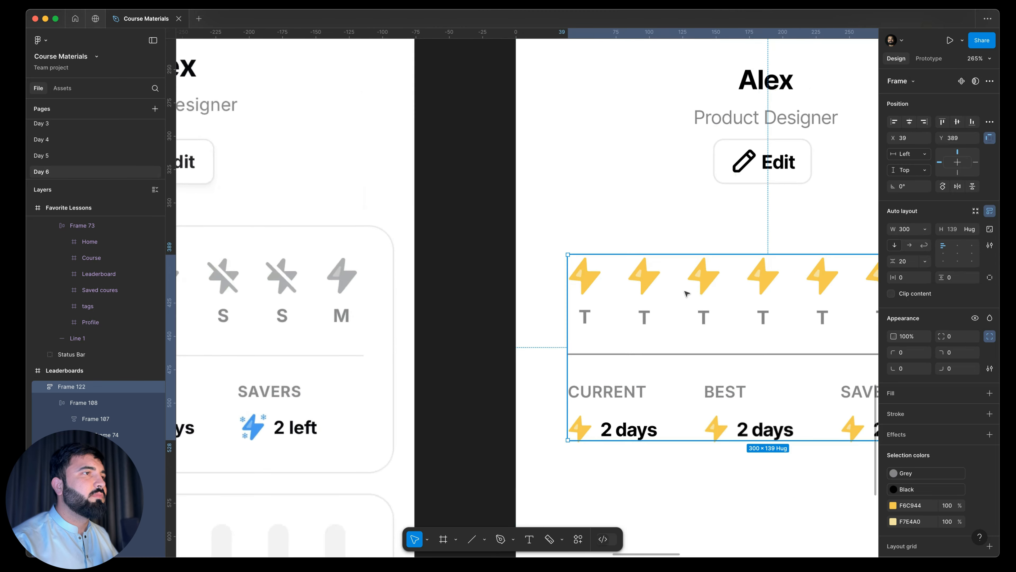
pyautogui.moveTo(705, 301); pyautogui.dragTo(508, 292)
pyautogui.moveTo(588, 287); pyautogui.dragTo(588, 292)
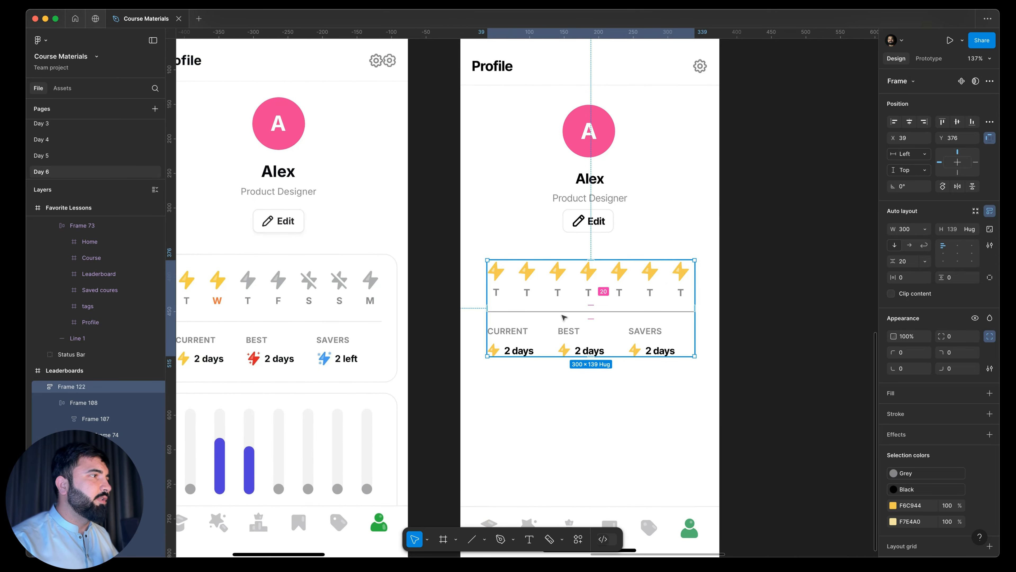
# Try replacing the whole streak block's Grey color with the Light Grey style and undo it
pyautogui.click(565, 314)
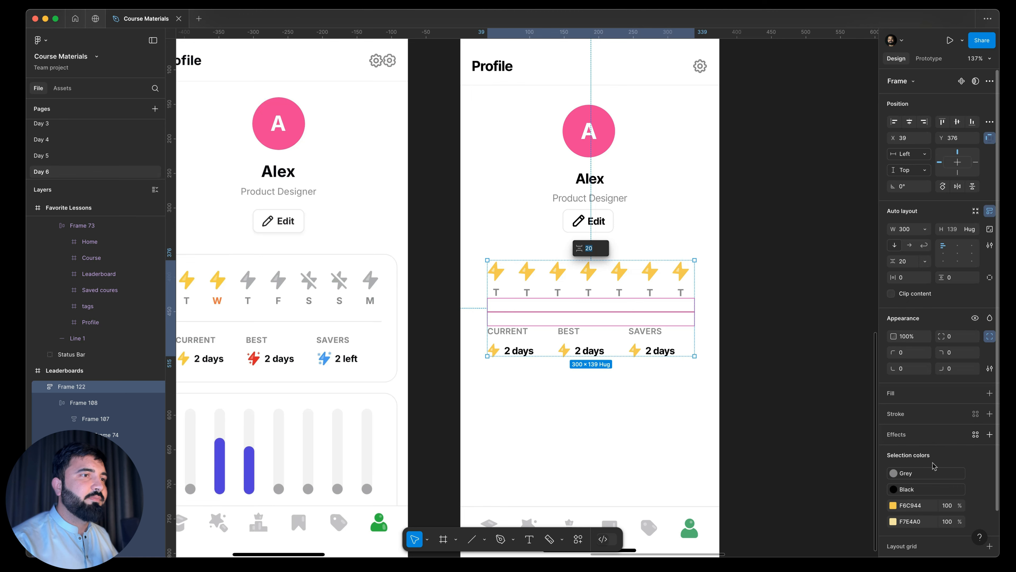
pyautogui.click(934, 473)
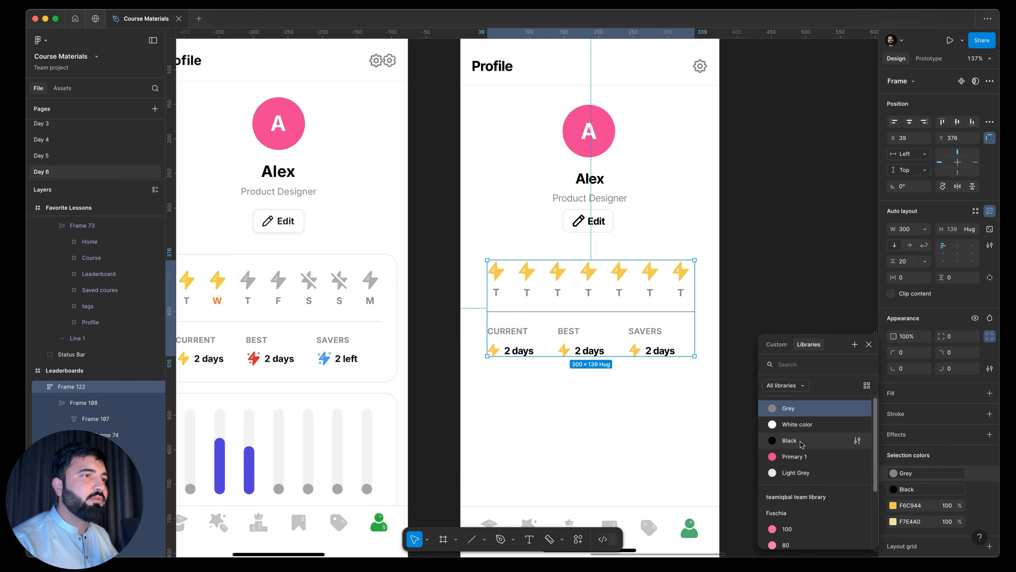
pyautogui.click(796, 473)
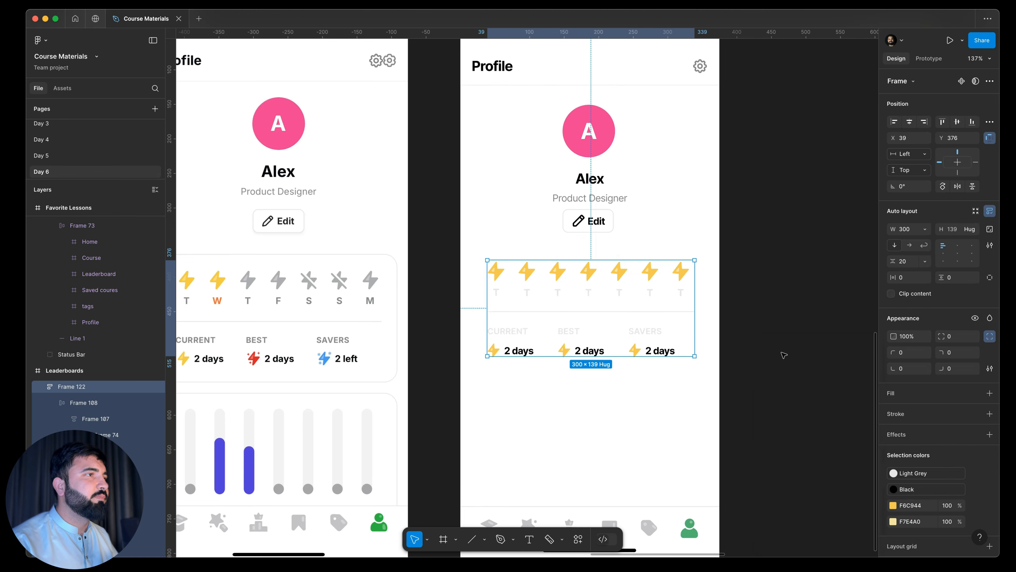
pyautogui.click(787, 357)
pyautogui.press('super+z')
pyautogui.press('super+z')
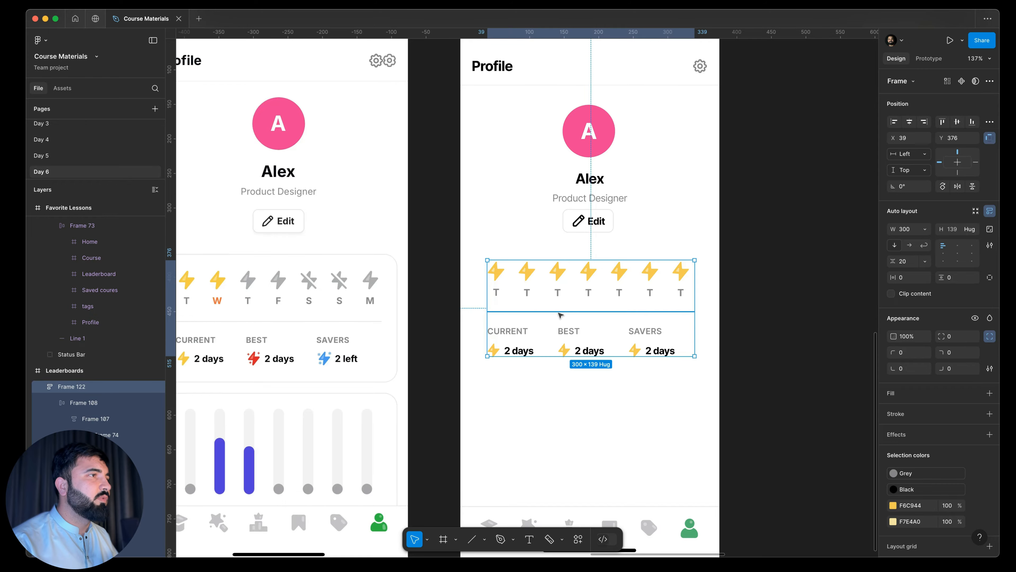
# Change the streak block's divider line stroke to the Light Grey style
pyautogui.scroll(5, 560, 312)
pyautogui.click(560, 311)
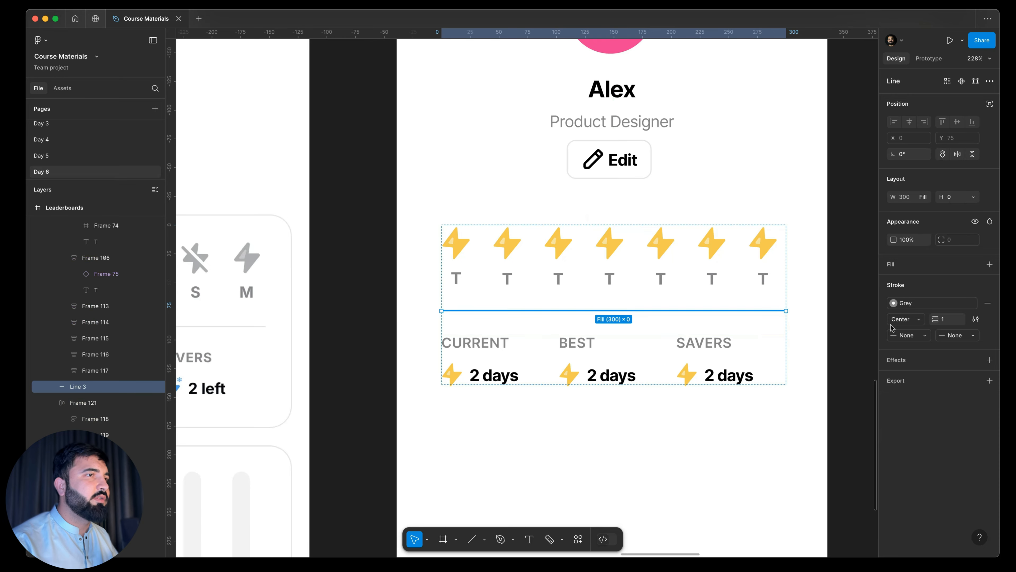
pyautogui.click(894, 303)
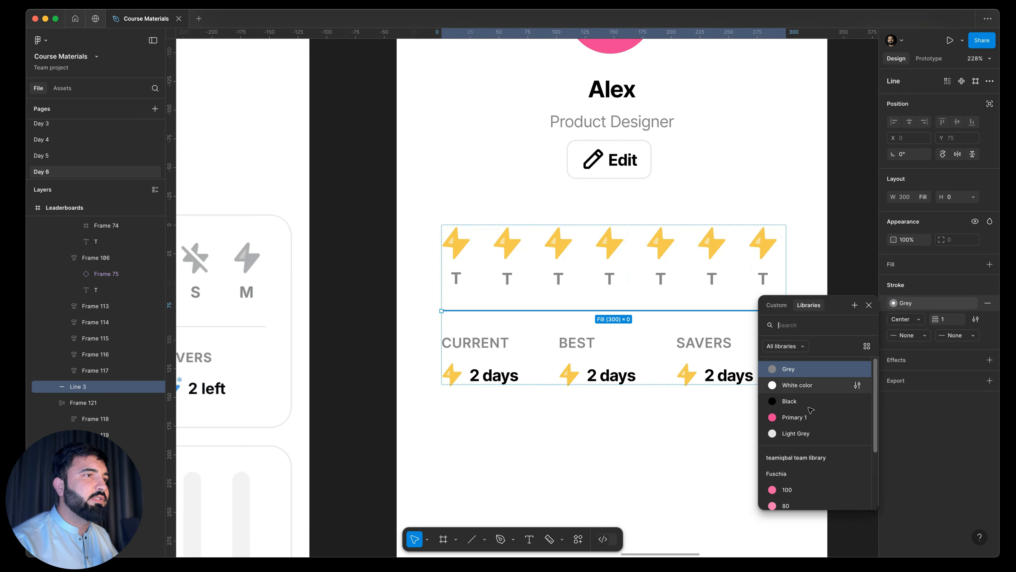
pyautogui.click(797, 433)
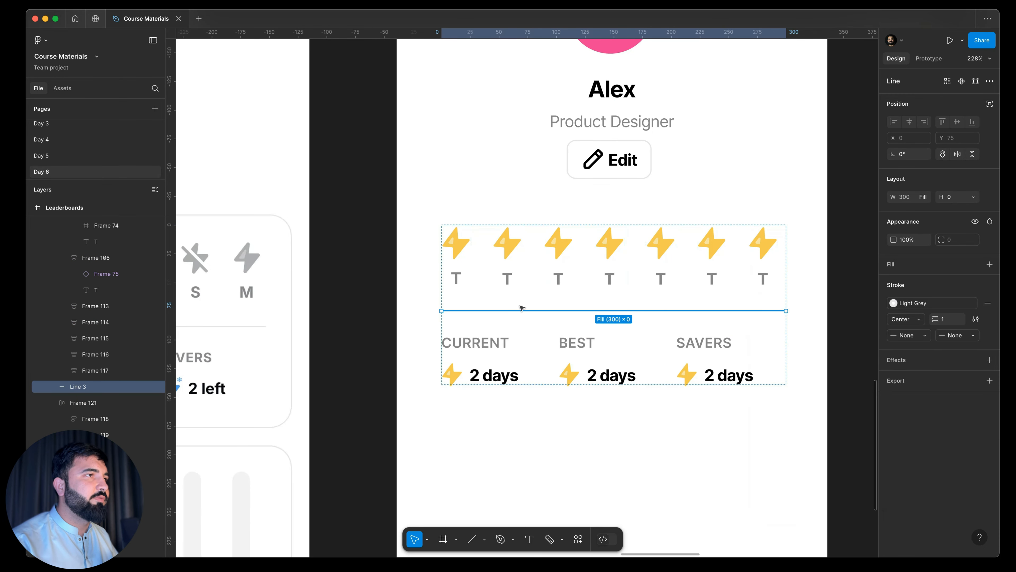
pyautogui.click(854, 304)
pyautogui.hscroll(-2, 460, 353)
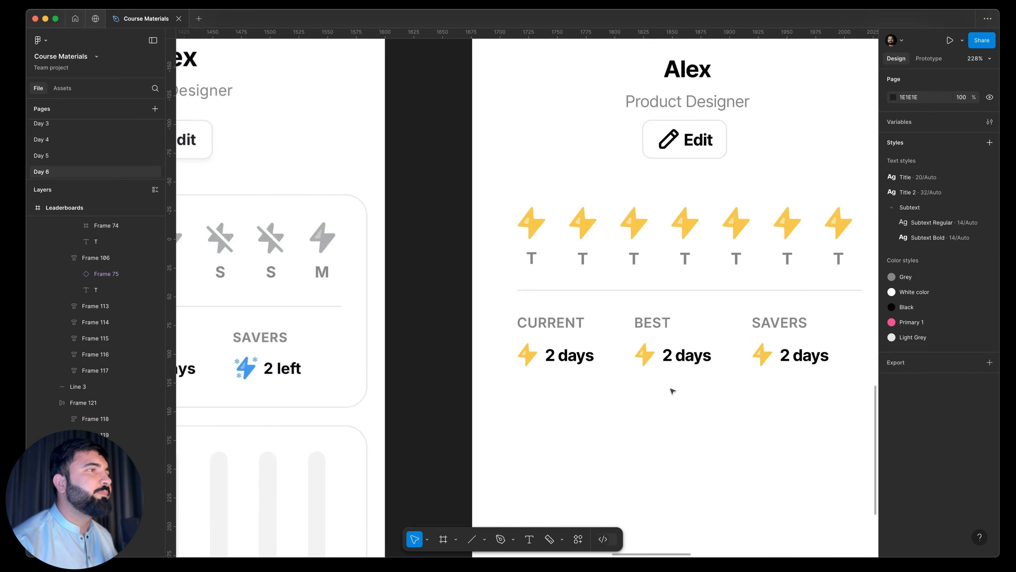
# Set the vertical padding of the frame holding the weekday icons and streak stats to 15
pyautogui.scroll(-5, 608, 313)
pyautogui.click(607, 312)
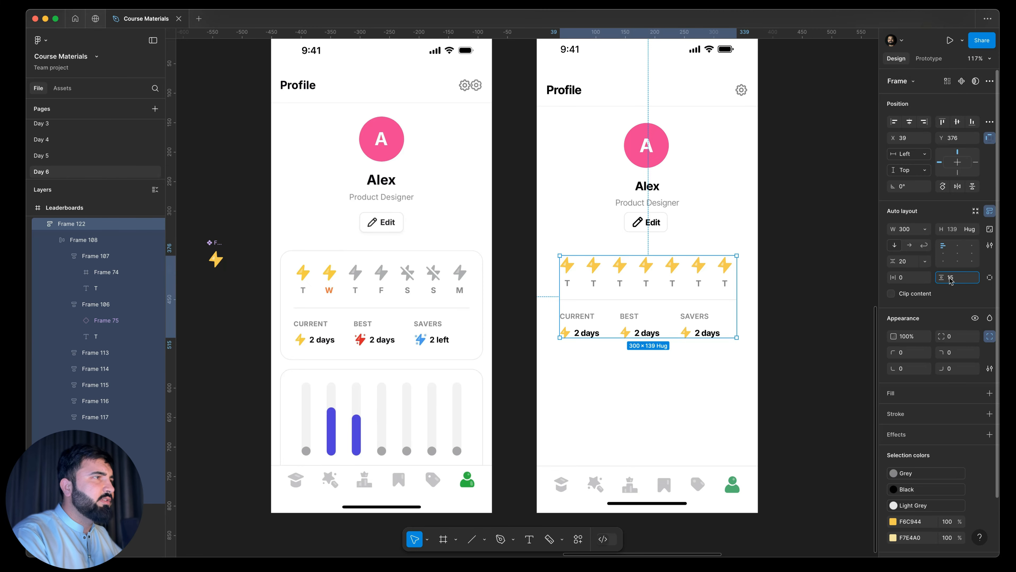
pyautogui.press('Return')
pyautogui.press('BackSpace')
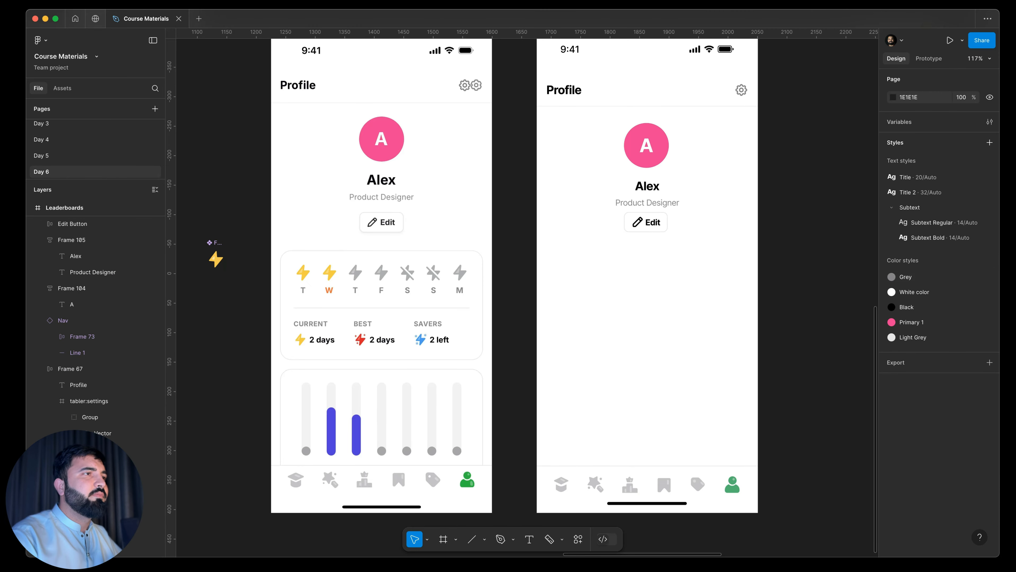
pyautogui.press('super+z')
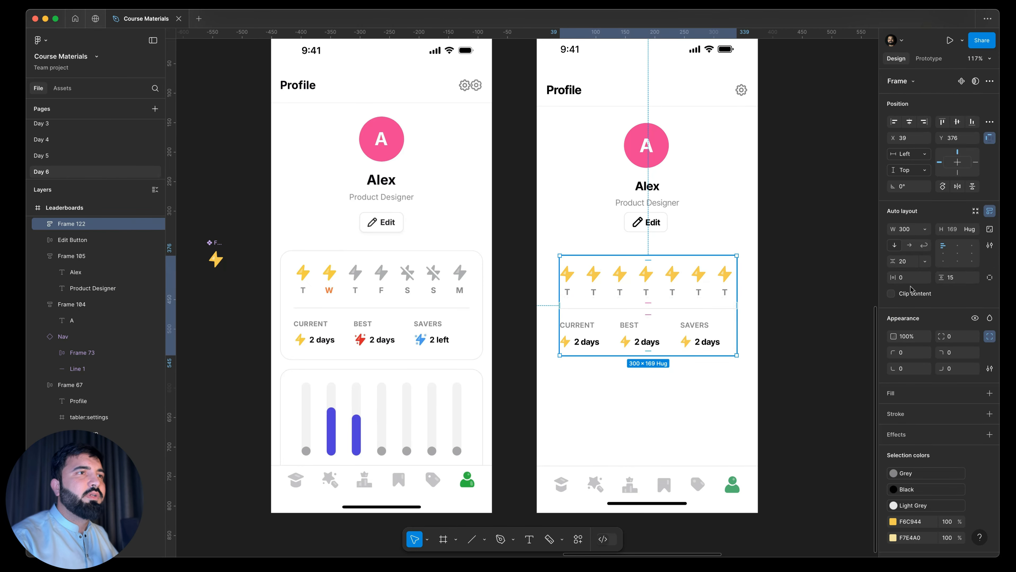
# Set the streak frame's vertical padding to 16 and its horizontal padding to 24
pyautogui.click(955, 278)
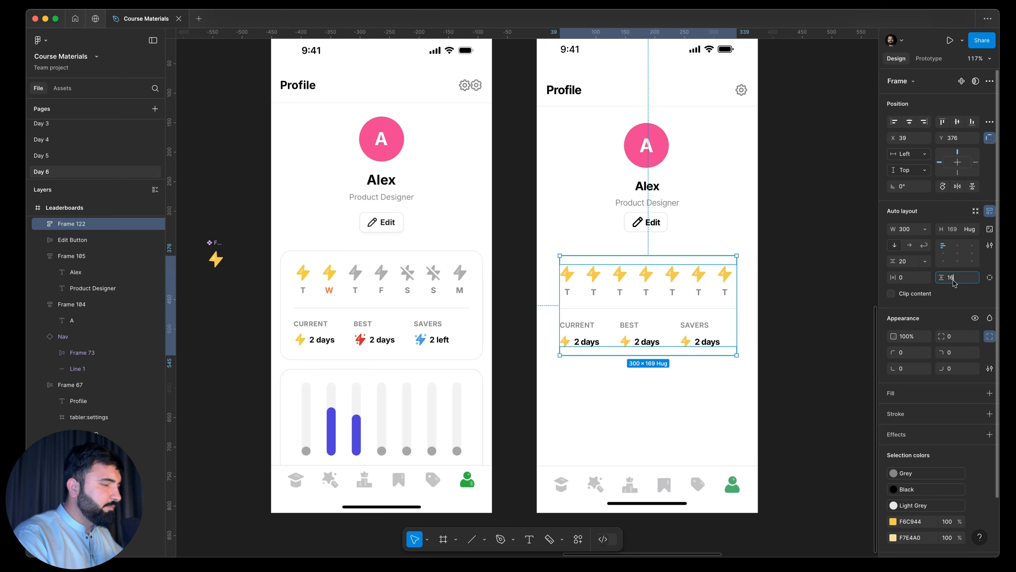
pyautogui.write('16')
pyautogui.press('Return')
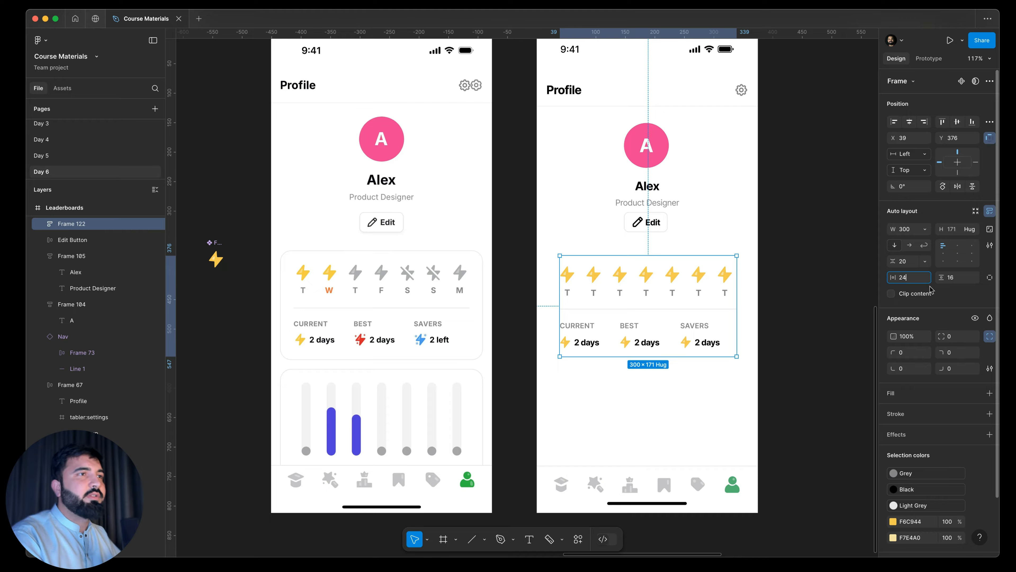
pyautogui.write('24')
pyautogui.press('Return')
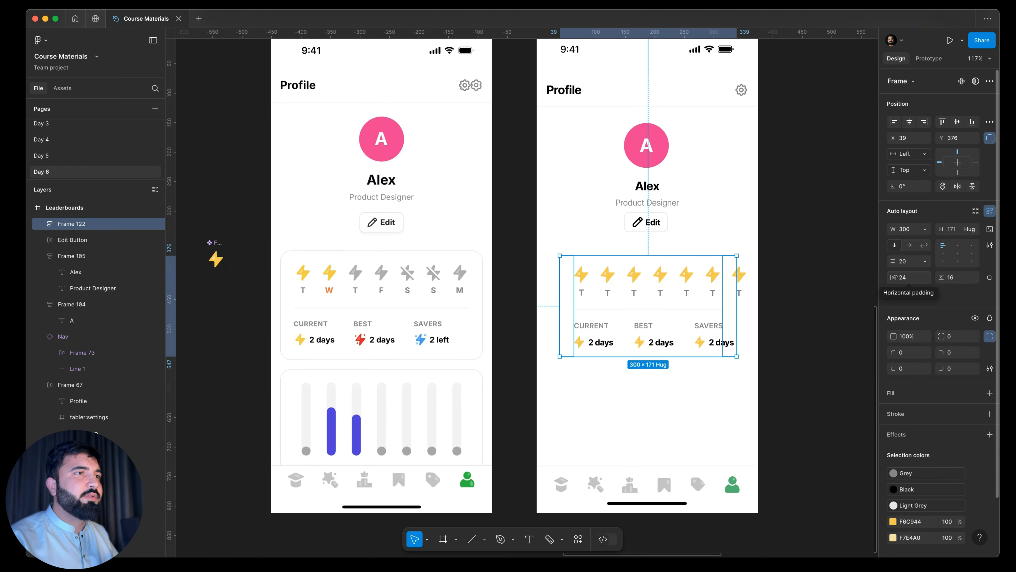
# Widen the streak frame to 343 starting at X 16 and centre its contents horizontally
pyautogui.click(611, 255)
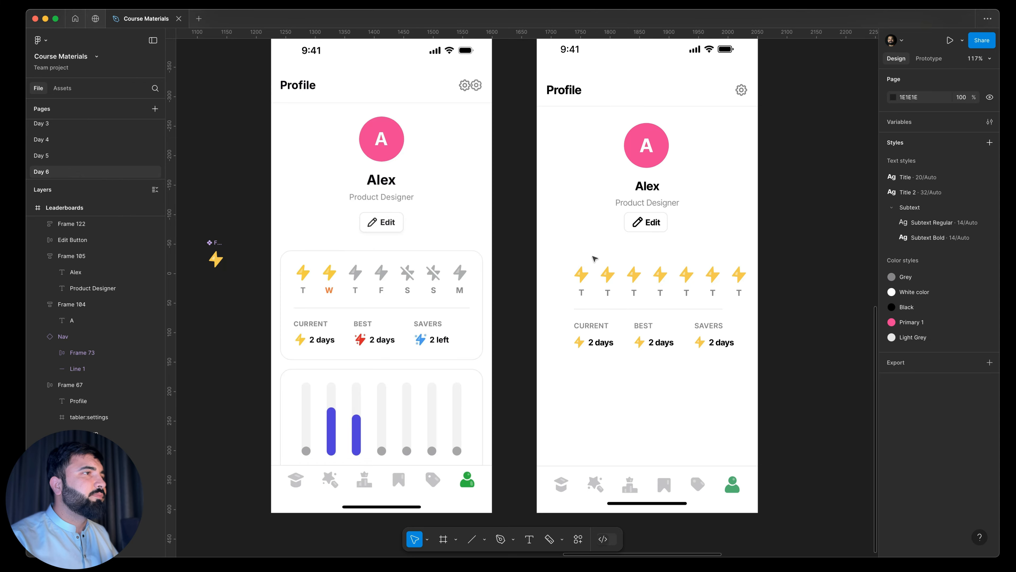
pyautogui.click(560, 272)
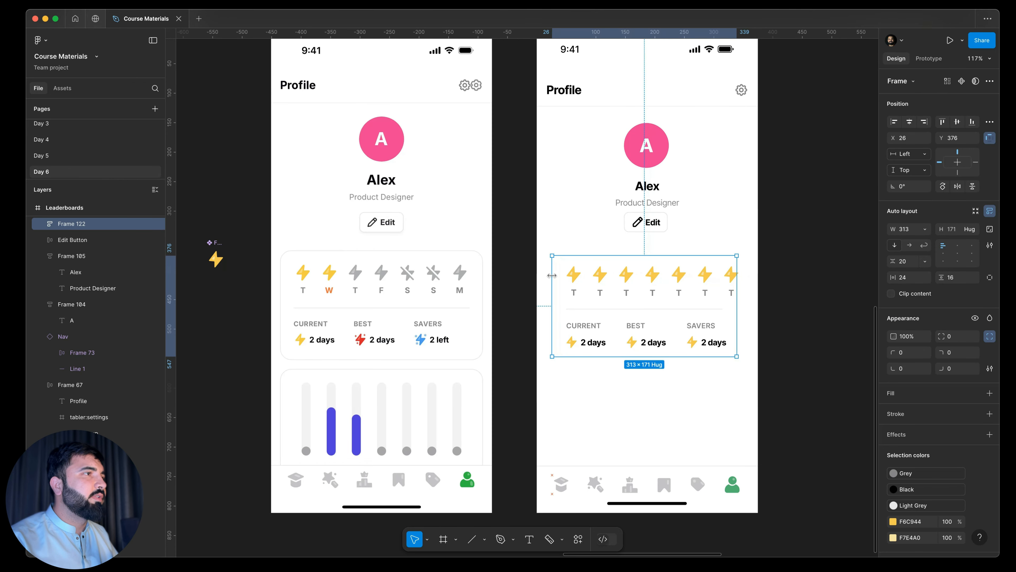
pyautogui.moveTo(550, 277); pyautogui.dragTo(545, 278)
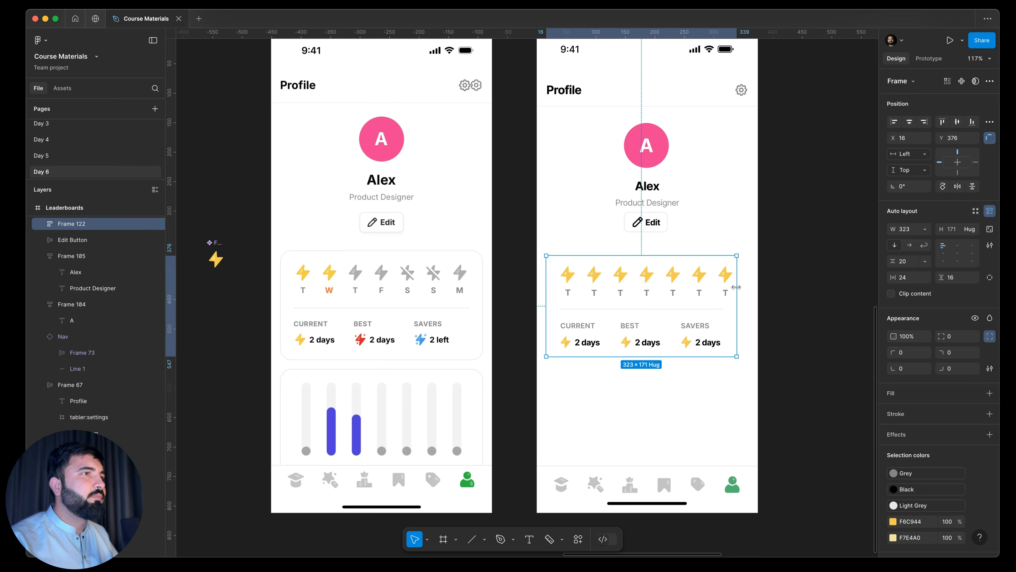
pyautogui.moveTo(746, 290); pyautogui.dragTo(748, 291)
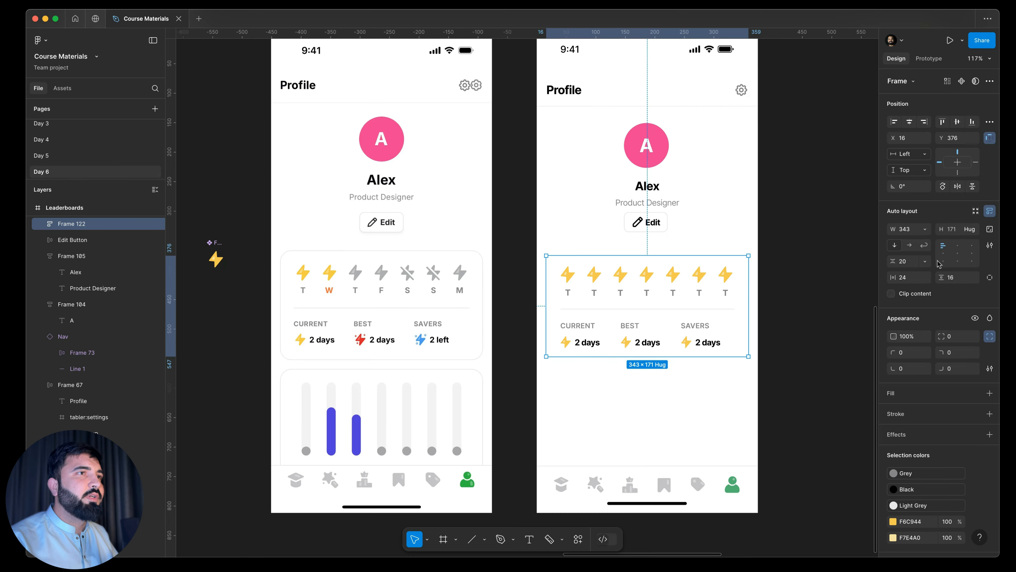
pyautogui.click(958, 253)
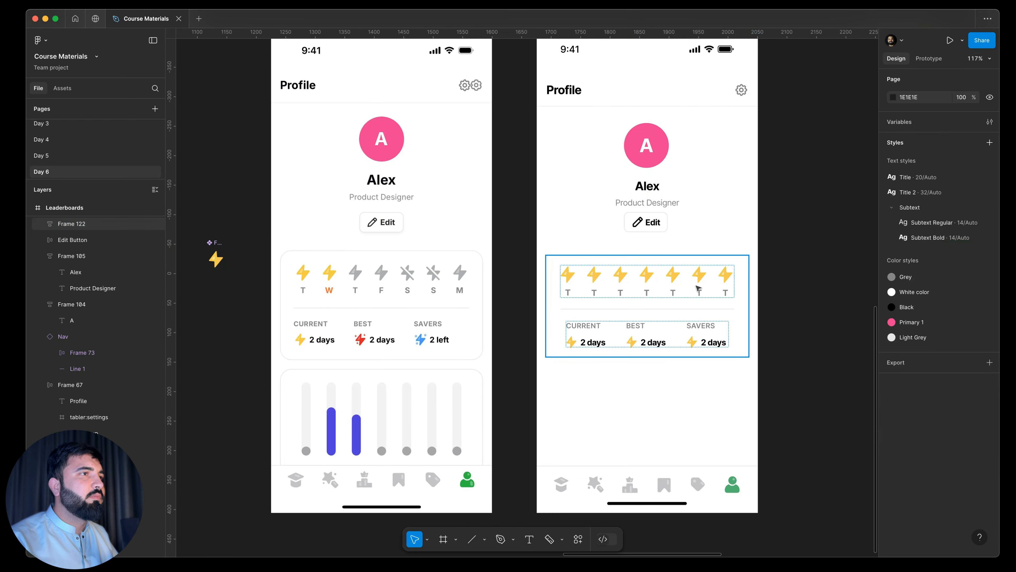
# Centre-align the contents of the weekday icon row and of the current, best and savers row
pyautogui.doubleClick(731, 287)
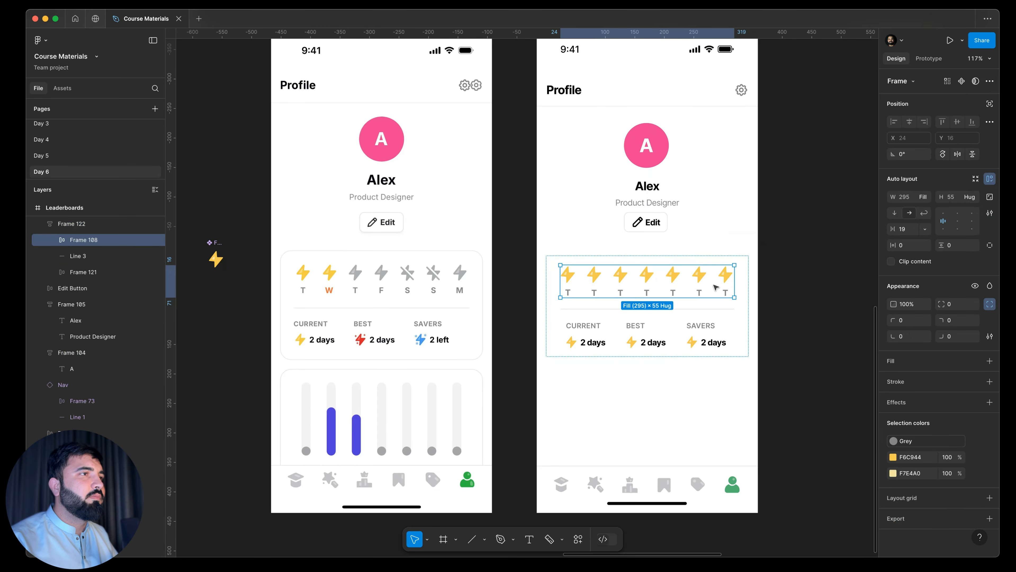
pyautogui.click(763, 295)
pyautogui.doubleClick(727, 286)
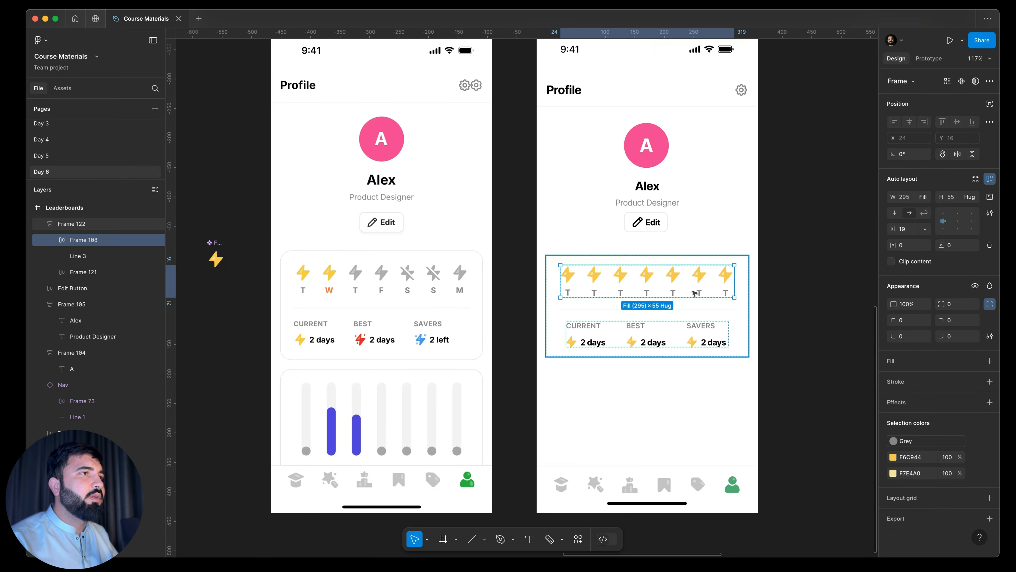
pyautogui.click(957, 221)
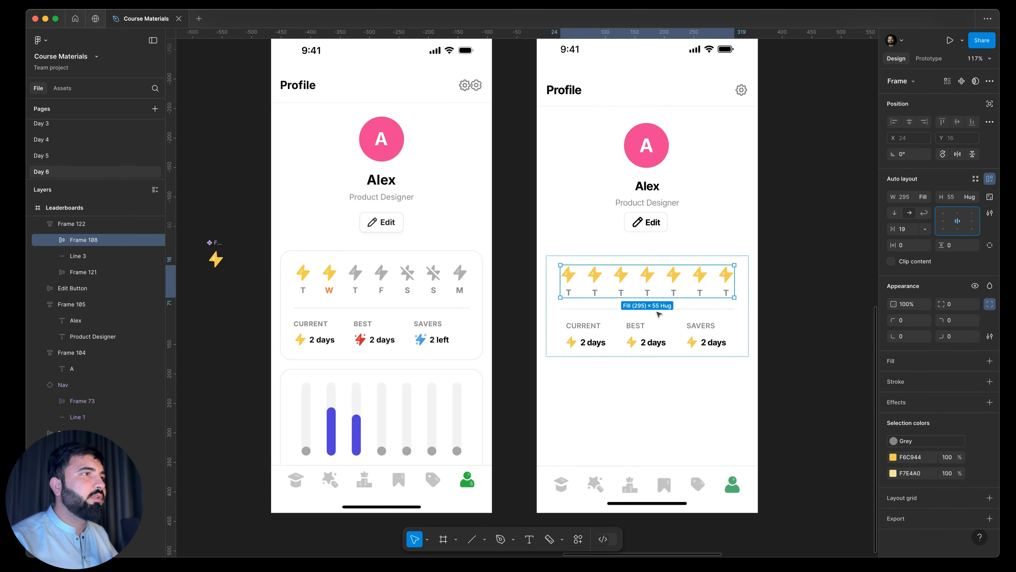
pyautogui.click(653, 326)
pyautogui.click(959, 222)
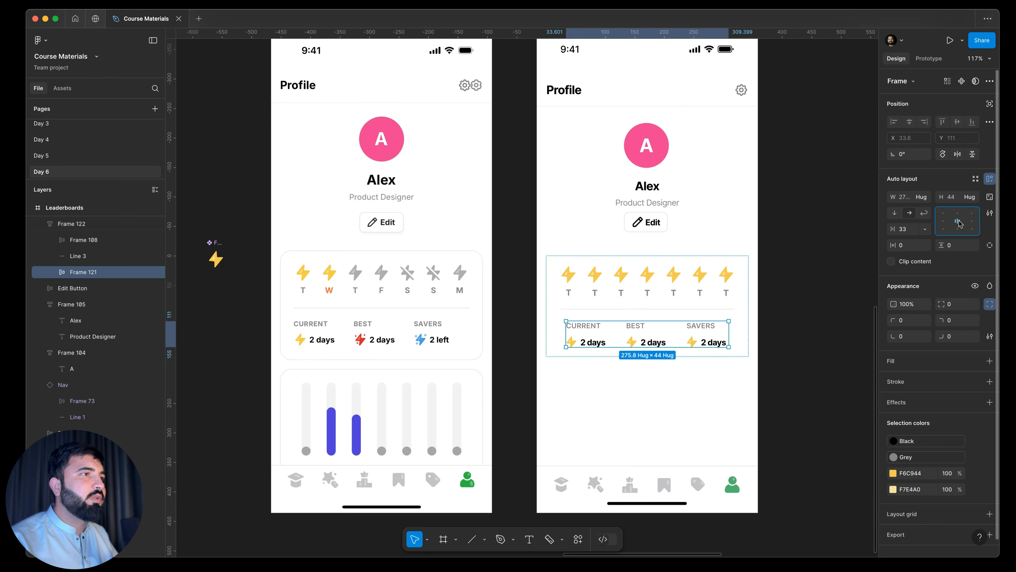
pyautogui.click(795, 332)
pyautogui.hscroll(5, 681, 320)
pyautogui.scroll(-2, 681, 321)
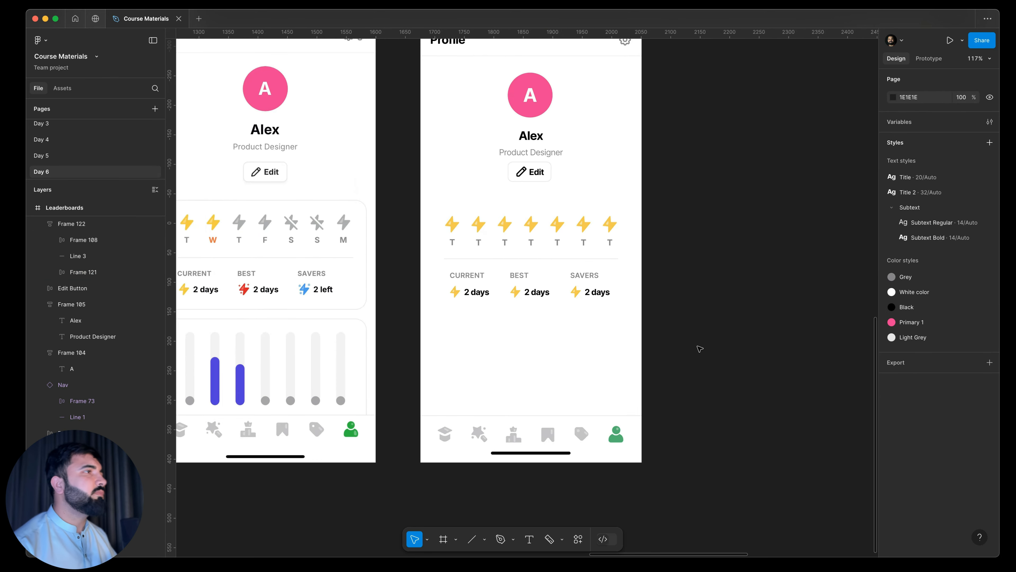
# Add a stroke around the streak frame using the Light Grey colour style
pyautogui.click(513, 265)
pyautogui.hscroll(-4, 492, 232)
pyautogui.scroll(1, 492, 232)
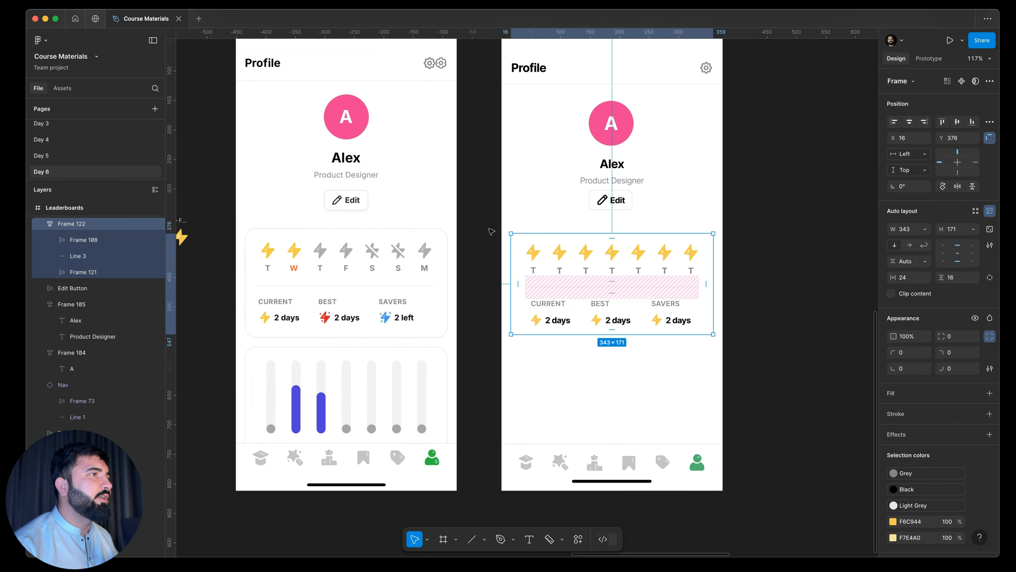
pyautogui.scroll(1, 492, 231)
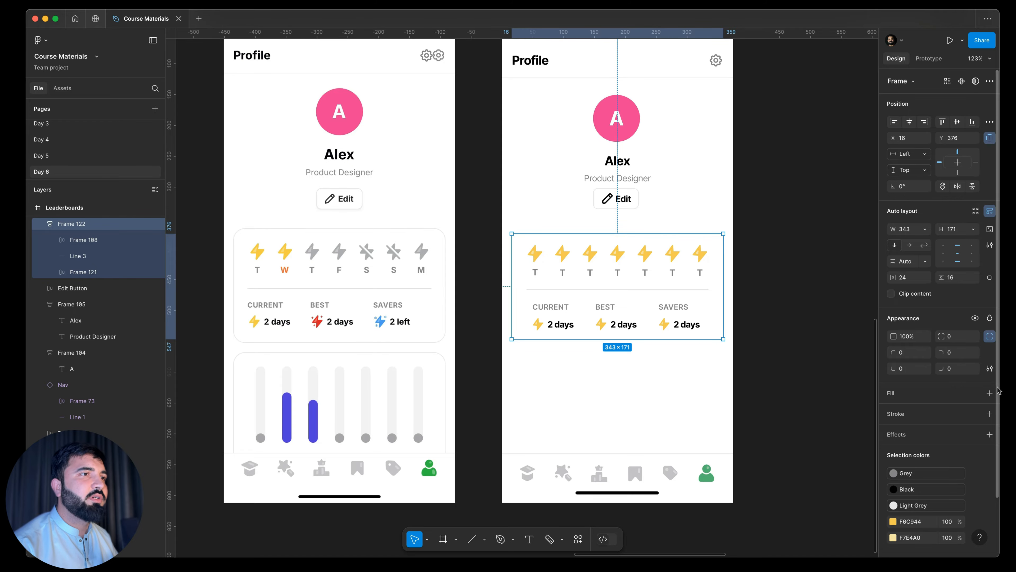
pyautogui.click(990, 415)
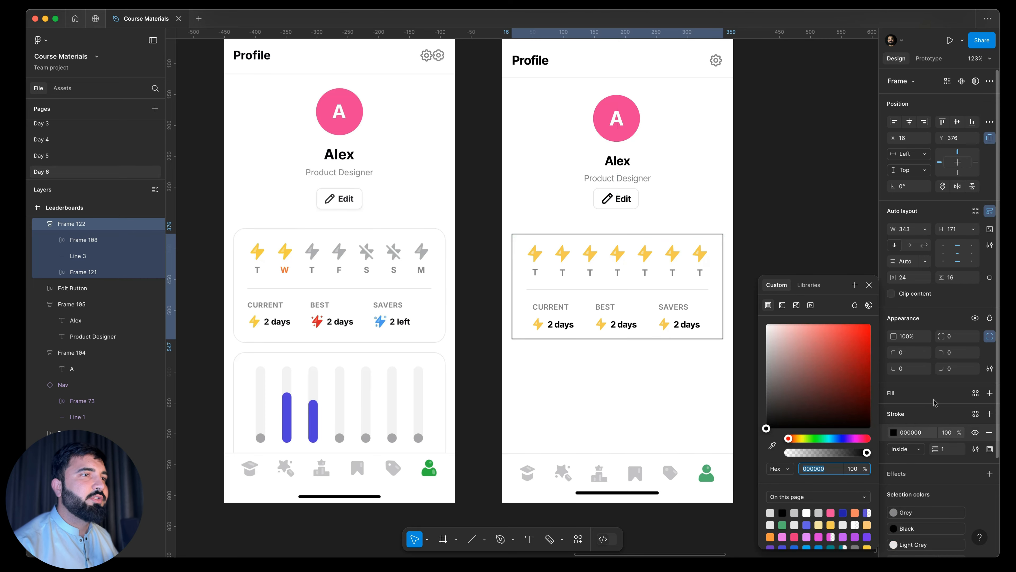
pyautogui.click(976, 414)
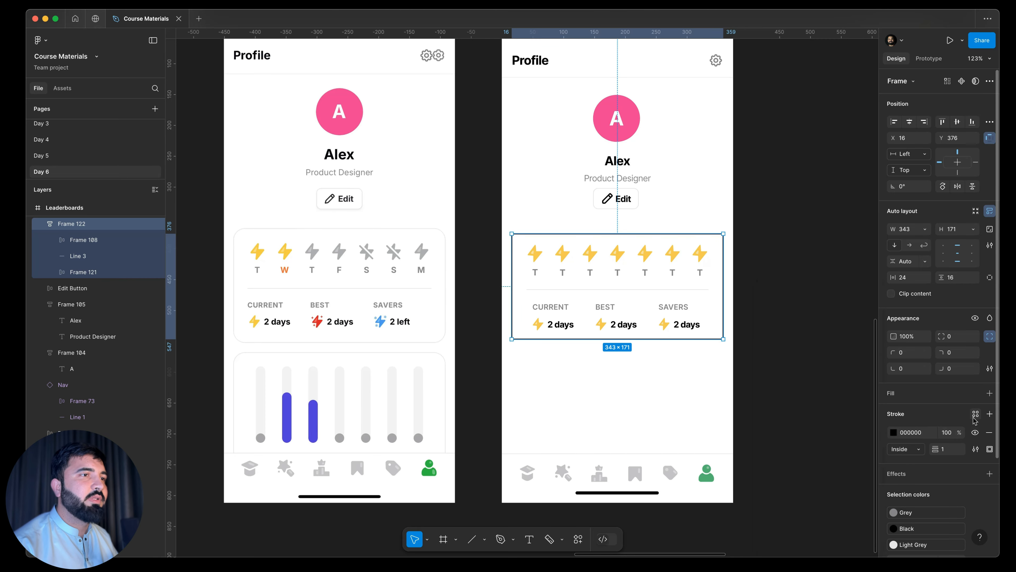
pyautogui.click(796, 472)
pyautogui.click(756, 260)
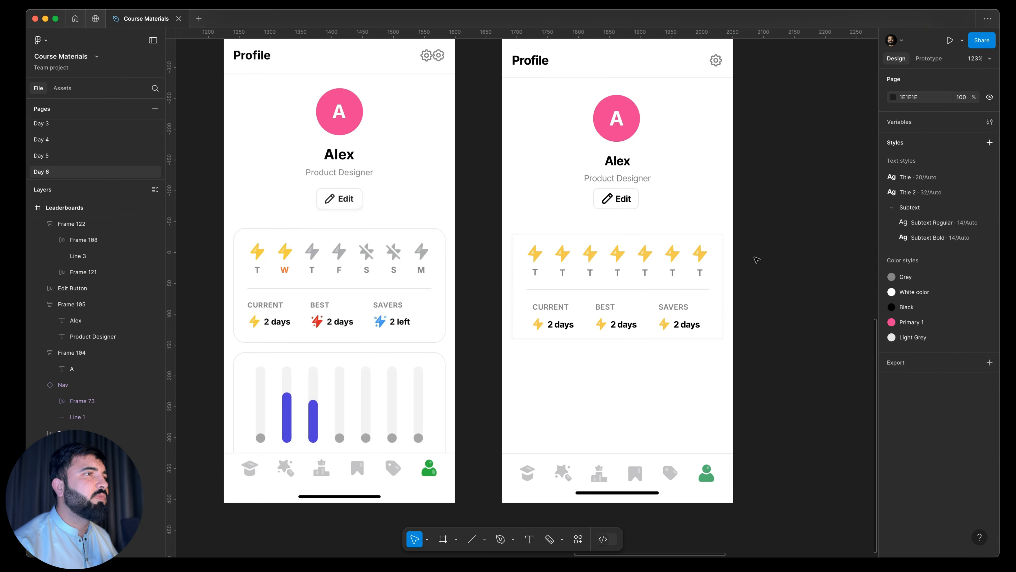
# Set the streak frame's corner radius to 16
pyautogui.click(683, 272)
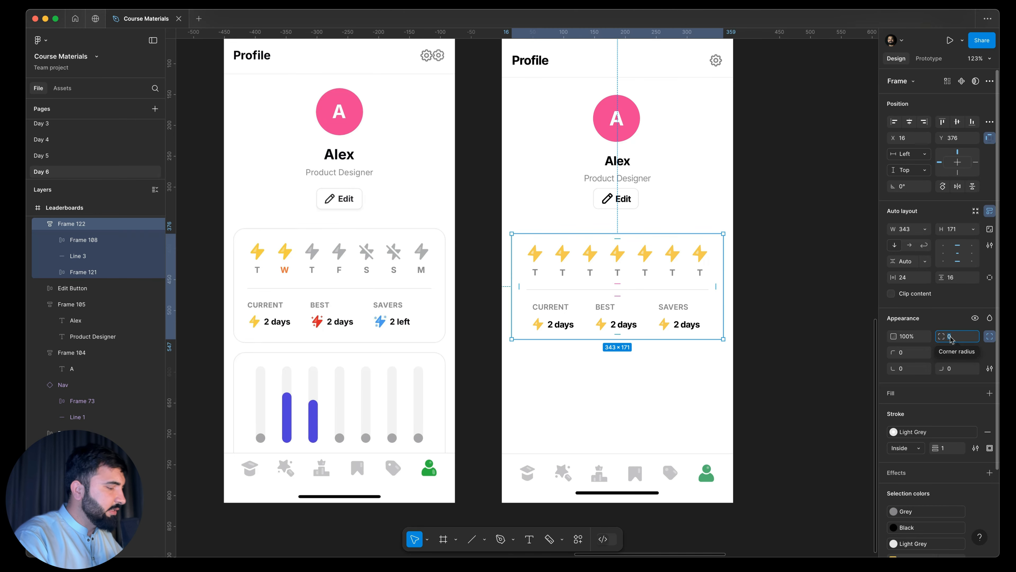
pyautogui.write('16')
pyautogui.press('Return')
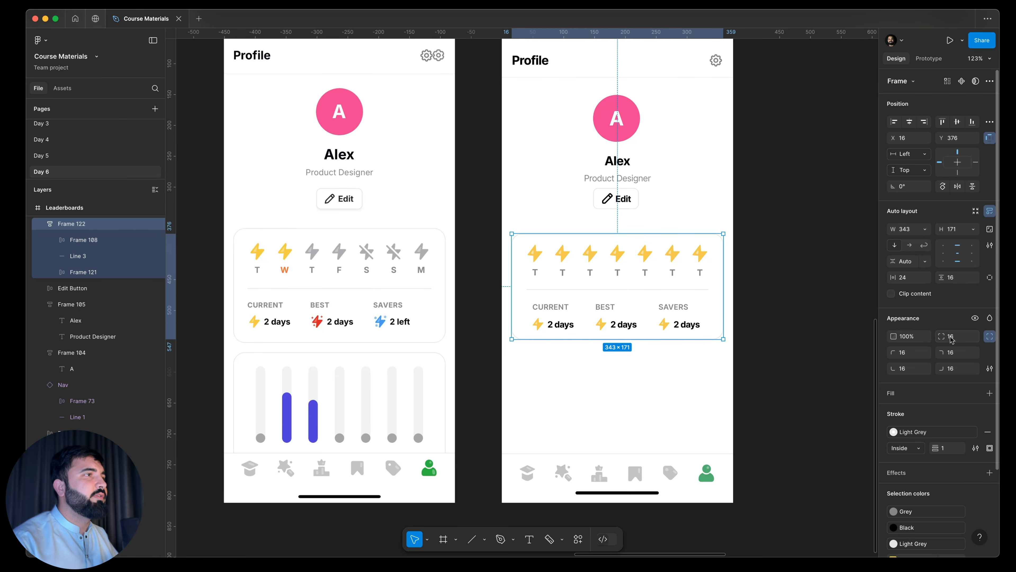
pyautogui.click(764, 277)
pyautogui.scroll(-3, 803, 208)
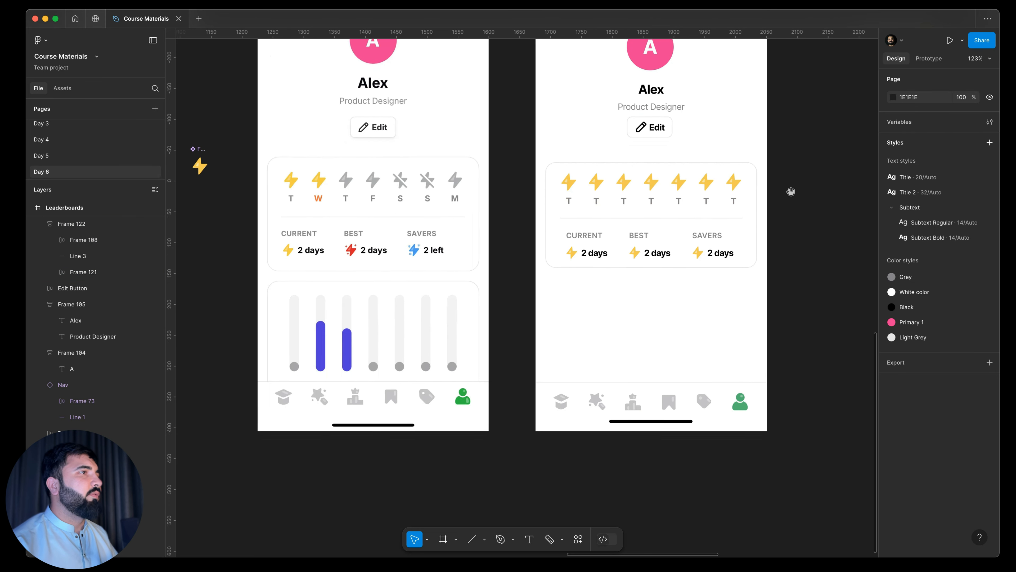
pyautogui.scroll(2, 463, 220)
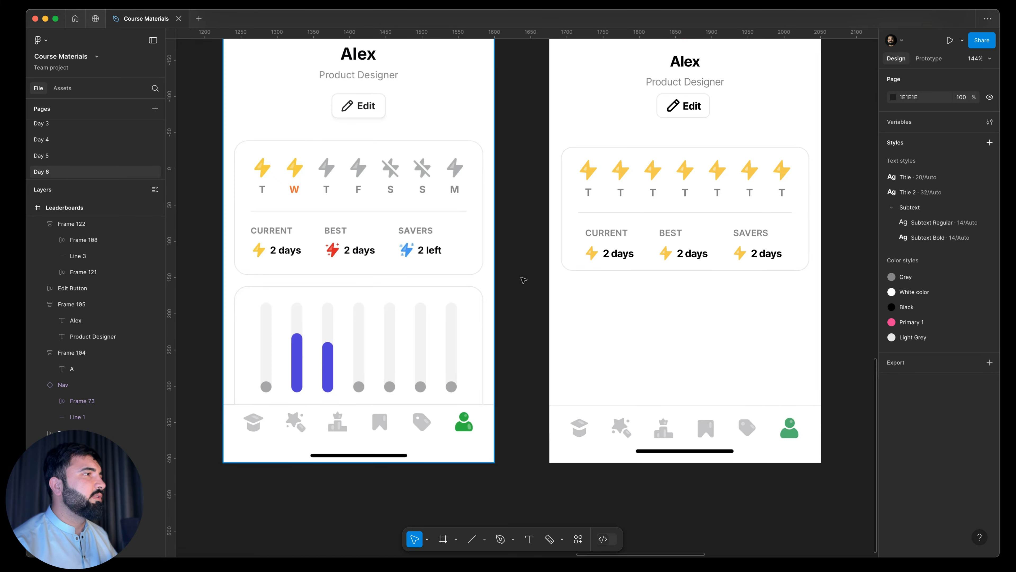
# Rename the yellow lightning bolt main component beside the profile screens as "points icon"
pyautogui.moveTo(327, 268); pyautogui.dragTo(414, 321)
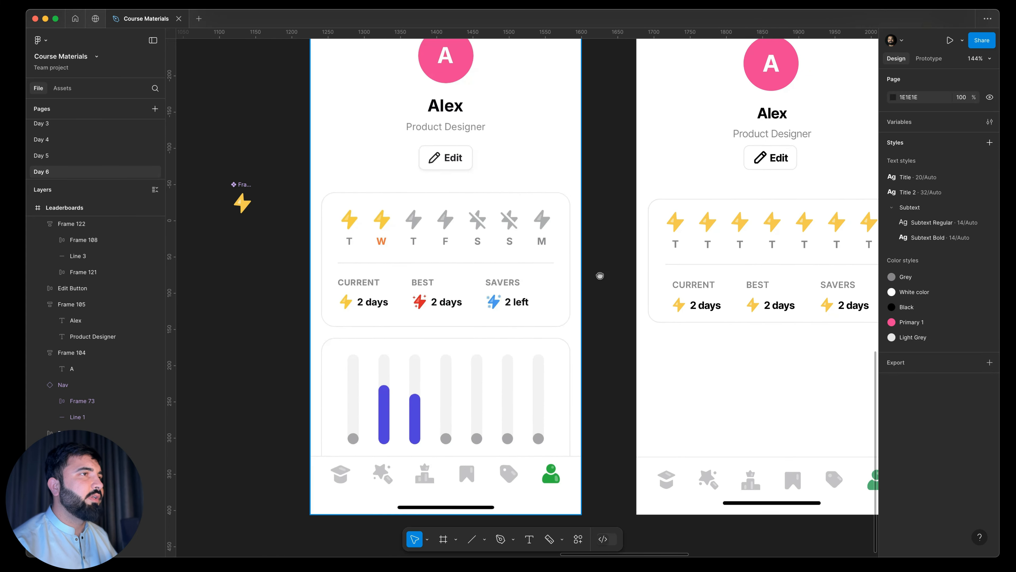
pyautogui.moveTo(600, 276); pyautogui.dragTo(547, 289)
pyautogui.click(718, 241)
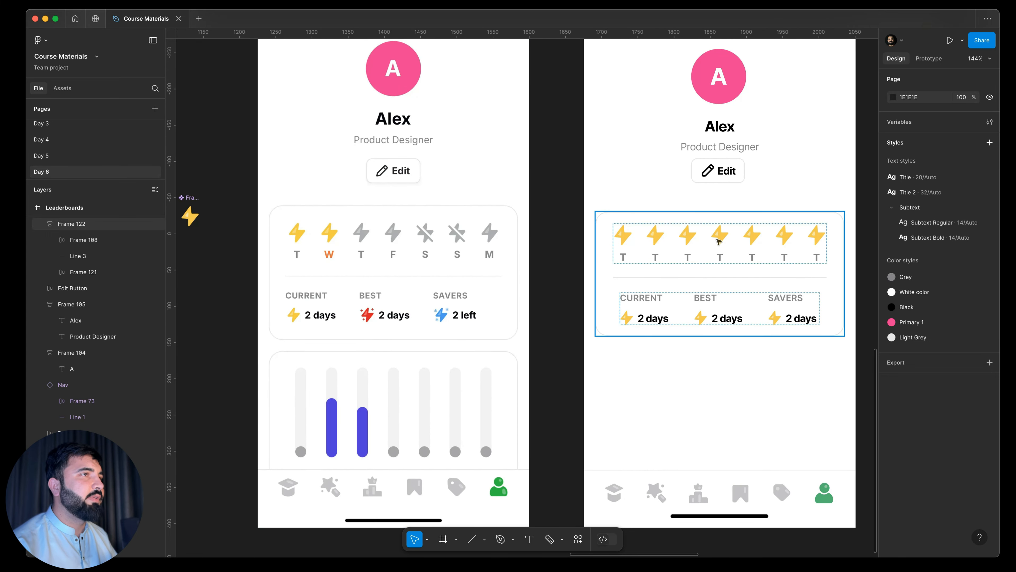
pyautogui.moveTo(185, 170); pyautogui.dragTo(236, 163)
pyautogui.click(288, 191)
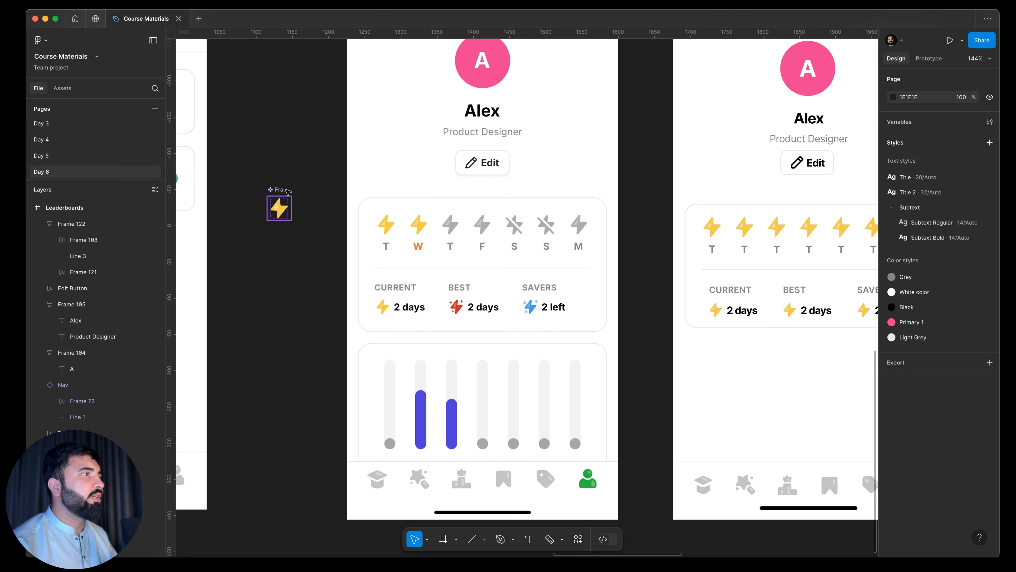
pyautogui.click(286, 190)
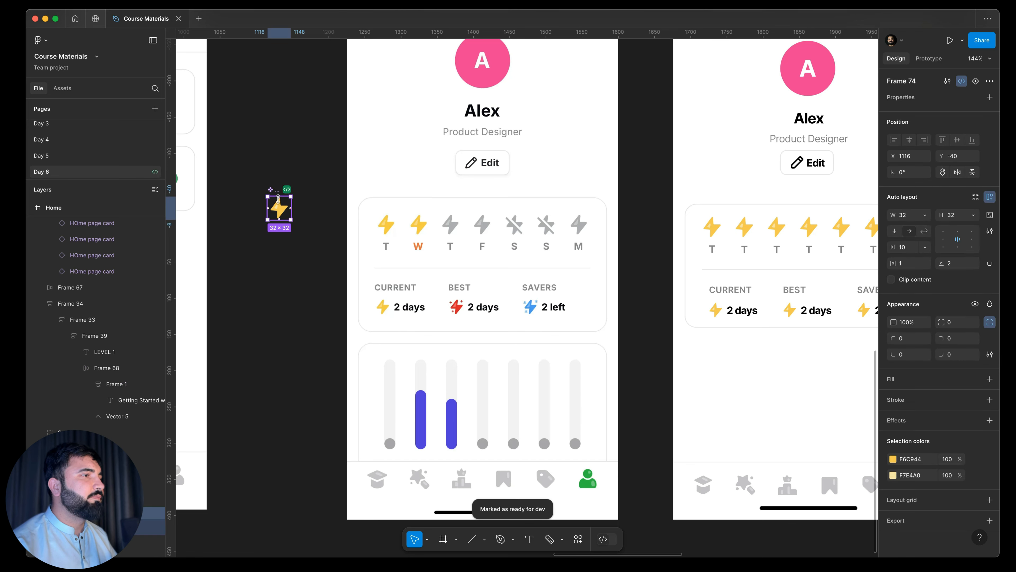
pyautogui.doubleClick(278, 197)
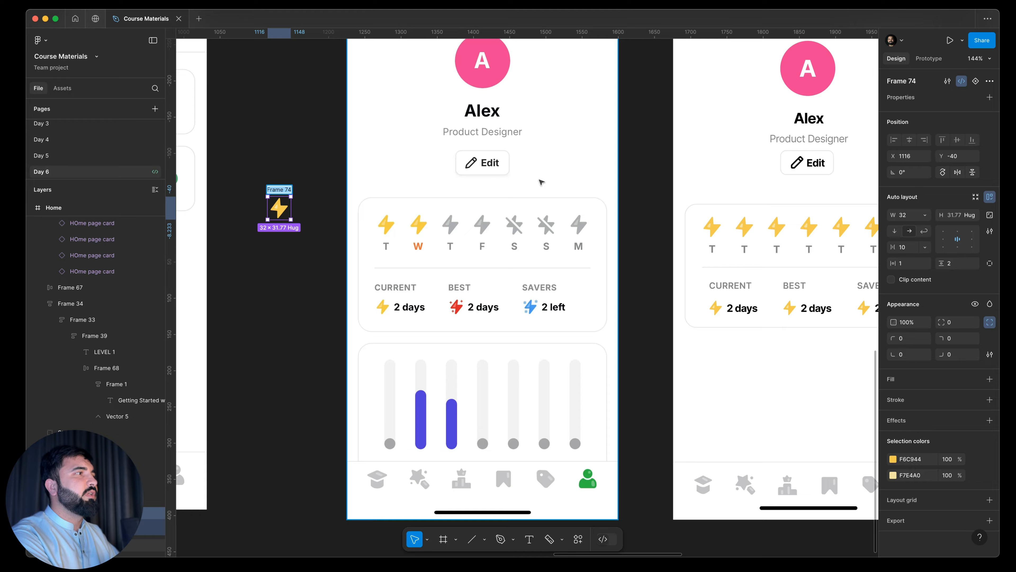
pyautogui.write('points i')
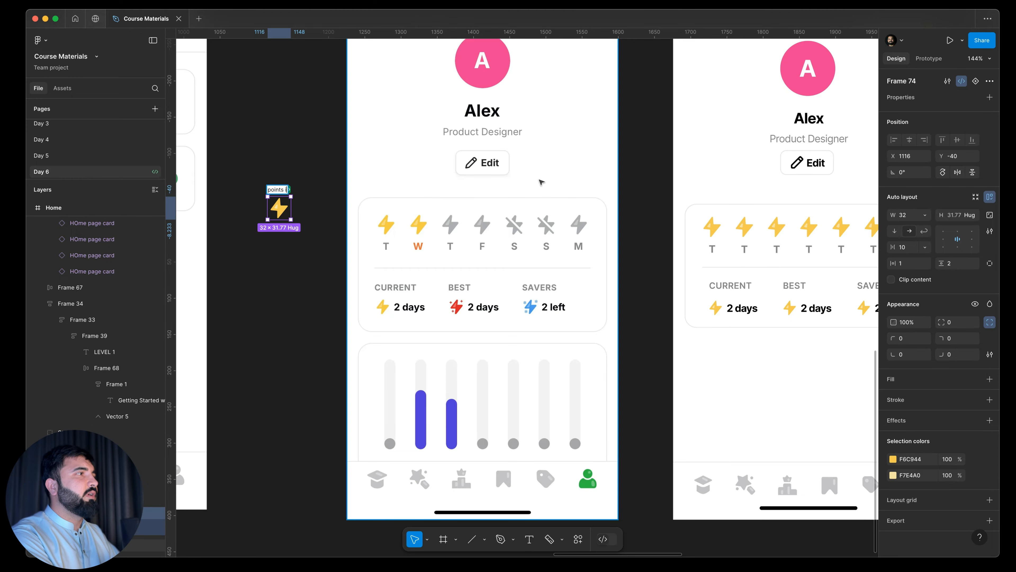
pyautogui.write('con')
pyautogui.press('Return')
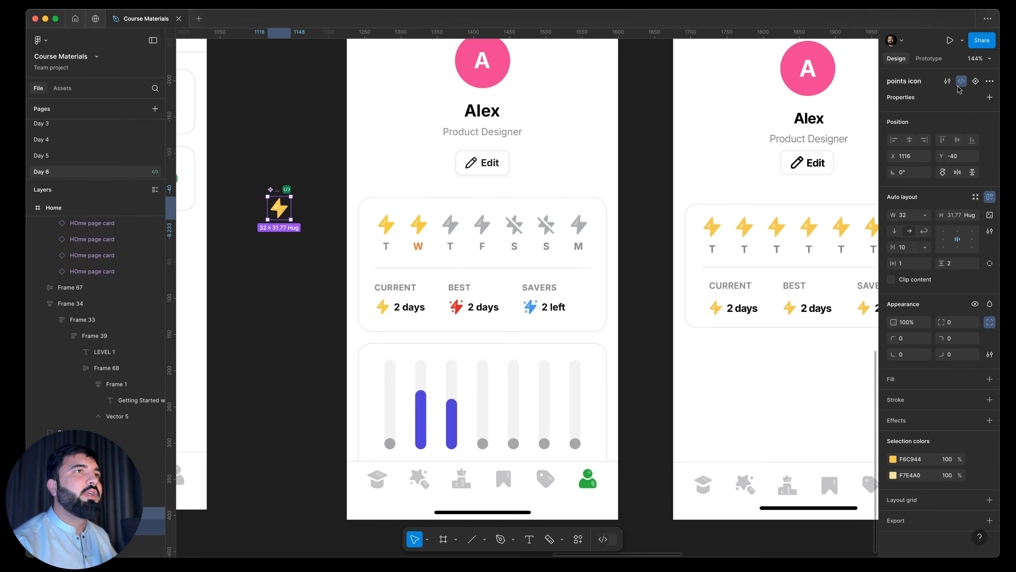
# Add a second variant to the points icon component and recolour its bolt with the Grey and Medum grey styles
pyautogui.click(977, 81)
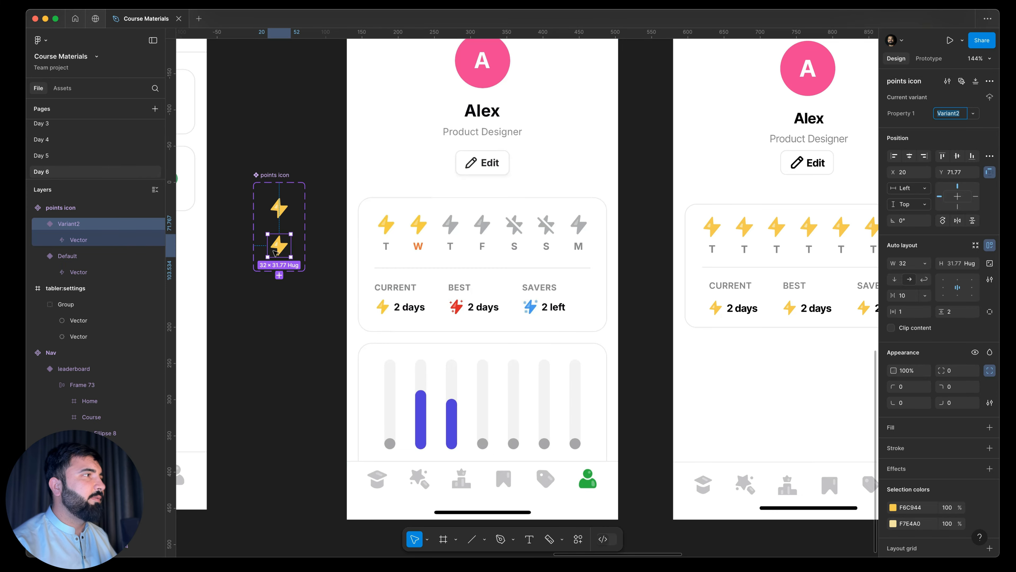
pyautogui.scroll(5, 285, 248)
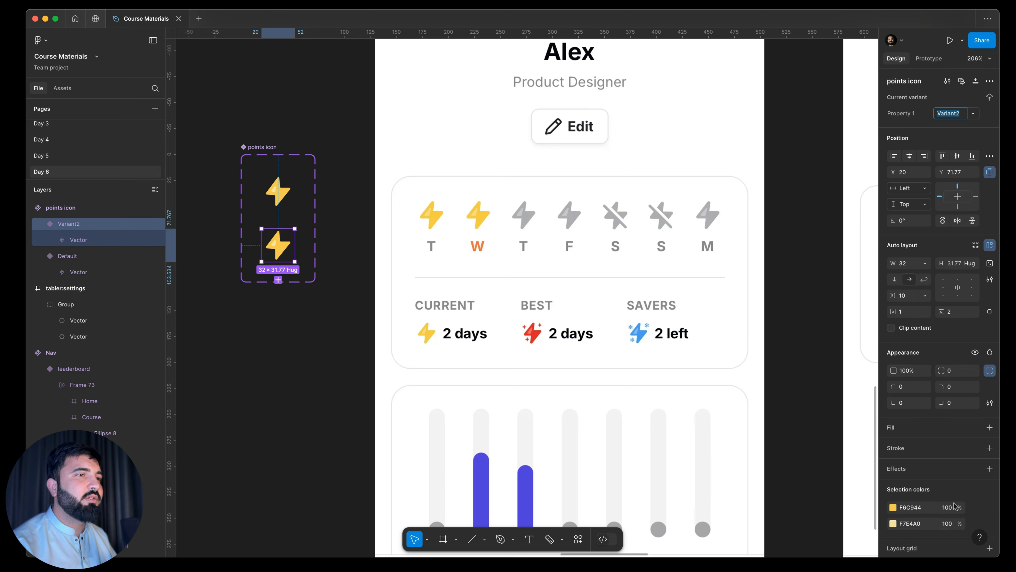
pyautogui.click(975, 507)
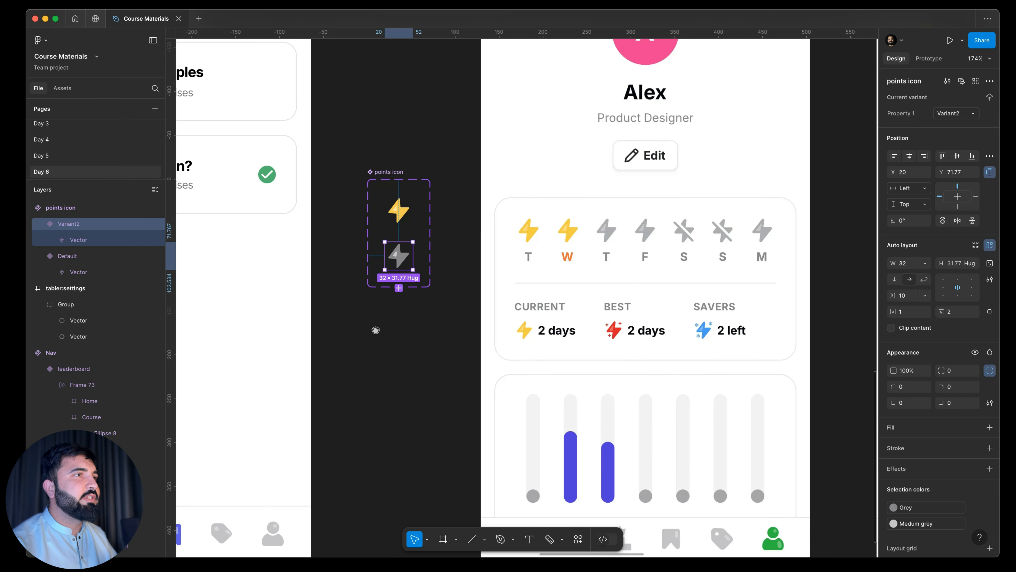
# Add a third variant to the points icon component, below the grey lightning bolt
pyautogui.hscroll(3, 587, 236)
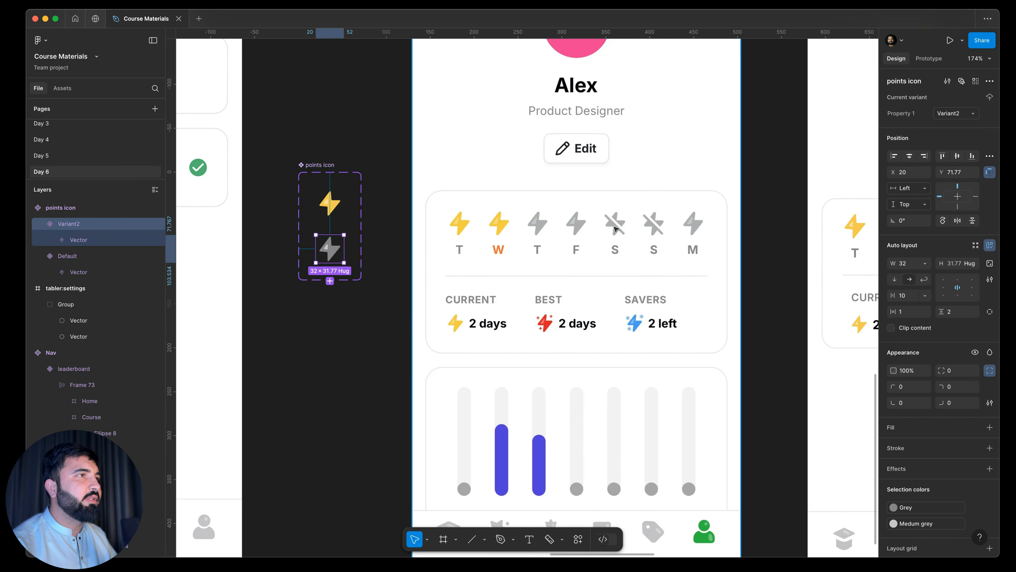
pyautogui.scroll(5, 615, 228)
pyautogui.scroll(-2, 571, 251)
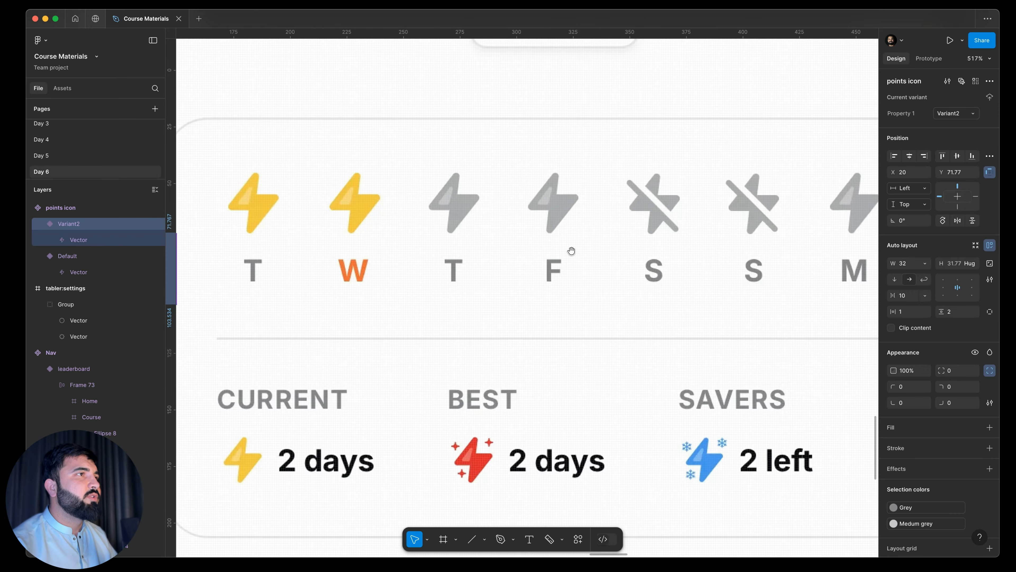
pyautogui.scroll(-3, 571, 251)
pyautogui.hscroll(-3, 475, 360)
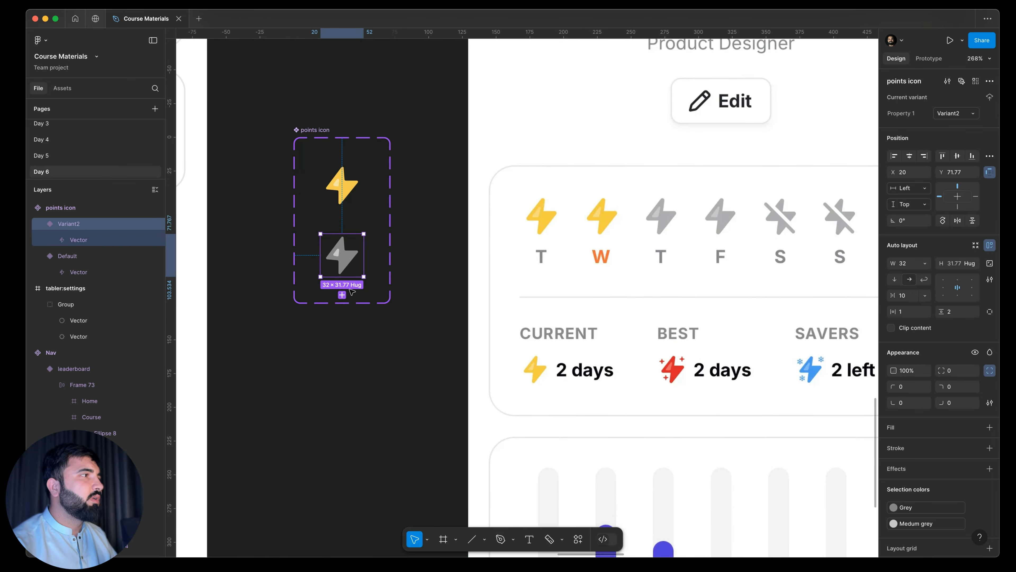
pyautogui.click(343, 295)
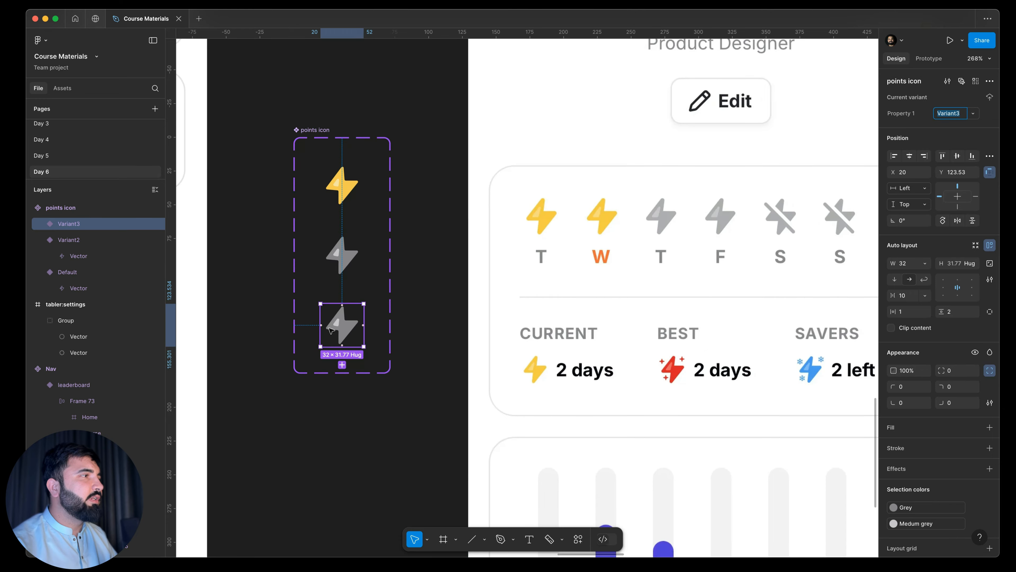
pyautogui.scroll(3, 331, 331)
pyautogui.scroll(-3, 331, 331)
pyautogui.click(341, 354)
pyautogui.click(340, 344)
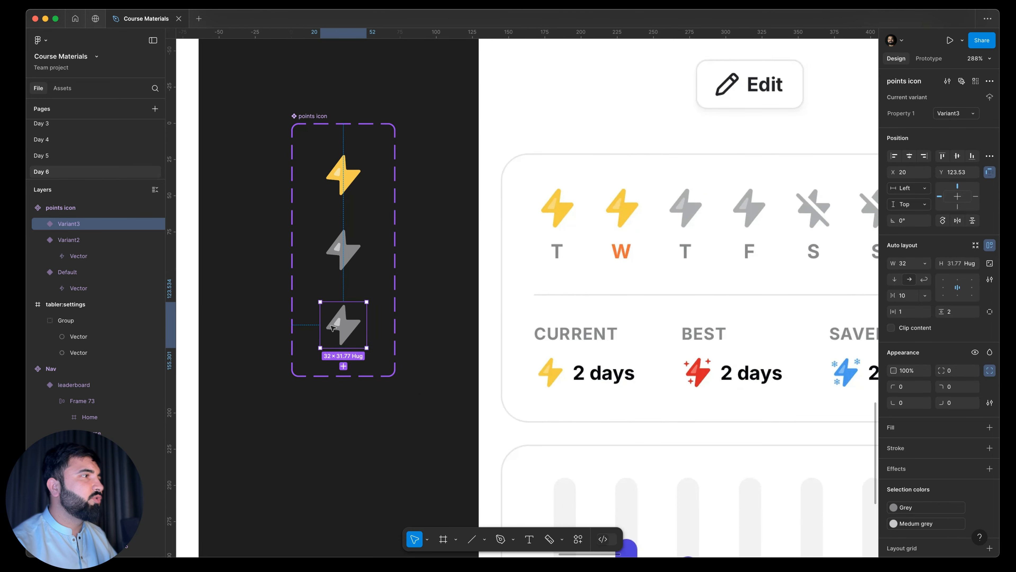
# Draw a diagonal line about 30 long across the third variant's bolt, sloping down from upper left to lower right
pyautogui.scroll(5, 337, 325)
pyautogui.click(347, 325)
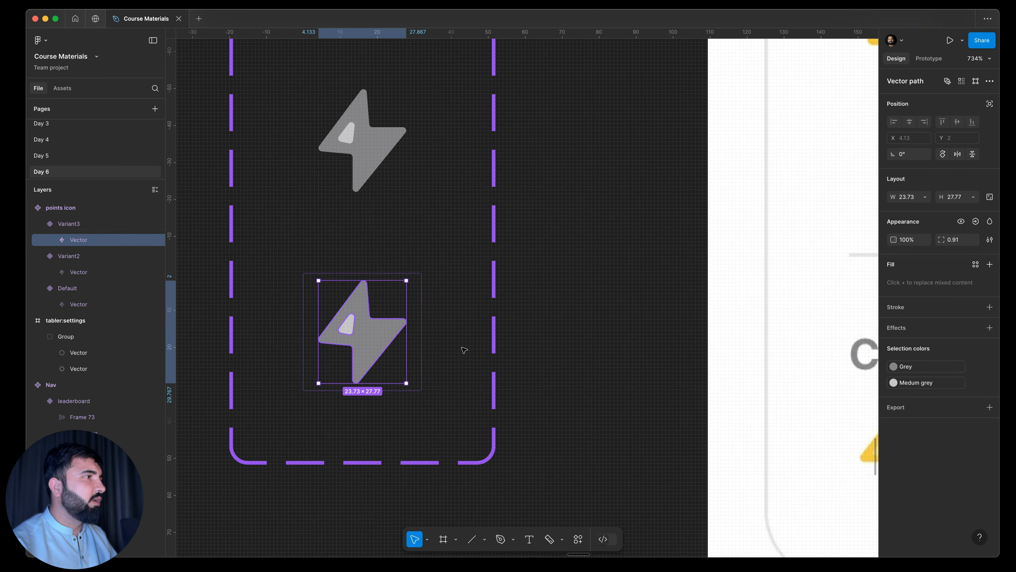
pyautogui.press('Escape')
pyautogui.click(468, 540)
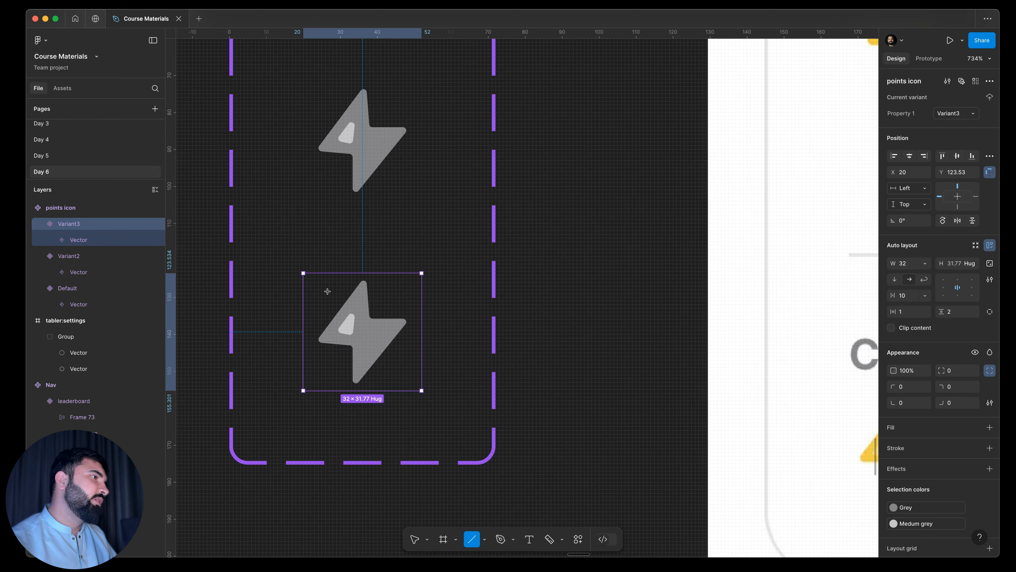
pyautogui.moveTo(329, 289); pyautogui.dragTo(388, 381)
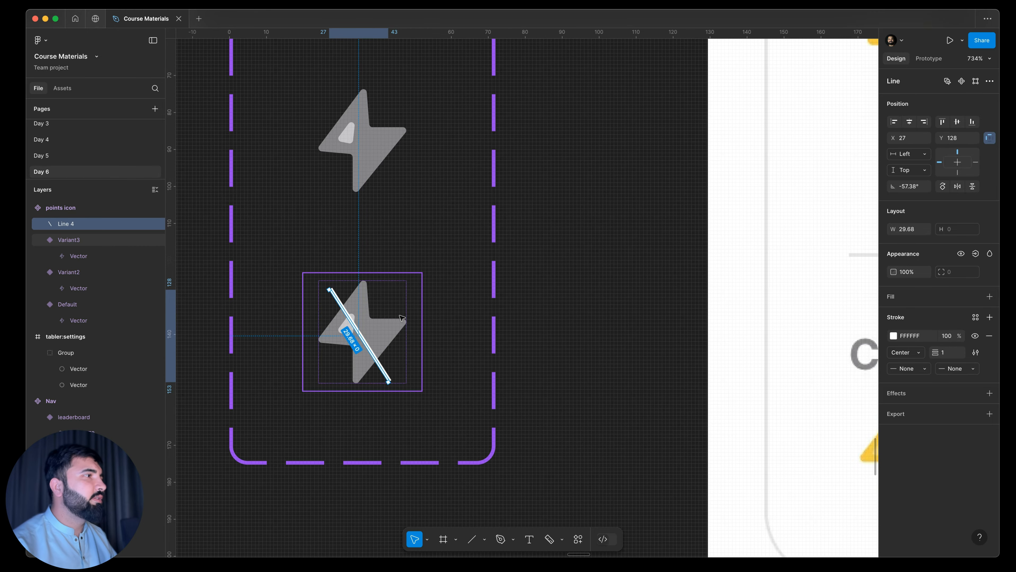
# Try a Subtract boolean on the diagonal line and the third variant's bolt, then undo it
pyautogui.scroll(5, 373, 356)
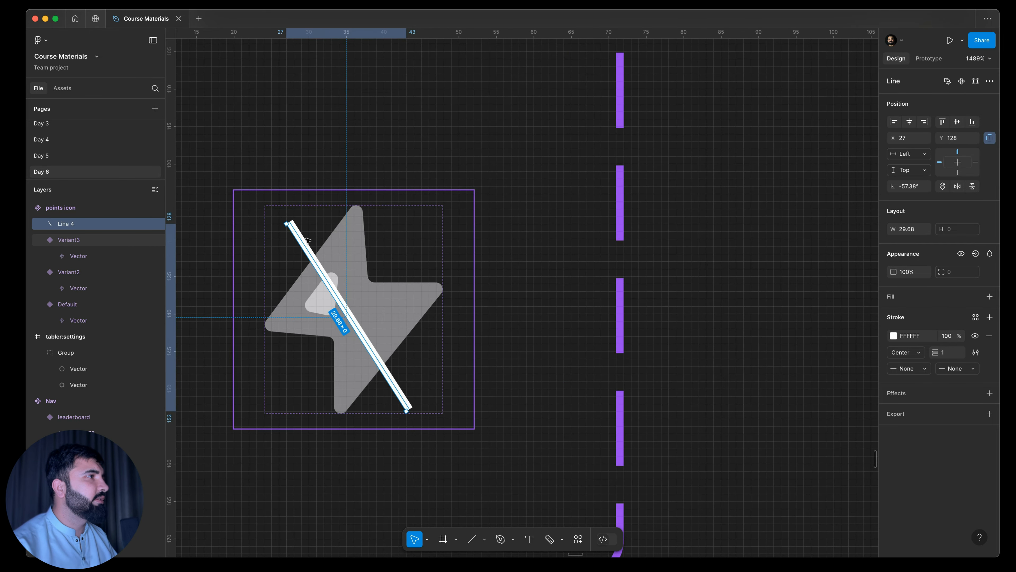
pyautogui.keyDown('shift'); pyautogui.click(347, 222); pyautogui.keyUp('shift')
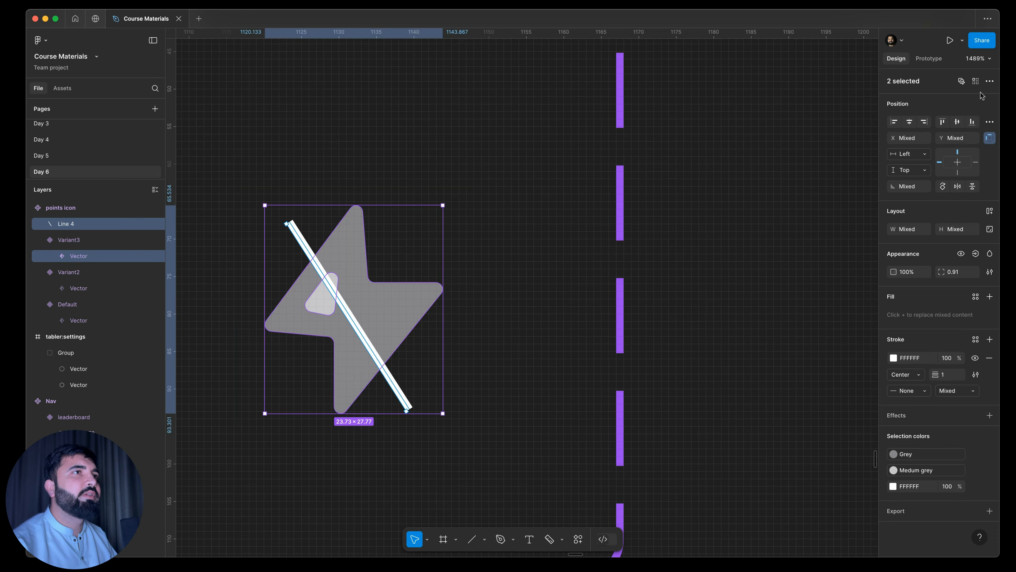
pyautogui.click(989, 82)
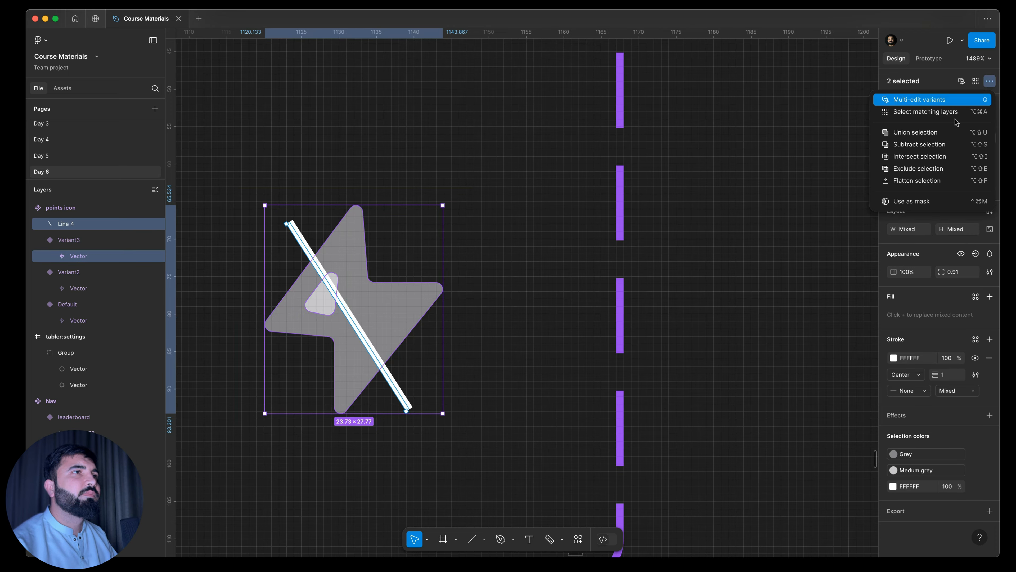
pyautogui.click(936, 145)
pyautogui.press('super+z')
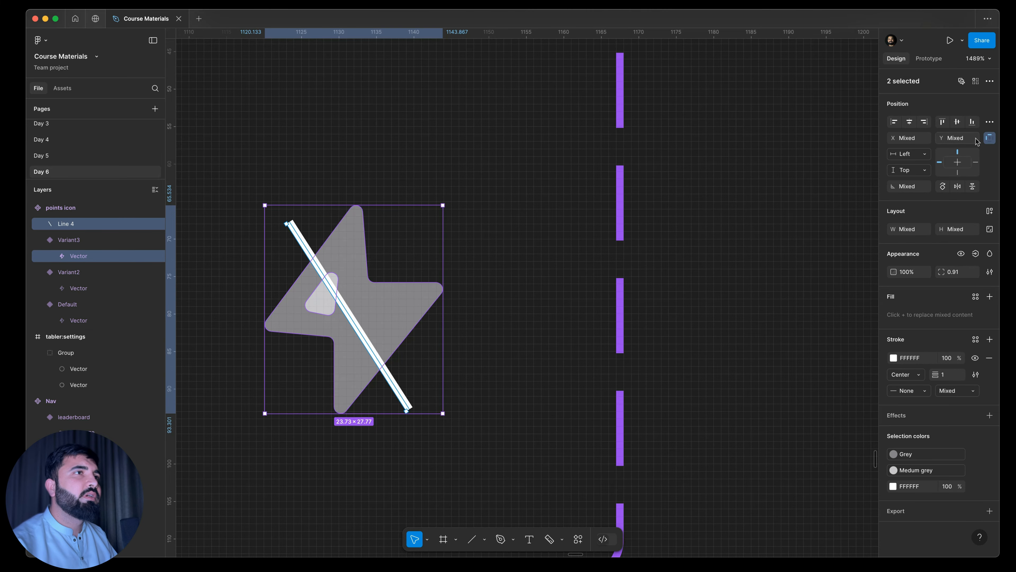
# Try an Intersect boolean on the line and the bolt vector, then undo it
pyautogui.click(991, 83)
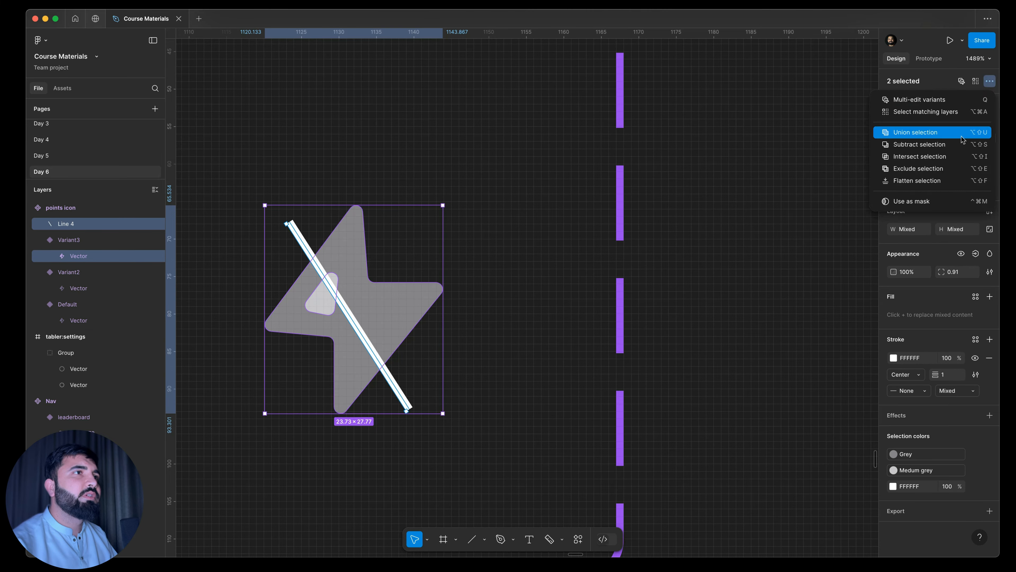
pyautogui.click(941, 157)
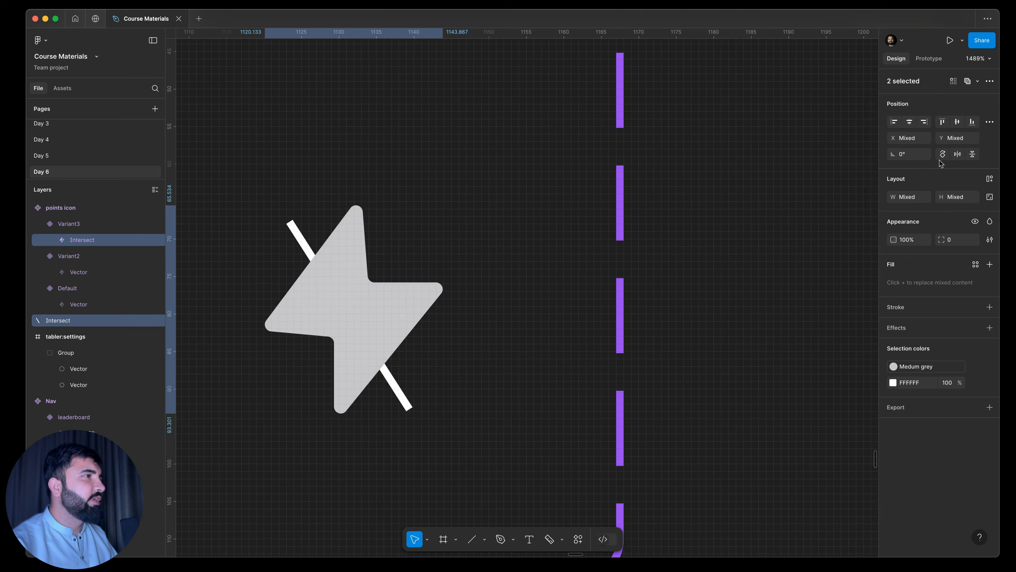
pyautogui.press('super+z')
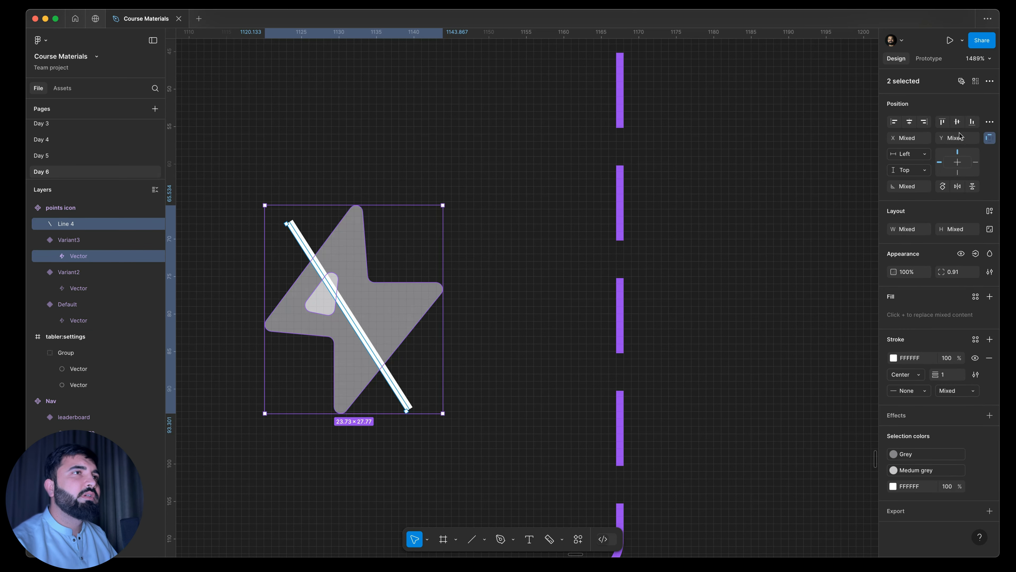
# Try an Exclude boolean on the line and the bolt vector, then undo it
pyautogui.click(992, 122)
pyautogui.click(989, 117)
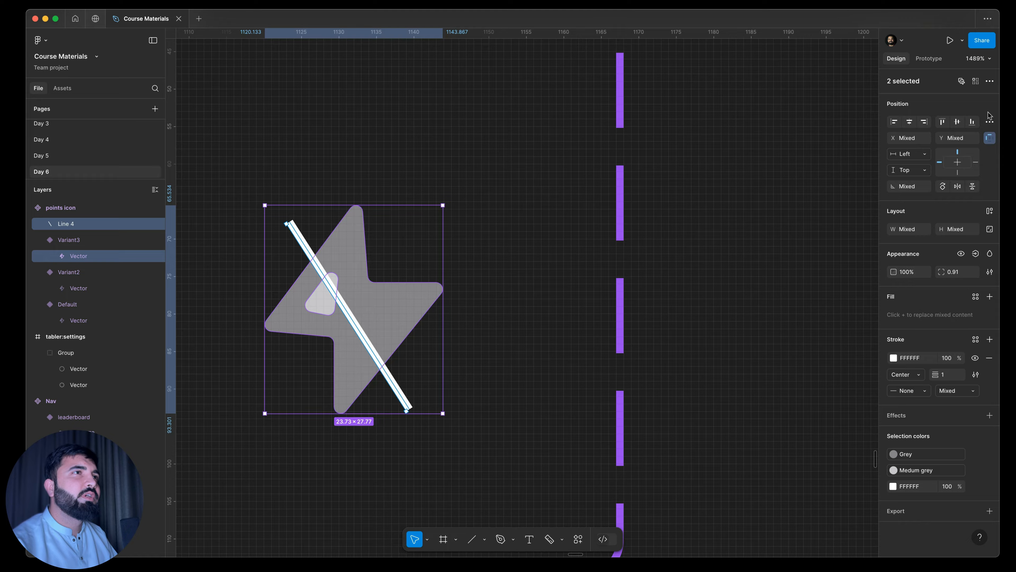
pyautogui.click(990, 81)
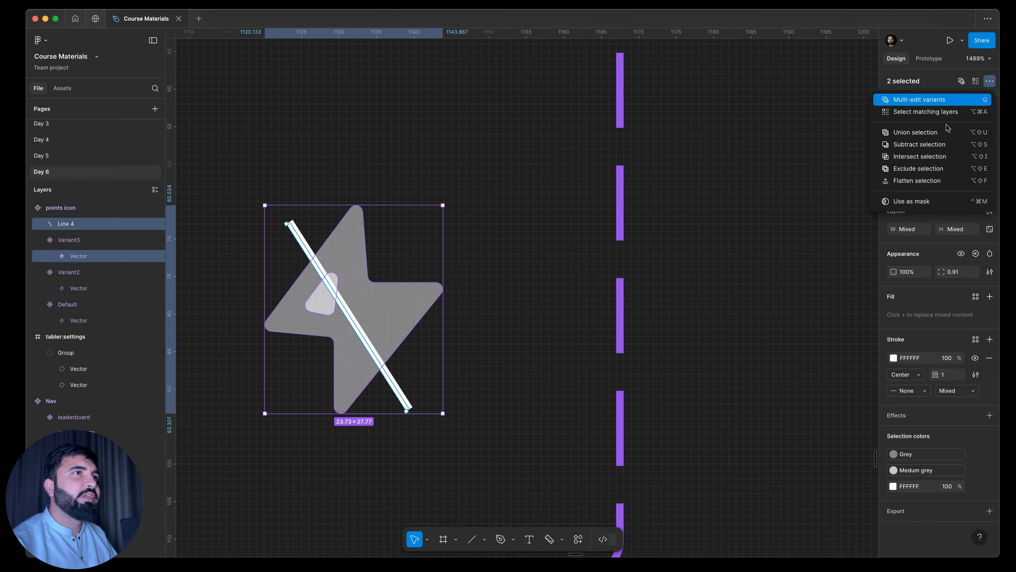
pyautogui.click(921, 169)
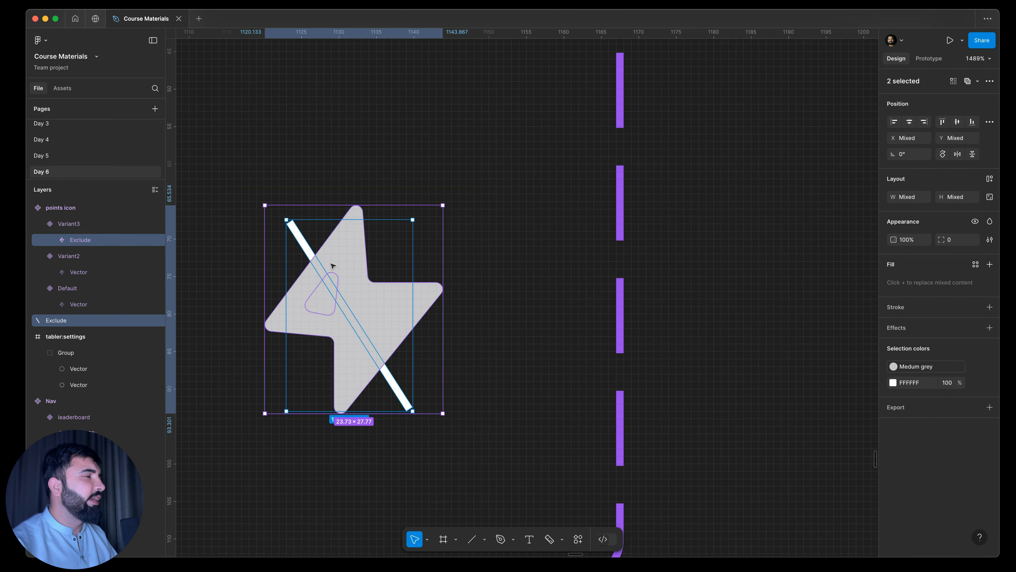
pyautogui.scroll(-10, 333, 265)
pyautogui.scroll(10, 334, 272)
pyautogui.scroll(5, 342, 275)
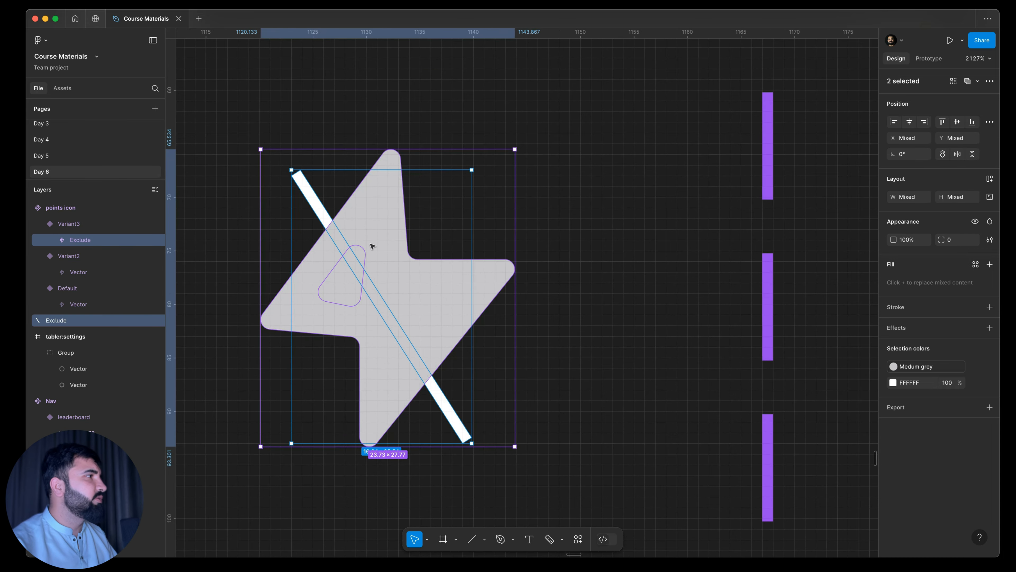
pyautogui.press('cmd+z')
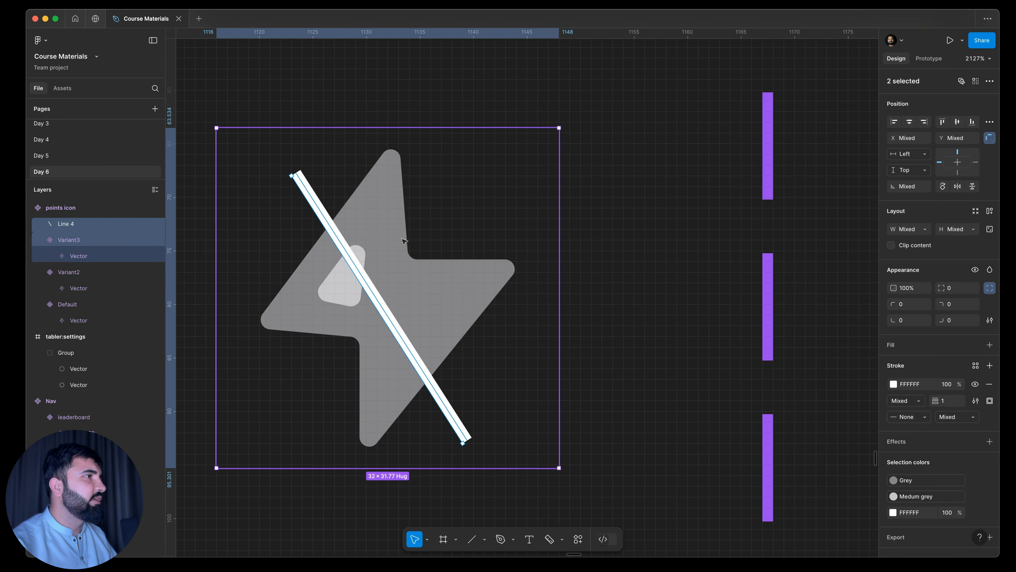
# Remove the lighter highlight shape inside the third variant's bolt by deleting its vector points
pyautogui.click(380, 261)
pyautogui.doubleClick(373, 262)
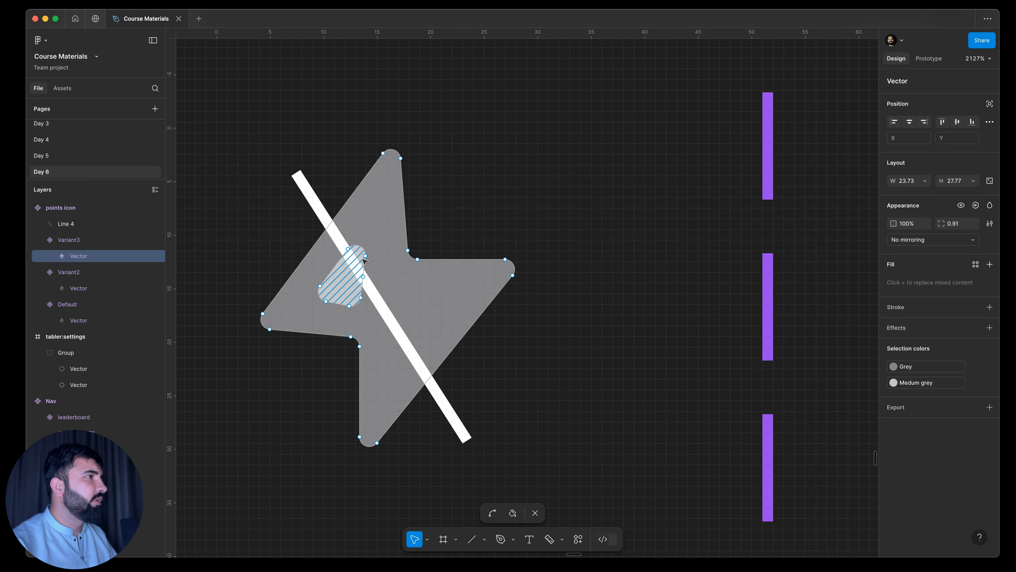
pyautogui.scroll(3, 371, 258)
pyautogui.moveTo(360, 274)
pyautogui.mouseDown()
pyautogui.moveTo(381, 280)
pyautogui.moveTo(385, 261)
pyautogui.mouseUp()
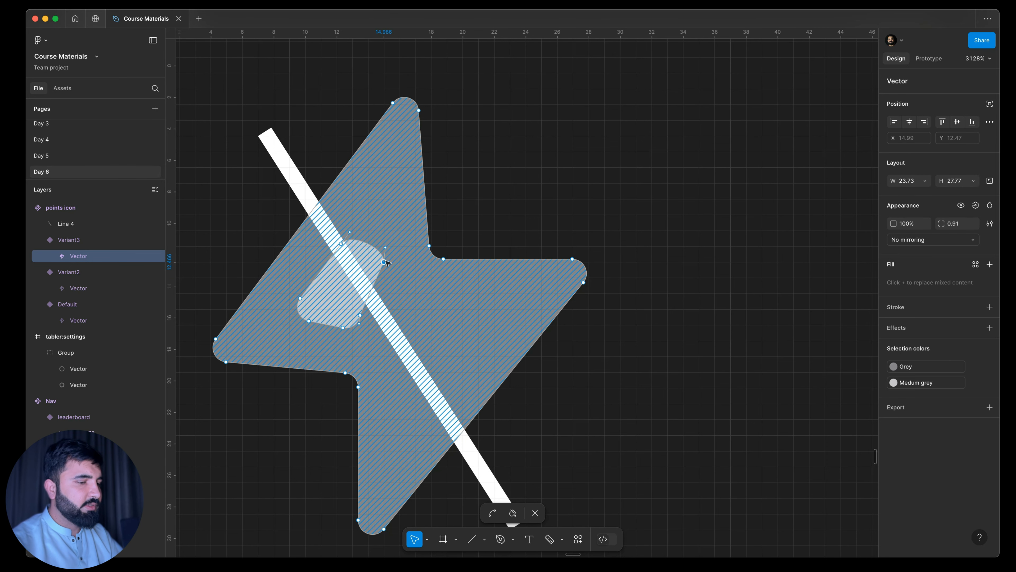
pyautogui.press('BackSpace')
pyautogui.click(341, 245)
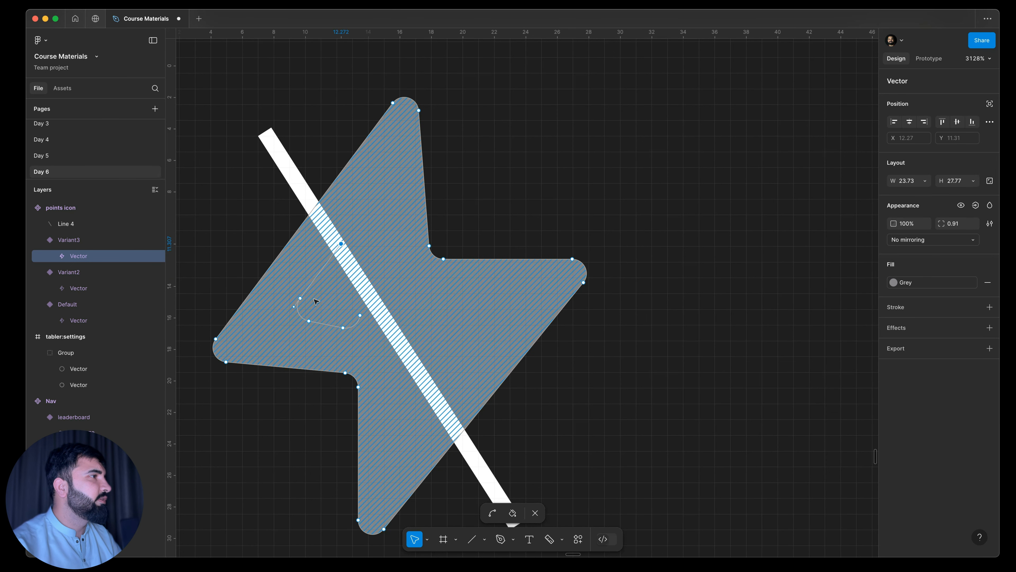
pyautogui.click(300, 299)
pyautogui.press('BackSpace')
pyautogui.click(309, 321)
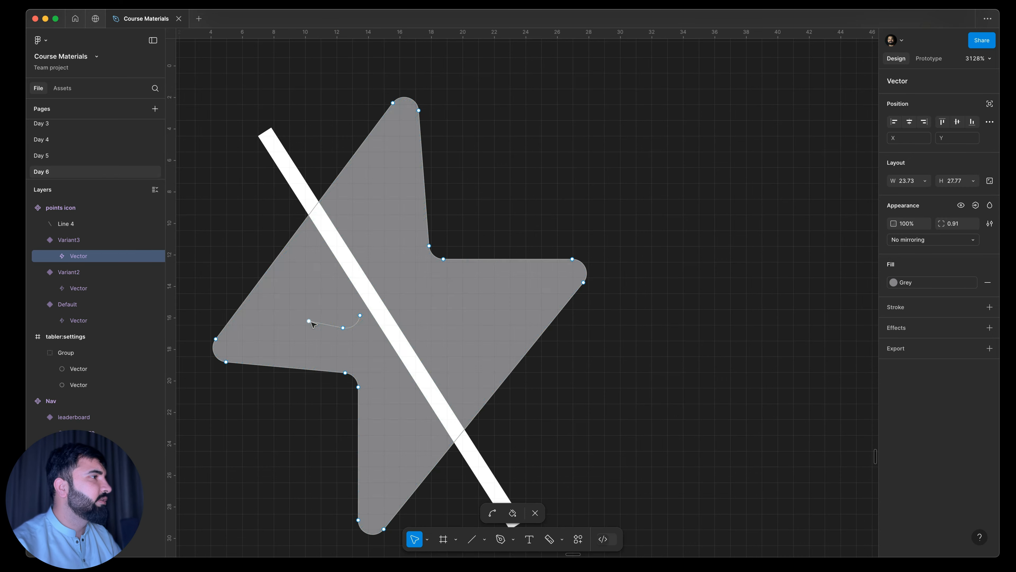
pyautogui.press('BackSpace')
pyautogui.click(348, 325)
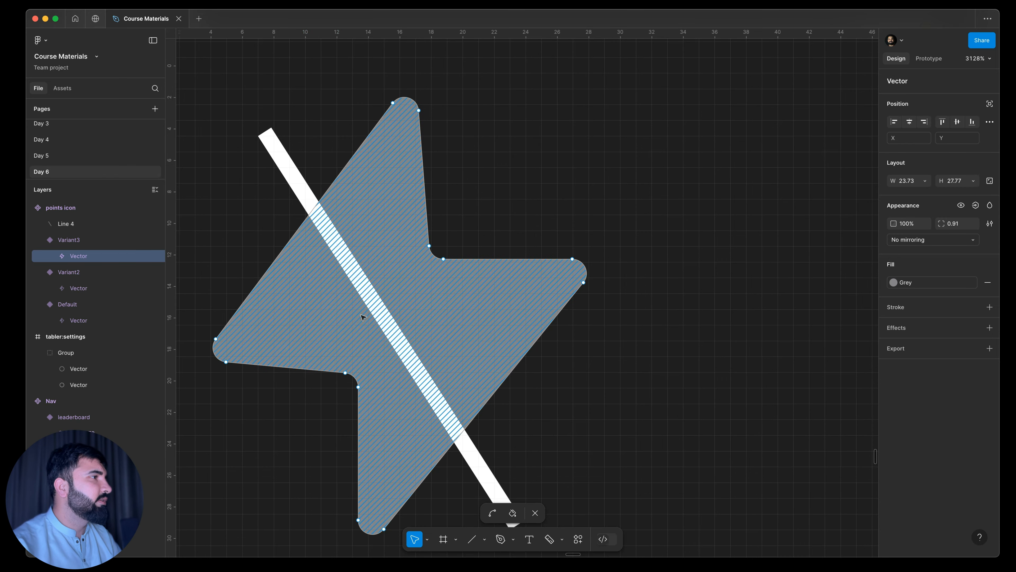
pyautogui.press('BackSpace')
pyautogui.press('Escape')
pyautogui.press('Escape')
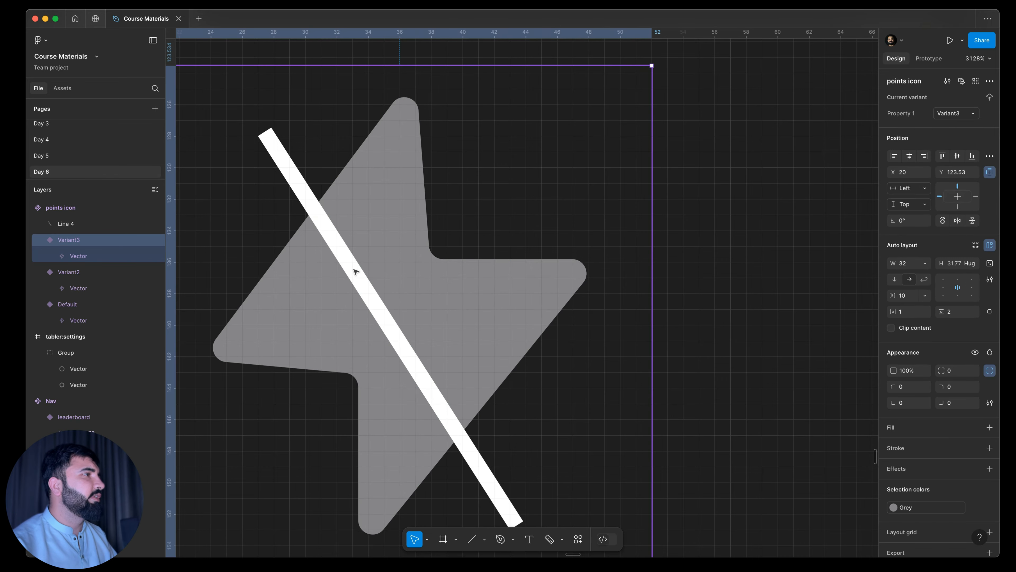
# Try to subtract the diagonal line from the plain grey bolt, then undo the operation
pyautogui.click(353, 268)
pyautogui.keyDown('shift'); pyautogui.click(398, 225); pyautogui.keyUp('shift')
pyautogui.keyDown('shift'); pyautogui.click(397, 224); pyautogui.keyUp('shift')
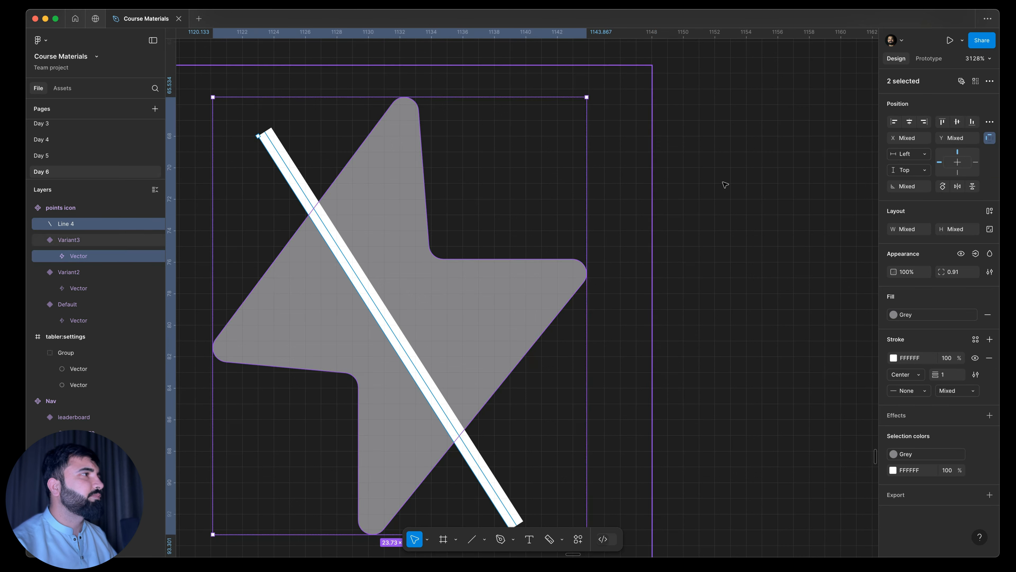
pyautogui.click(990, 121)
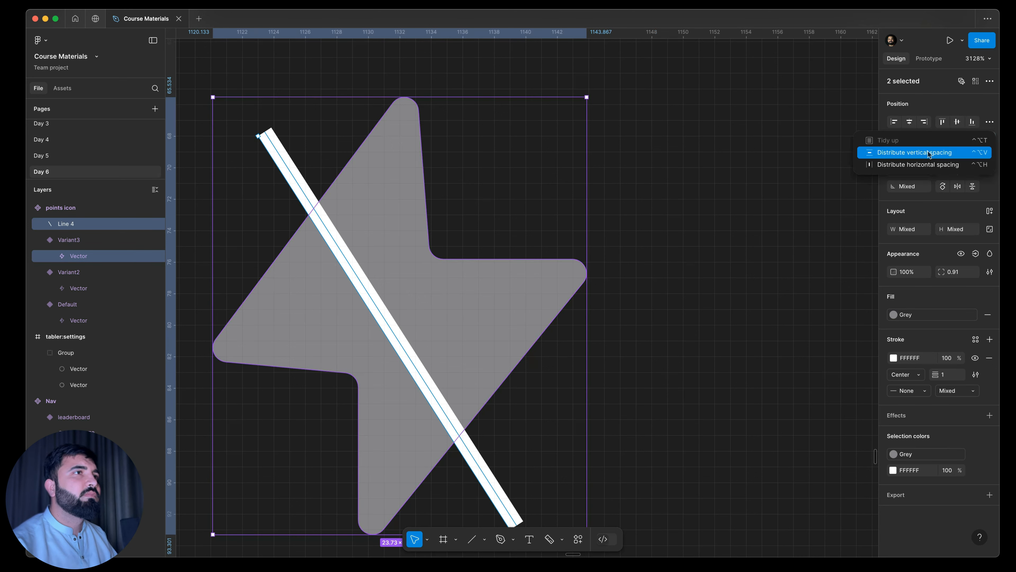
pyautogui.click(990, 81)
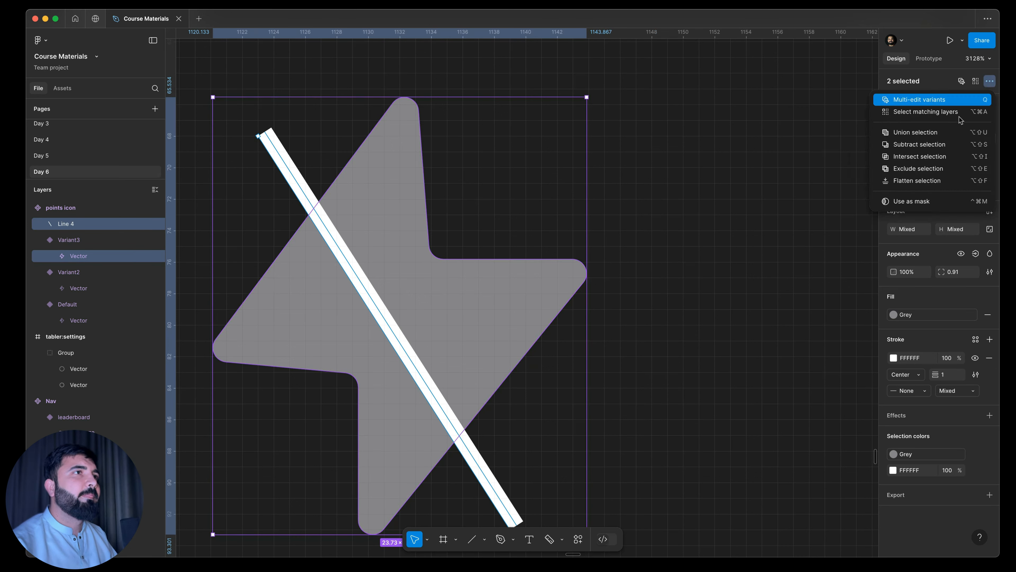
pyautogui.click(927, 145)
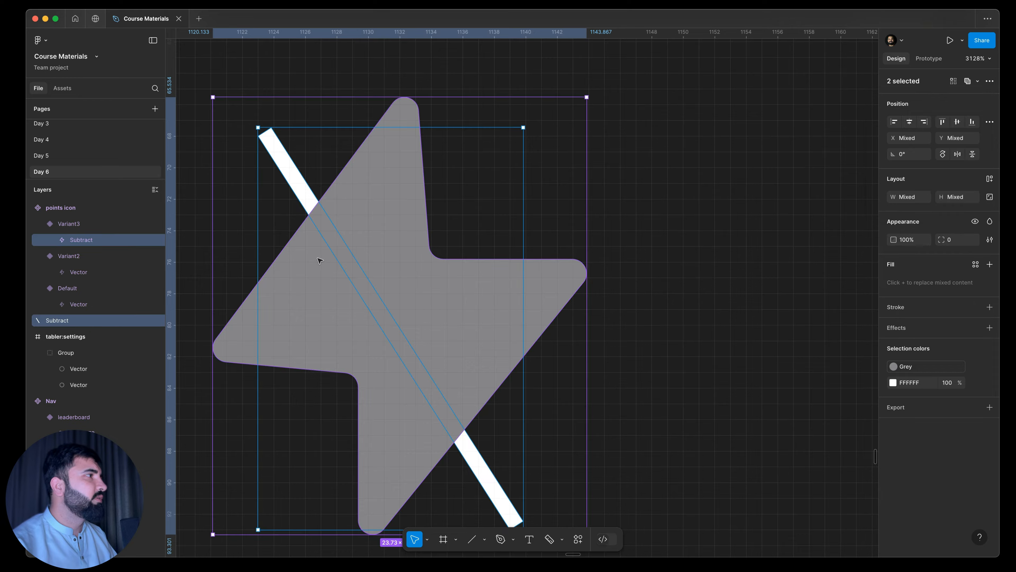
pyautogui.press('super+z')
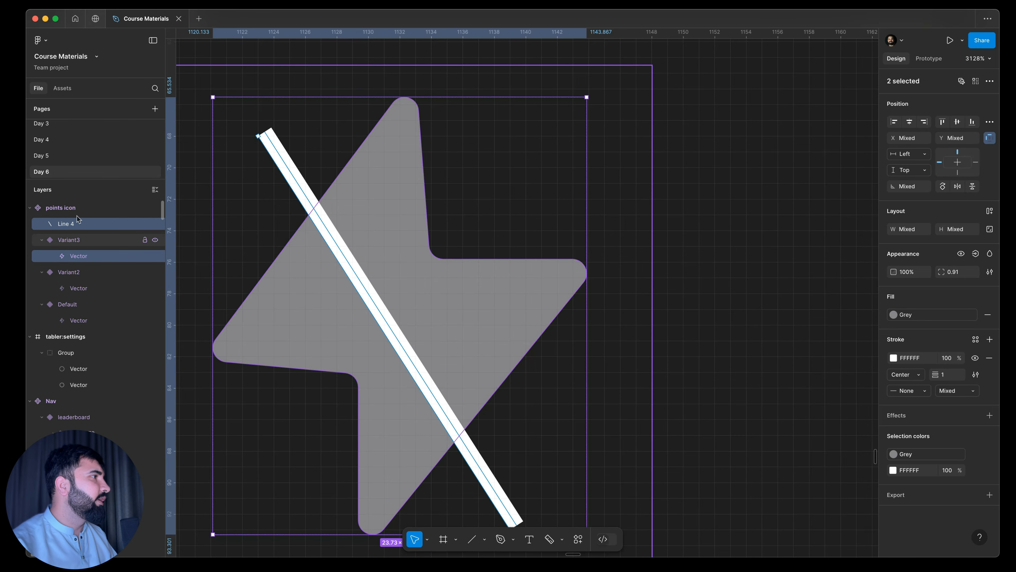
# Move the diagonal line layer inside the third variant and make it ignore the variant's auto layout
pyautogui.click(70, 242)
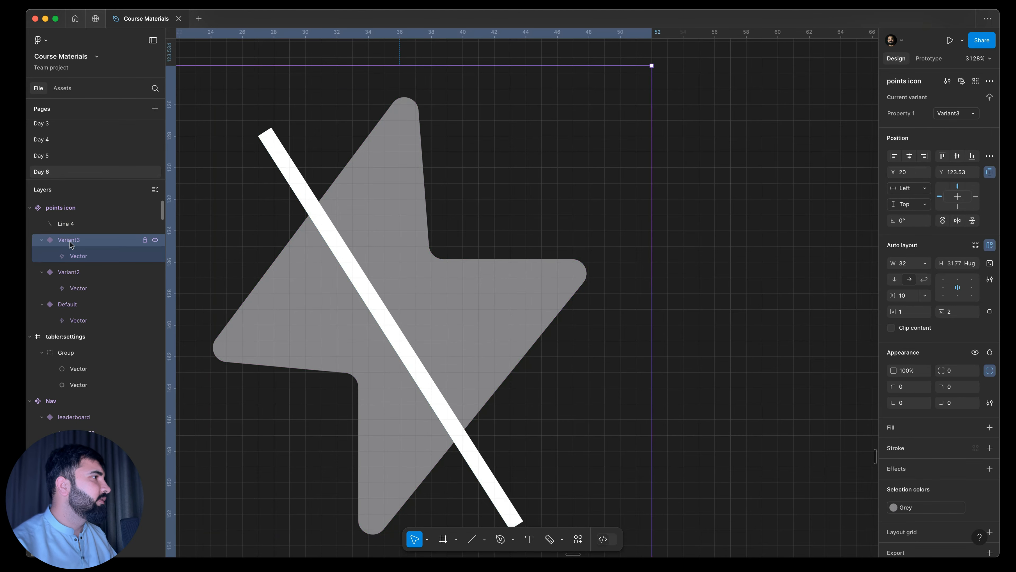
pyautogui.scroll(-5, 414, 211)
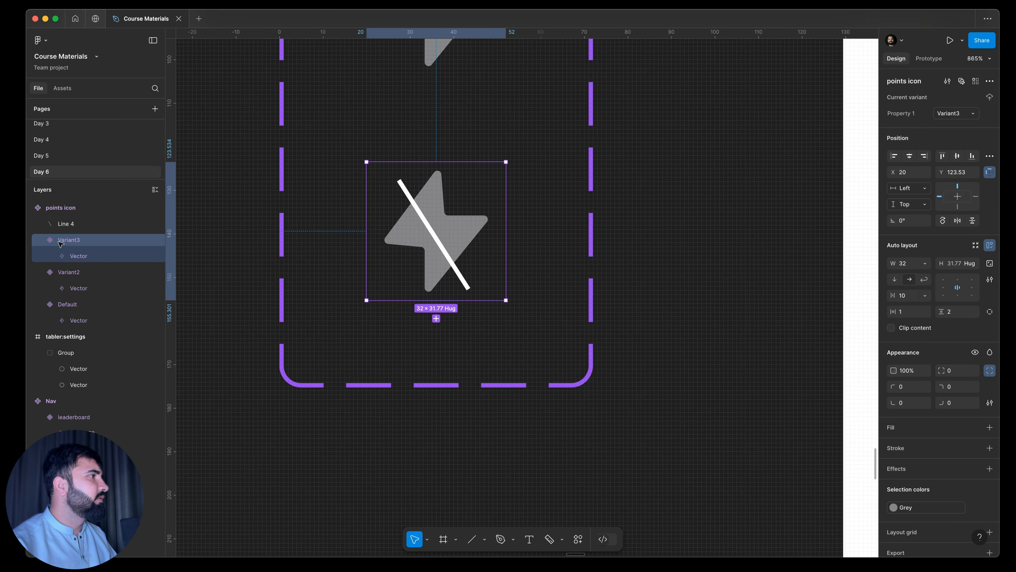
pyautogui.moveTo(63, 225); pyautogui.dragTo(85, 249)
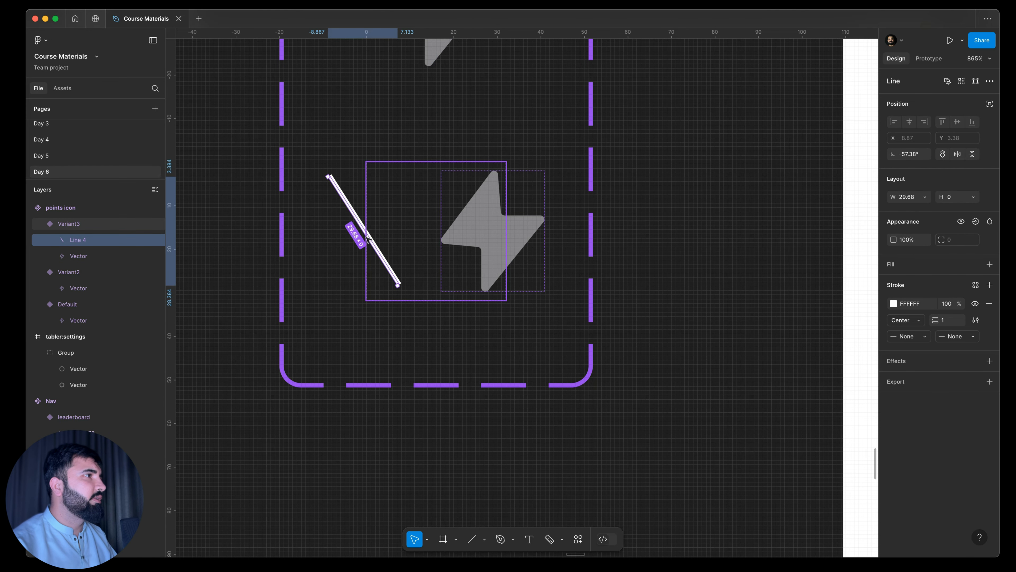
pyautogui.click(990, 104)
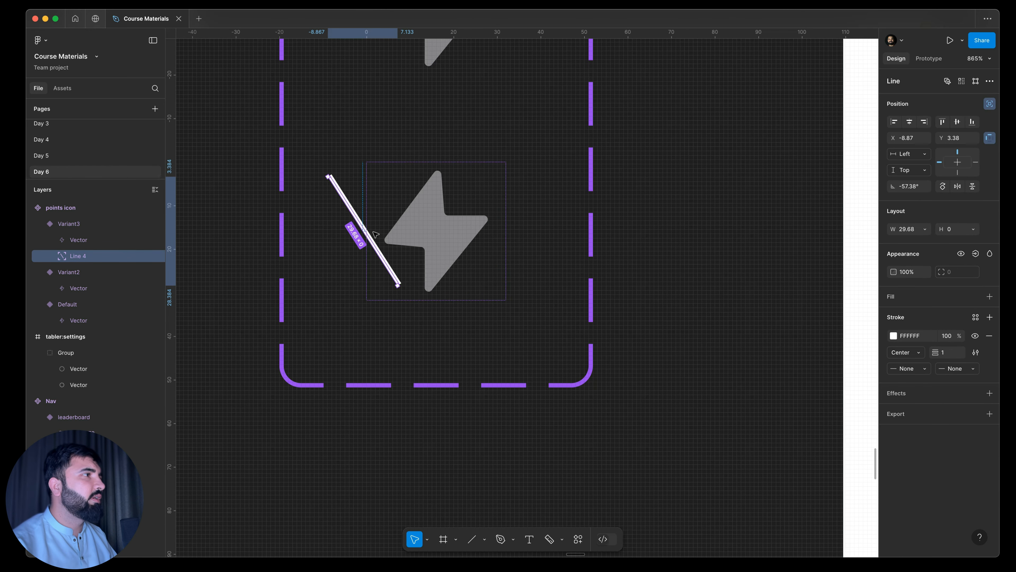
# Move the diagonal line across the third variant's grey bolt and subtract it from the bolt shape
pyautogui.scroll(5, 375, 234)
pyautogui.moveTo(361, 227); pyautogui.dragTo(503, 245)
pyautogui.keyDown('shift'); pyautogui.click(508, 186); pyautogui.keyUp('shift')
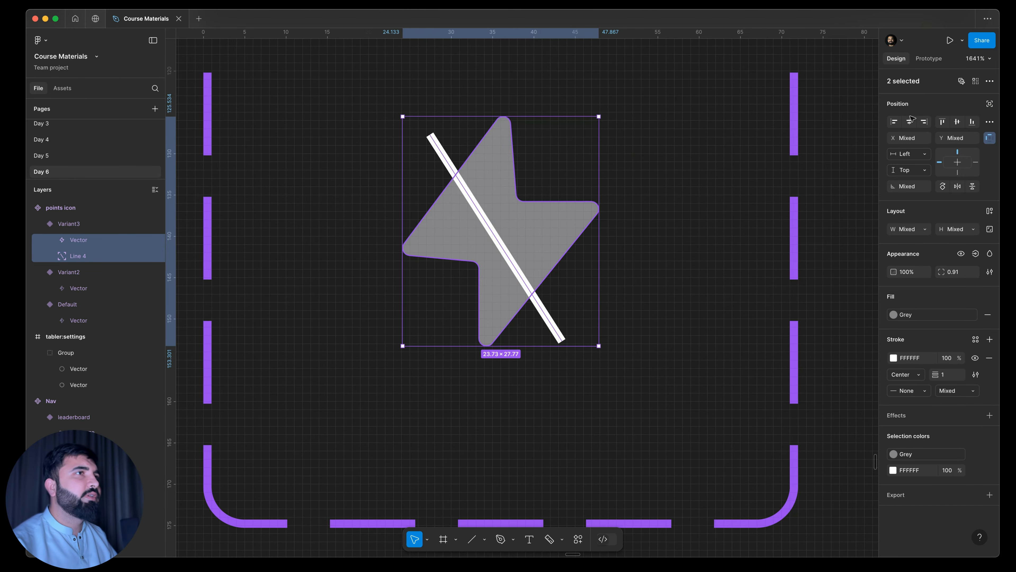
pyautogui.click(990, 81)
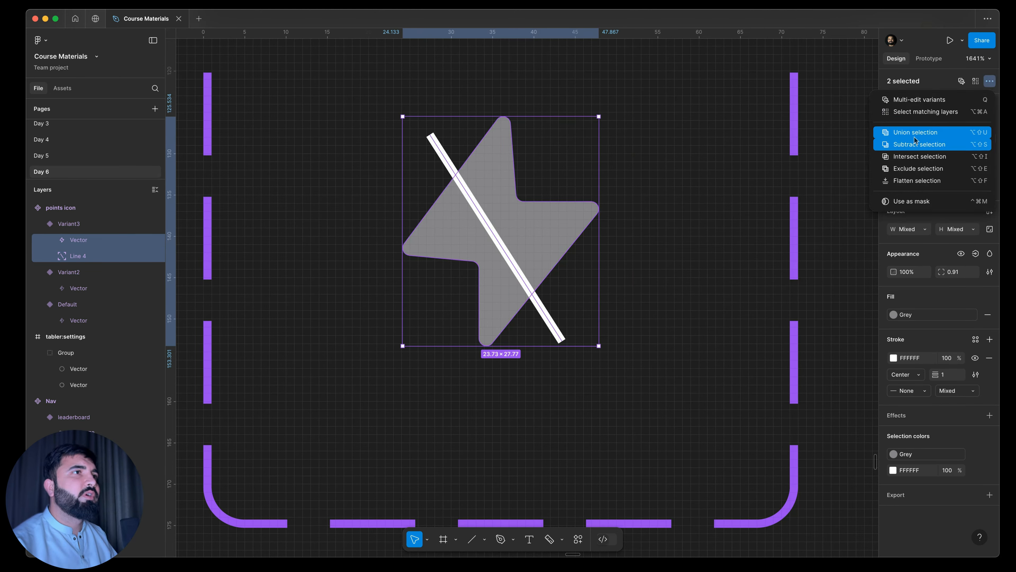
pyautogui.click(913, 149)
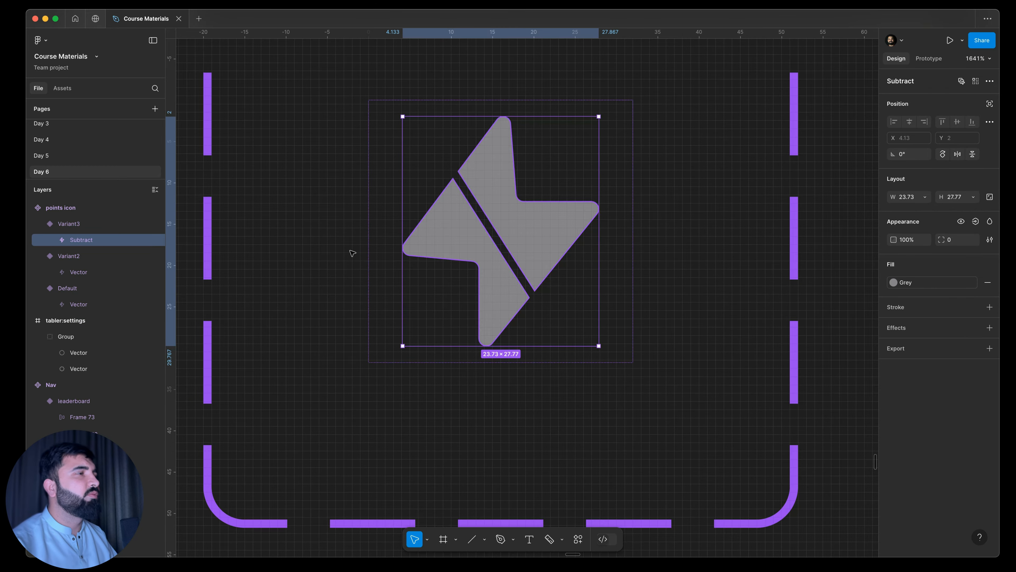
# Widen the diagonal cut in the third variant's bolt by setting the subtracted line's stroke weight to 3
pyautogui.scroll(-10, 449, 220)
pyautogui.scroll(-2, 455, 220)
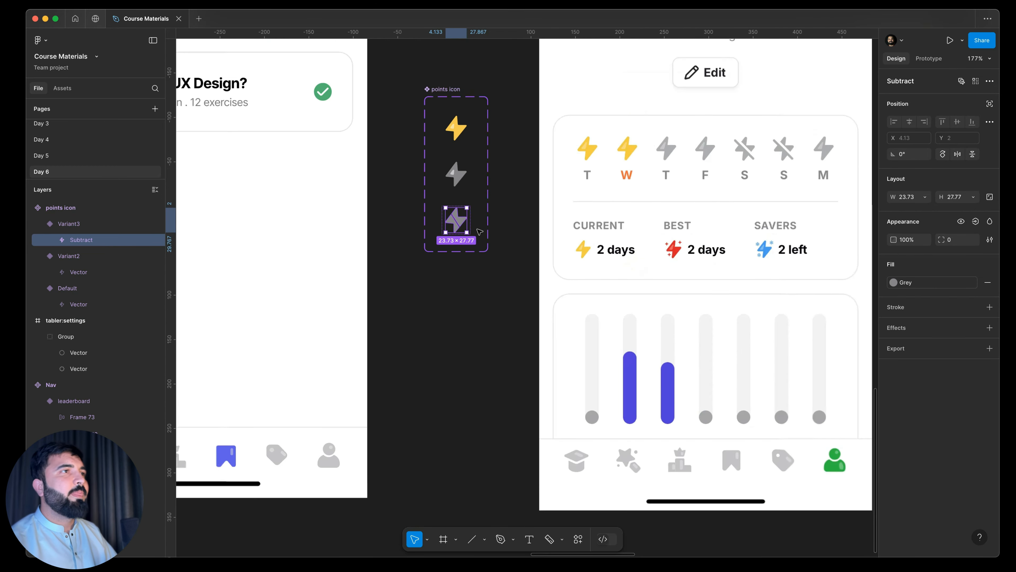
pyautogui.scroll(6, 460, 221)
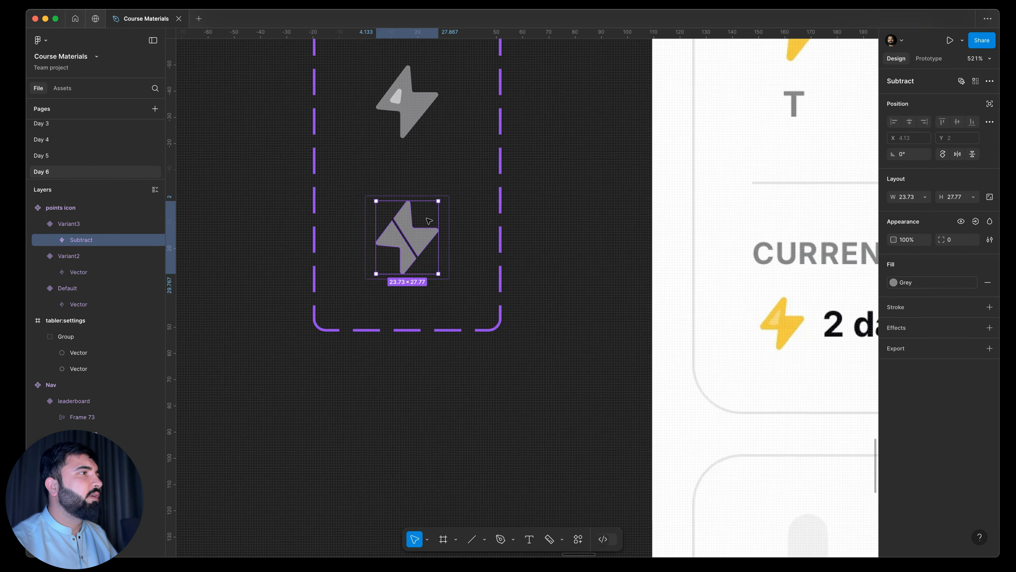
pyautogui.scroll(-3, 405, 235)
pyautogui.scroll(8, 406, 236)
pyautogui.doubleClick(347, 243)
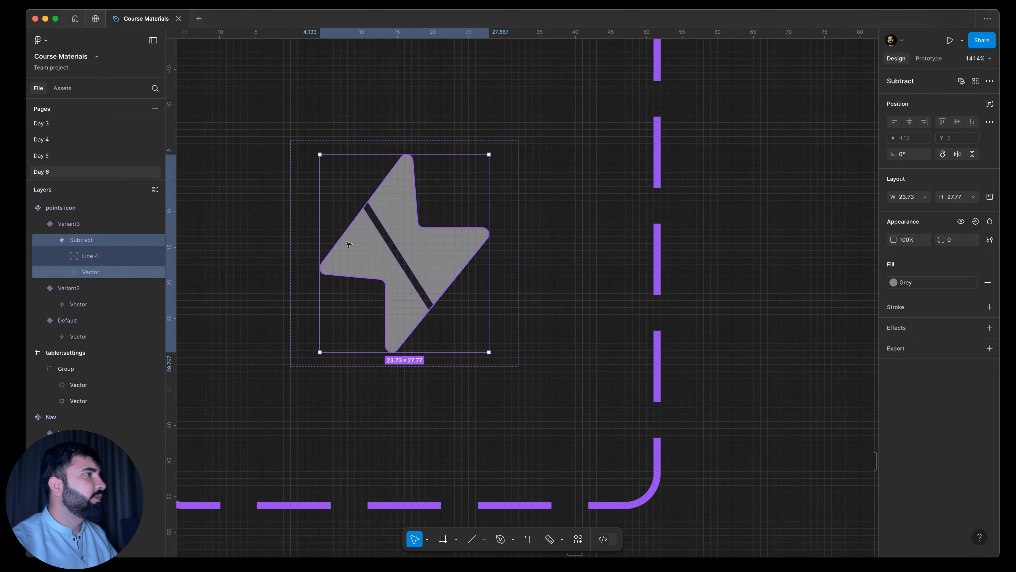
pyautogui.click(85, 258)
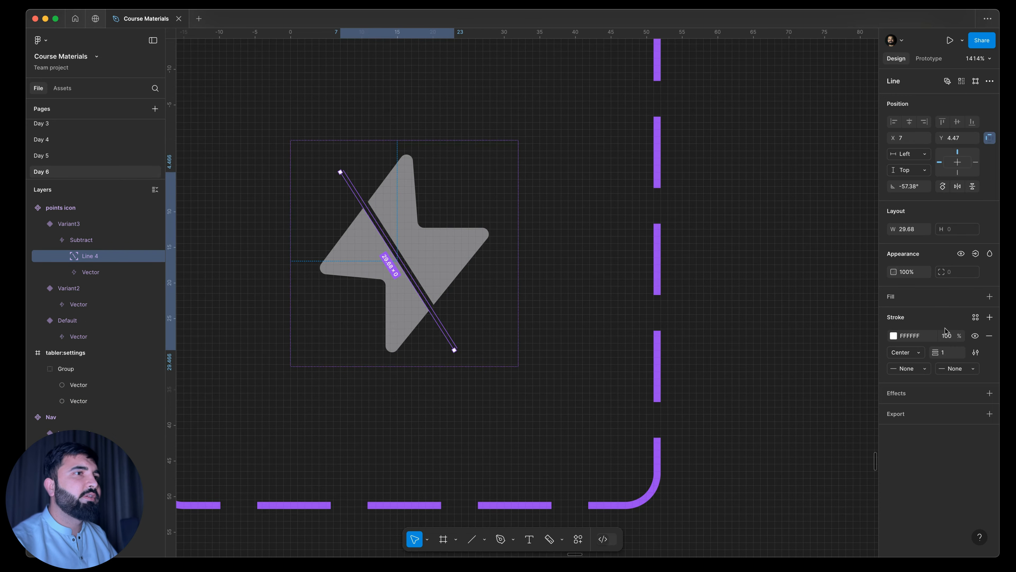
pyautogui.moveTo(936, 355); pyautogui.dragTo(939, 355)
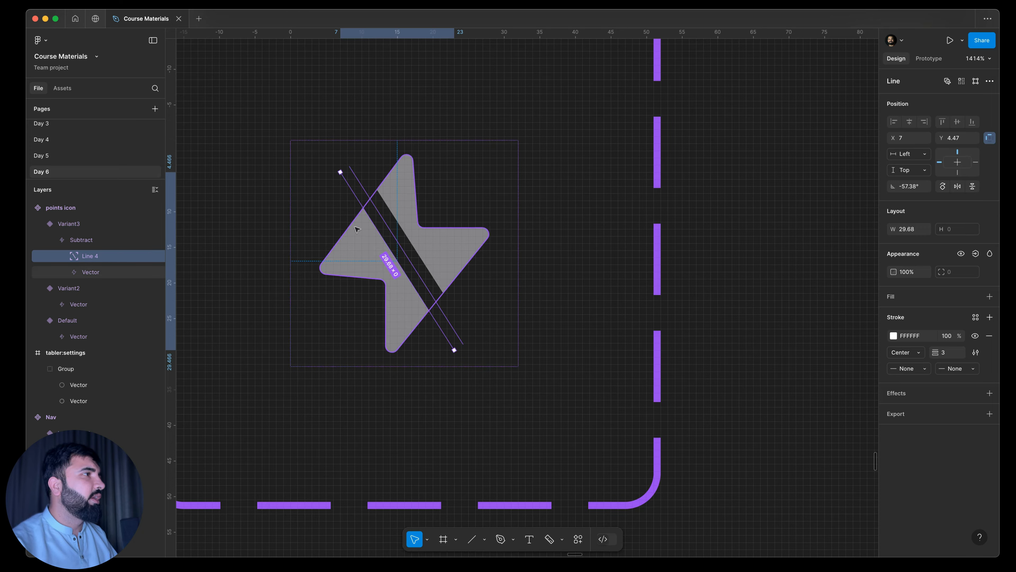
# Draw a second diagonal line about 26 px long beside the cut in the third variant's bolt
pyautogui.click(339, 189)
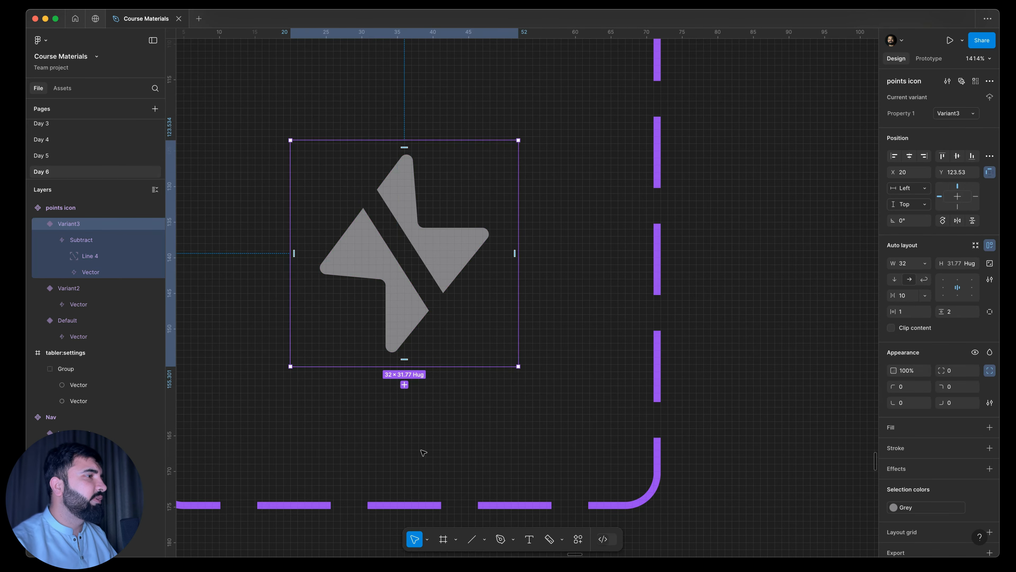
pyautogui.click(471, 539)
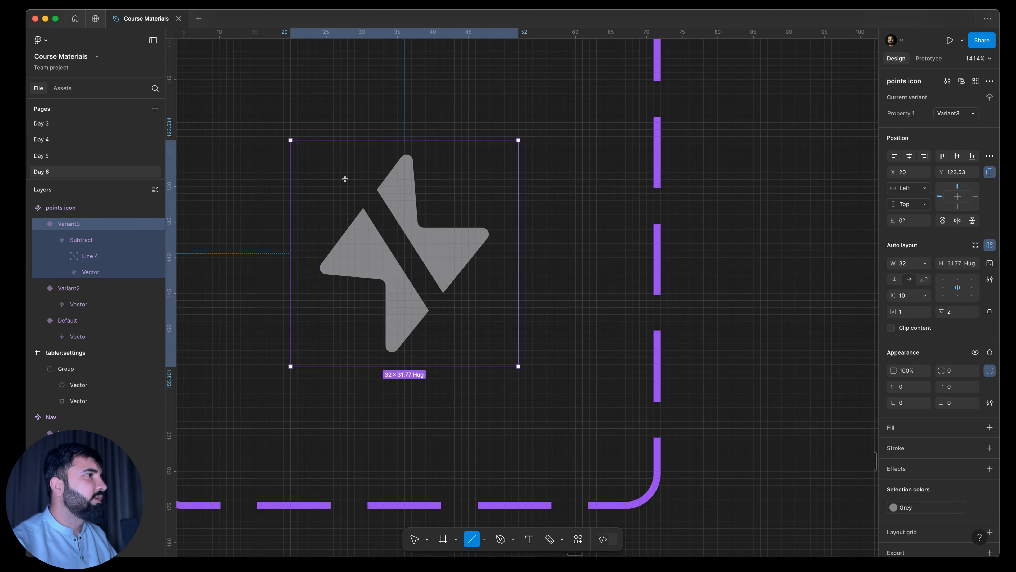
pyautogui.moveTo(347, 179); pyautogui.dragTo(451, 343)
pyautogui.scroll(5, 356, 181)
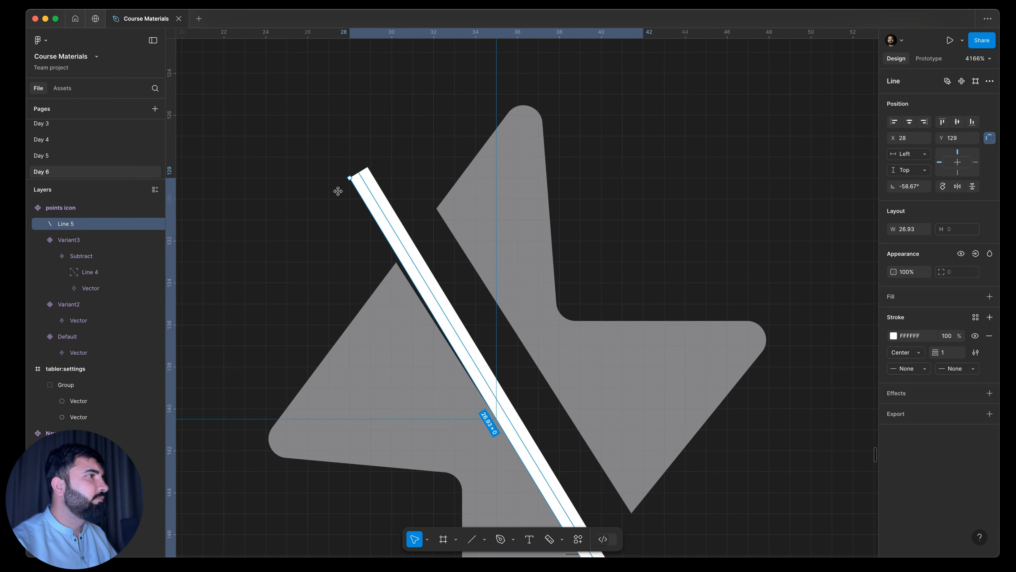
pyautogui.press('Down')
pyautogui.scroll(-5, 357, 189)
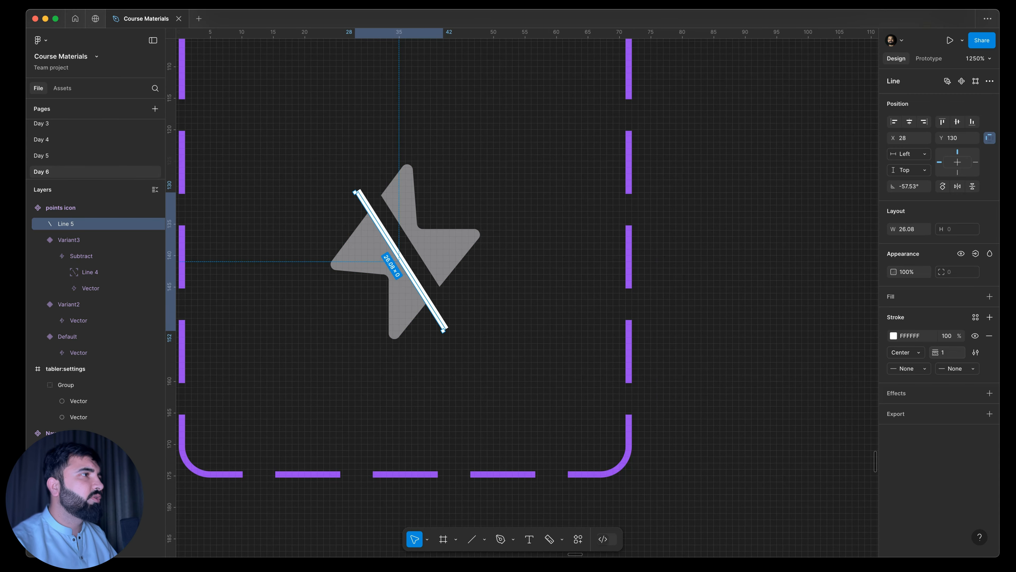
# Set the new diagonal line's stroke weight to 2 and shift it slightly along the cut's edge
pyautogui.moveTo(936, 353); pyautogui.dragTo(938, 354)
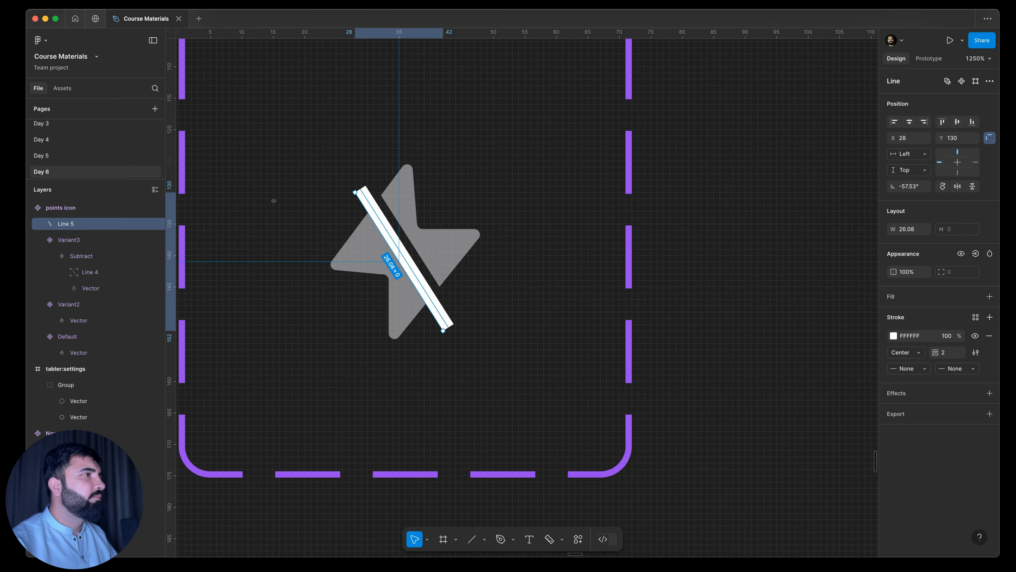
pyautogui.scroll(5, 336, 184)
pyautogui.moveTo(375, 215); pyautogui.dragTo(369, 213)
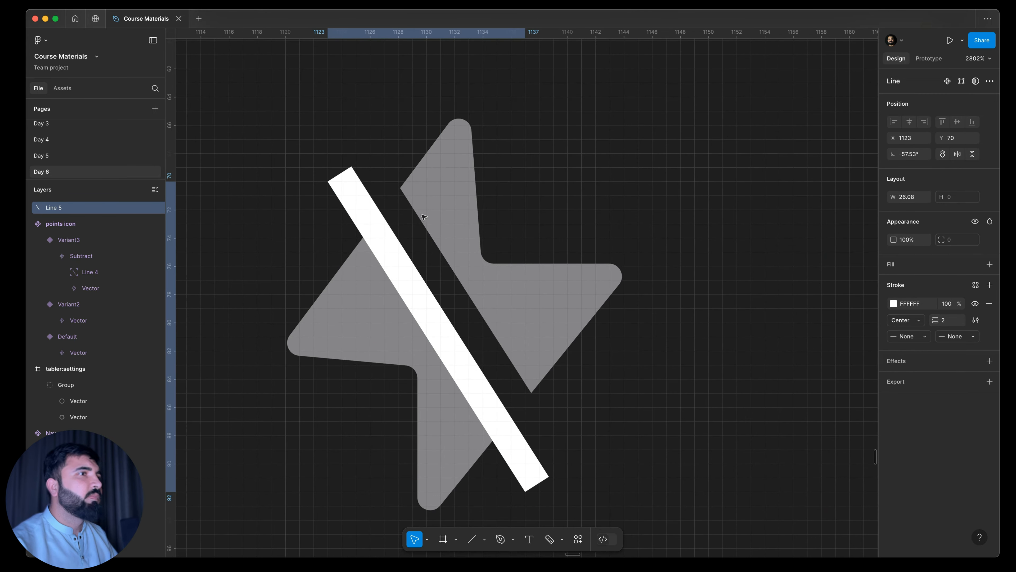
# Give both ends of the new diagonal line Round caps, as on the reference's crossed-out bolts
pyautogui.scroll(-15, 423, 217)
pyautogui.scroll(8, 734, 140)
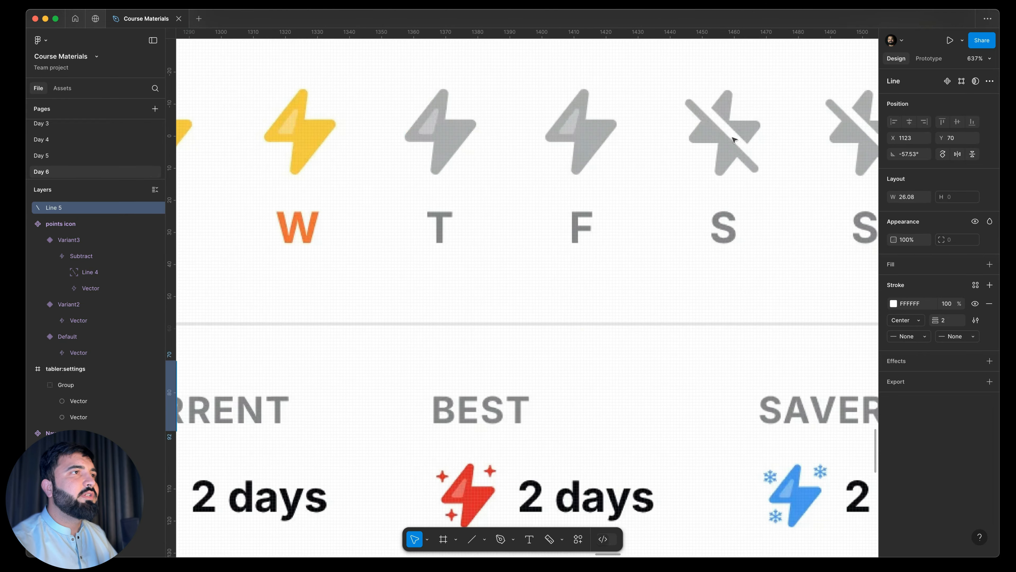
pyautogui.scroll(-4, 734, 141)
pyautogui.click(908, 336)
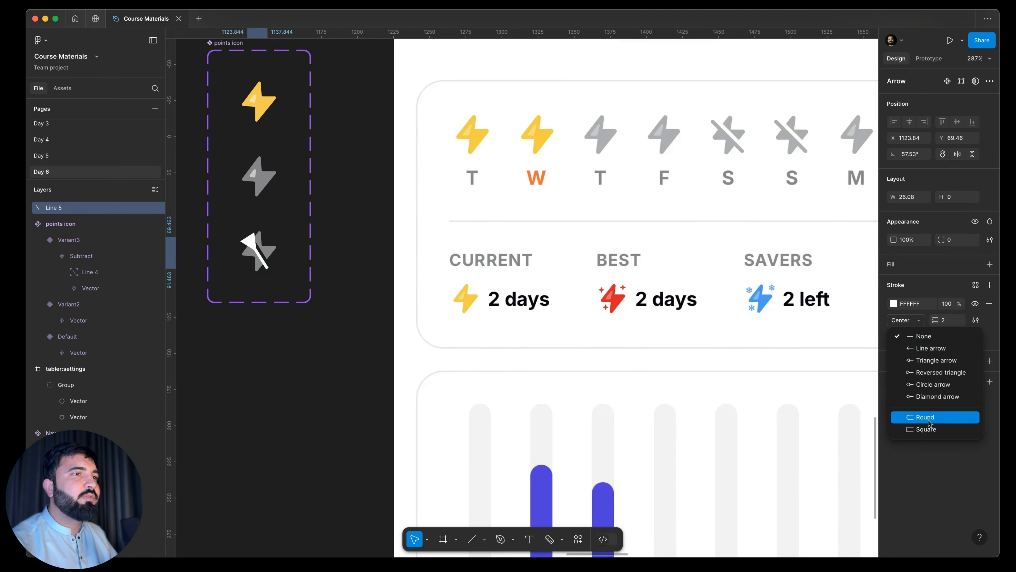
pyautogui.click(946, 340)
pyautogui.click(963, 341)
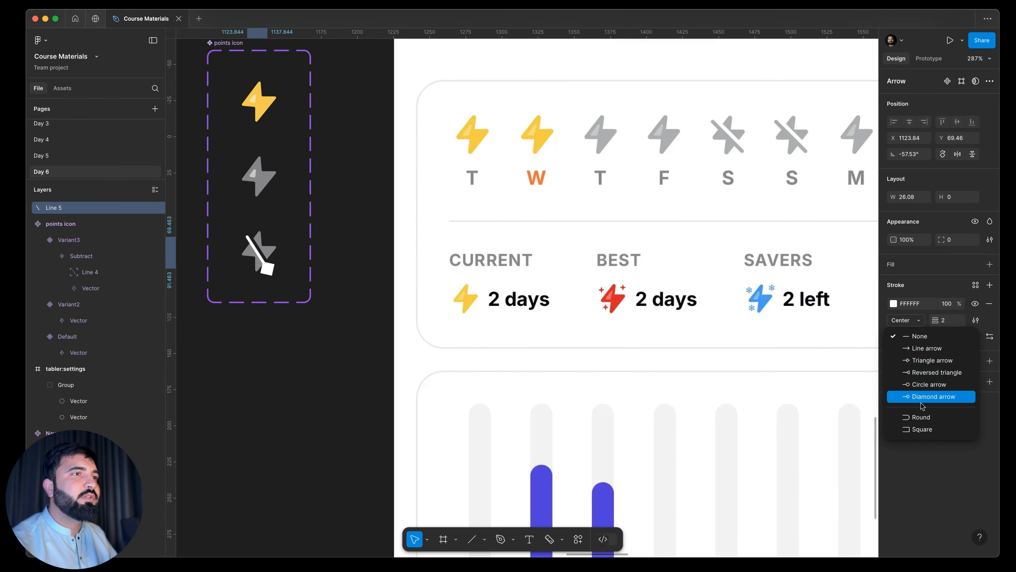
pyautogui.click(921, 417)
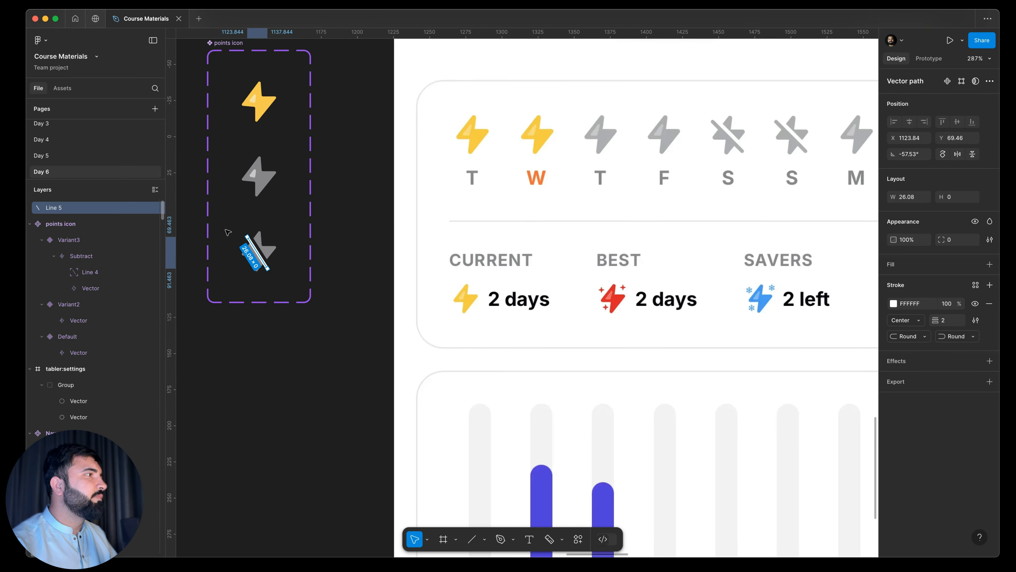
# Apply the Grey colour style to the new diagonal line's stroke
pyautogui.scroll(6, 227, 233)
pyautogui.click(976, 286)
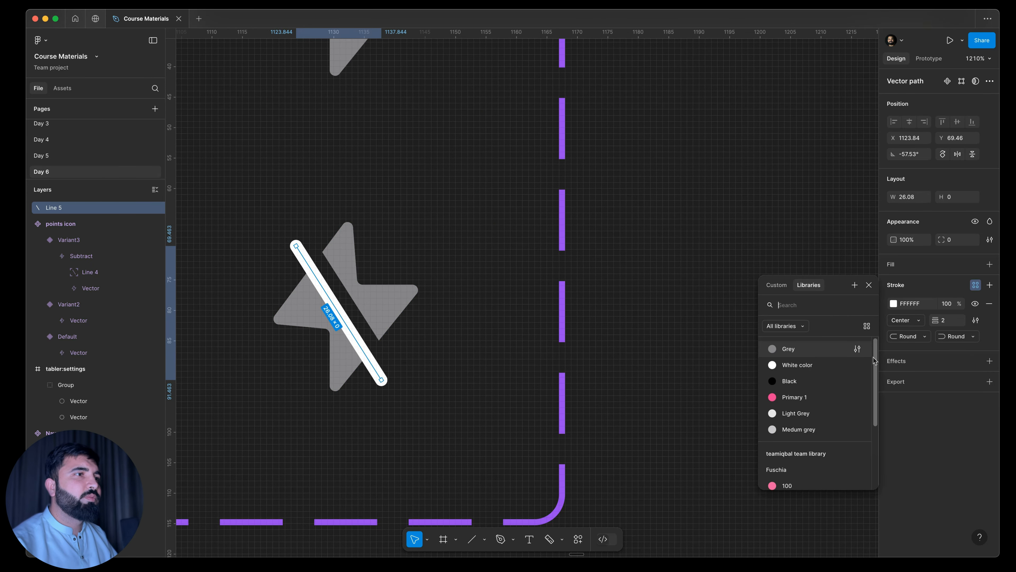
pyautogui.click(801, 350)
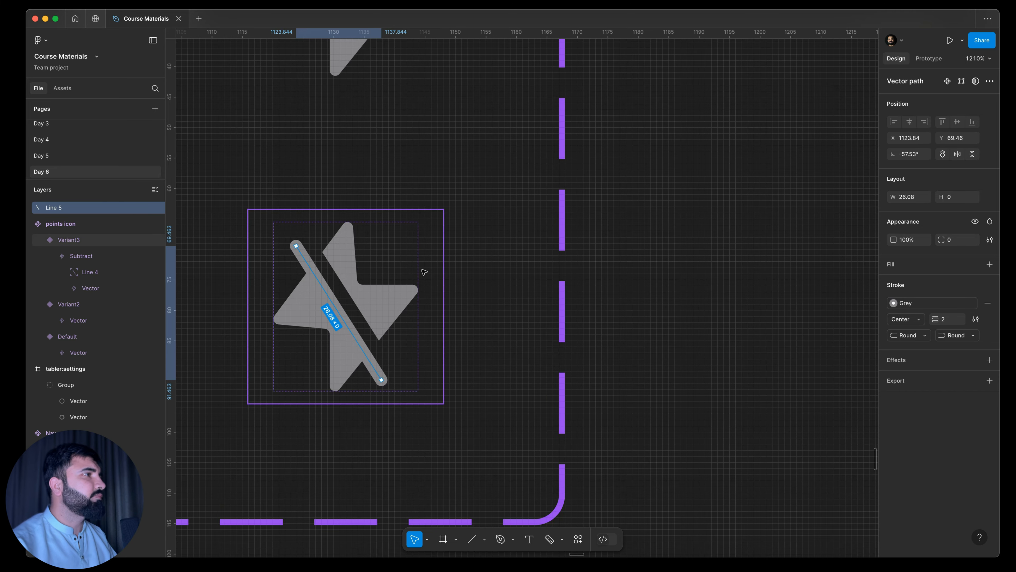
pyautogui.scroll(-8, 448, 353)
pyautogui.click(450, 355)
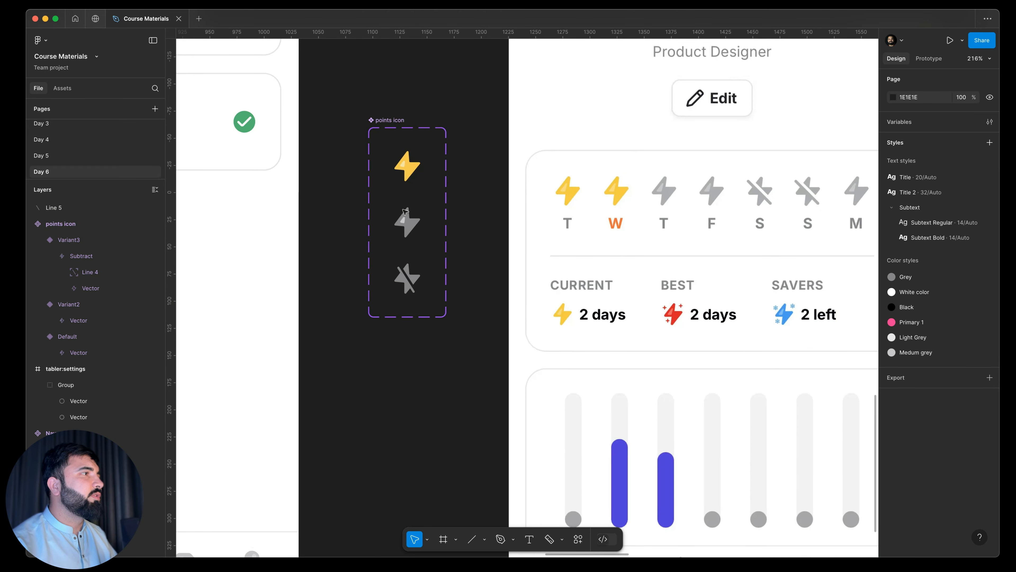
# Rename the plain grey bolt variant as point 2 and the crossed-out bolt variant as point 3
pyautogui.click(408, 222)
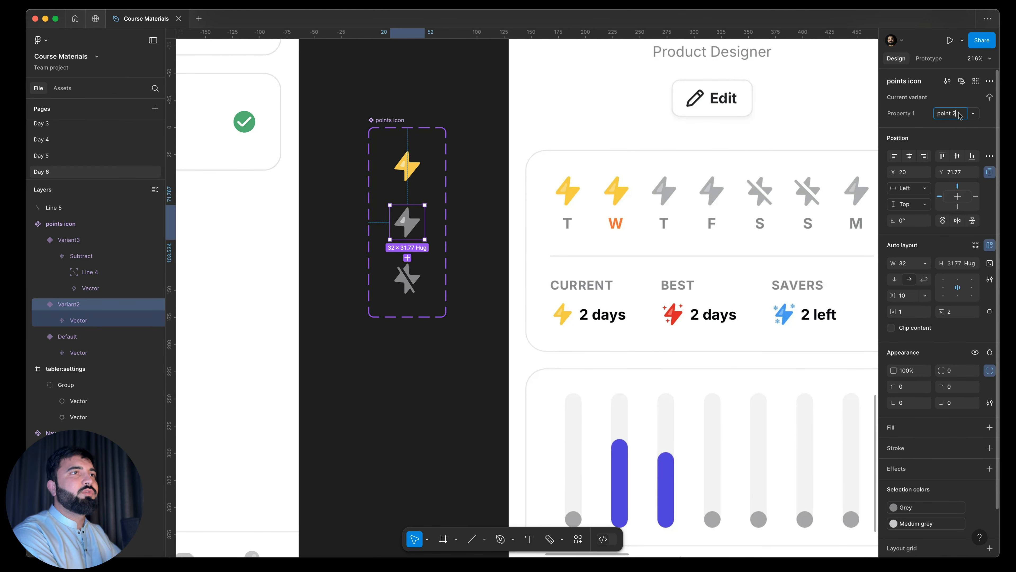
pyautogui.press('Return')
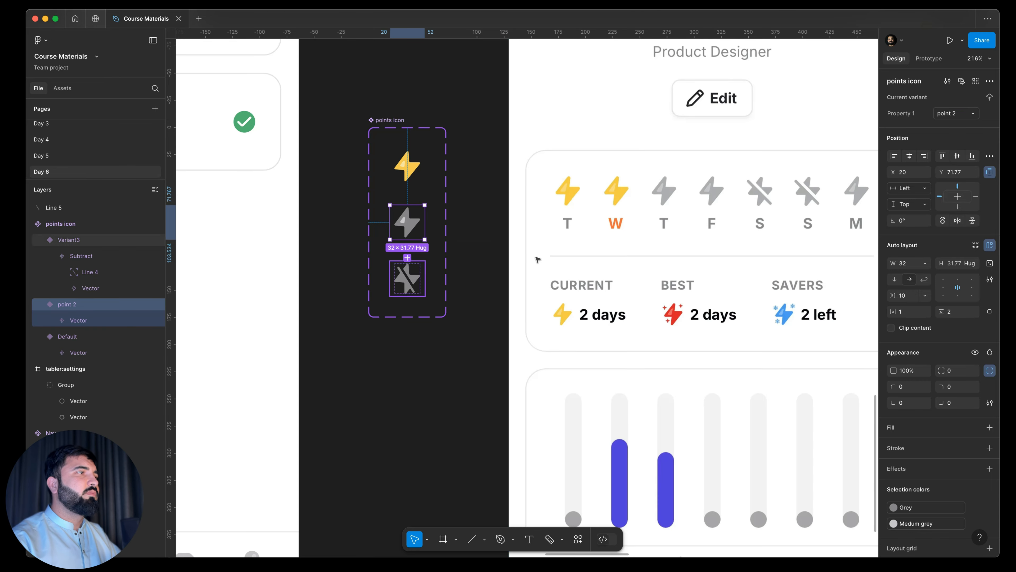
pyautogui.click(409, 285)
pyautogui.press('Escape')
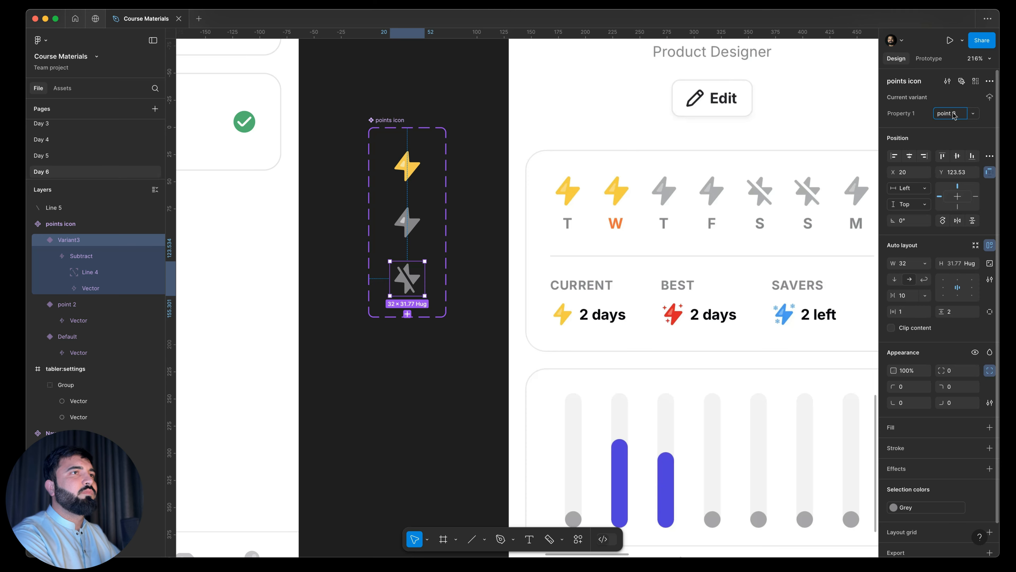
pyautogui.press('Return')
pyautogui.click(429, 398)
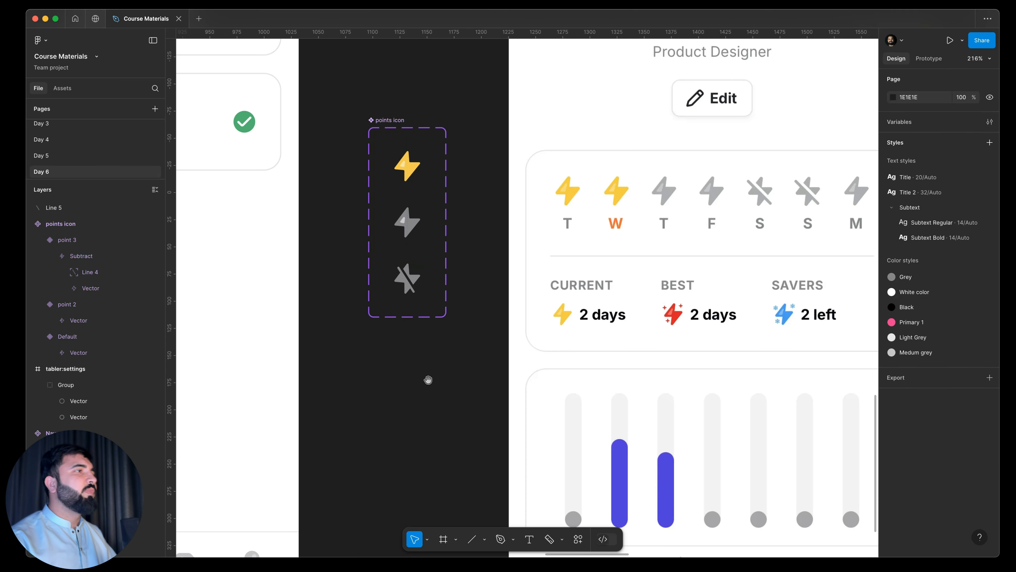
# Switch the third and fourth day icons in the new profile's streak card to the point 2 variant
pyautogui.moveTo(429, 381); pyautogui.dragTo(273, 336)
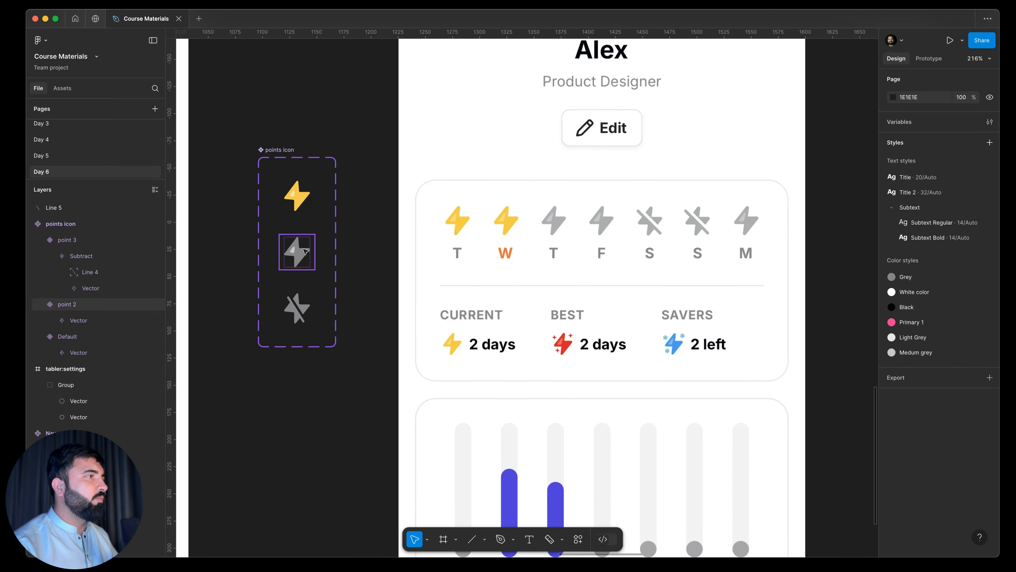
pyautogui.scroll(1, 296, 260)
pyautogui.scroll(-5, 532, 225)
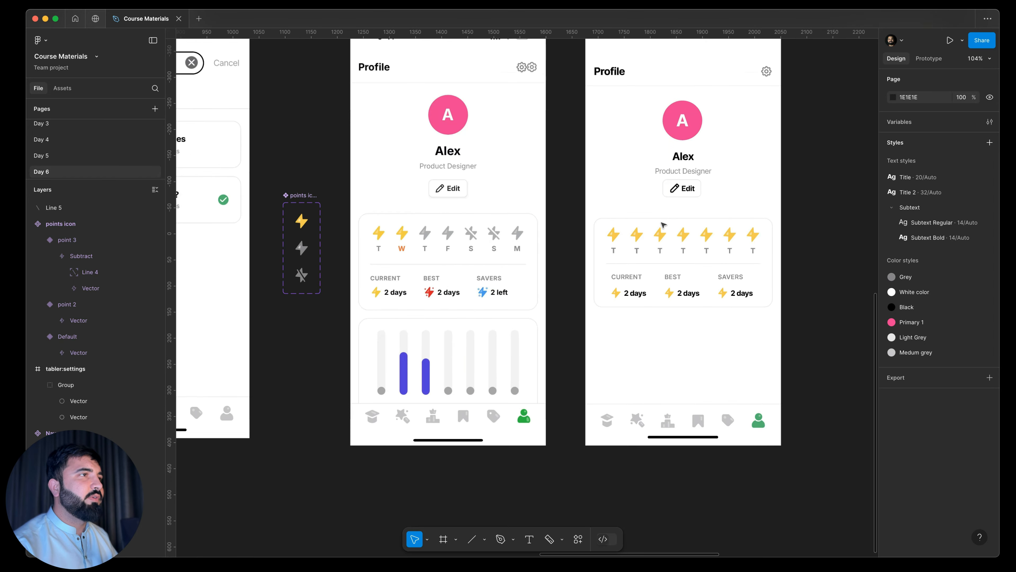
pyautogui.click(661, 238)
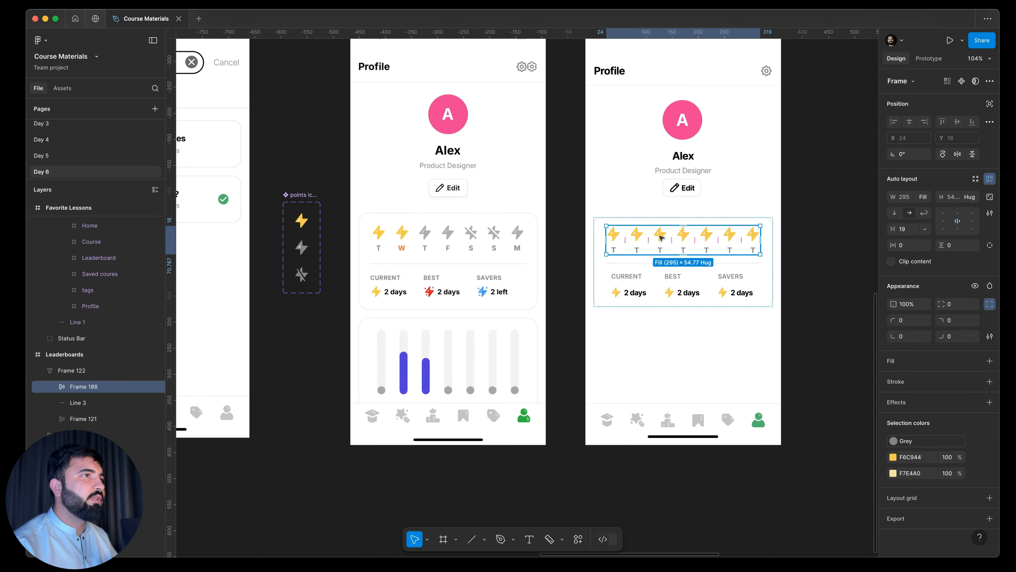
pyautogui.click(662, 237)
pyautogui.keyDown('shift'); pyautogui.click(683, 235); pyautogui.keyUp('shift')
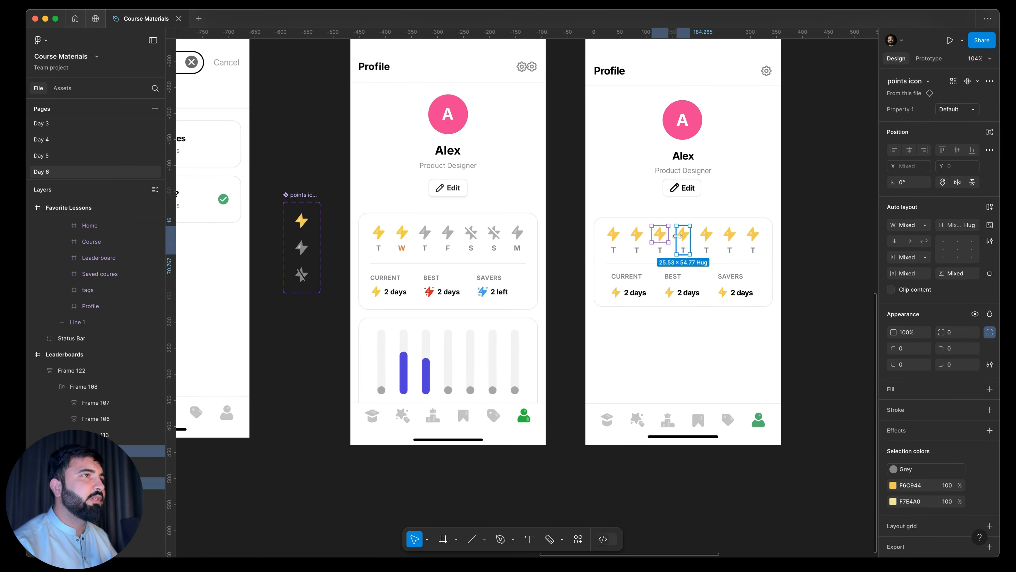
pyautogui.click(957, 110)
pyautogui.click(921, 121)
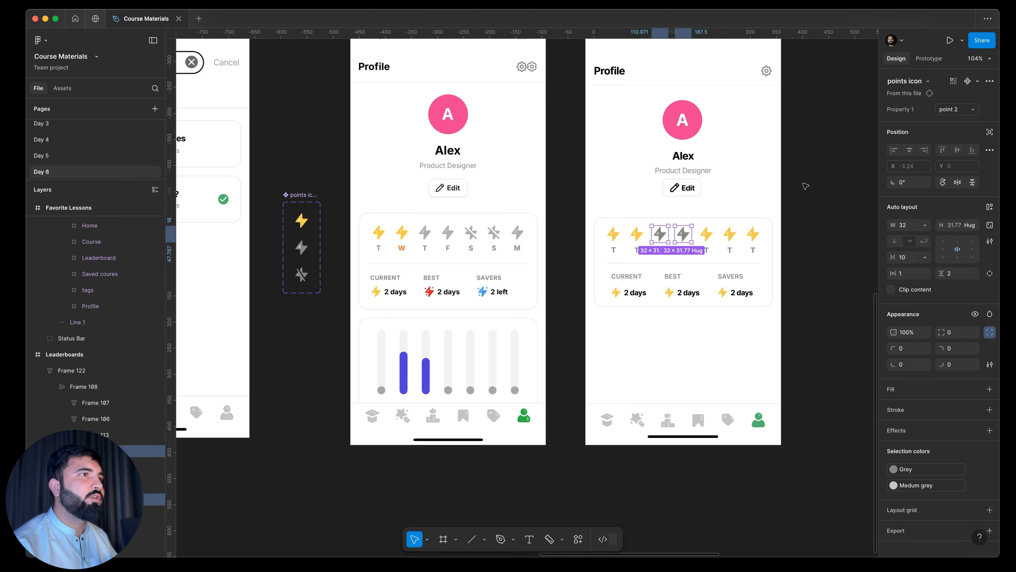
# Switch the fifth and sixth day icons in the streak card to the point 3 variant
pyautogui.click(742, 233)
pyautogui.click(732, 235)
pyautogui.click(733, 235)
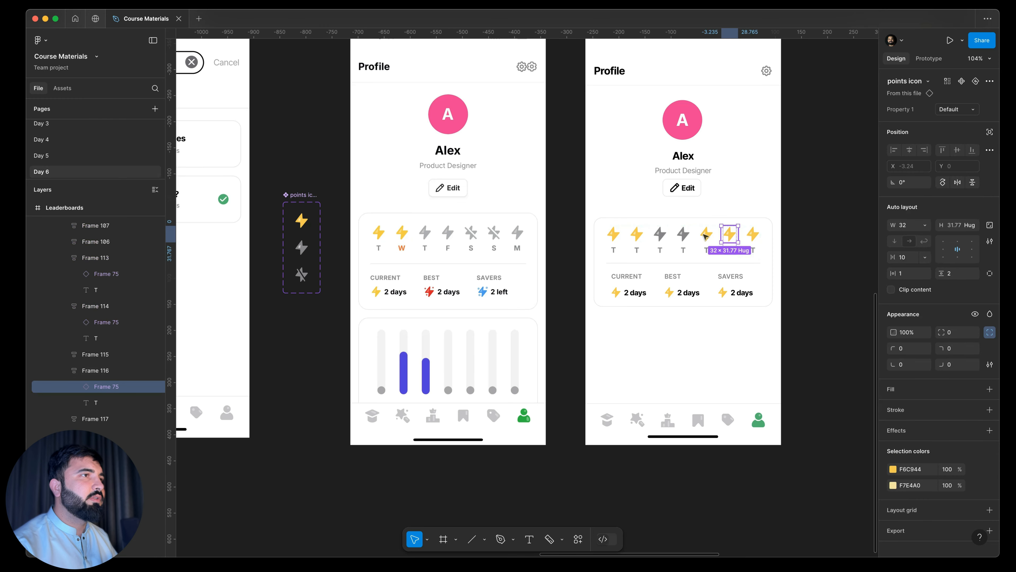
pyautogui.keyDown('shift'); pyautogui.click(708, 237); pyautogui.keyUp('shift')
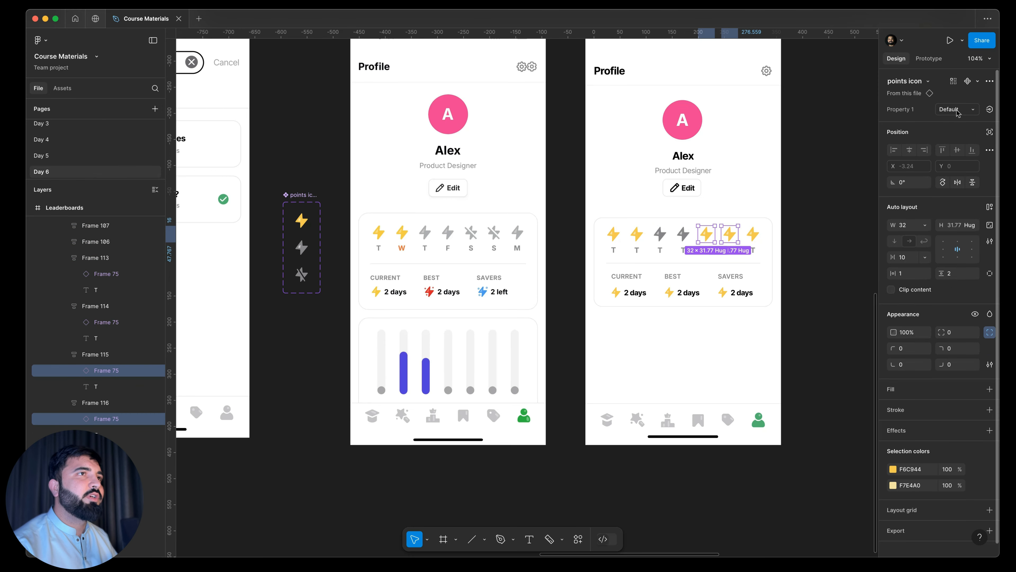
pyautogui.click(958, 109)
pyautogui.click(919, 135)
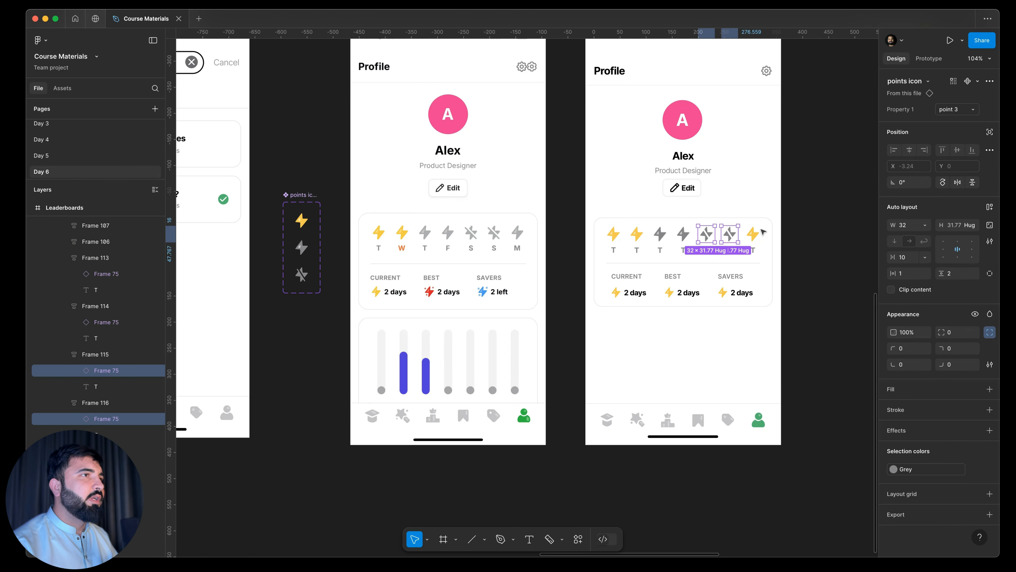
# Switch the seventh day icon in the streak card to the point 2 variant
pyautogui.click(754, 235)
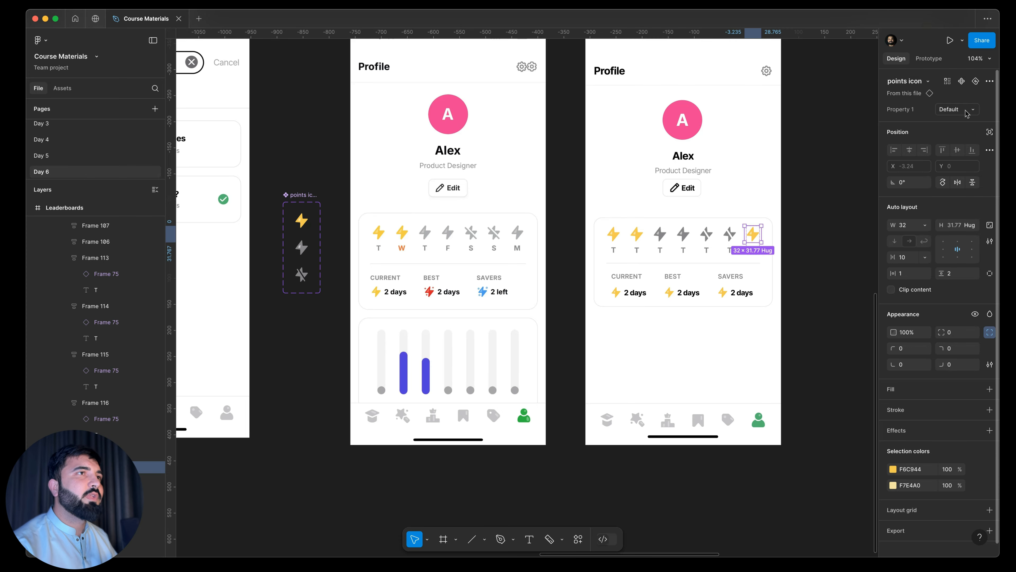
pyautogui.click(957, 109)
pyautogui.click(919, 122)
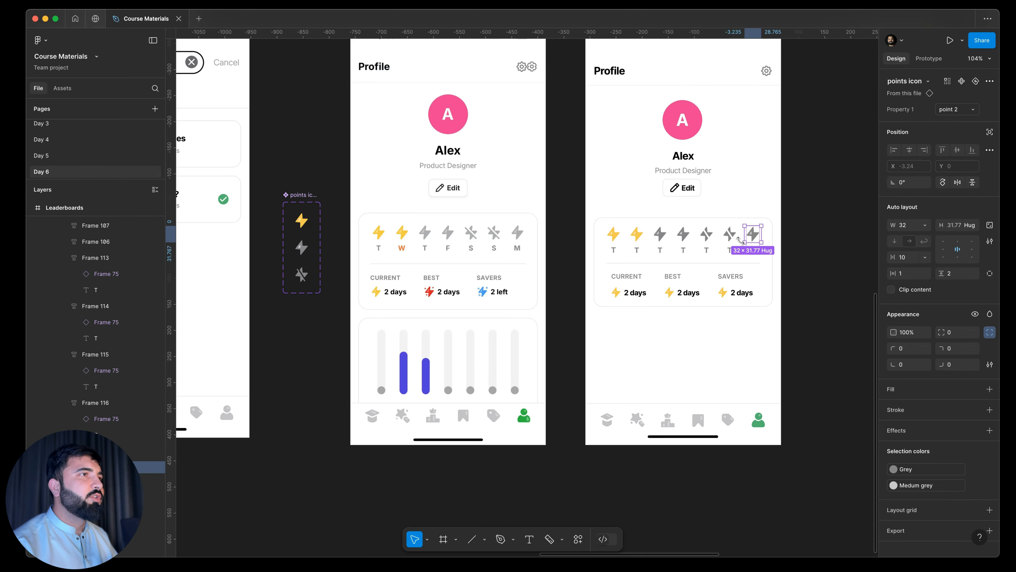
# Move the loose grey diagonal line into the point 3 variant of the points icon component
pyautogui.scroll(10, 741, 241)
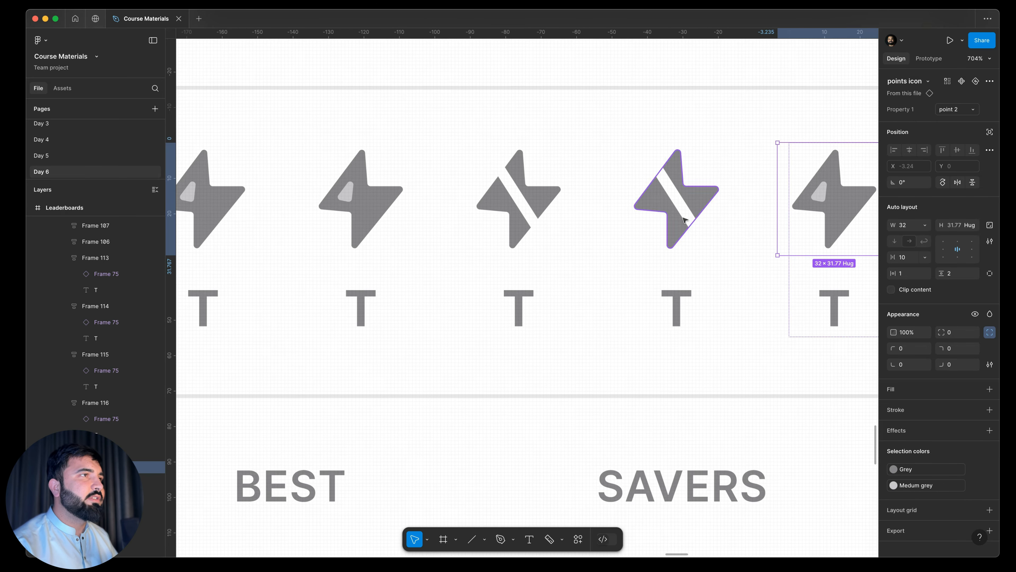
pyautogui.scroll(3, 683, 227)
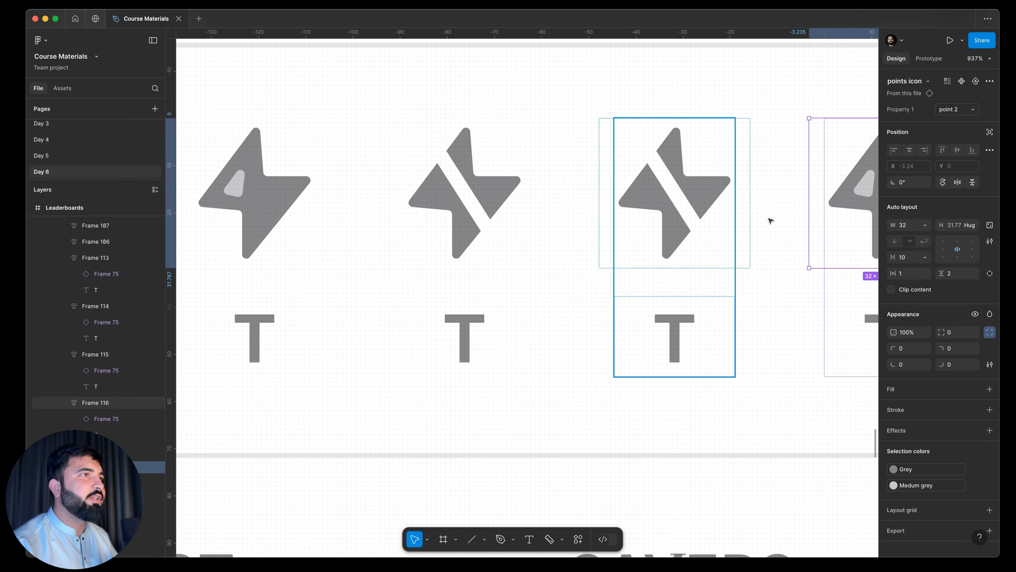
pyautogui.scroll(-15, 771, 221)
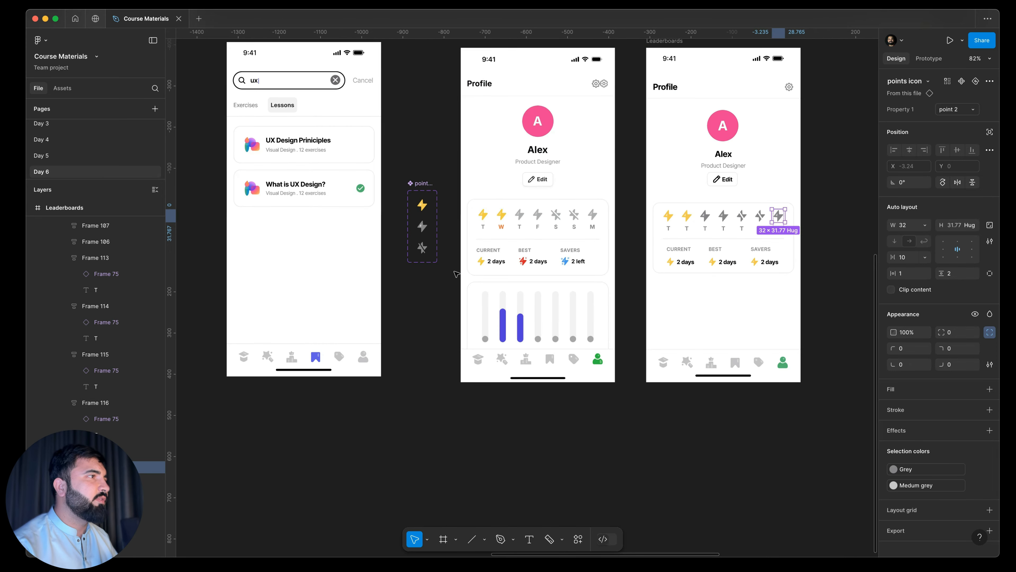
pyautogui.scroll(14, 417, 240)
pyautogui.click(435, 305)
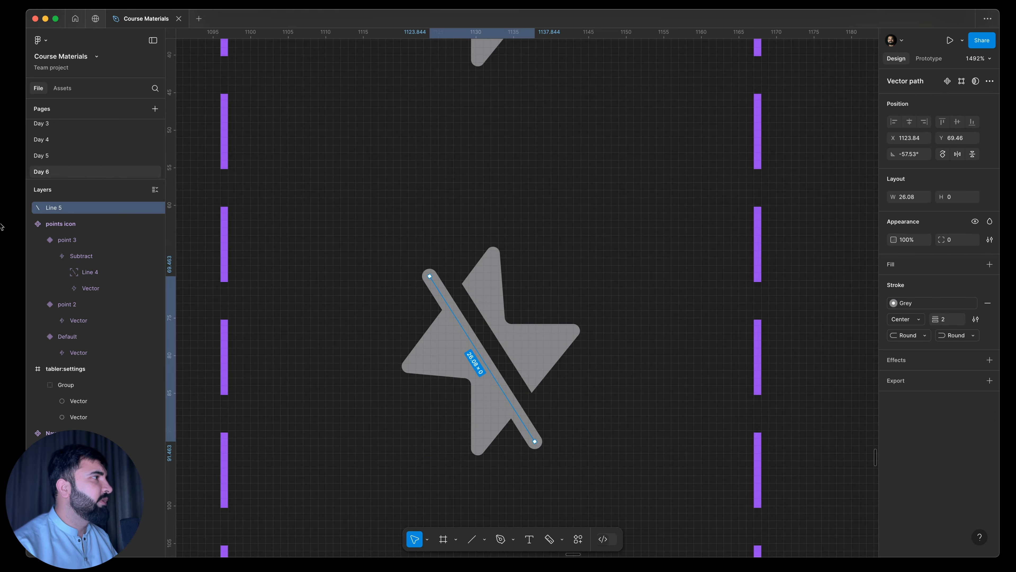
pyautogui.moveTo(78, 212); pyautogui.dragTo(84, 241)
pyautogui.moveTo(84, 249)
pyautogui.mouseDown()
pyautogui.moveTo(86, 263)
pyautogui.moveTo(86, 253)
pyautogui.moveTo(96, 256)
pyautogui.mouseUp()
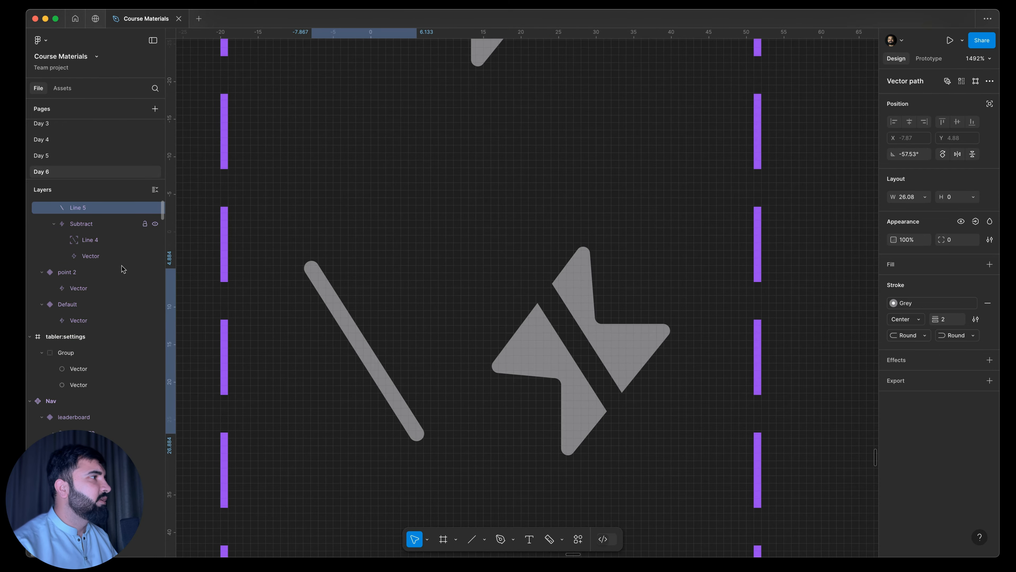
# Exclude the diagonal line from point 3's auto layout and place it across the split bolt at about X 8, Y 6.47
pyautogui.click(990, 104)
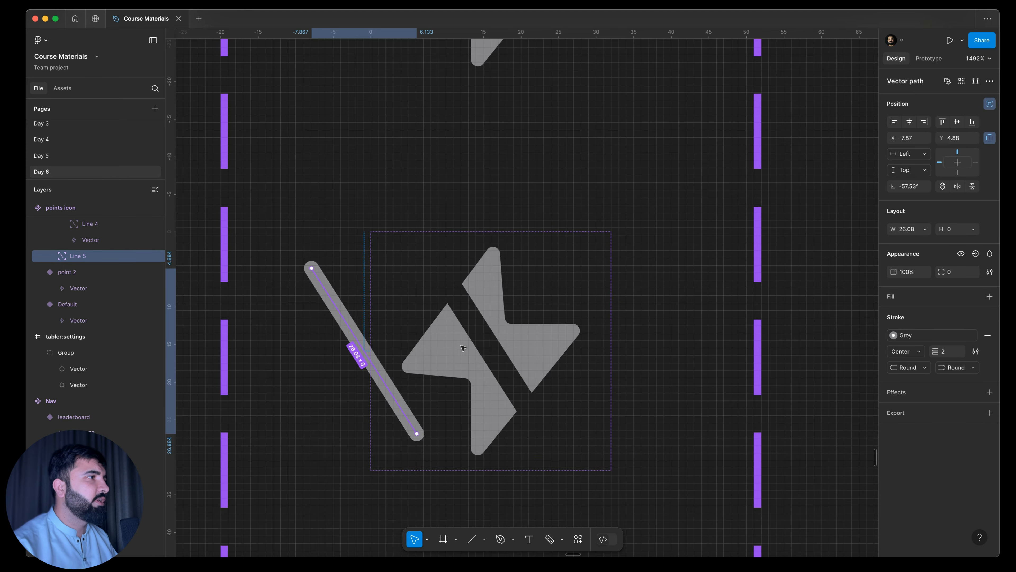
pyautogui.moveTo(350, 328); pyautogui.dragTo(469, 341)
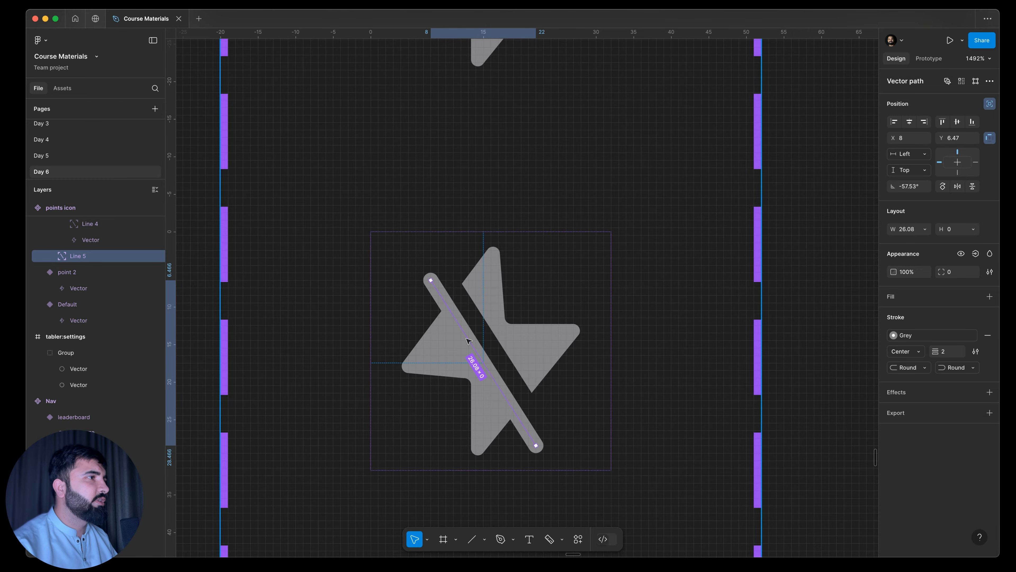
pyautogui.scroll(-10, 470, 345)
pyautogui.press('Escape')
pyautogui.scroll(-5, 479, 351)
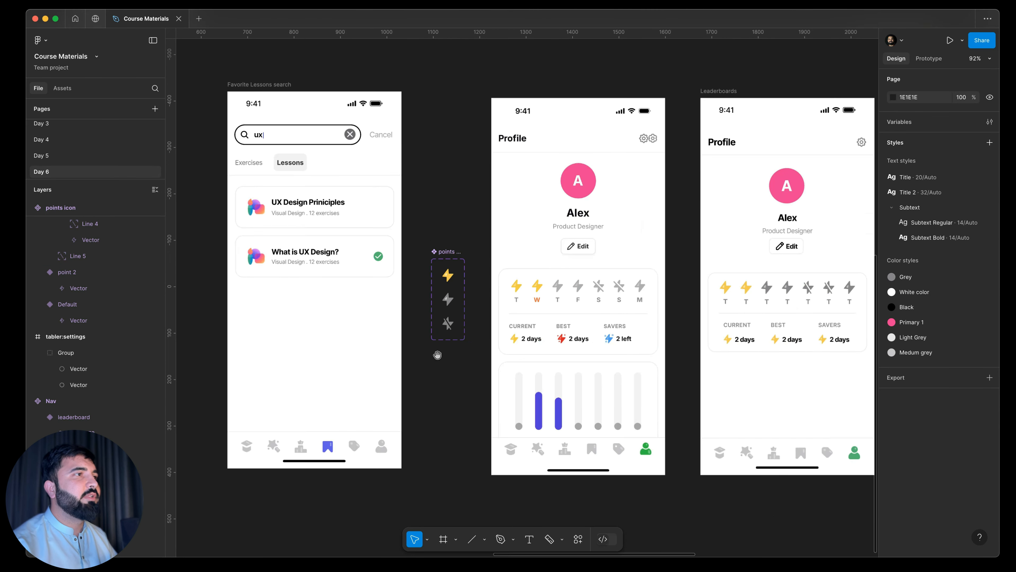
# Compare the new streak card with the reference card, examining the reference's Best and Savers bolt icons up close
pyautogui.hscroll(5, 441, 353)
pyautogui.scroll(10, 549, 312)
pyautogui.scroll(-5, 549, 312)
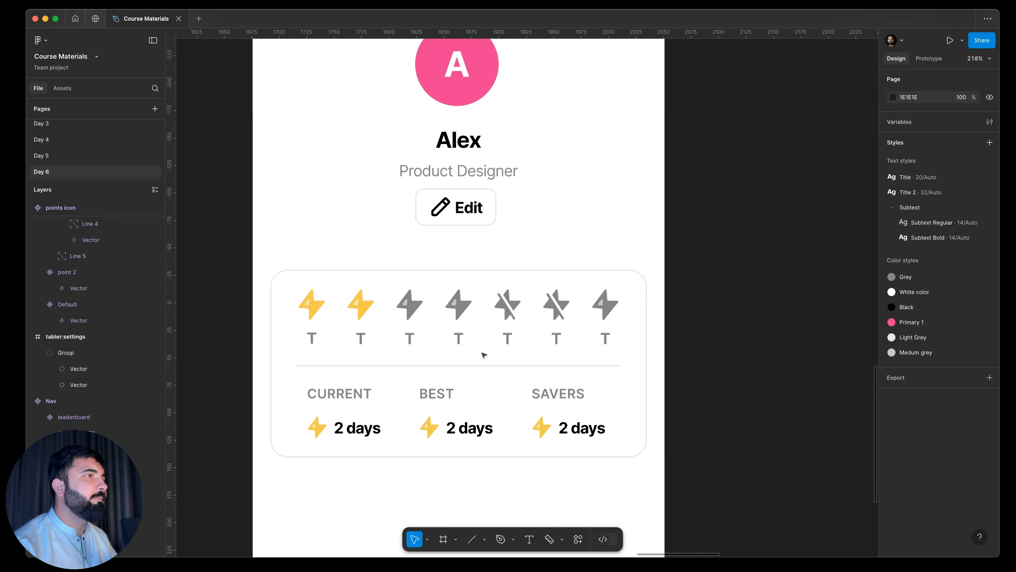
pyautogui.moveTo(504, 330)
pyautogui.mouseDown()
pyautogui.moveTo(652, 273)
pyautogui.moveTo(709, 191)
pyautogui.mouseUp()
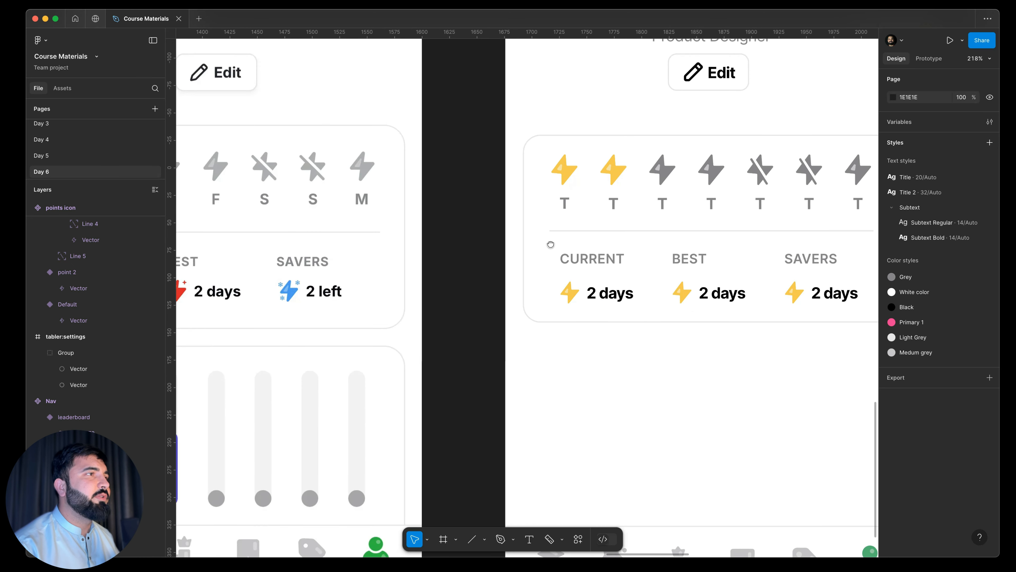
pyautogui.moveTo(550, 245); pyautogui.dragTo(489, 251)
pyautogui.scroll(-3, 579, 300)
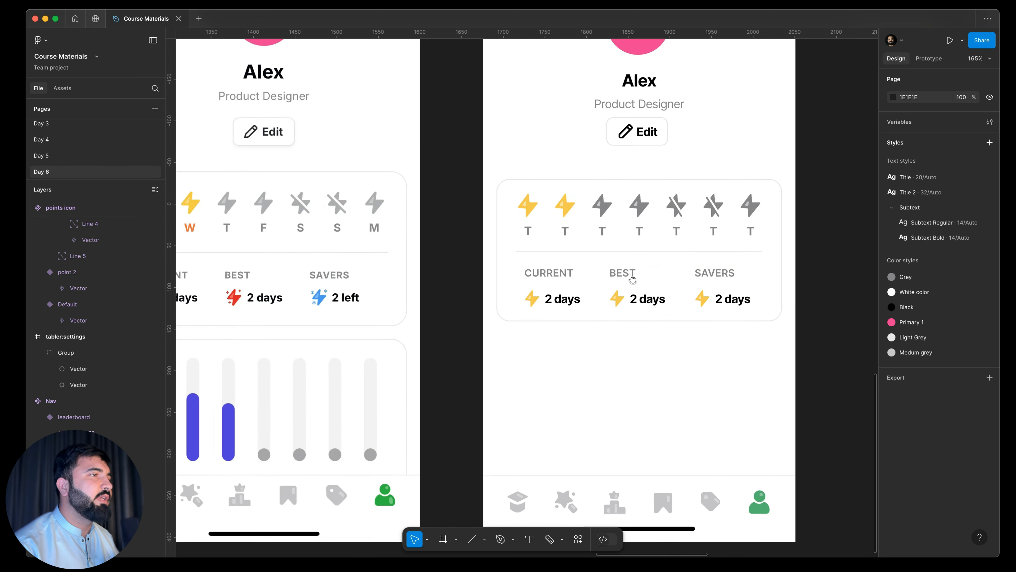
pyautogui.hscroll(-5, 628, 276)
pyautogui.scroll(-2, 628, 276)
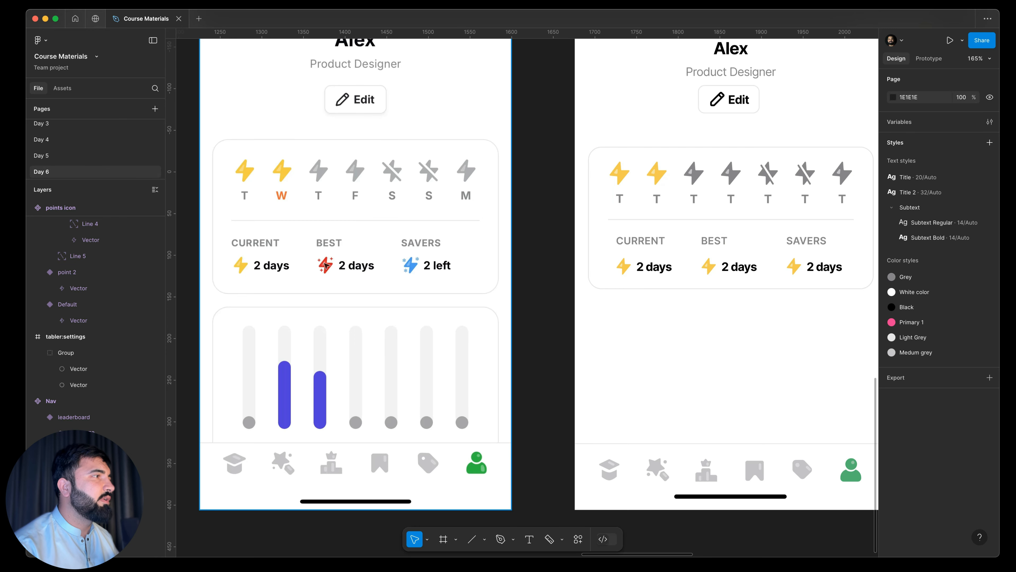
pyautogui.scroll(10, 326, 265)
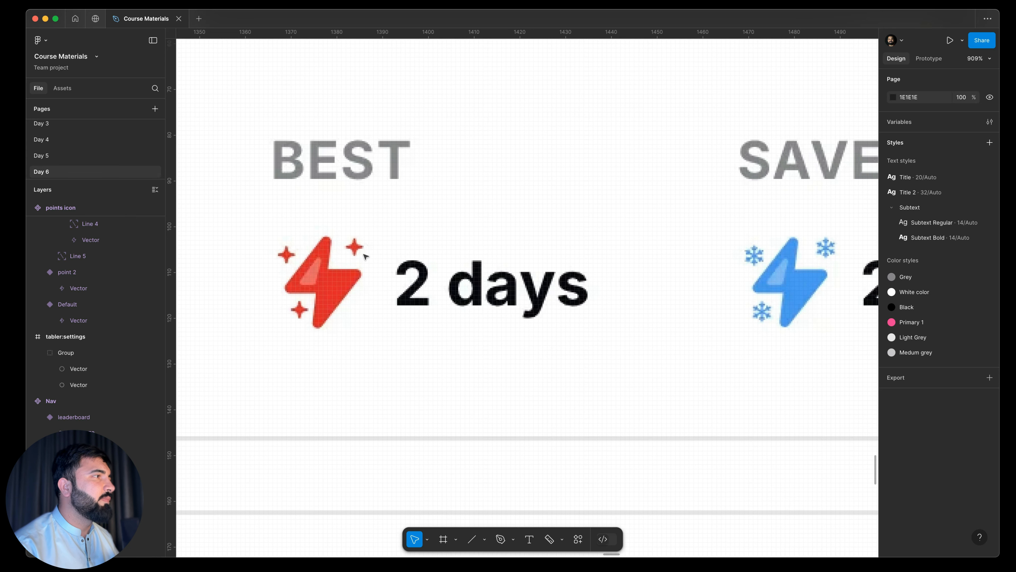
pyautogui.scroll(-5, 364, 257)
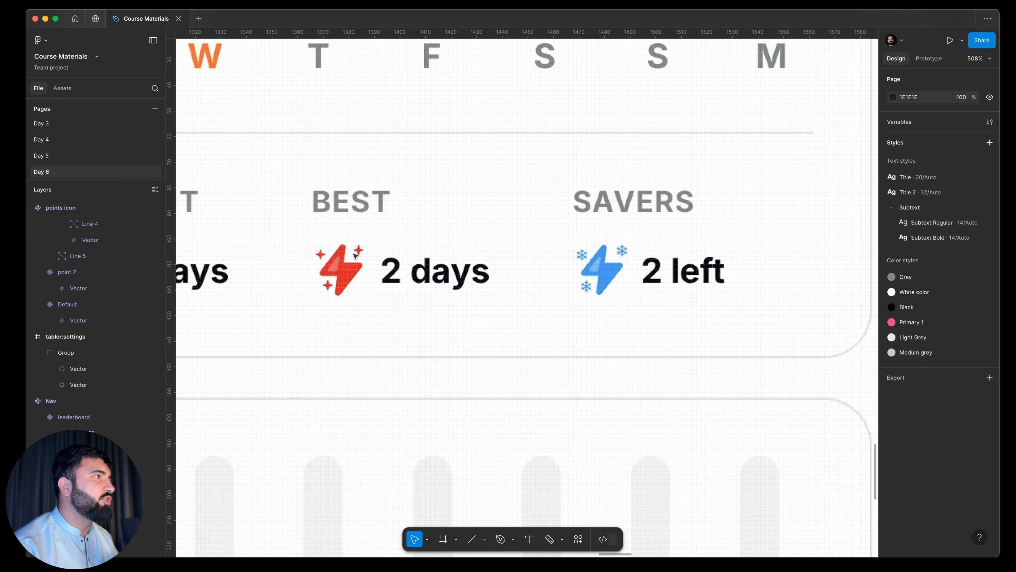
pyautogui.hscroll(-3, 459, 279)
pyautogui.scroll(-5, 586, 253)
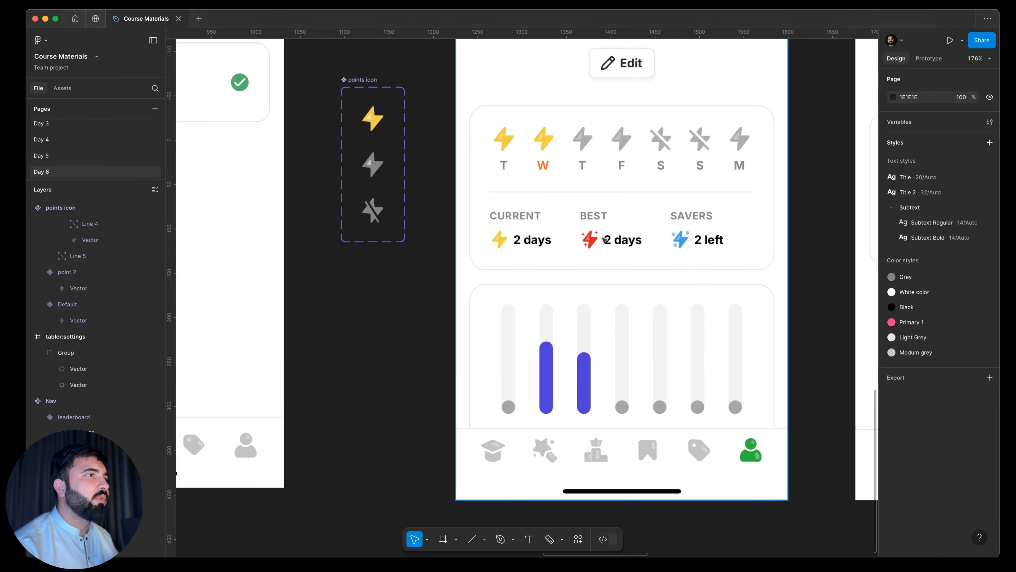
# Add two more variants to the points icon component, based on the default yellow bolt
pyautogui.click(366, 209)
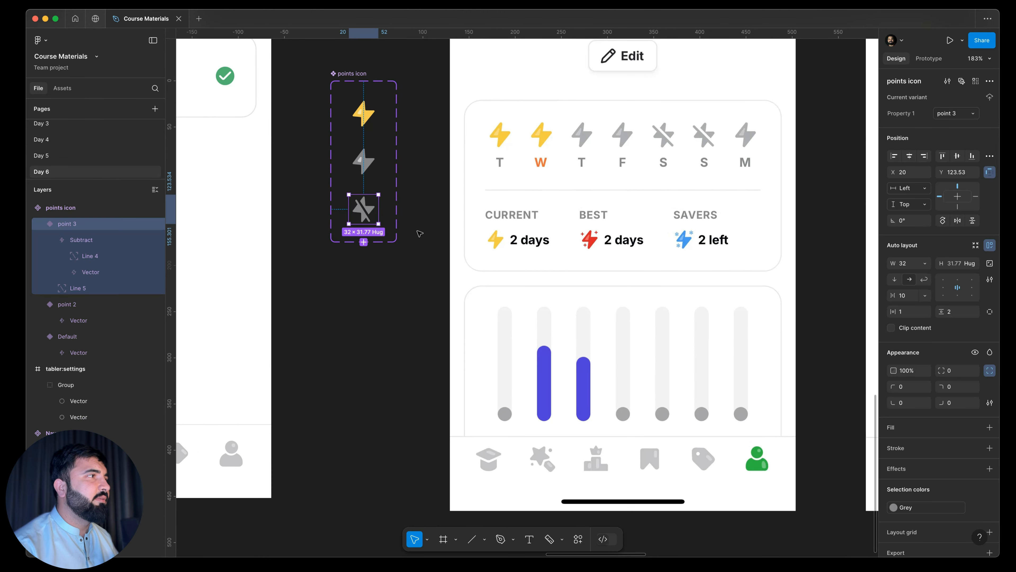
pyautogui.click(363, 113)
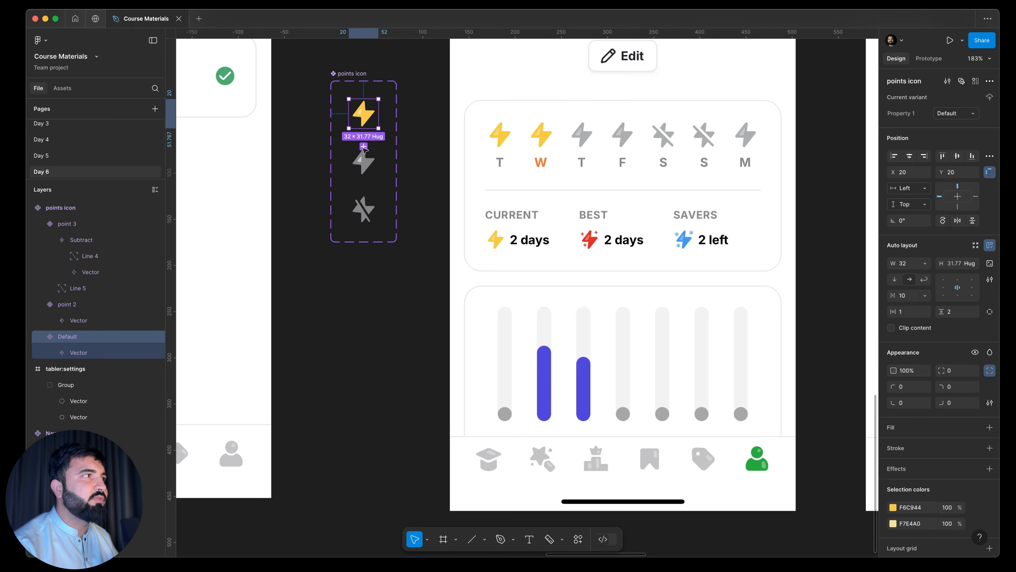
pyautogui.click(363, 147)
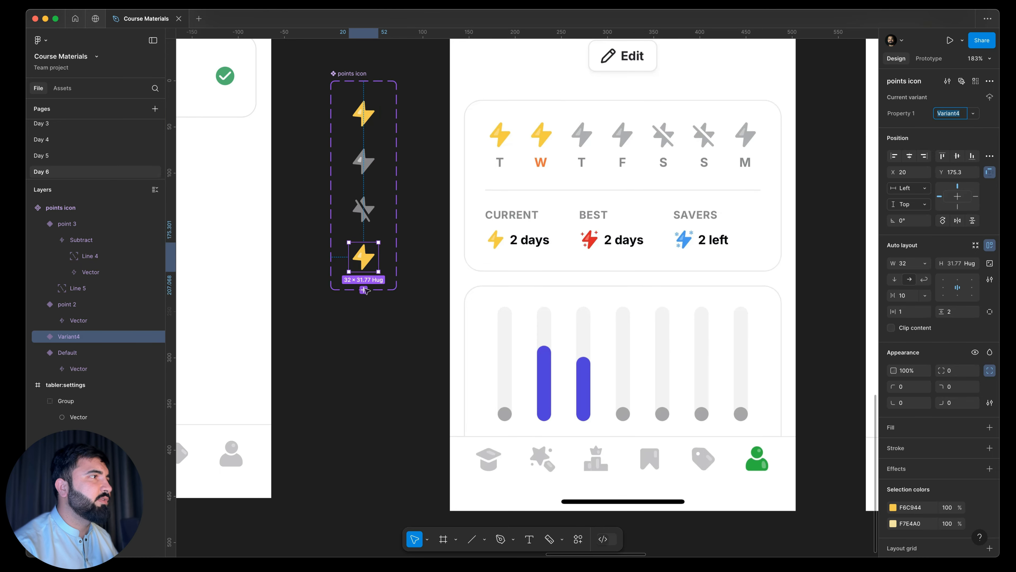
pyautogui.click(363, 289)
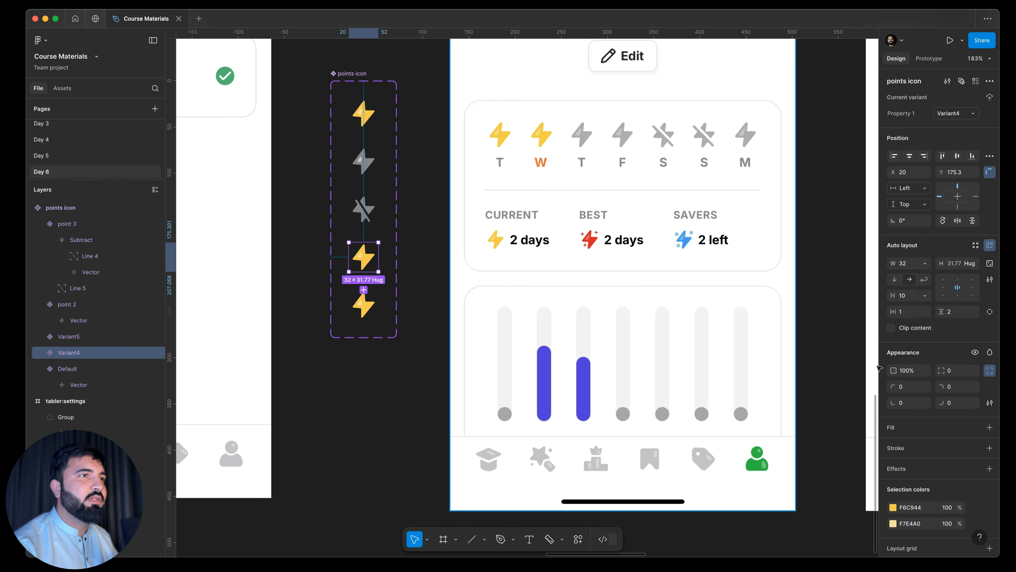
# Recolour the fourth variant's bolt to red DB2228, sampled from the reference card's Best icon
pyautogui.click(893, 507)
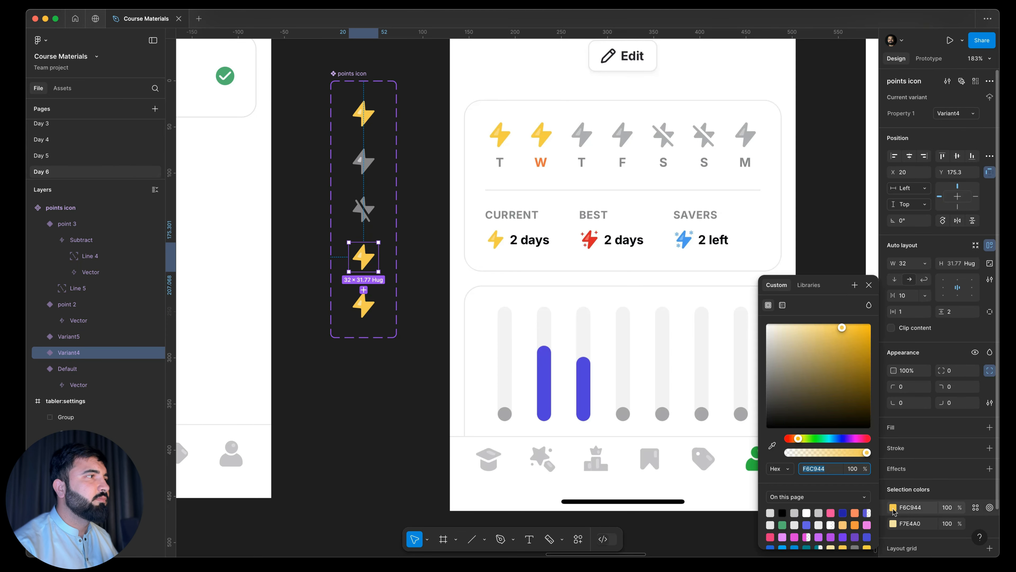
pyautogui.click(771, 446)
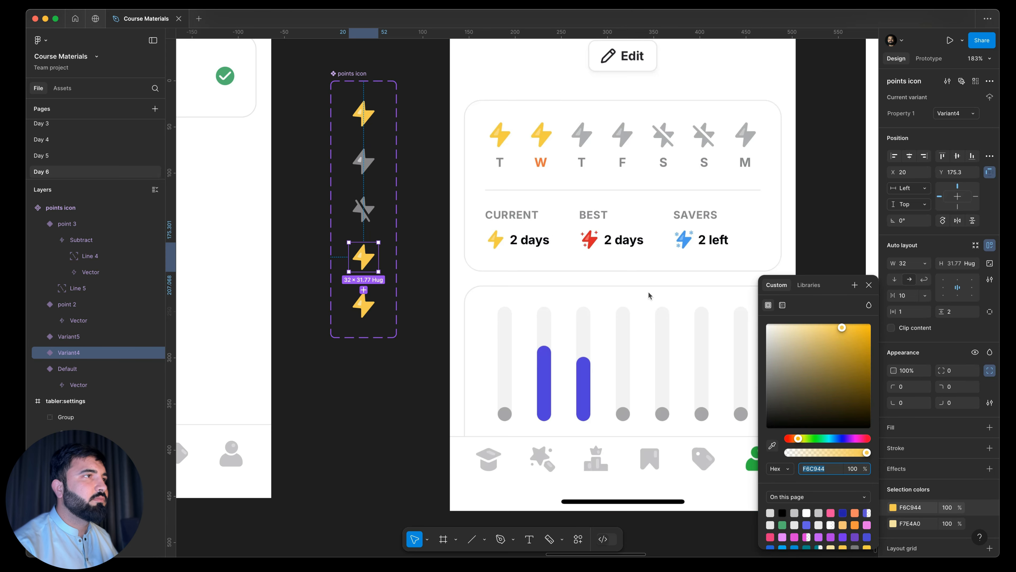
pyautogui.click(589, 240)
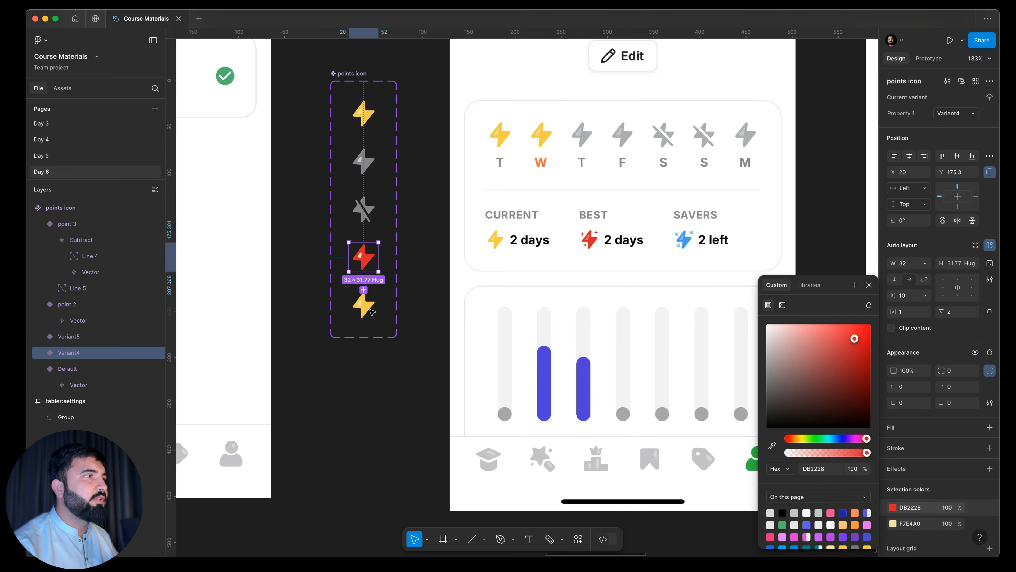
# Recolour the fifth variant's bolt to blue 4D9CFD, sampled from the reference card's Savers icon
pyautogui.click(370, 306)
pyautogui.click(893, 507)
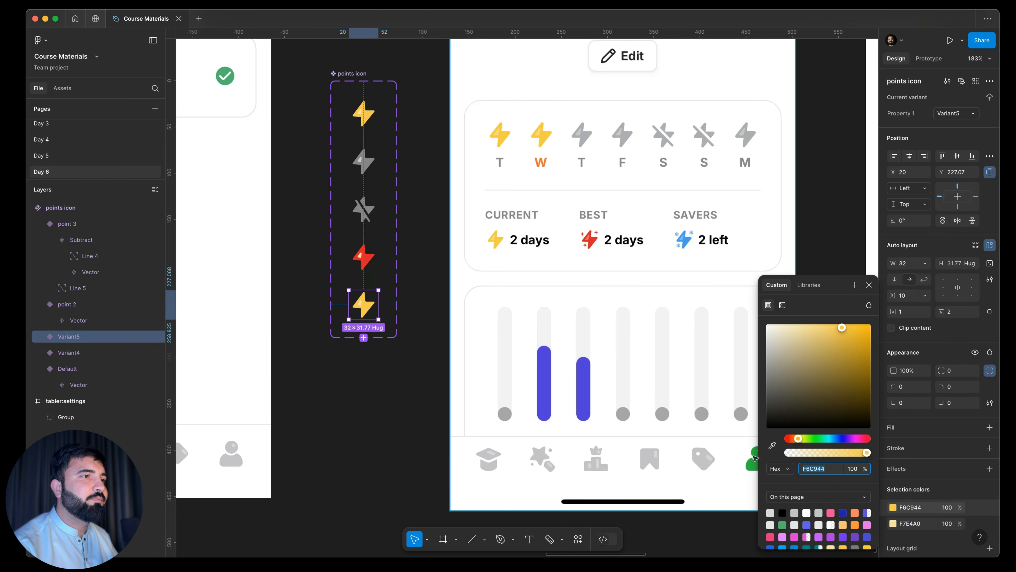
pyautogui.click(772, 446)
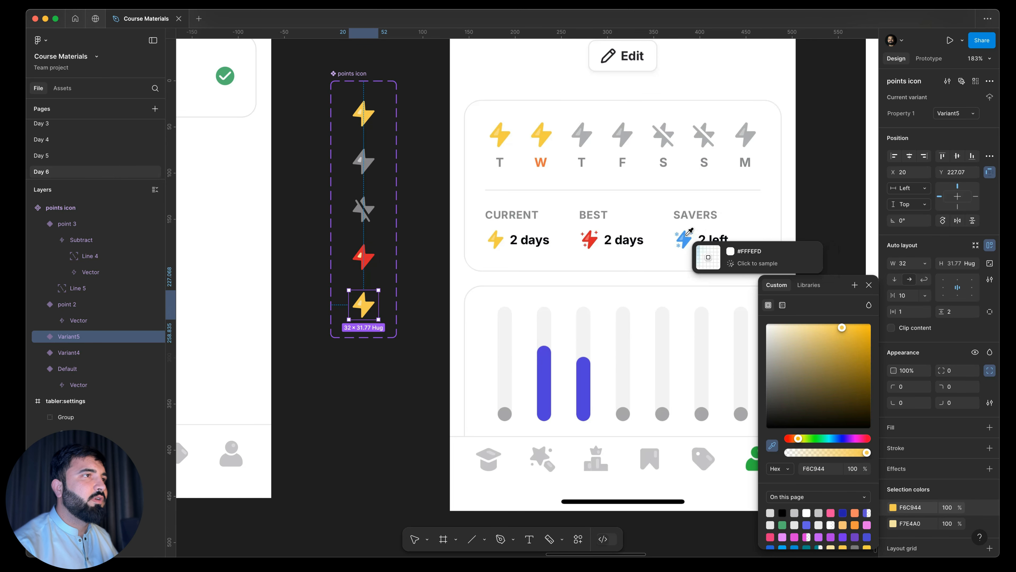
pyautogui.click(685, 237)
# Change the blue bolt variant's pale yellow highlight to light blue 69D7FF
pyautogui.click(894, 523)
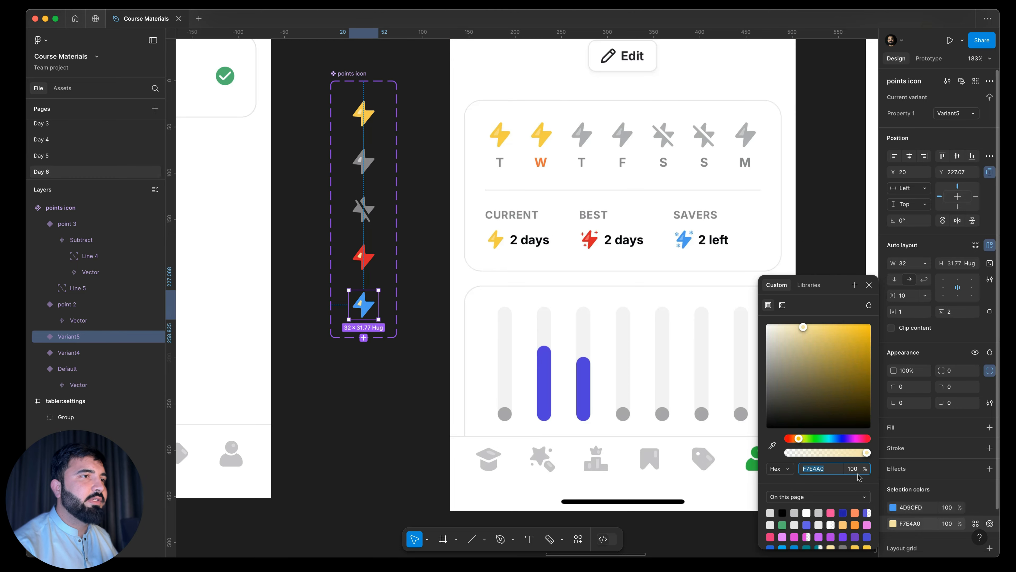
pyautogui.moveTo(804, 325); pyautogui.dragTo(694, 317)
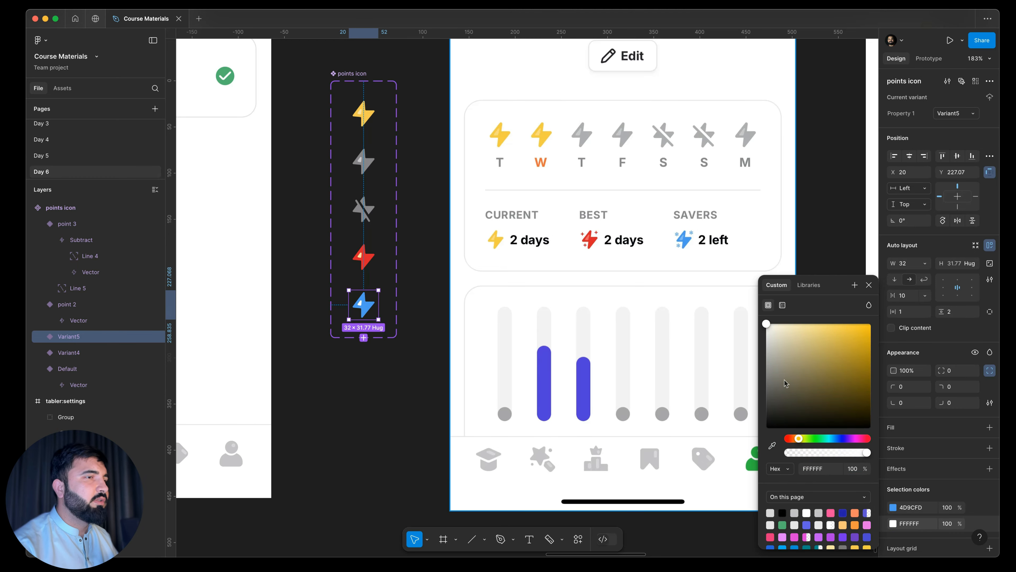
pyautogui.moveTo(809, 359); pyautogui.dragTo(865, 374)
pyautogui.moveTo(745, 325); pyautogui.dragTo(785, 318)
pyautogui.moveTo(797, 439); pyautogui.dragTo(825, 438)
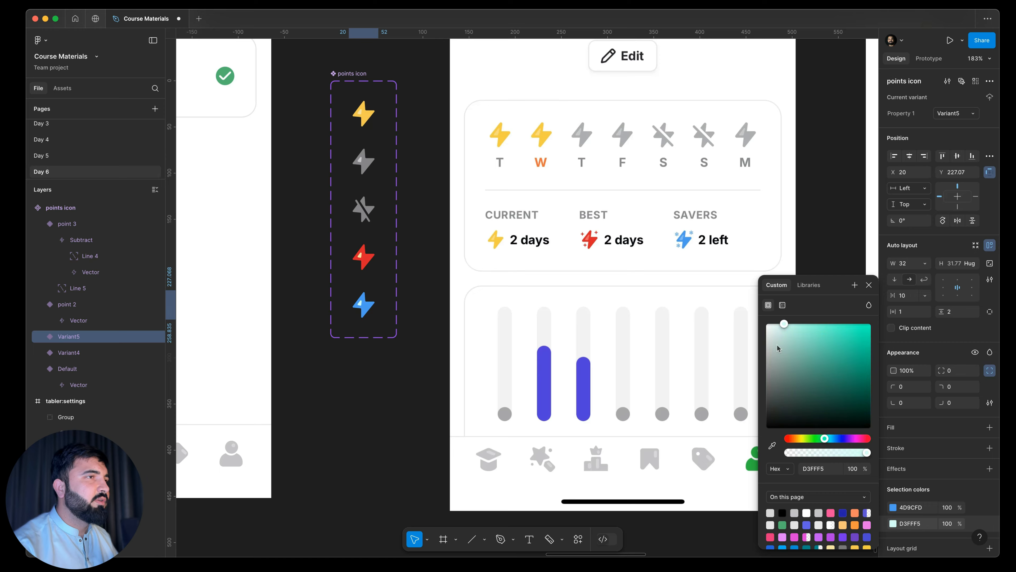
pyautogui.click(818, 323)
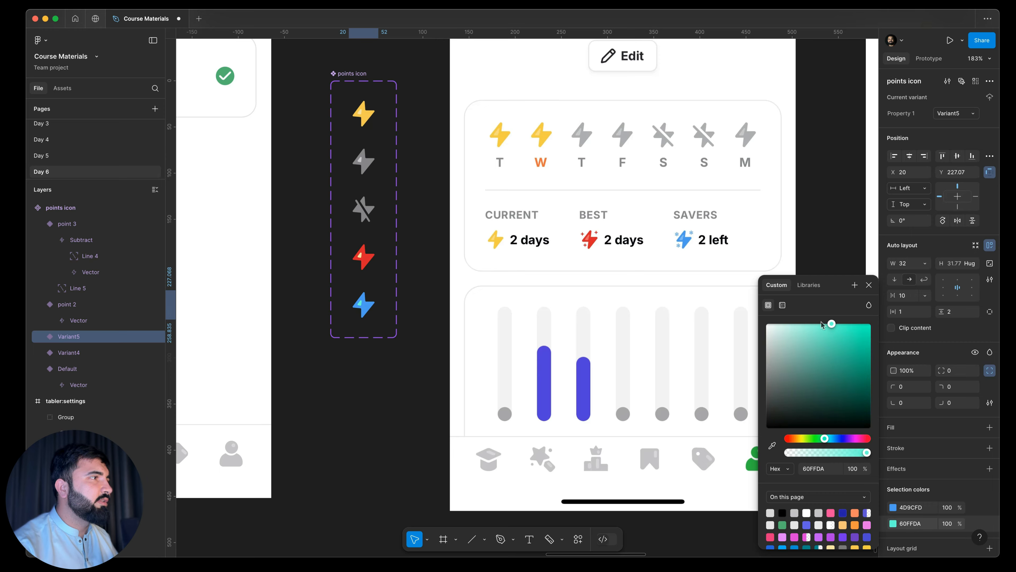
pyautogui.click(822, 324)
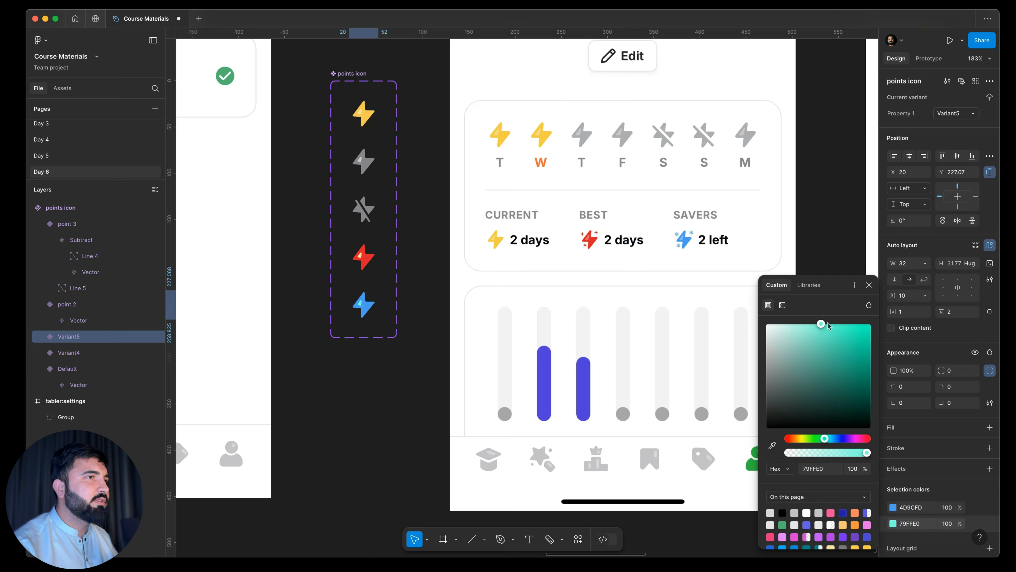
pyautogui.click(837, 439)
pyautogui.click(832, 438)
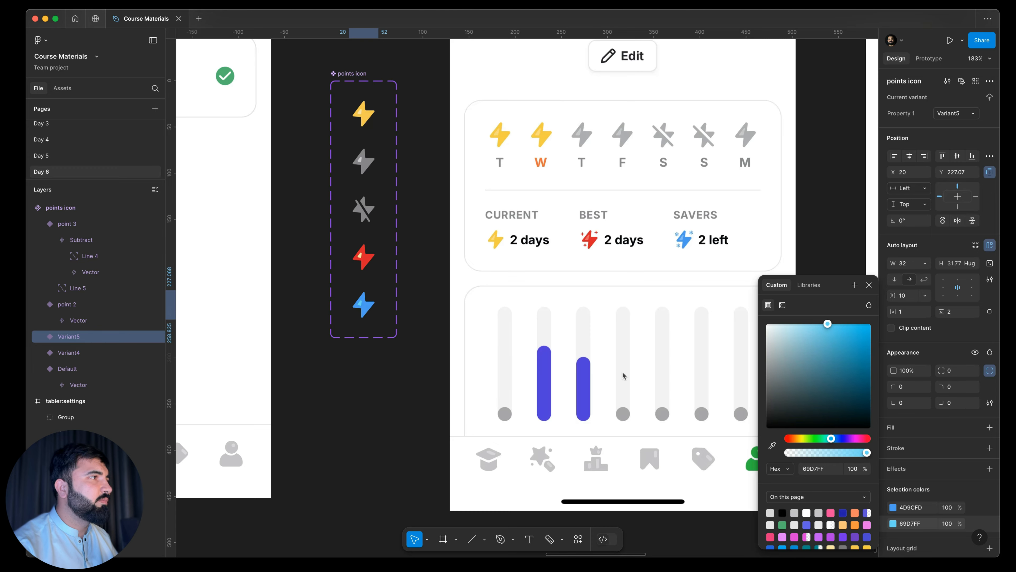
# Change the red bolt variant's pale yellow highlight to light orange-red FF8867
pyautogui.press('Tab')
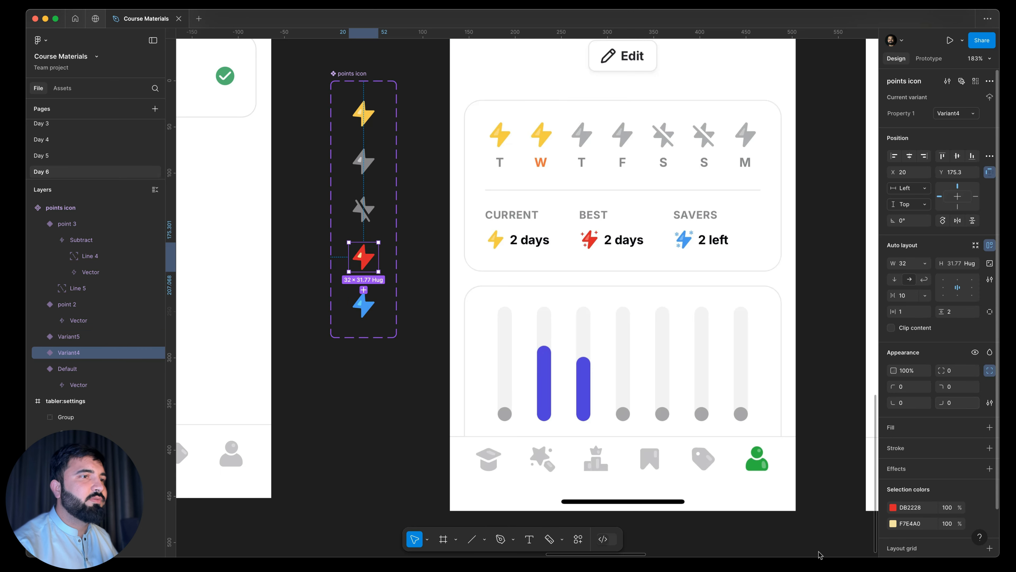
pyautogui.click(893, 524)
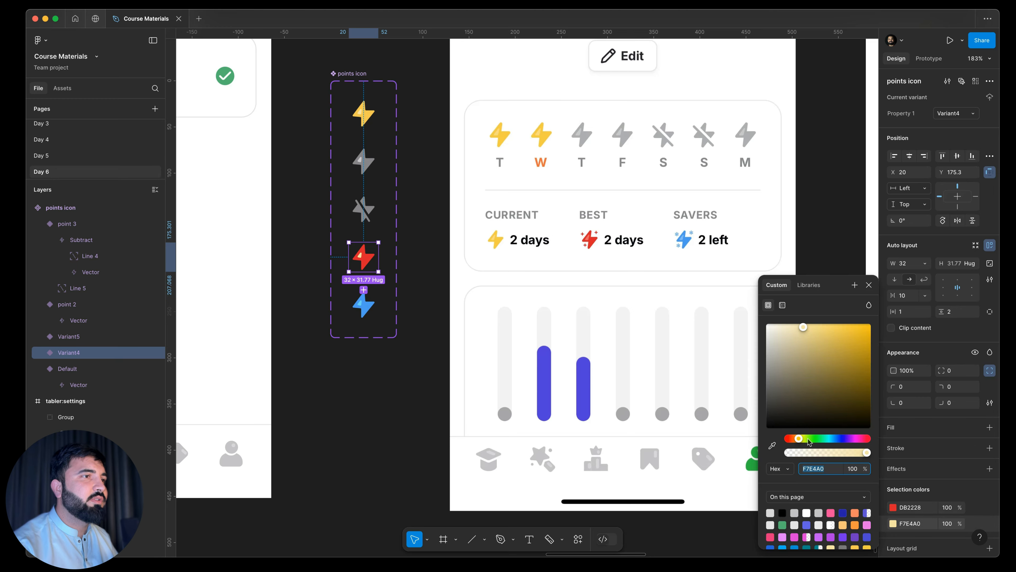
pyautogui.click(801, 440)
pyautogui.moveTo(811, 436); pyautogui.dragTo(792, 441)
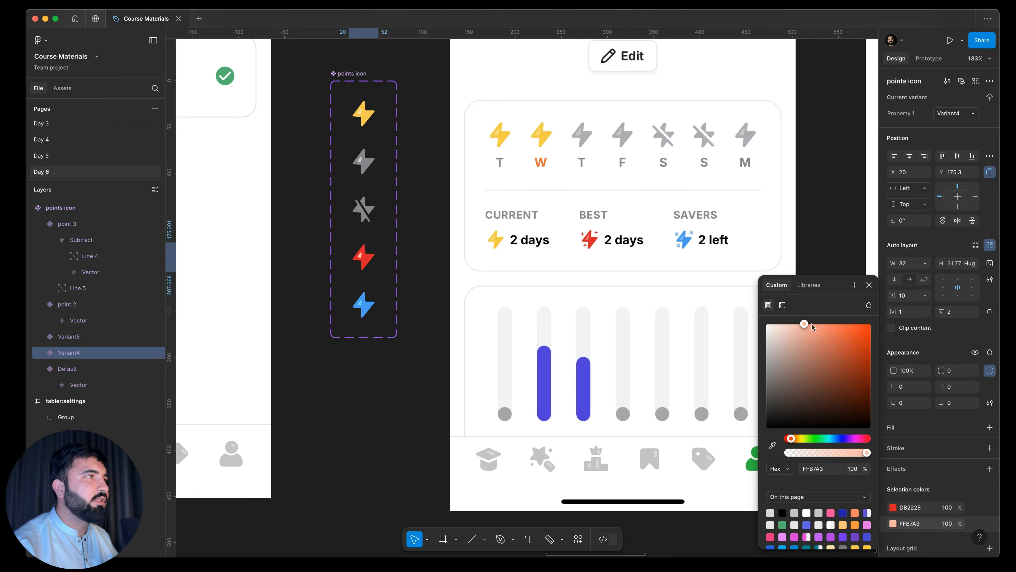
pyautogui.moveTo(821, 325); pyautogui.dragTo(828, 324)
pyautogui.click(402, 383)
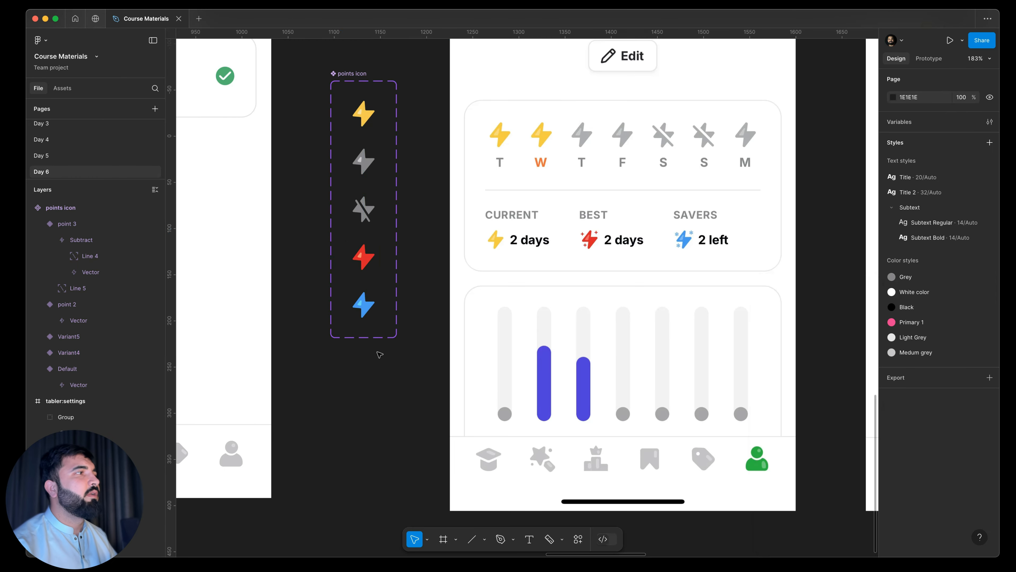
# Rename the red bolt variant as Red
pyautogui.click(364, 256)
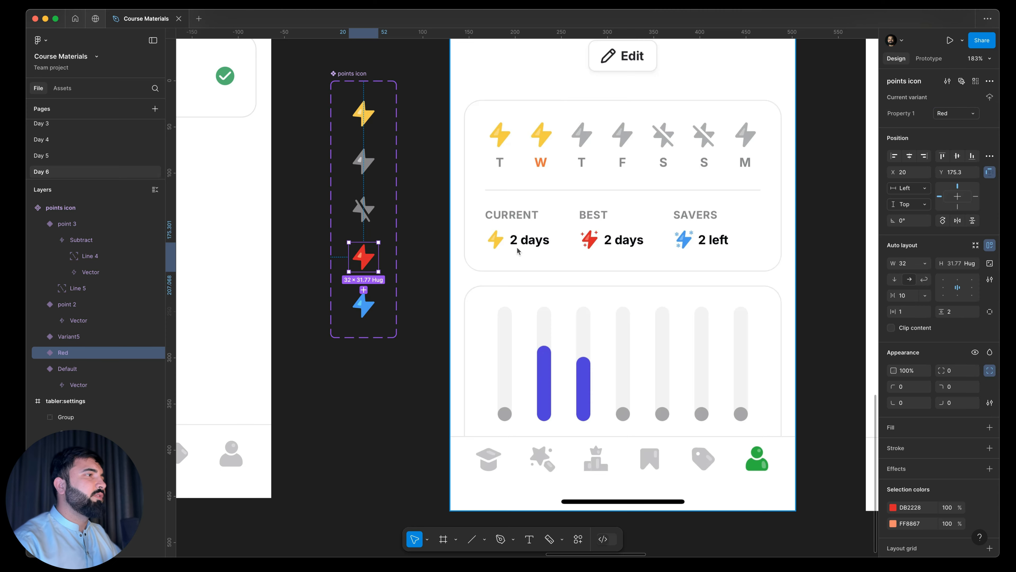
# Rename the blue bolt variant of the points icon as blue
pyautogui.click(366, 313)
pyautogui.click(956, 115)
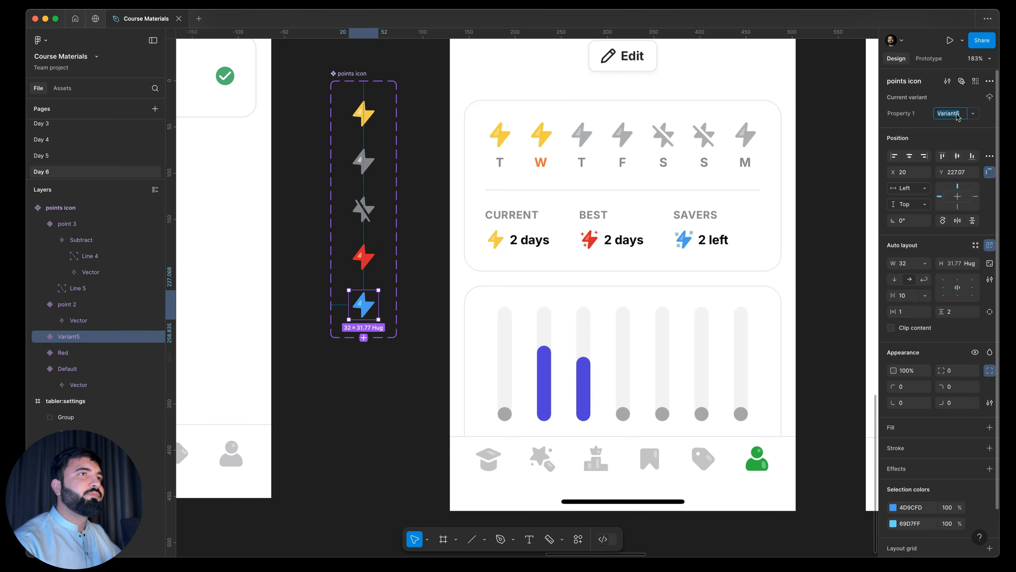
pyautogui.write('blue')
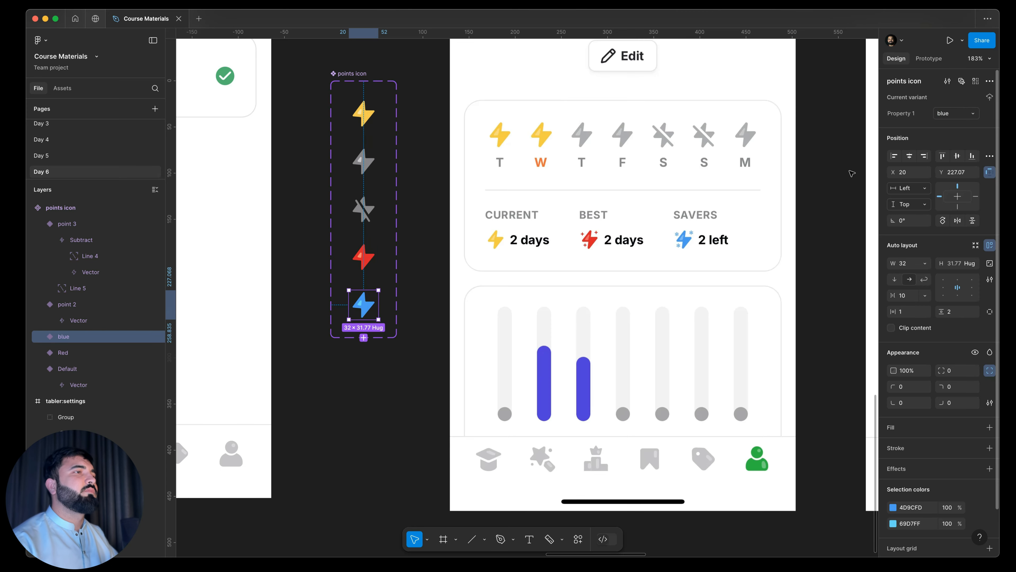
# Switch the bolt icon under BEST in the rebuilt streak card to the Red variant
pyautogui.scroll(-5, 540, 218)
pyautogui.click(693, 413)
pyautogui.moveTo(761, 315); pyautogui.dragTo(605, 361)
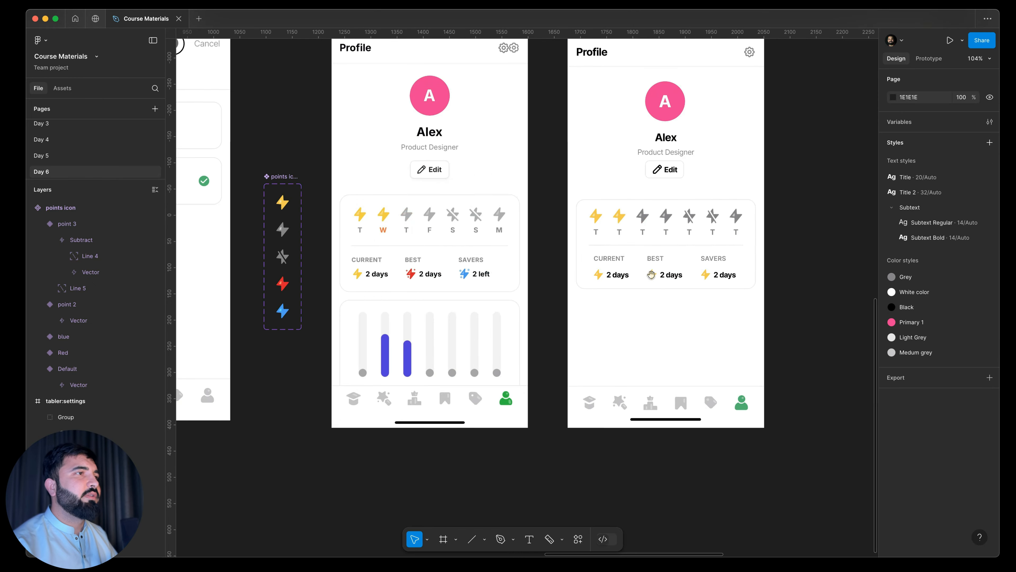
pyautogui.click(651, 274)
pyautogui.doubleClick(651, 274)
pyautogui.doubleClick(652, 274)
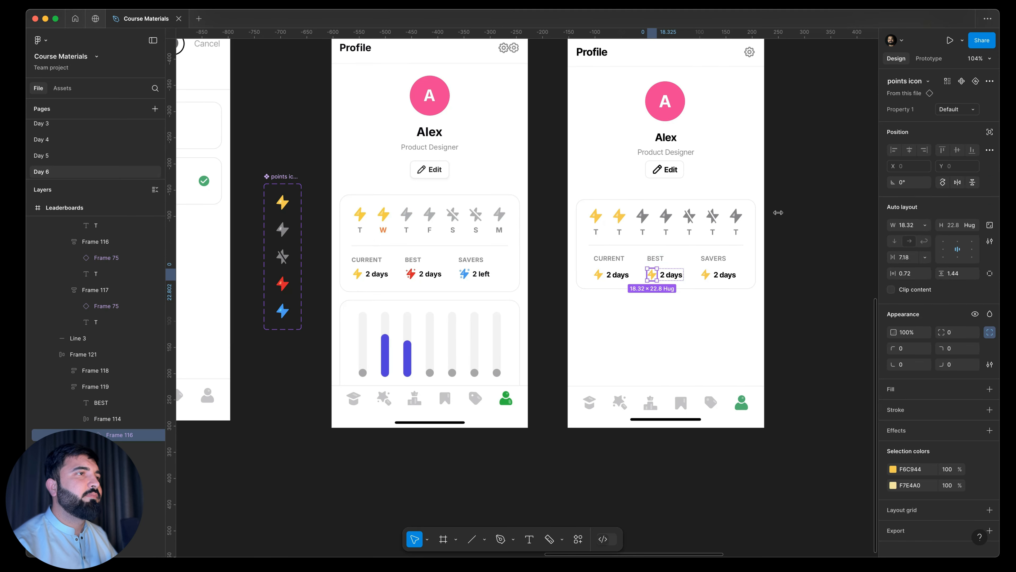
pyautogui.click(956, 109)
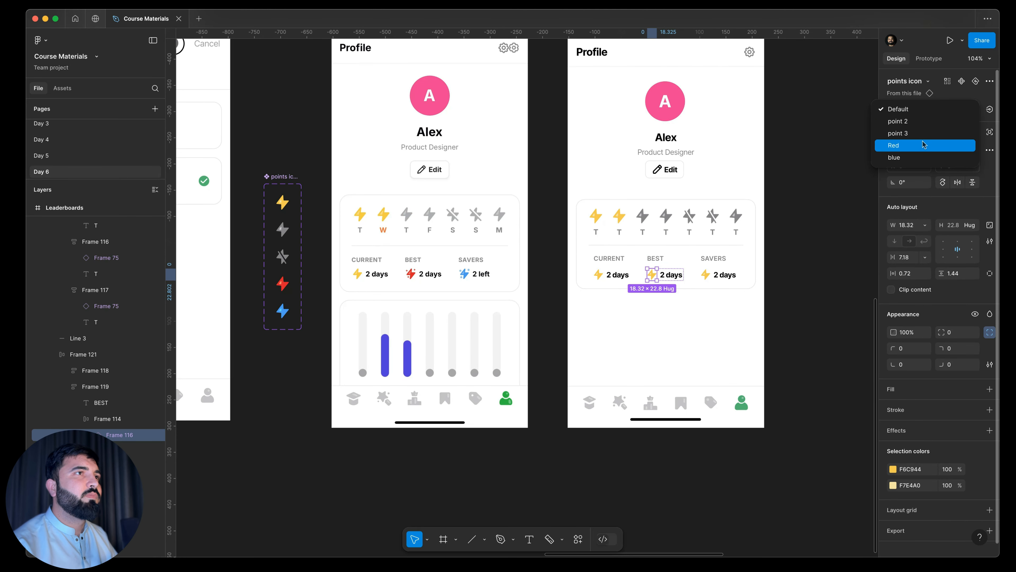
pyautogui.click(922, 145)
# Switch the bolt icon under SAVERS in the rebuilt streak card to the blue variant
pyautogui.click(709, 279)
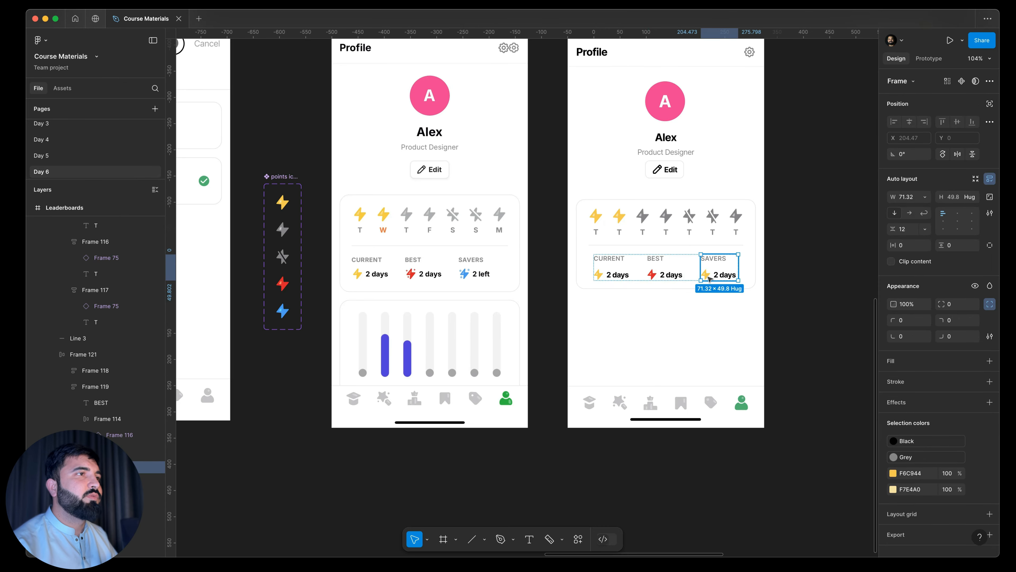
pyautogui.doubleClick(706, 275)
pyautogui.click(956, 110)
pyautogui.click(921, 163)
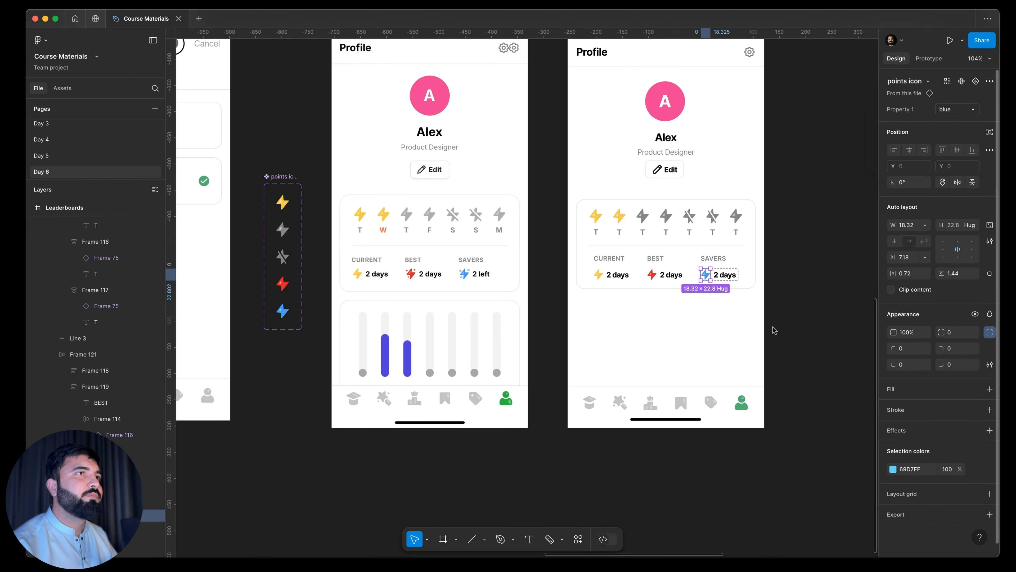
pyautogui.click(700, 304)
# Compare the rebuilt streak card with the reference profile screen and examine the reference bar chart below it
pyautogui.scroll(-1, 551, 273)
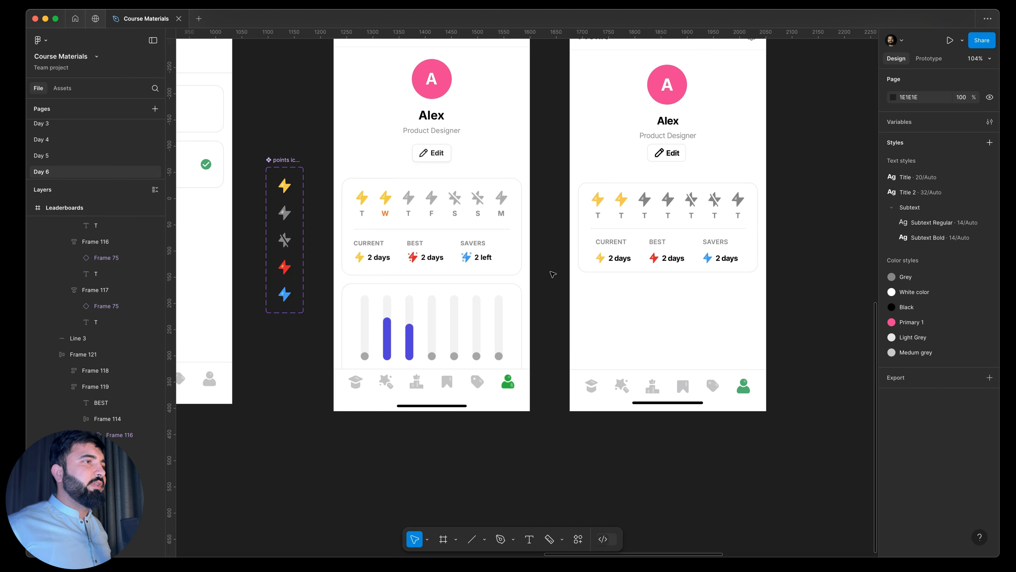
pyautogui.scroll(-1, 588, 353)
pyautogui.hscroll(1, 589, 353)
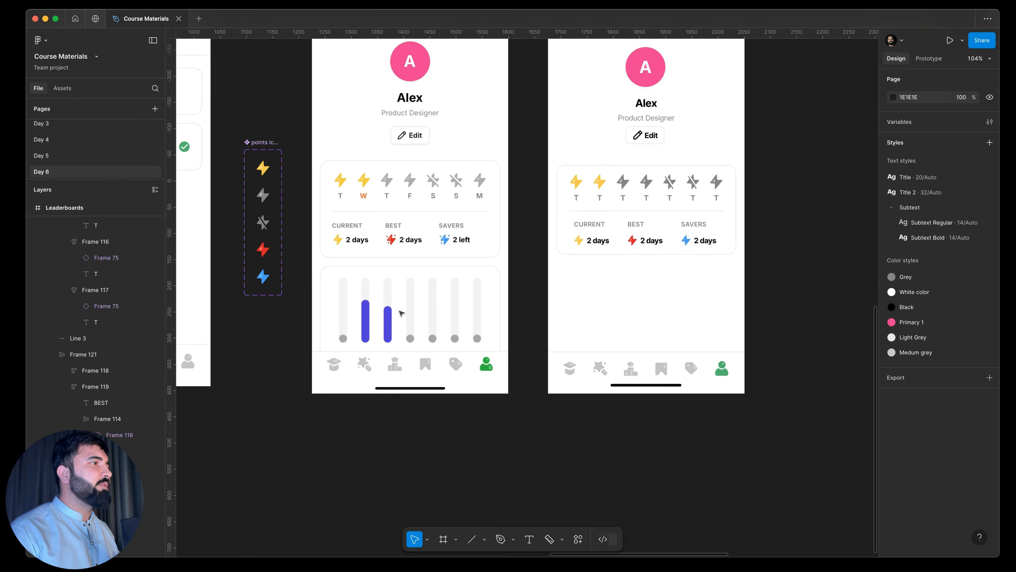
pyautogui.keyDown('ctrl'); pyautogui.scroll(3, 356, 293); pyautogui.keyUp('ctrl')
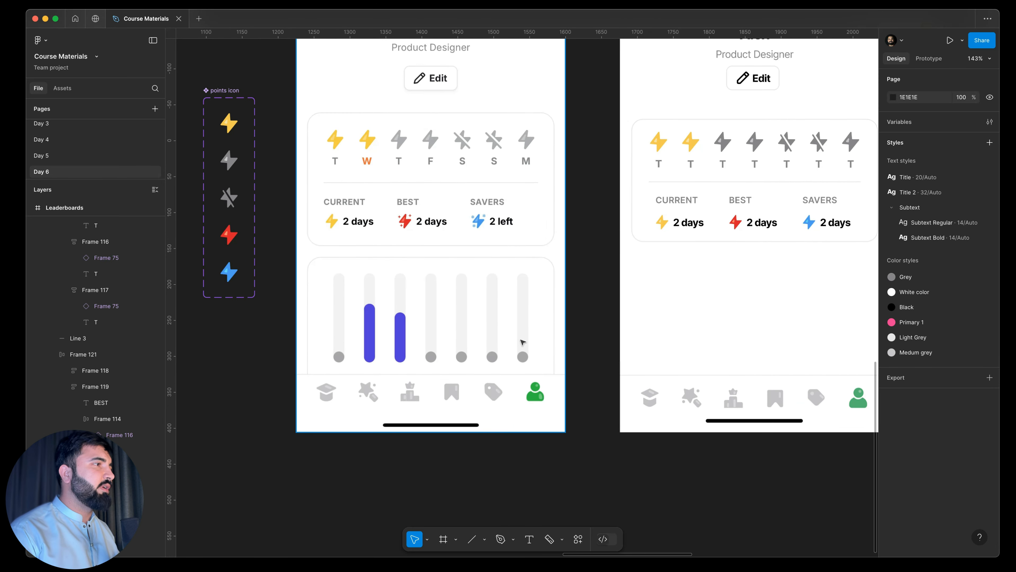
pyautogui.moveTo(692, 321); pyautogui.dragTo(538, 298)
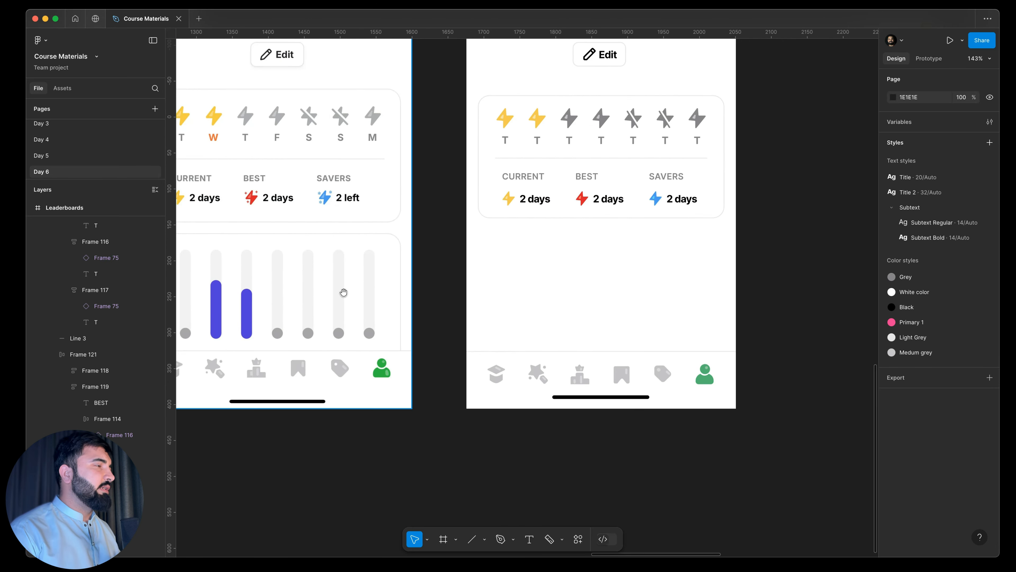
pyautogui.moveTo(241, 247); pyautogui.dragTo(338, 218)
pyautogui.moveTo(581, 315); pyautogui.dragTo(523, 327)
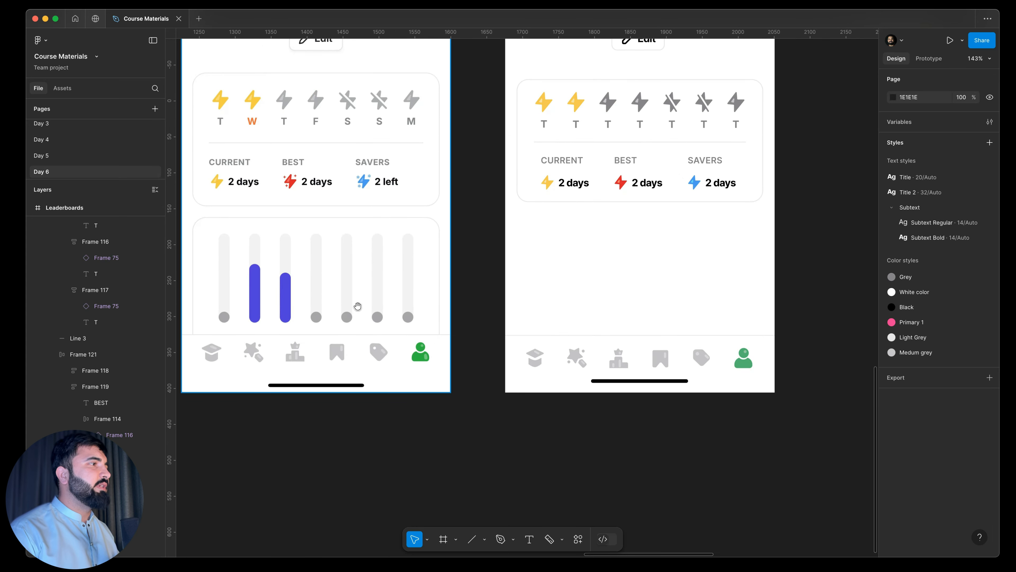
pyautogui.moveTo(357, 306); pyautogui.dragTo(381, 271)
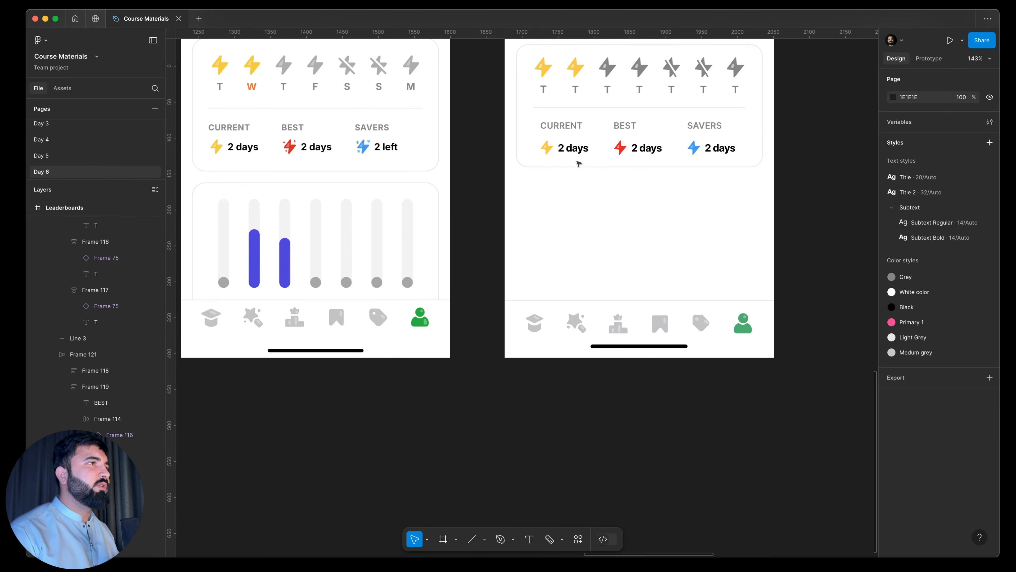
# Change the rebuilt streak card's second day label to W and its fourth day label to F
pyautogui.scroll(1, 573, 120)
pyautogui.click(582, 104)
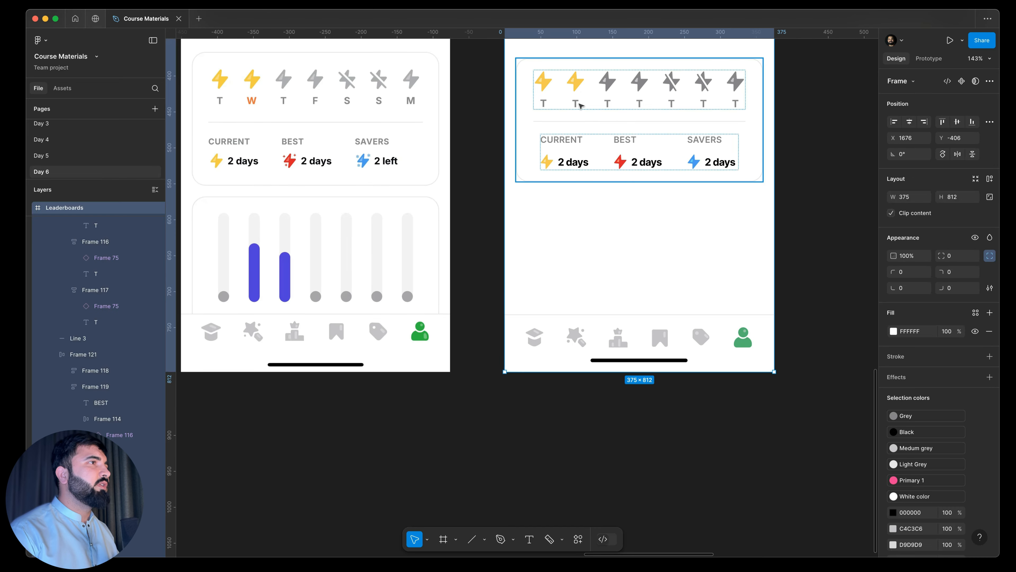
pyautogui.doubleClick(578, 103)
pyautogui.doubleClick(578, 102)
pyautogui.doubleClick(578, 103)
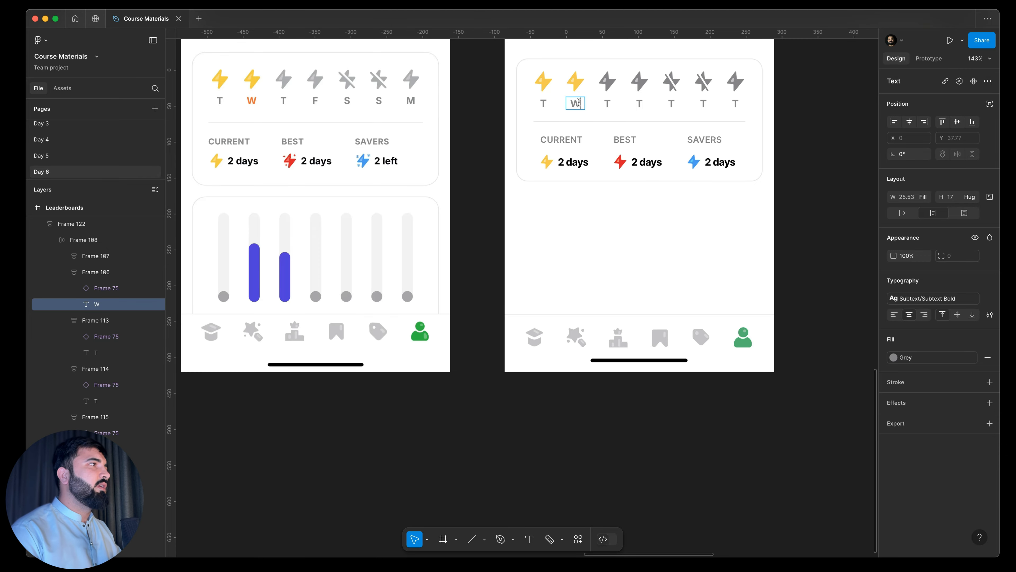
pyautogui.doubleClick(640, 104)
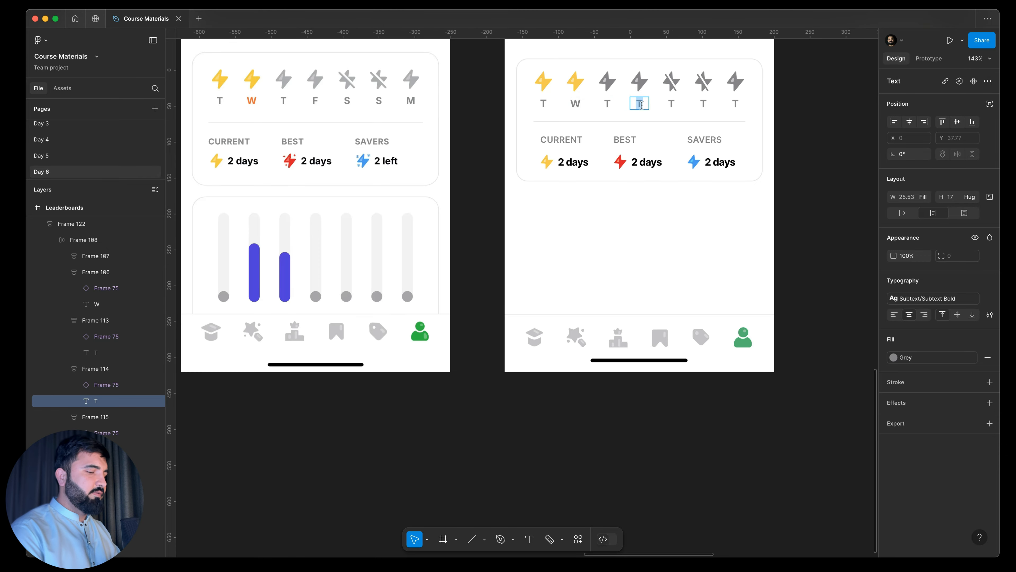
pyautogui.write('F')
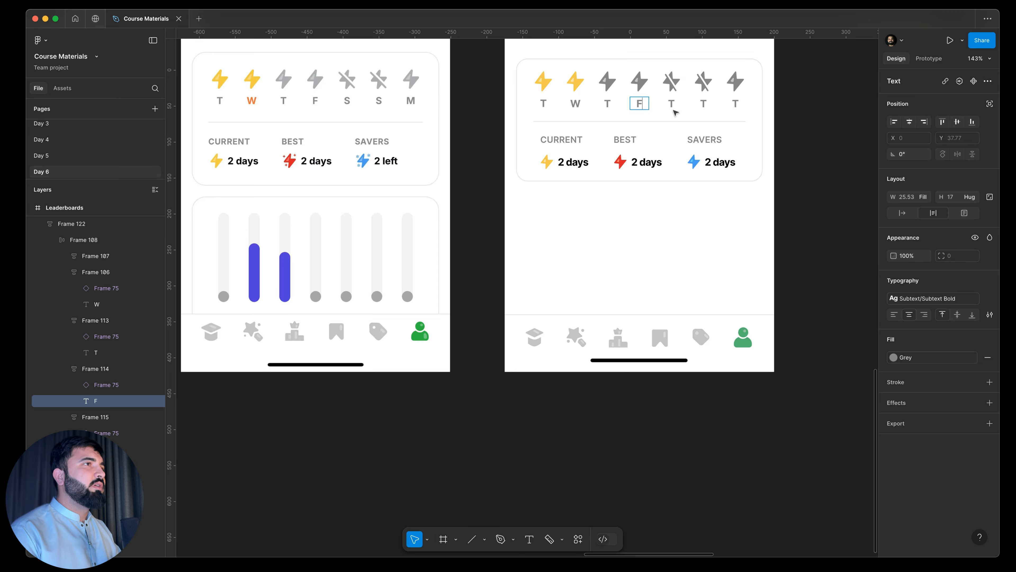
# Change the fifth and sixth day labels of the rebuilt streak card to S and the last one to M
pyautogui.doubleClick(674, 104)
pyautogui.write('S')
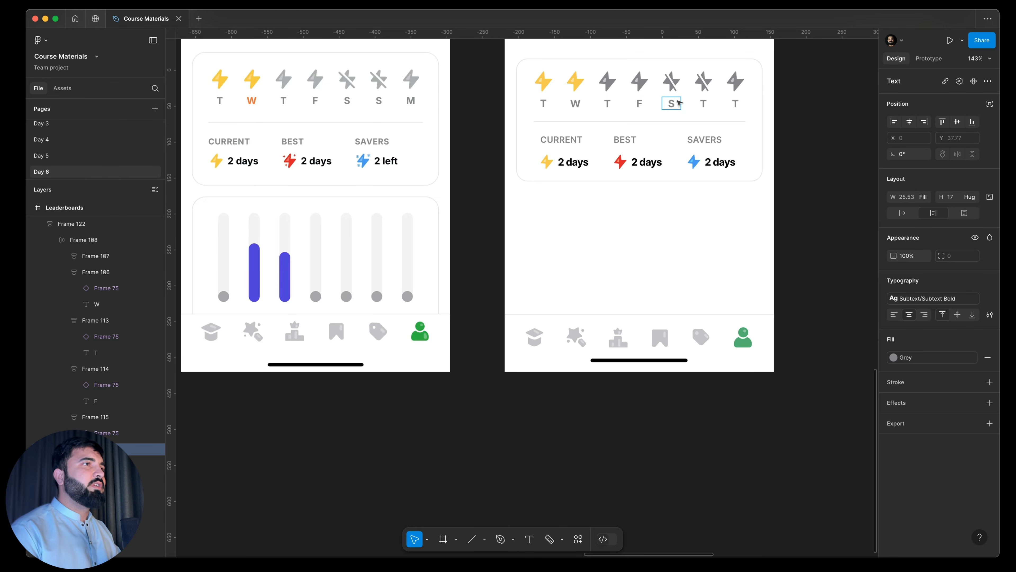
pyautogui.doubleClick(704, 103)
pyautogui.write('S')
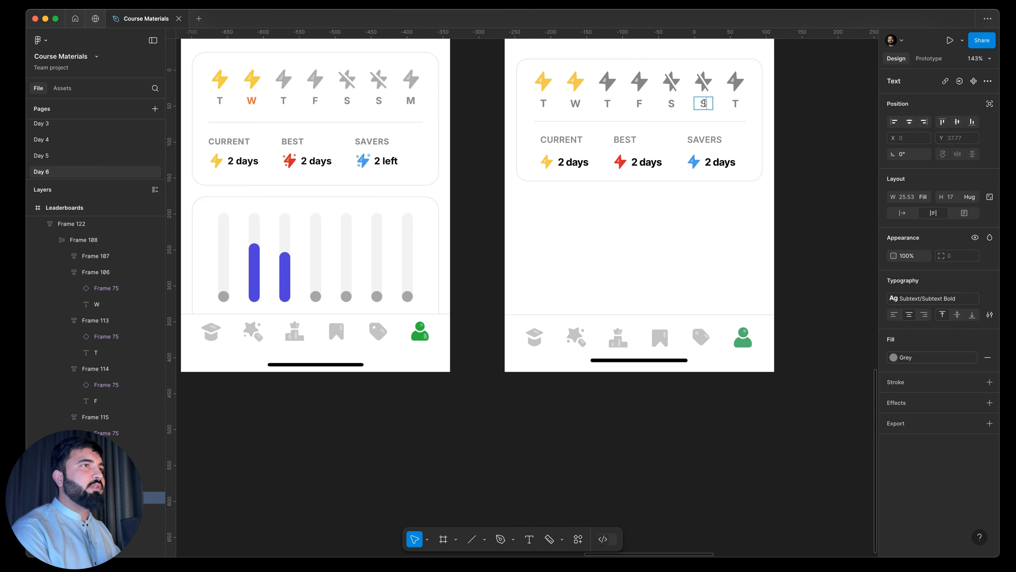
pyautogui.doubleClick(734, 102)
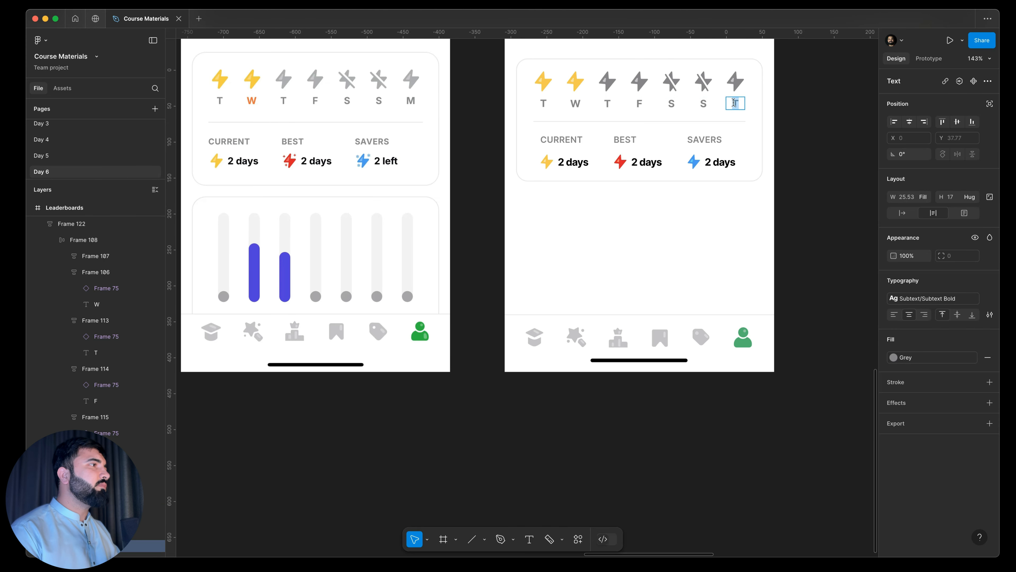
pyautogui.write('M')
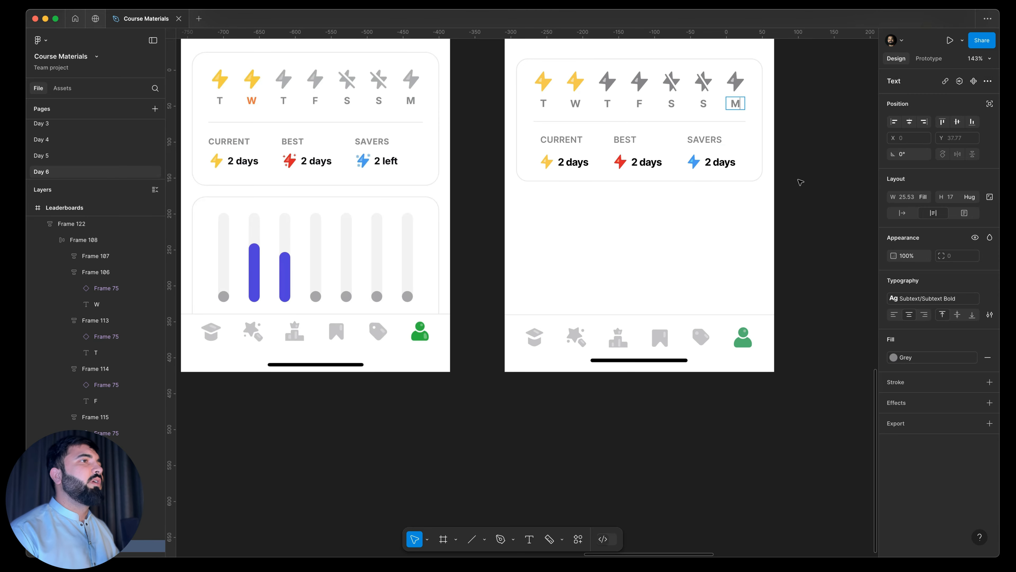
pyautogui.press('Escape')
pyautogui.press('Escape')
# Draw a narrow upright frame about 21 × 111 below the rebuilt streak card for the first chart bar
pyautogui.moveTo(693, 297); pyautogui.dragTo(708, 255)
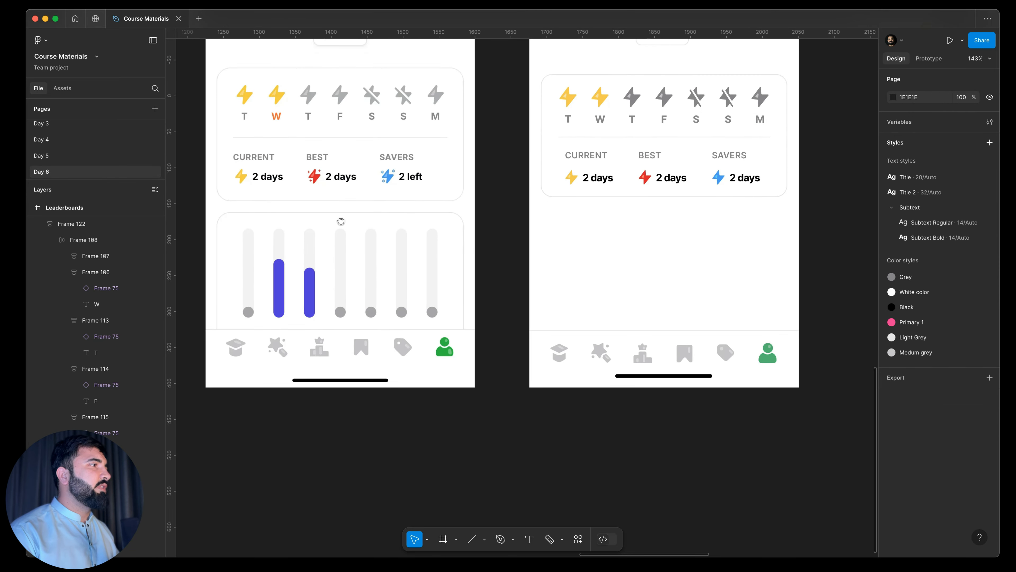
pyautogui.click(457, 541)
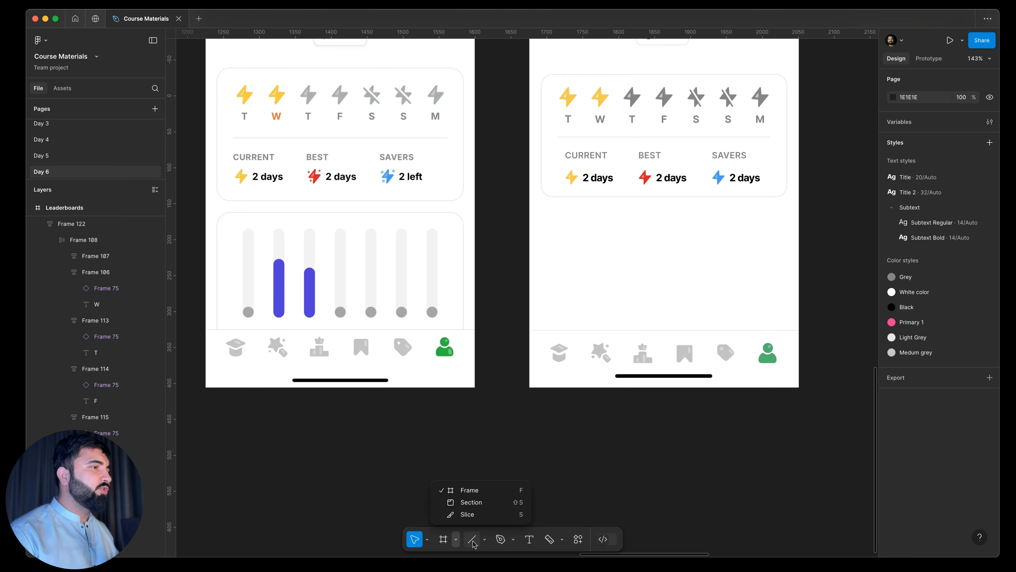
pyautogui.click(468, 493)
pyautogui.scroll(5, 566, 242)
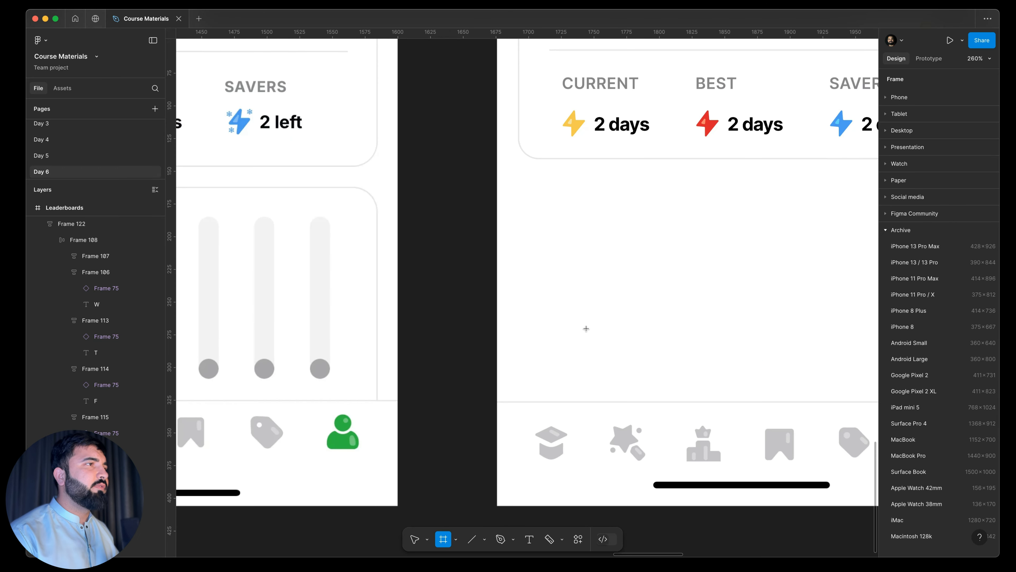
pyautogui.moveTo(569, 230); pyautogui.dragTo(597, 375)
pyautogui.hscroll(-3, 681, 312)
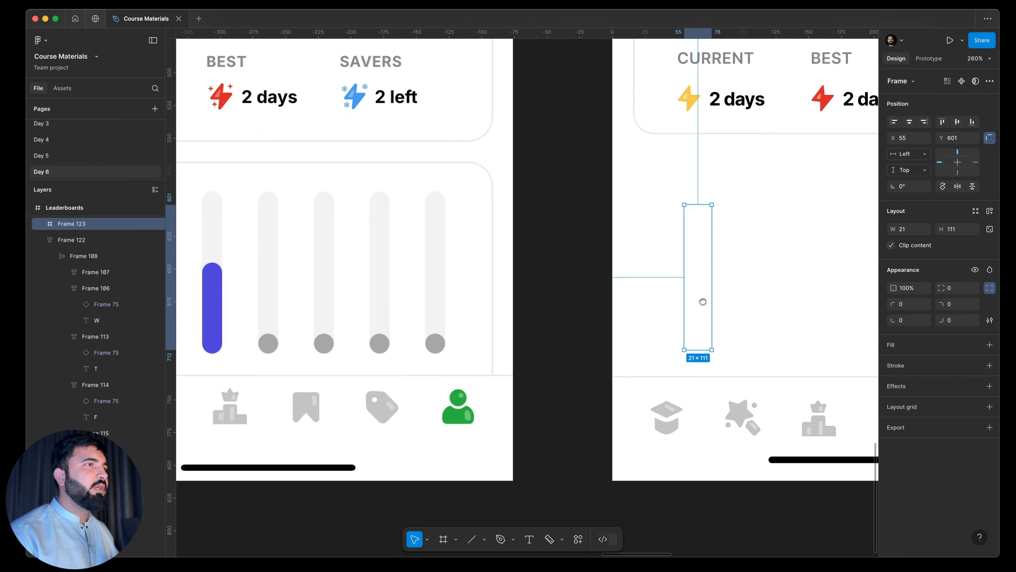
# Draw a rectangle about 17 × 60 in the lower part of the bar frame
pyautogui.click(485, 539)
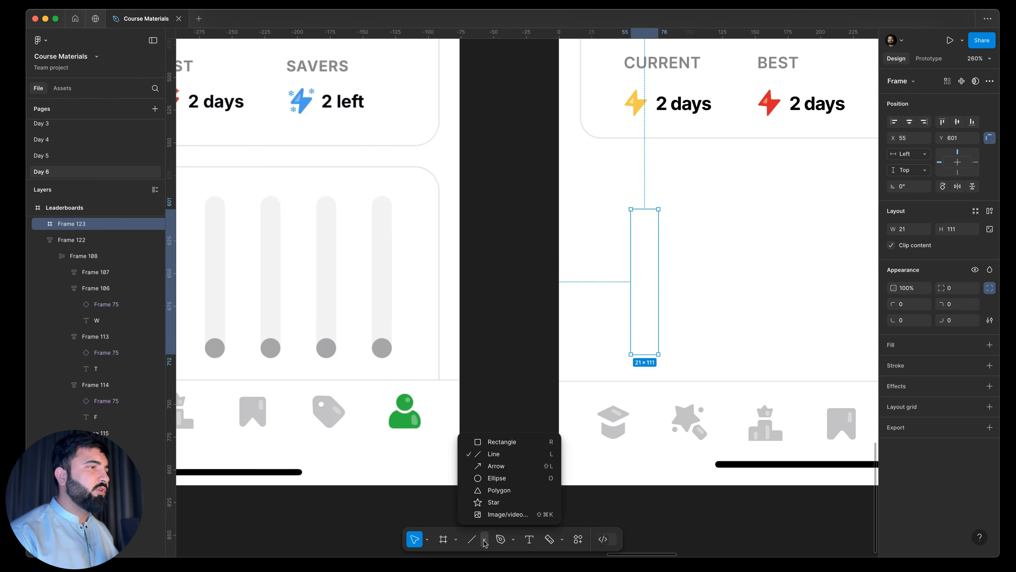
pyautogui.press('r')
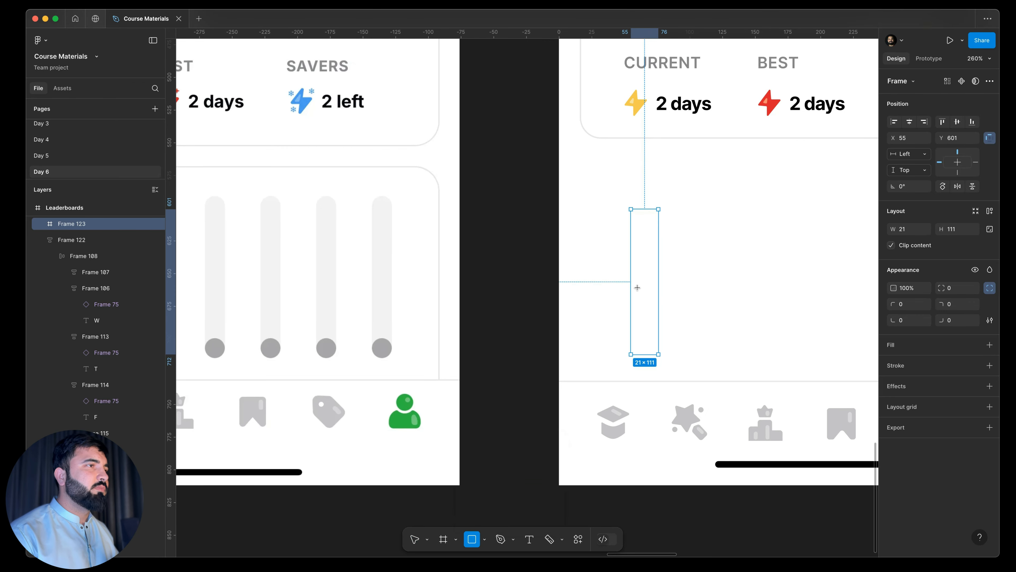
pyautogui.moveTo(632, 276); pyautogui.dragTo(655, 355)
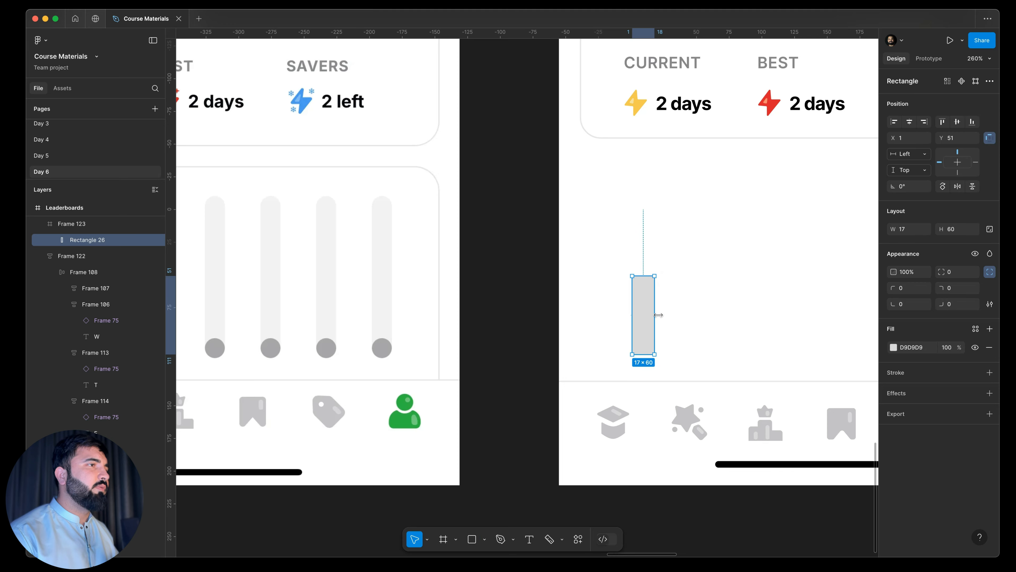
# Narrow the bar frame to about 15 wide and fit the rectangle inside to the frame's full width
pyautogui.click(653, 239)
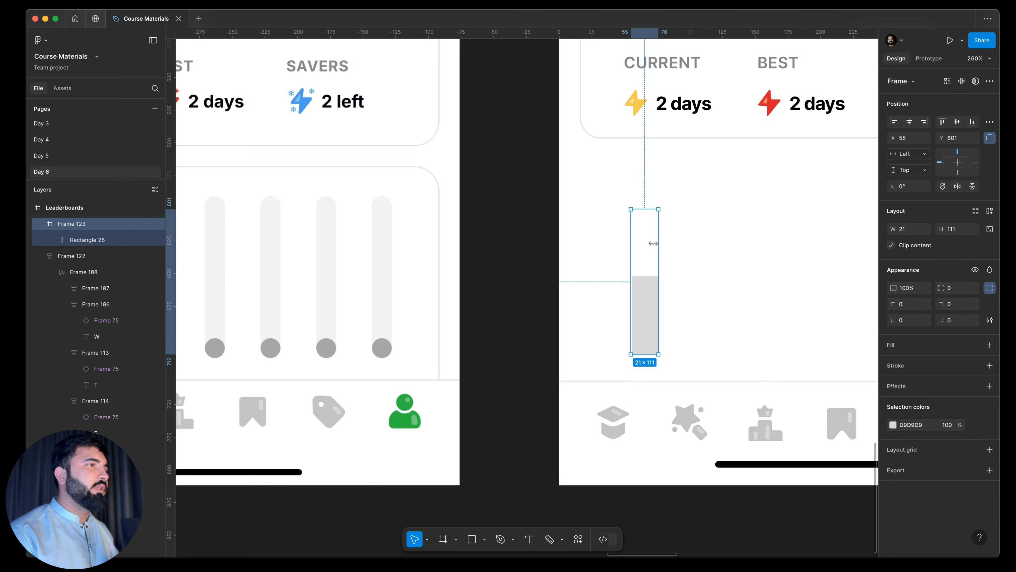
pyautogui.moveTo(653, 243); pyautogui.dragTo(651, 245)
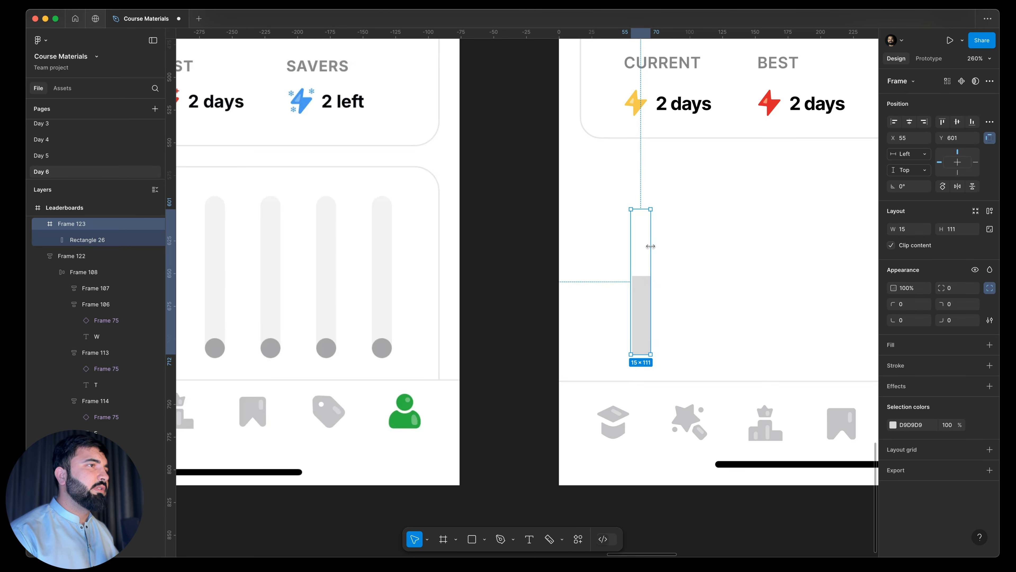
pyautogui.click(643, 296)
pyautogui.moveTo(651, 297); pyautogui.dragTo(656, 296)
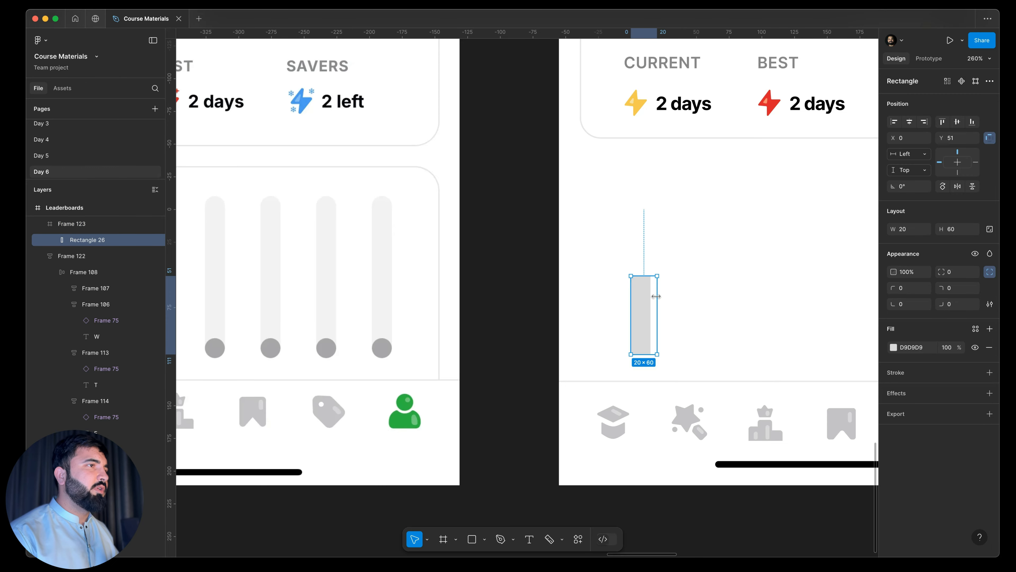
pyautogui.click(645, 232)
pyautogui.moveTo(820, 265); pyautogui.dragTo(956, 225)
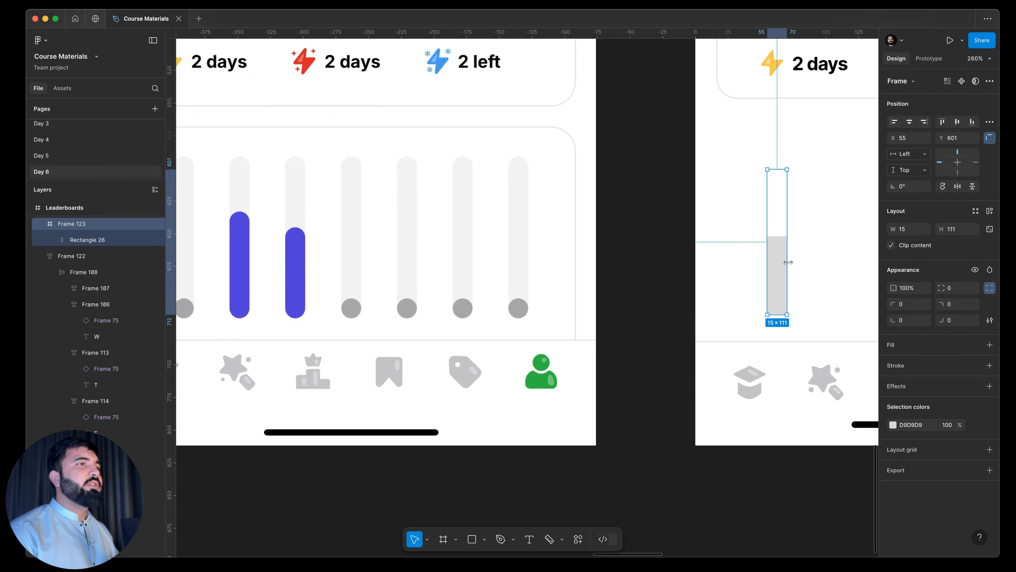
# Shorten the rectangle inside the bar frame from its upper edge to about 35 high and reselect the frame
pyautogui.keyDown('super'); pyautogui.click(777, 239); pyautogui.keyUp('super')
pyautogui.moveTo(778, 241); pyautogui.dragTo(780, 272)
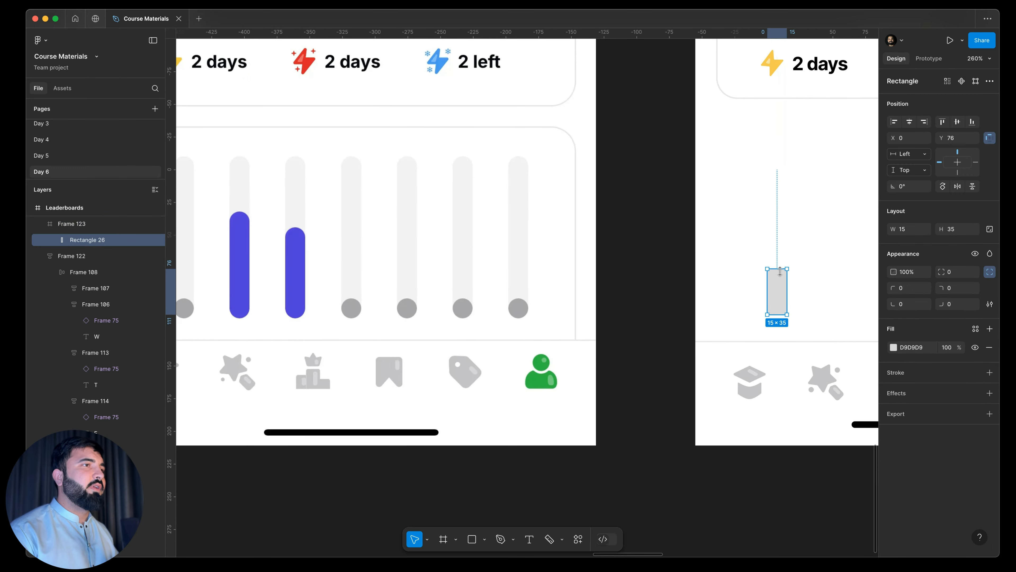
pyautogui.click(775, 217)
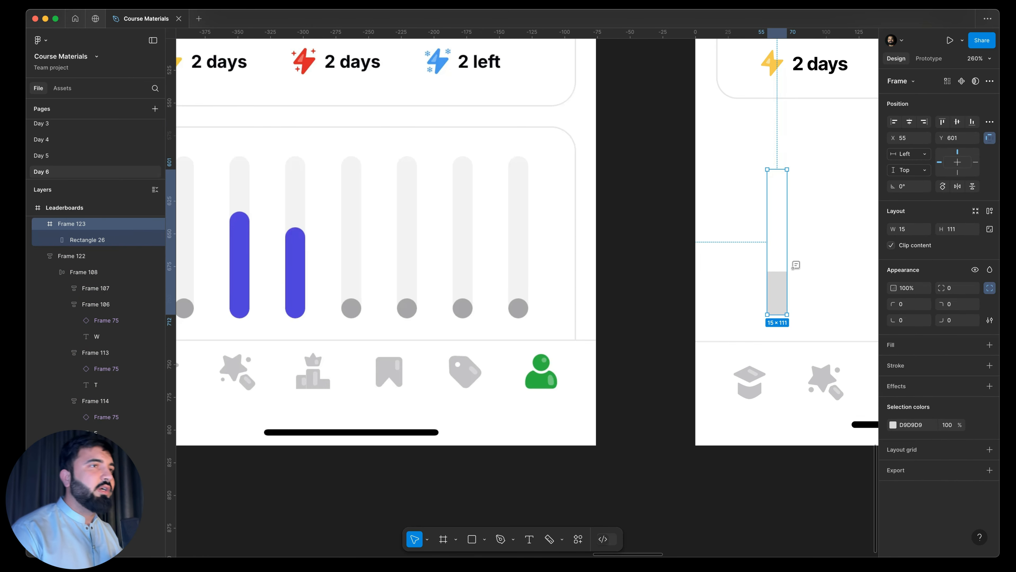
pyautogui.hotkey('shift', 't')
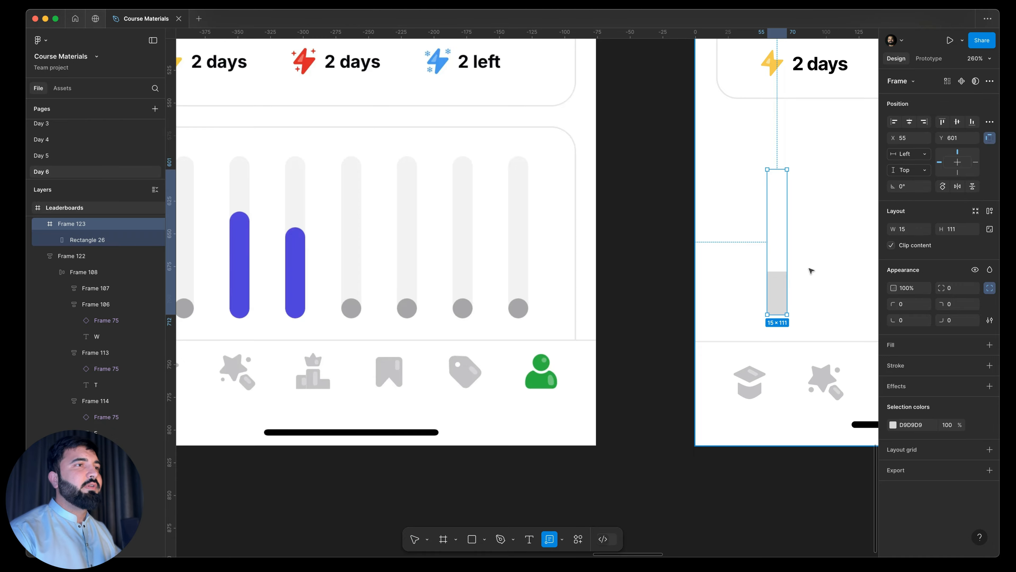
# Recolour the rectangle inside the bar frame by sampling the light grey of the reference bars
pyautogui.press('Escape')
pyautogui.click(893, 425)
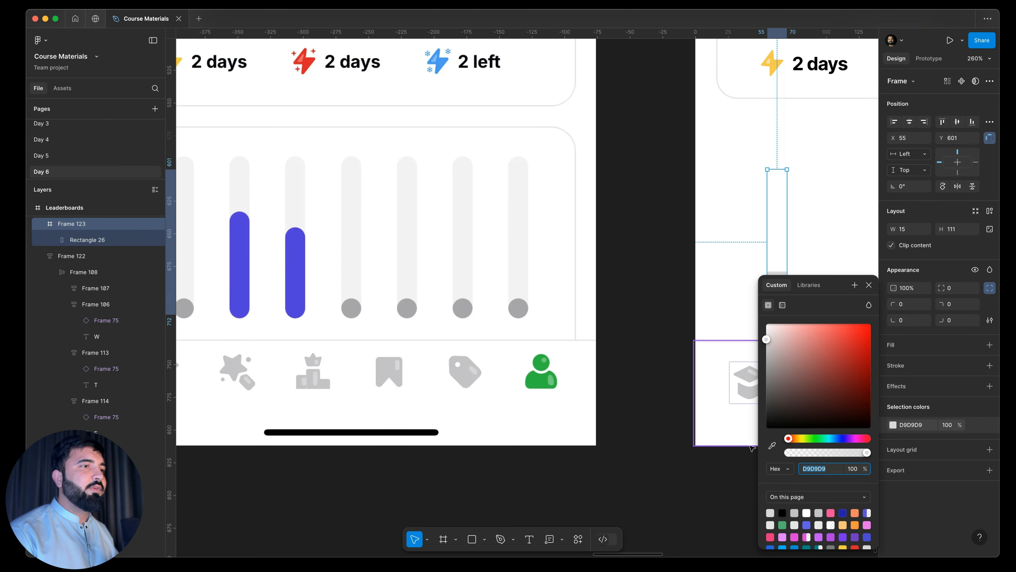
pyautogui.click(772, 445)
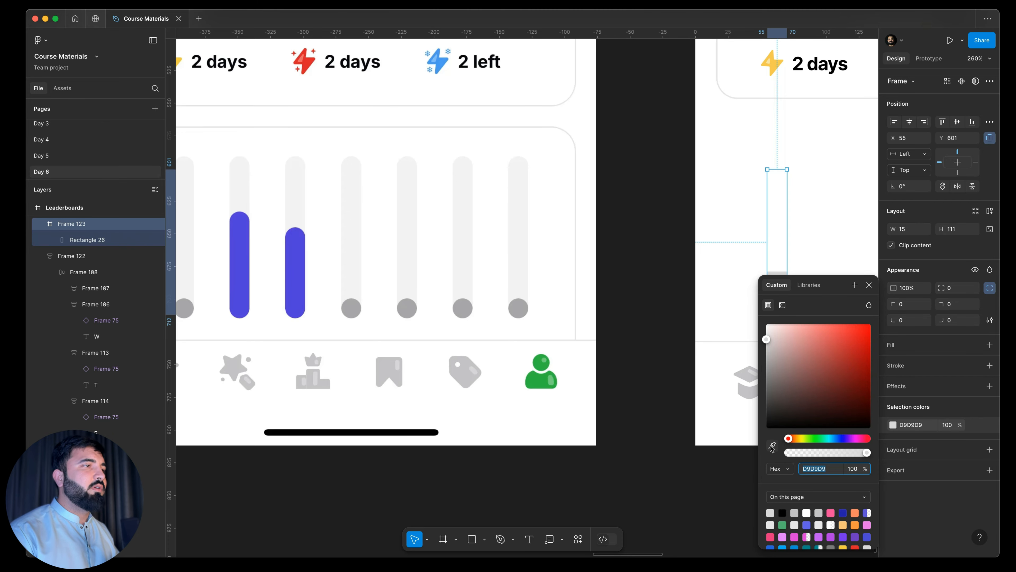
pyautogui.click(302, 181)
# Apply the Grey colour style to the rectangle inside the bar frame and set its corner radius to about 49
pyautogui.scroll(-3, 788, 240)
pyautogui.click(777, 222)
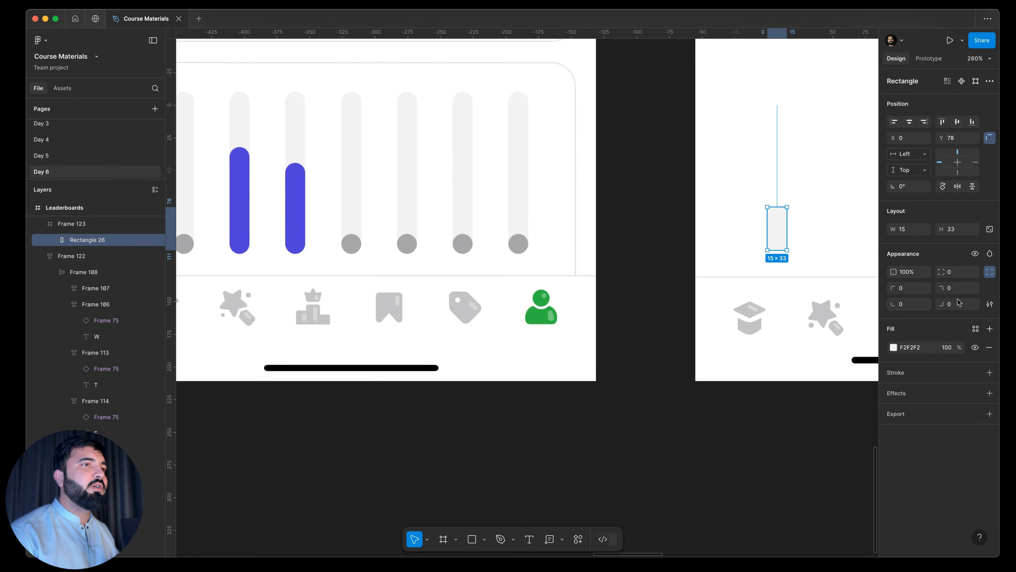
pyautogui.click(976, 329)
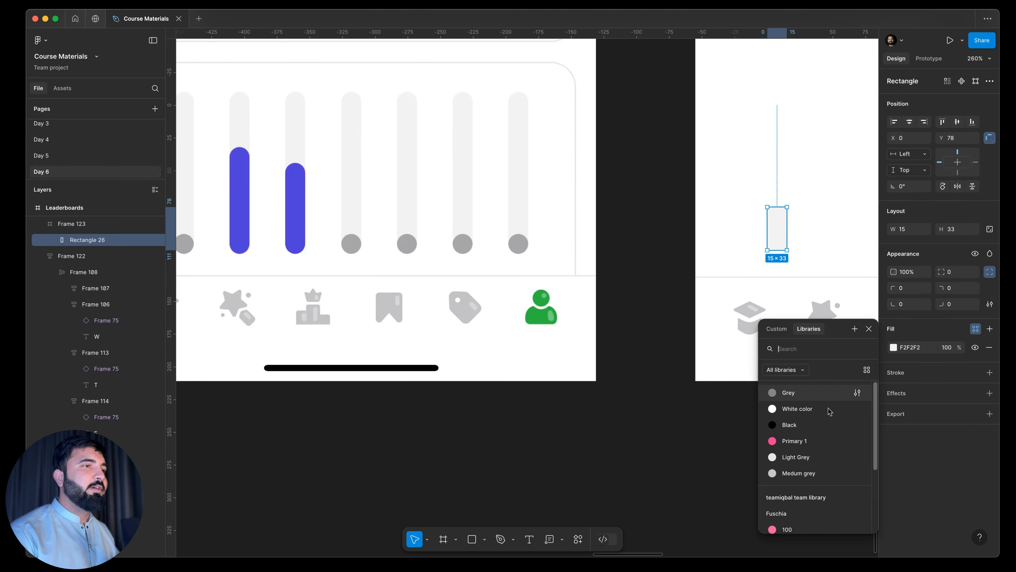
pyautogui.click(821, 393)
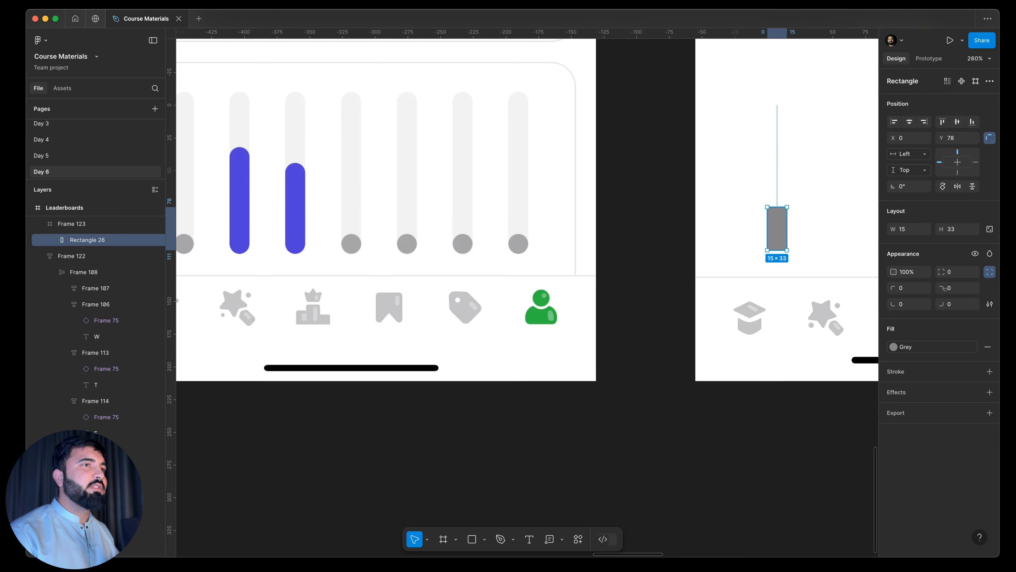
pyautogui.moveTo(942, 272); pyautogui.dragTo(953, 273)
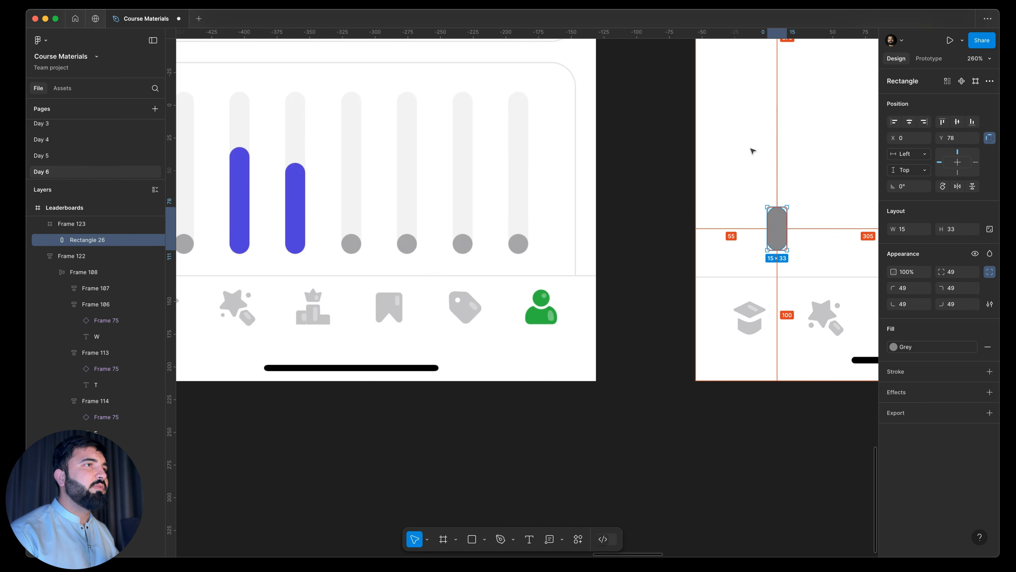
# Round the bar frame's corners to a radius of about 103 and fill it with the Light Grey colour style
pyautogui.click(779, 153)
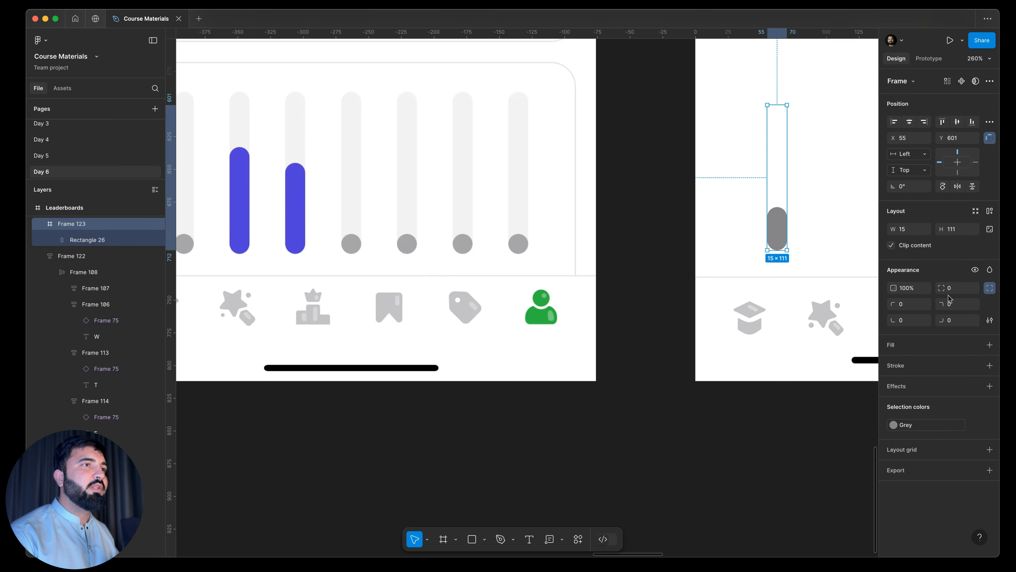
pyautogui.moveTo(942, 289); pyautogui.dragTo(968, 287)
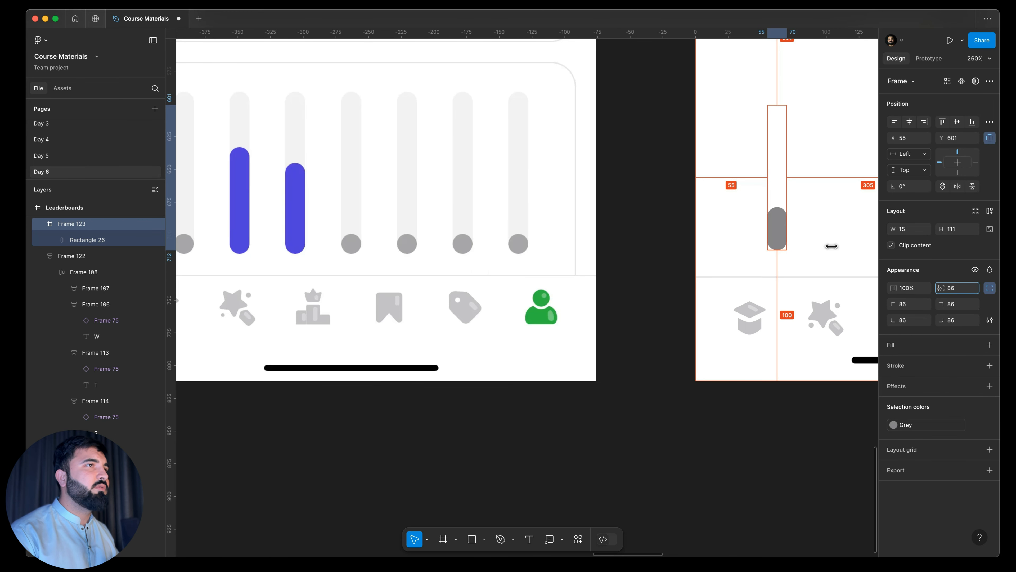
pyautogui.moveTo(35, 238); pyautogui.dragTo(35, 239)
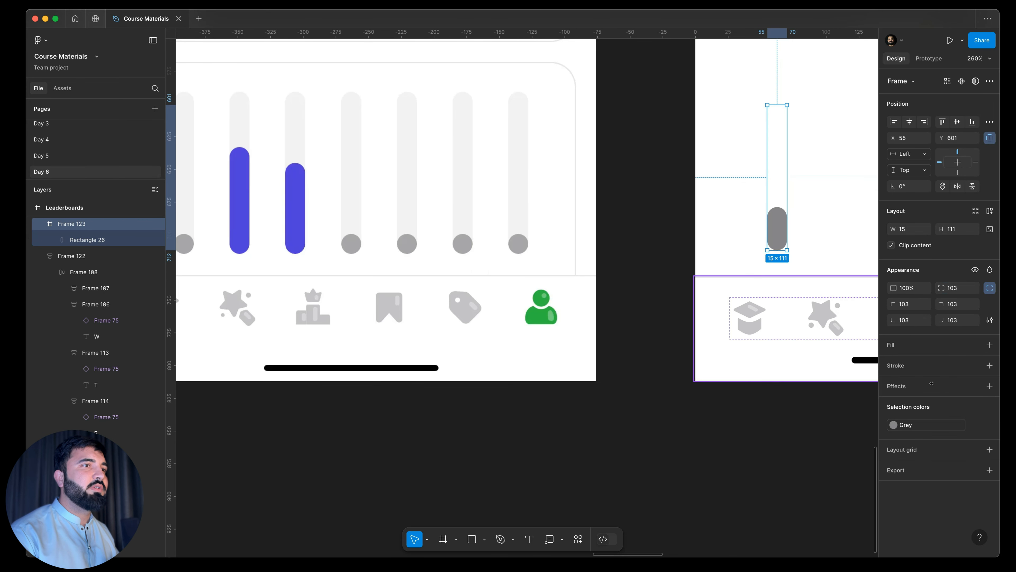
pyautogui.click(989, 346)
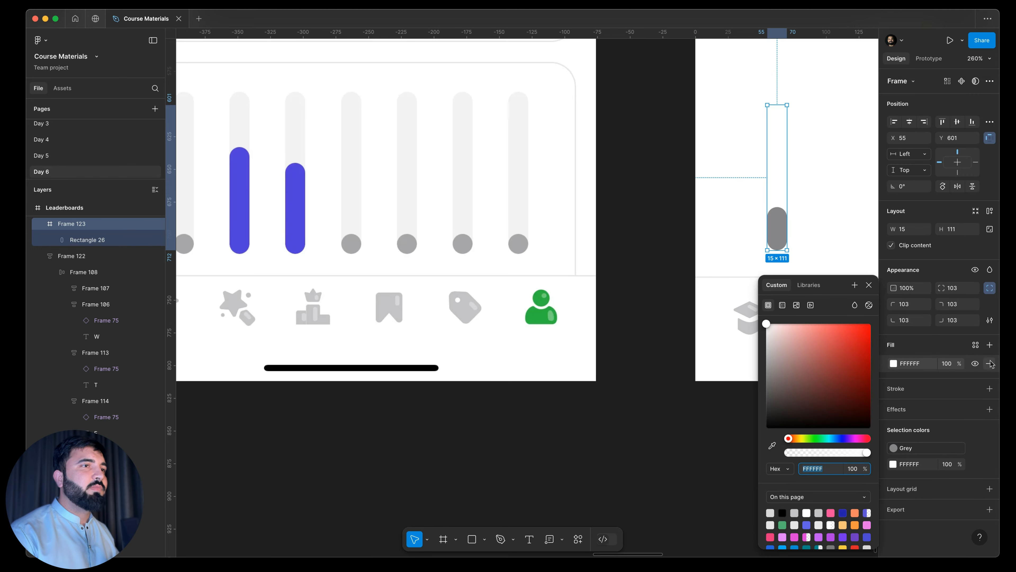
pyautogui.click(976, 346)
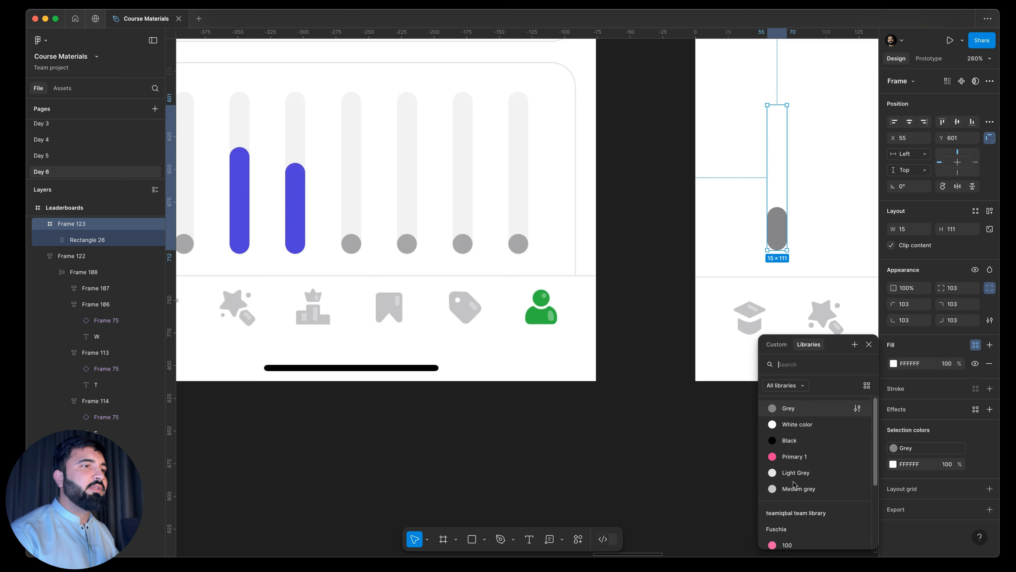
pyautogui.click(796, 473)
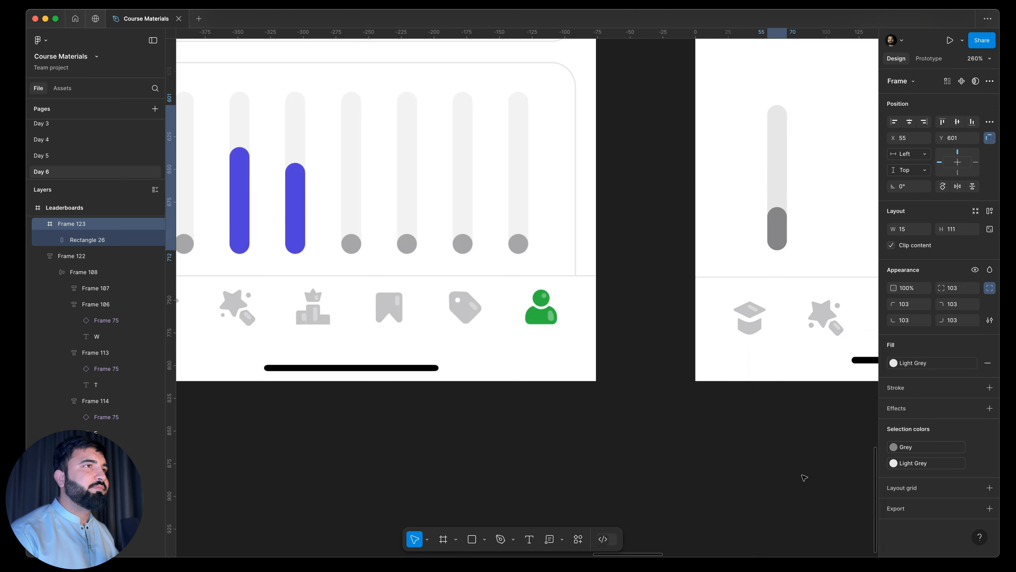
# Shorten the grey rectangle inside the bar from its upper edge to about 29 high
pyautogui.scroll(-5, 691, 248)
pyautogui.click(598, 376)
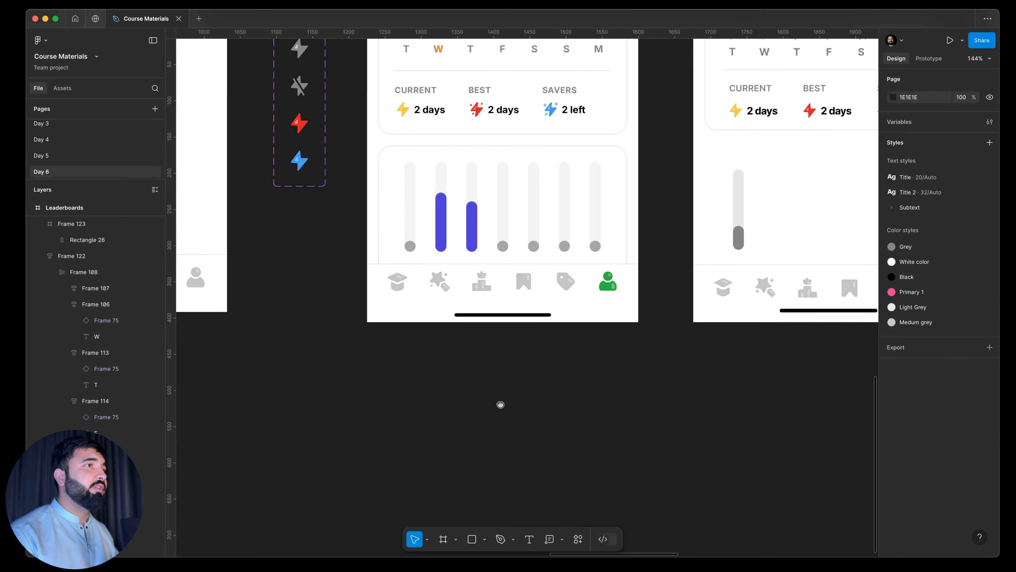
pyautogui.scroll(3, 605, 288)
pyautogui.scroll(2, 604, 289)
pyautogui.doubleClick(598, 289)
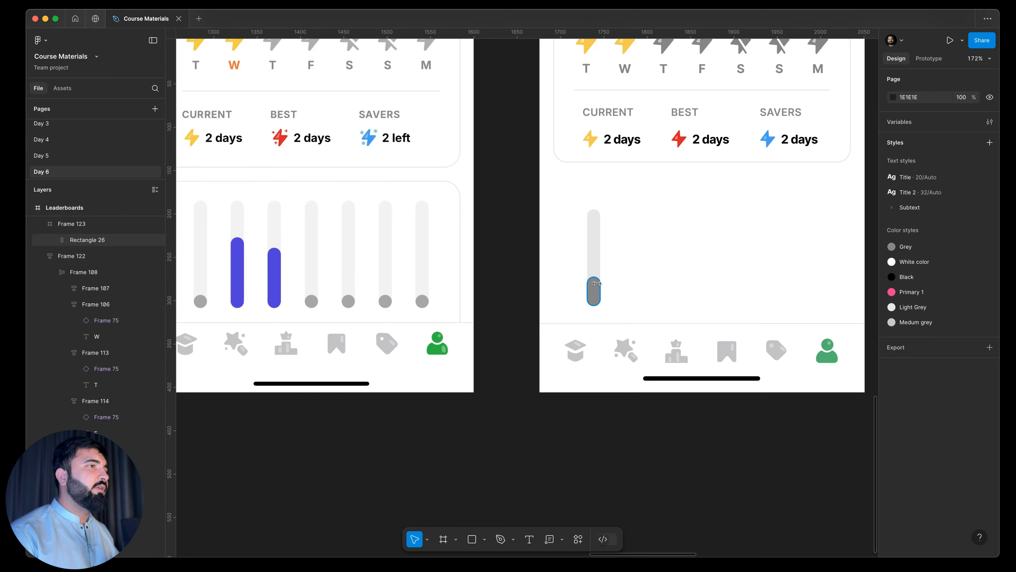
# Place a copy of the bar beside the original and wrap both in a horizontal auto layout frame
pyautogui.click(598, 263)
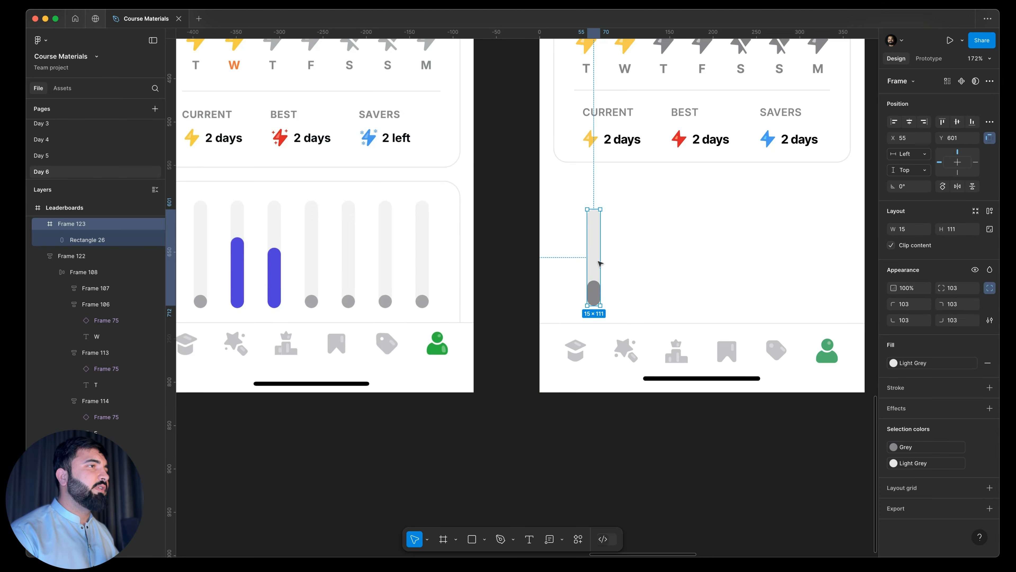
pyautogui.click(602, 262)
pyautogui.moveTo(591, 263); pyautogui.dragTo(612, 257)
pyautogui.keyDown('shift'); pyautogui.click(597, 251); pyautogui.keyUp('shift')
pyautogui.hotkey('shift', 'a')
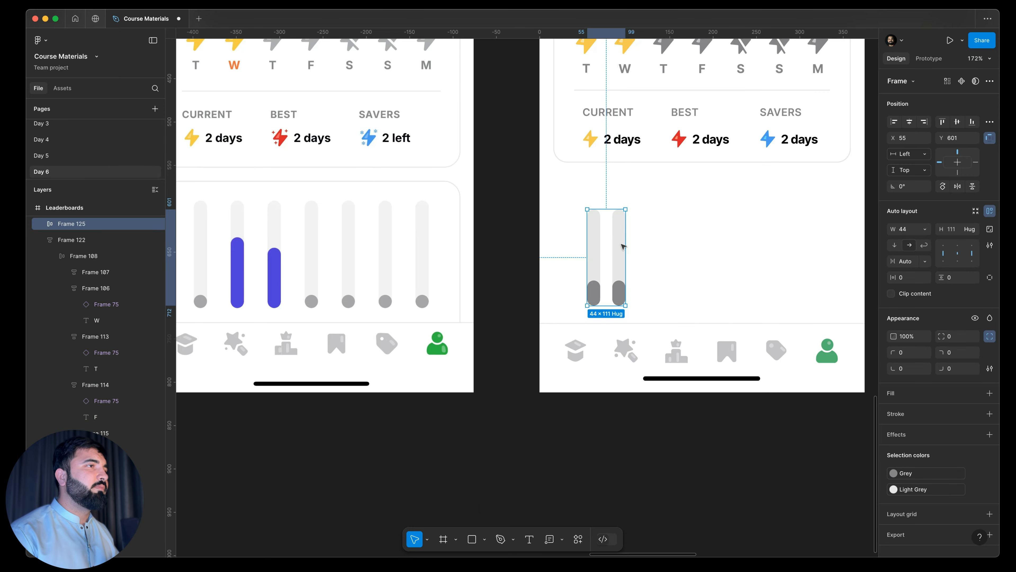
pyautogui.click(622, 246)
pyautogui.hotkey('ctrl', 'd')
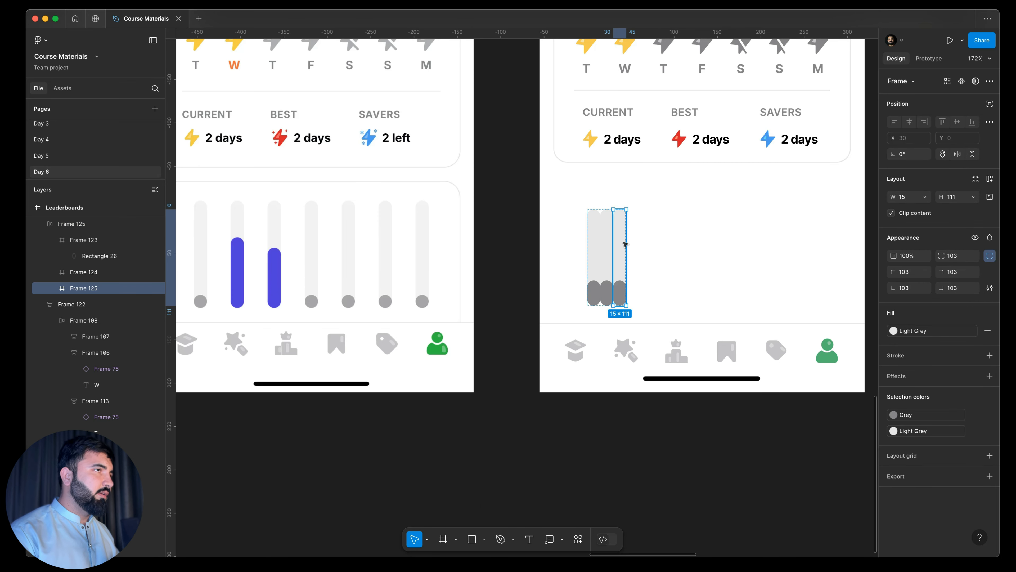
pyautogui.press('Delete')
pyautogui.click(626, 223)
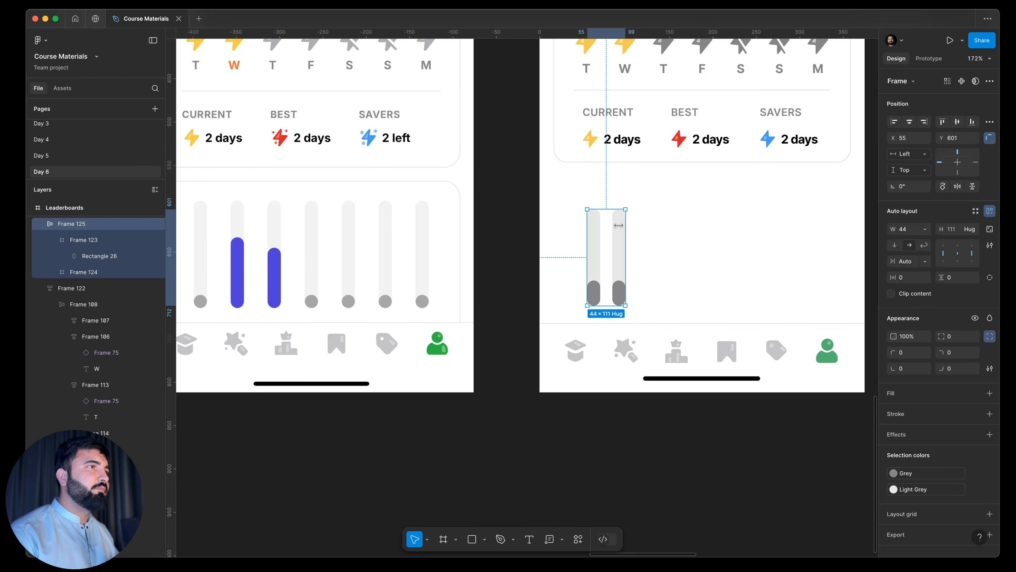
# Duplicate the second bar inside the auto layout frame until the row holds seven bars
pyautogui.scroll(-1, 621, 231)
pyautogui.click(618, 236)
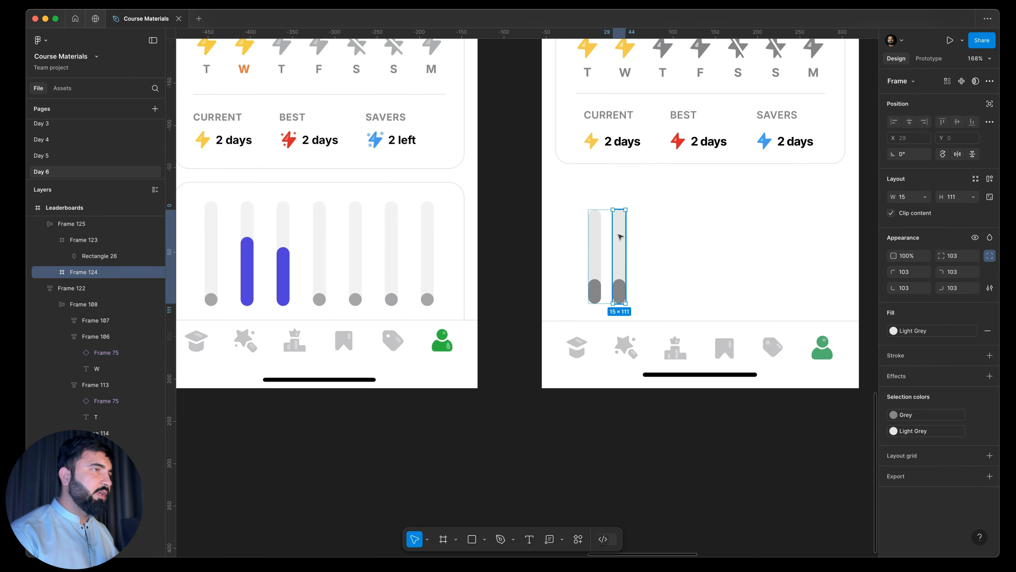
pyautogui.hotkey('ctrl', 'd')
pyautogui.hotkey('ctrl', 'd')
pyautogui.hotkey('ctrl', 'd')
pyautogui.hotkey('ctrl', 'd')
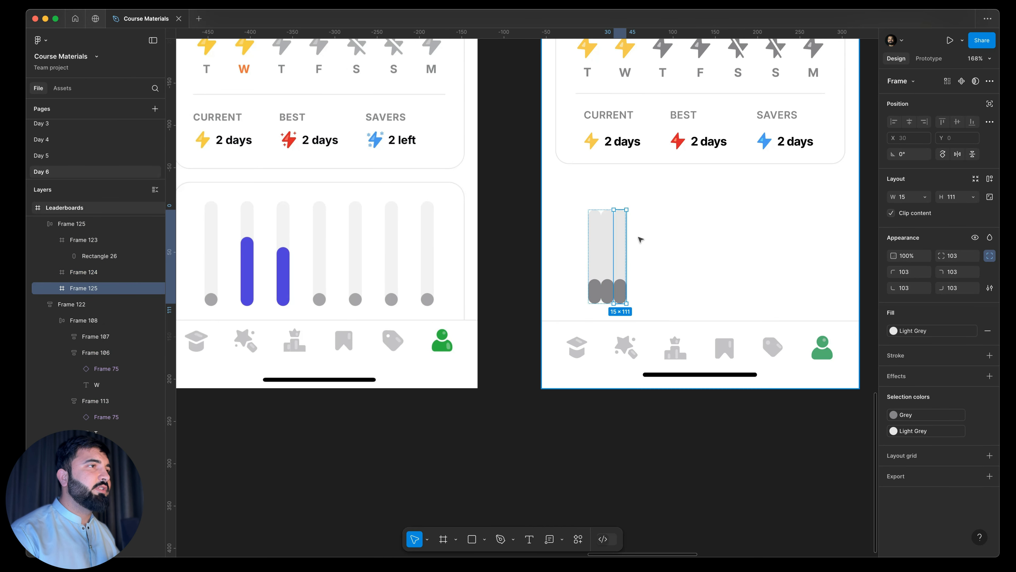
pyautogui.hotkey('ctrl', 'd')
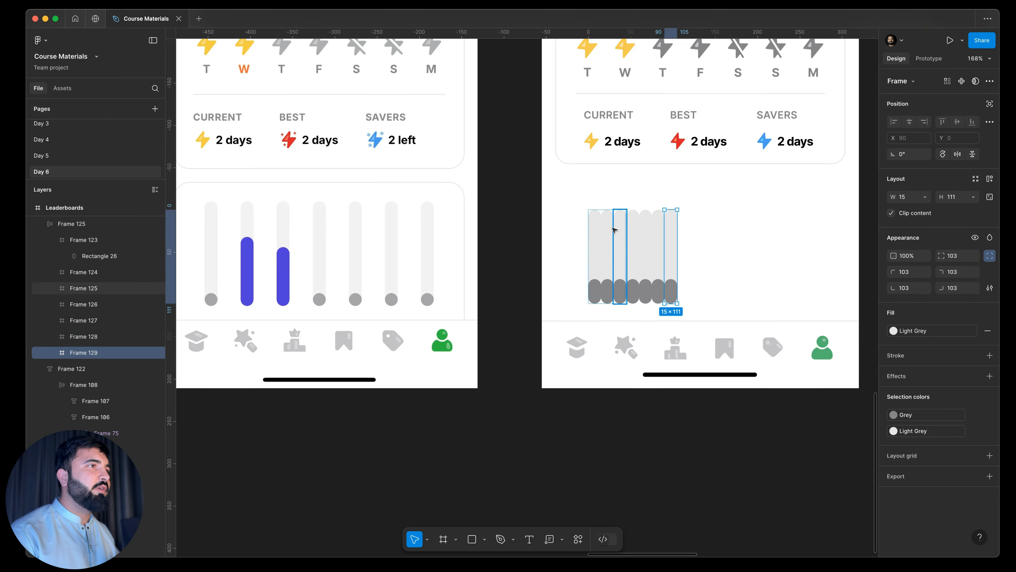
# Resize the bar row to about 282 × 136 and move it to about X 37, Y 584 below the streak card
pyautogui.click(611, 201)
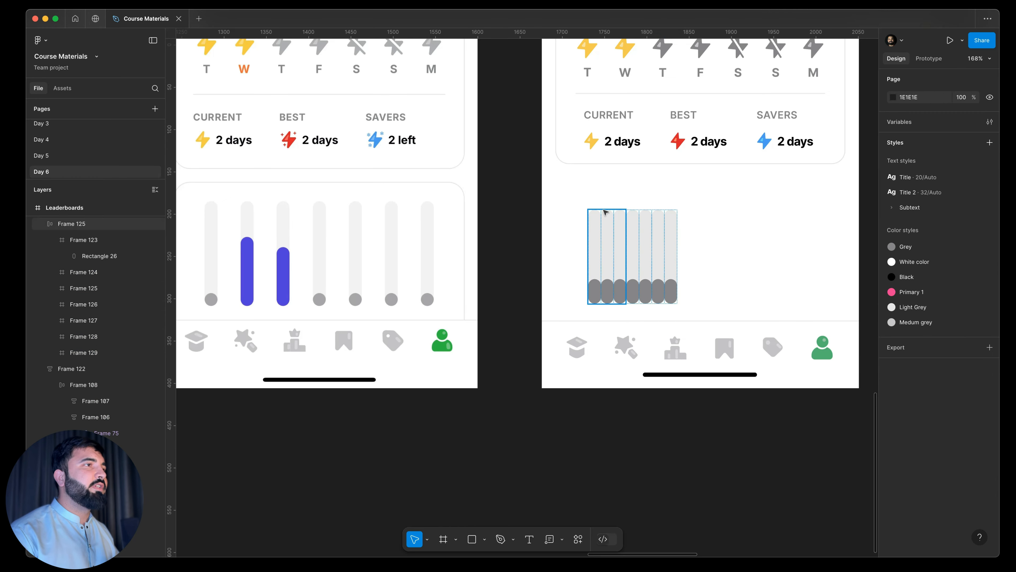
pyautogui.click(629, 224)
pyautogui.moveTo(628, 226); pyautogui.dragTo(816, 225)
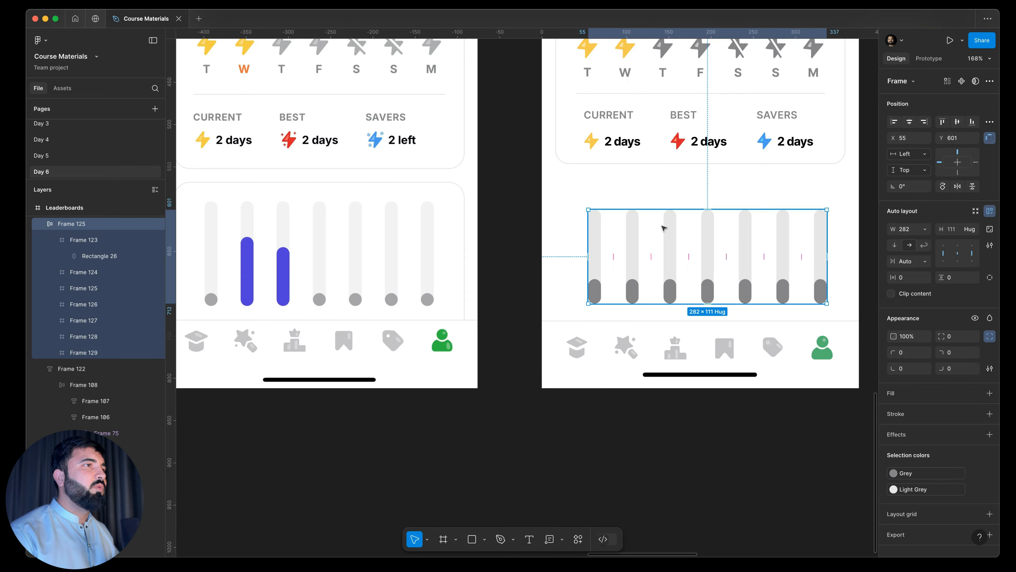
pyautogui.moveTo(664, 228); pyautogui.dragTo(657, 220)
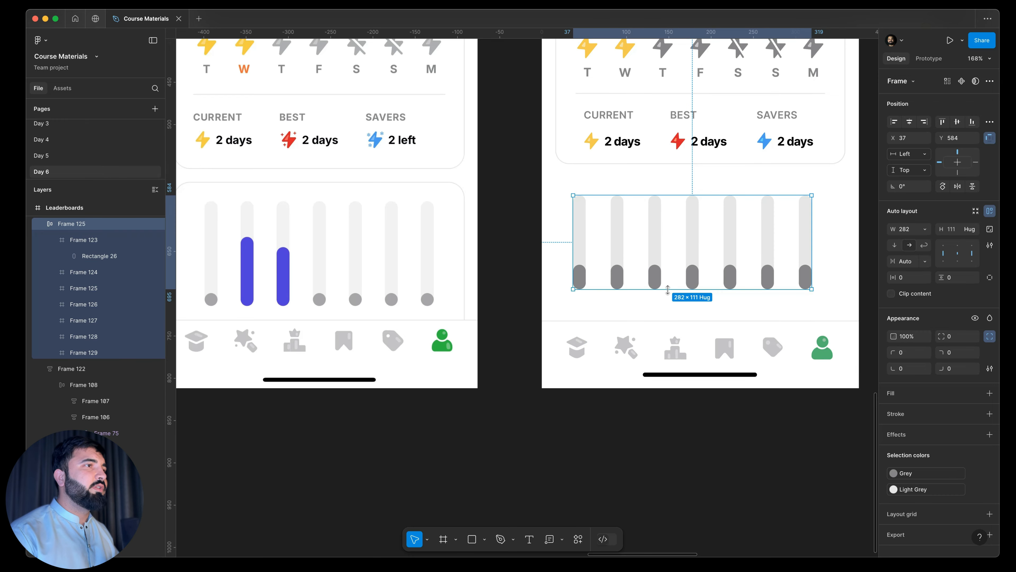
pyautogui.moveTo(668, 289); pyautogui.dragTo(669, 310)
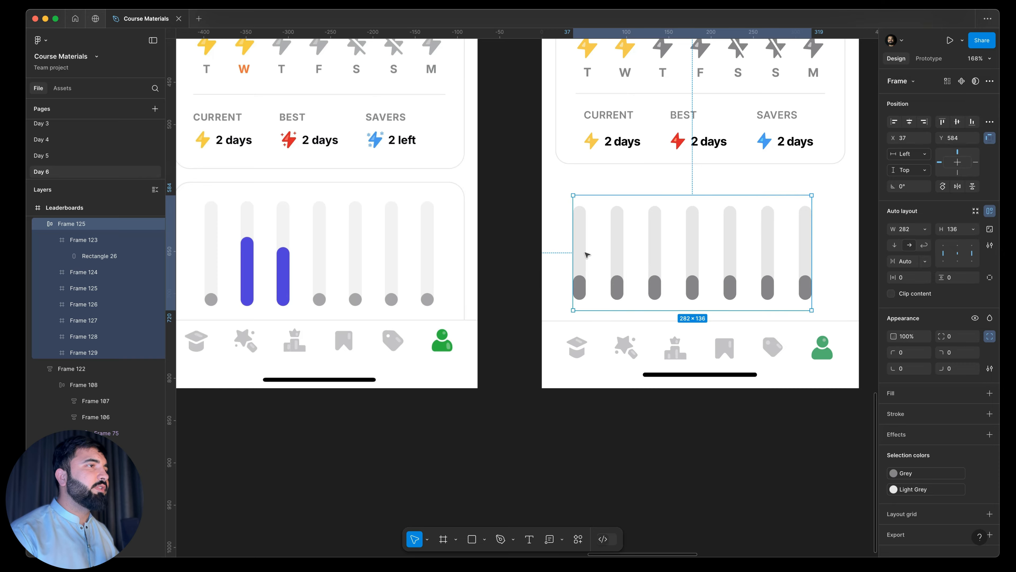
# Select all seven bar frames inside the row together
pyautogui.click(579, 253)
pyautogui.keyDown('shift'); pyautogui.click(617, 246); pyautogui.keyUp('shift')
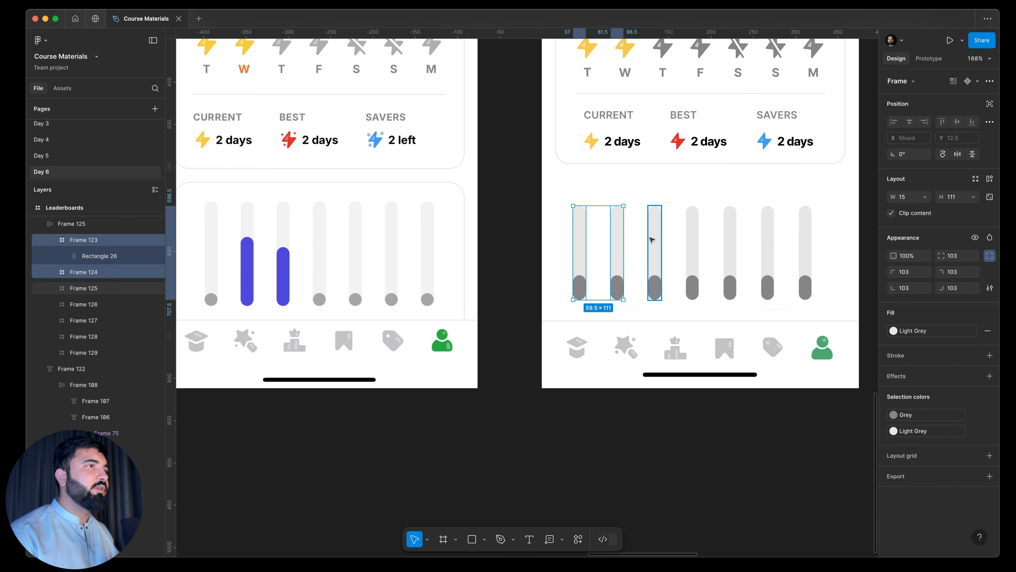
pyautogui.keyDown('shift'); pyautogui.click(653, 240); pyautogui.keyUp('shift')
pyautogui.keyDown('shift'); pyautogui.click(695, 240); pyautogui.keyUp('shift')
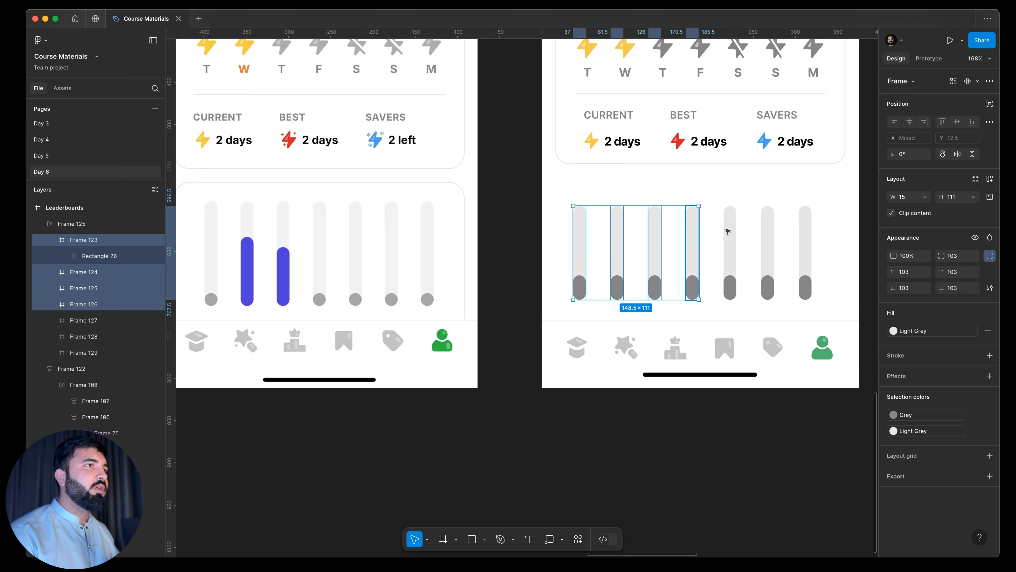
pyautogui.keyDown('shift'); pyautogui.click(729, 228); pyautogui.keyUp('shift')
pyautogui.keyDown('shift'); pyautogui.click(767, 222); pyautogui.keyUp('shift')
pyautogui.keyDown('shift'); pyautogui.click(806, 227); pyautogui.keyUp('shift')
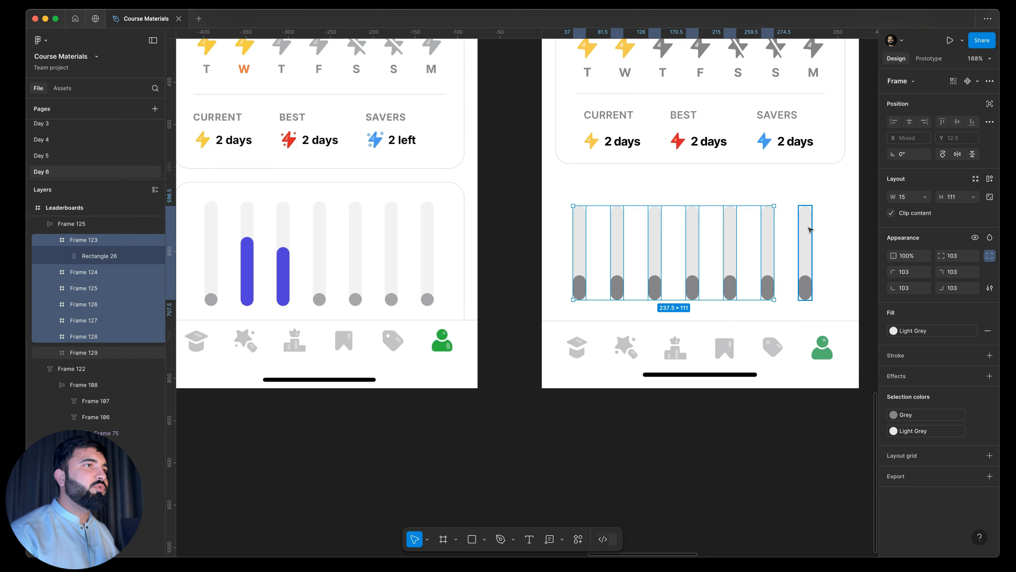
pyautogui.click(927, 201)
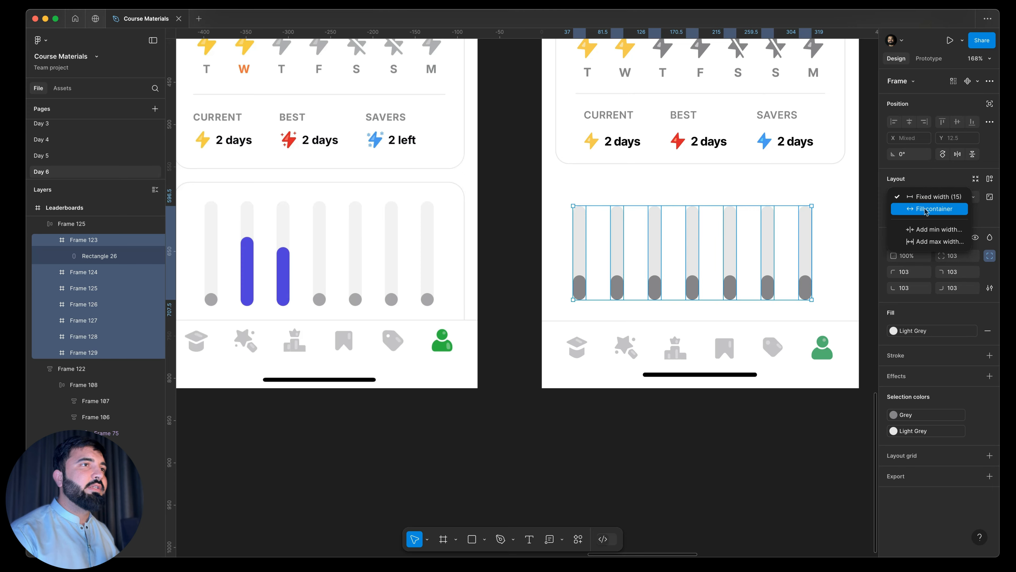
pyautogui.click(927, 209)
pyautogui.press('super+z')
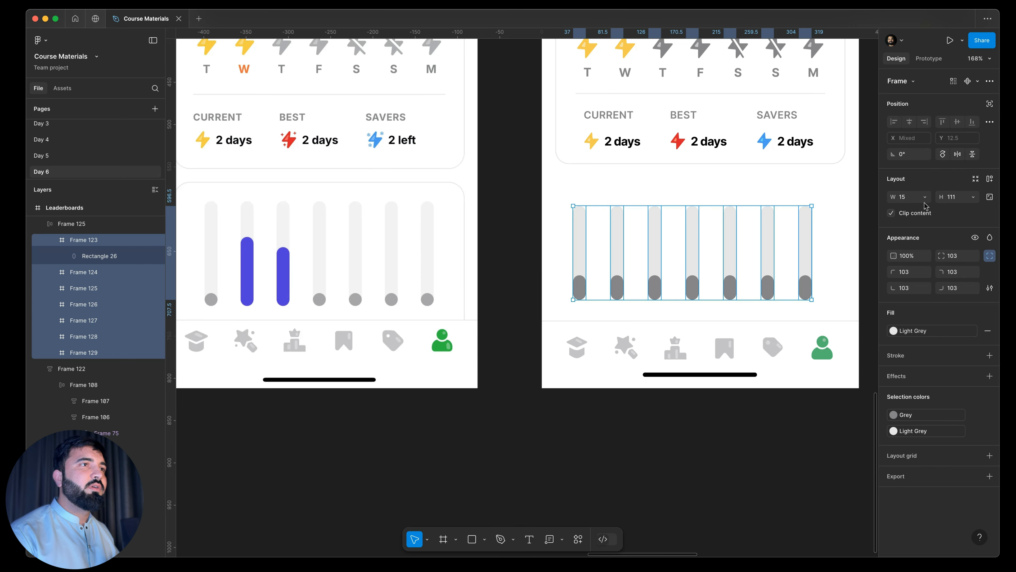
# Set the height of the seven selected bars to Fill container
pyautogui.click(975, 196)
pyautogui.click(921, 210)
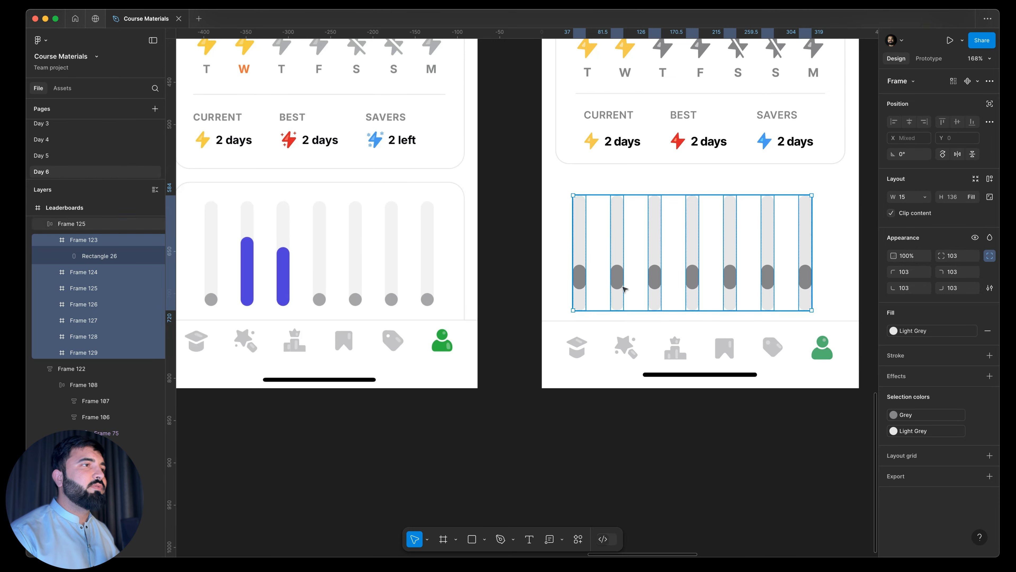
# Select the grey fills inside all seven bars and move them down to Y 107, flush with the bar bottoms
pyautogui.click(630, 291)
pyautogui.click(621, 288)
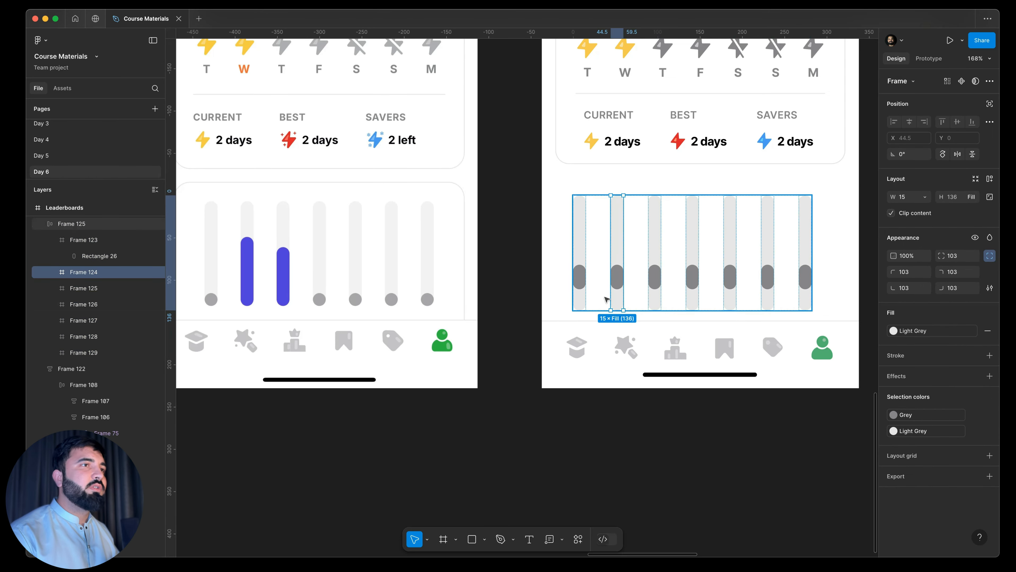
pyautogui.scroll(5, 601, 294)
pyautogui.keyDown('super'); pyautogui.click(550, 252); pyautogui.keyUp('super')
pyautogui.keyDown('shift'); pyautogui.keyDown('super'); pyautogui.click(653, 256); pyautogui.keyUp('super'); pyautogui.keyUp('shift')
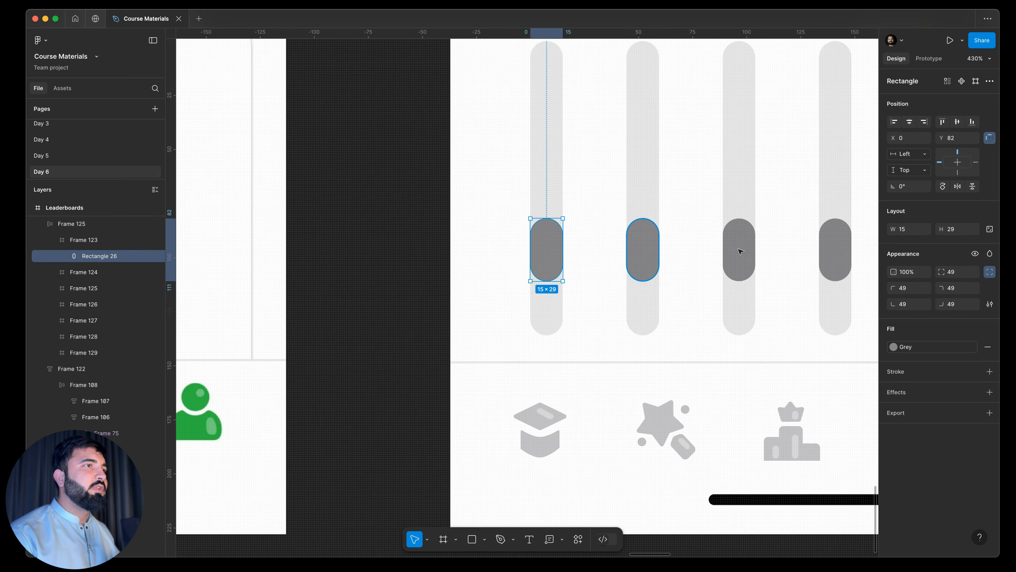
pyautogui.keyDown('shift'); pyautogui.keyDown('super'); pyautogui.click(740, 252); pyautogui.keyUp('super'); pyautogui.keyUp('shift')
pyautogui.hscroll(5, 775, 266)
pyautogui.keyDown('shift'); pyautogui.keyDown('super'); pyautogui.click(628, 256); pyautogui.keyUp('super'); pyautogui.keyUp('shift')
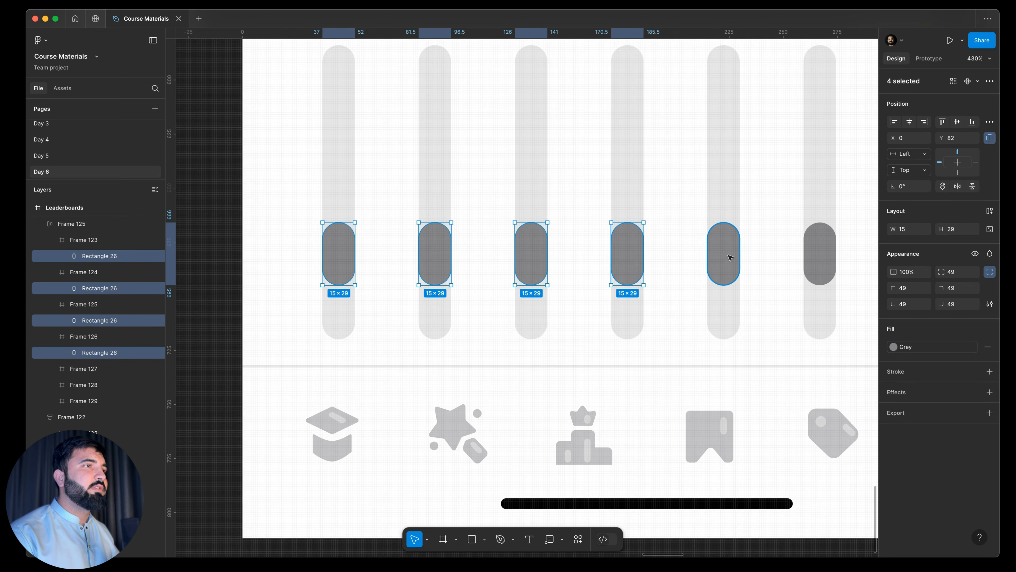
pyautogui.keyDown('shift'); pyautogui.keyDown('super'); pyautogui.click(726, 256); pyautogui.keyUp('super'); pyautogui.keyUp('shift')
pyautogui.keyDown('shift'); pyautogui.keyDown('super'); pyautogui.click(825, 256); pyautogui.keyUp('super'); pyautogui.keyUp('shift')
pyautogui.hscroll(5, 601, 288)
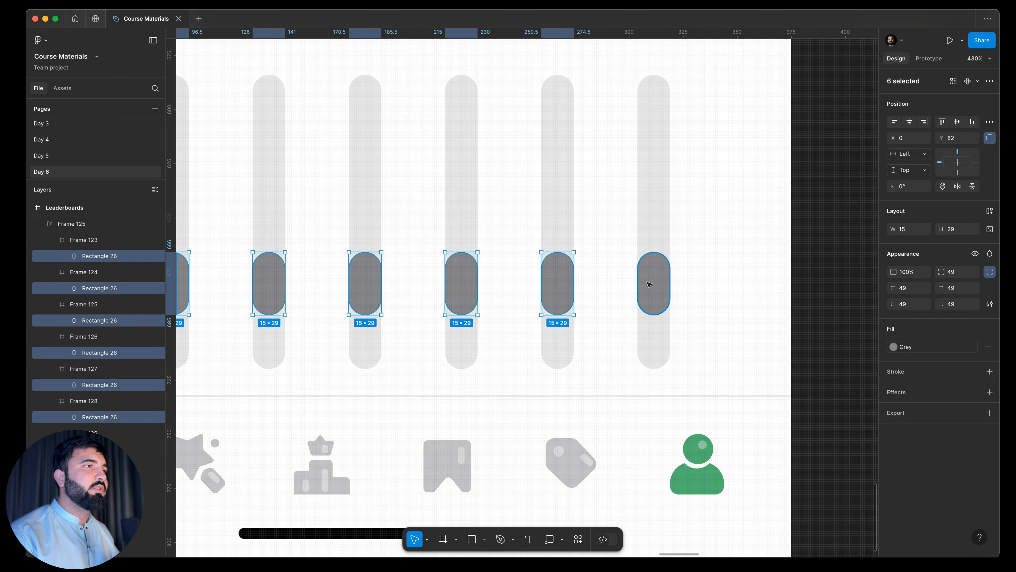
pyautogui.keyDown('shift'); pyautogui.keyDown('super'); pyautogui.click(650, 284); pyautogui.keyUp('super'); pyautogui.keyUp('shift')
pyautogui.moveTo(653, 285); pyautogui.dragTo(654, 337)
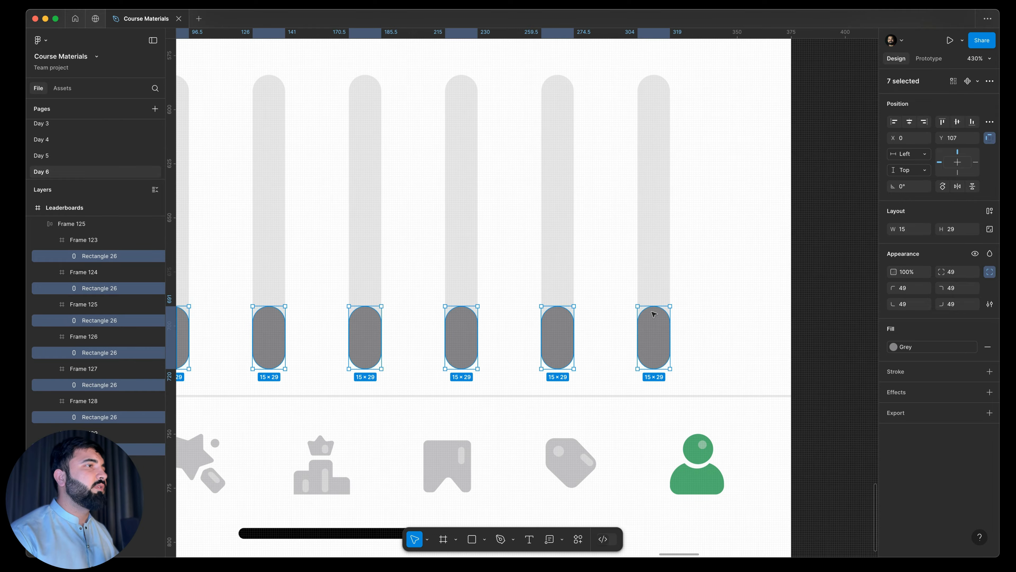
# Stretch the second bar's fill upward to a height of about 85 and the third bar's to about 91
pyautogui.scroll(-10, 654, 314)
pyautogui.hscroll(-7, 774, 326)
pyautogui.hscroll(3, 663, 340)
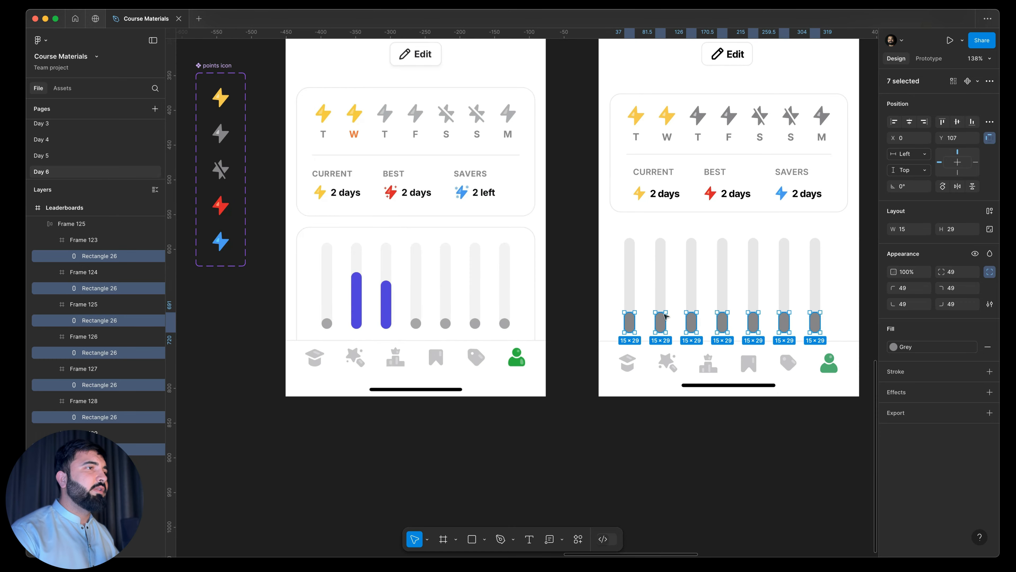
pyautogui.click(666, 316)
pyautogui.moveTo(666, 312); pyautogui.dragTo(666, 276)
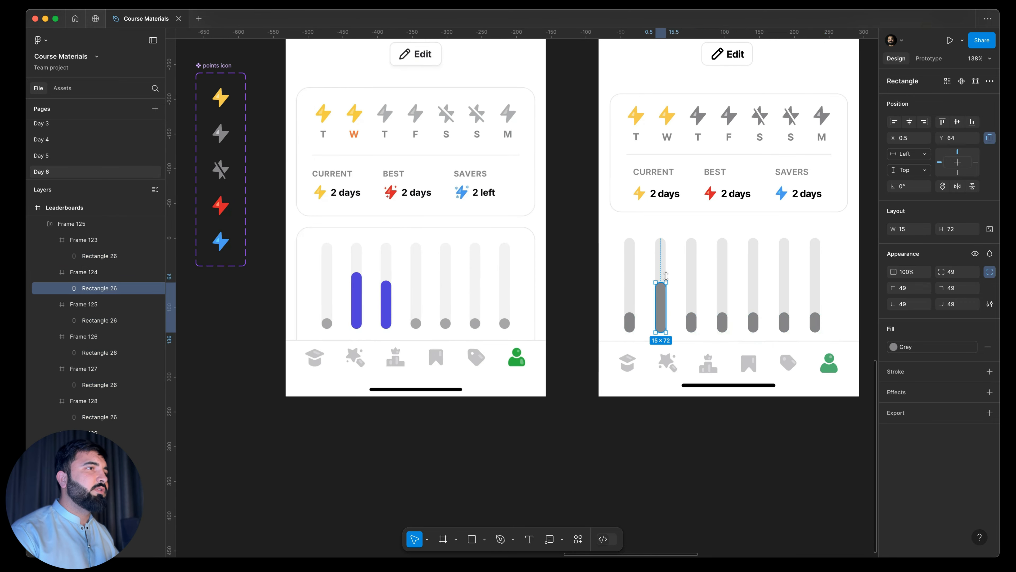
pyautogui.click(692, 322)
pyautogui.moveTo(695, 282); pyautogui.dragTo(699, 273)
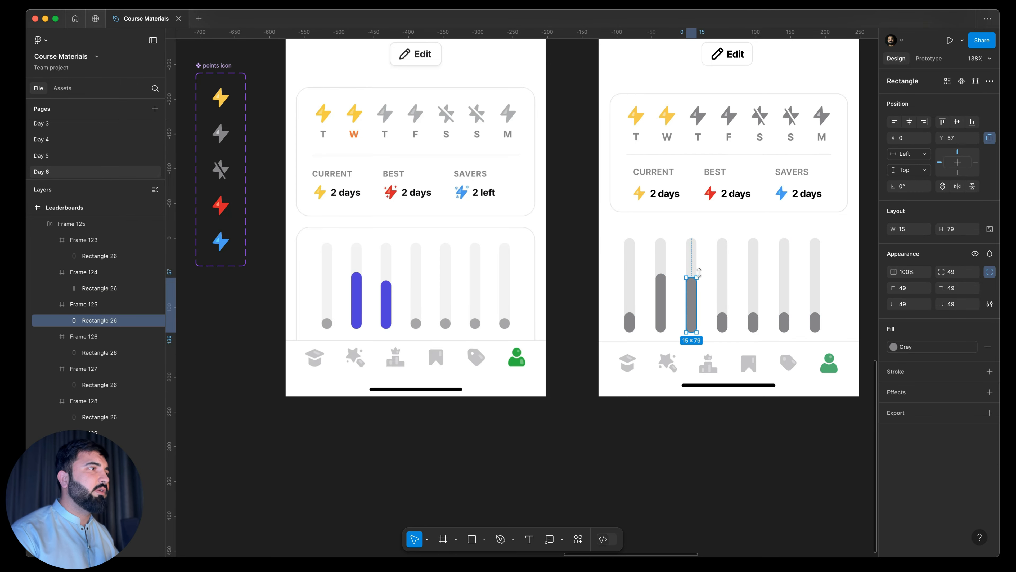
# Colour the second and third bars' fills with the blue 513EEB sampled from the reference chart
pyautogui.click(657, 292)
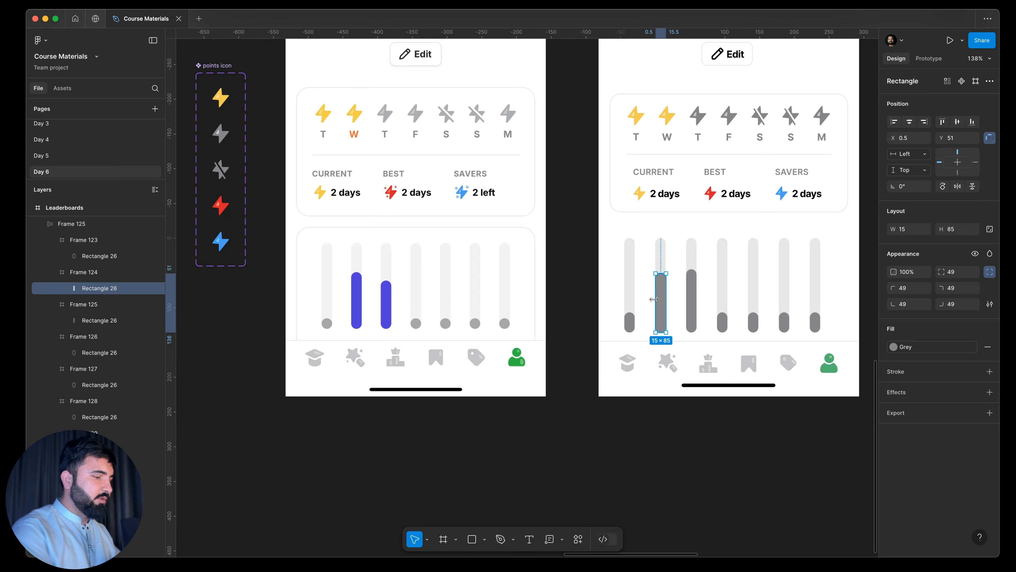
pyautogui.press('i')
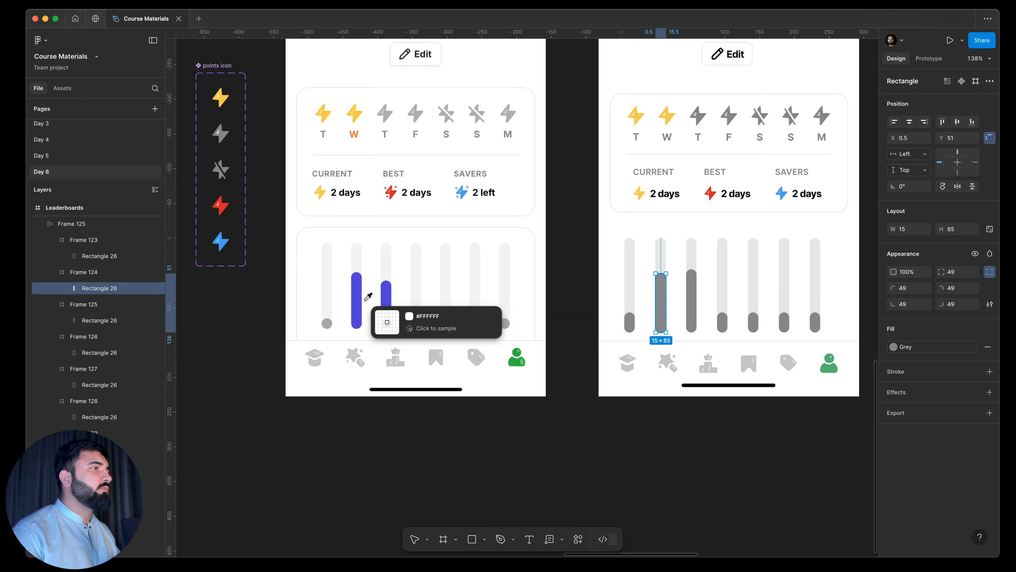
pyautogui.click(355, 294)
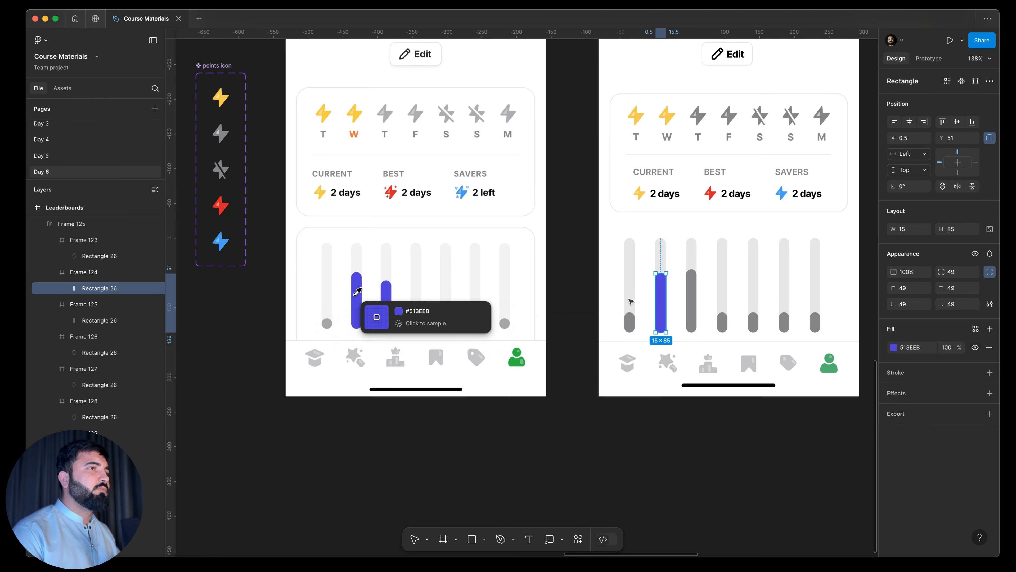
pyautogui.click(694, 292)
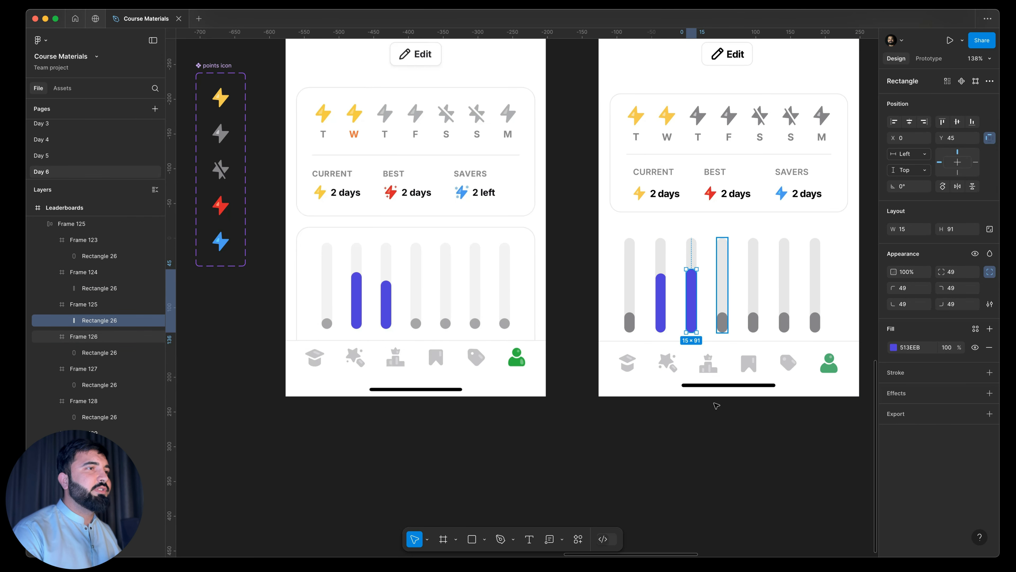
pyautogui.press('Escape')
# Wrap the bar row in an auto layout frame with 24 horizontal padding and 16 vertical padding
pyautogui.click(676, 256)
pyautogui.hotkey('shift', 'a')
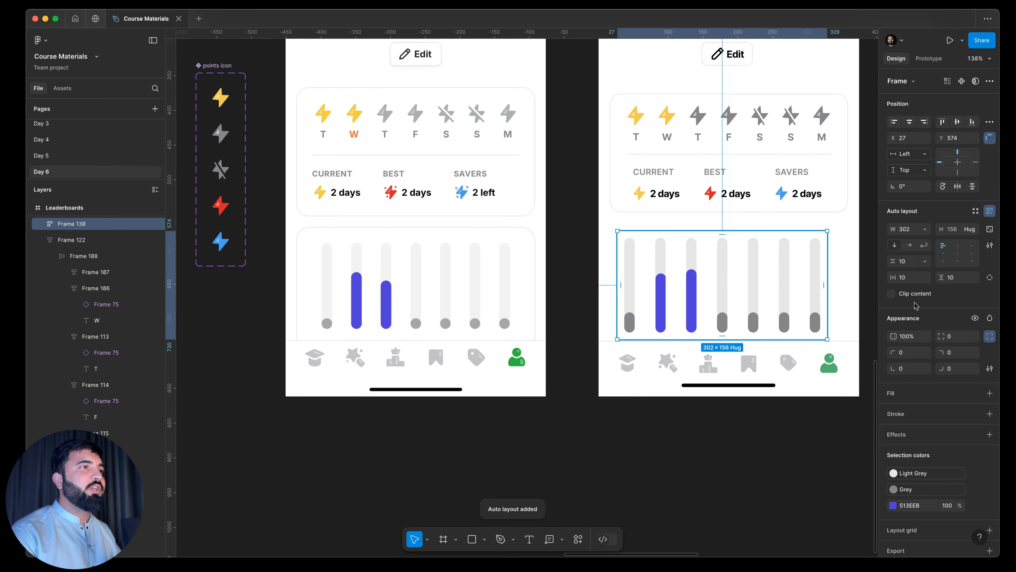
pyautogui.click(914, 278)
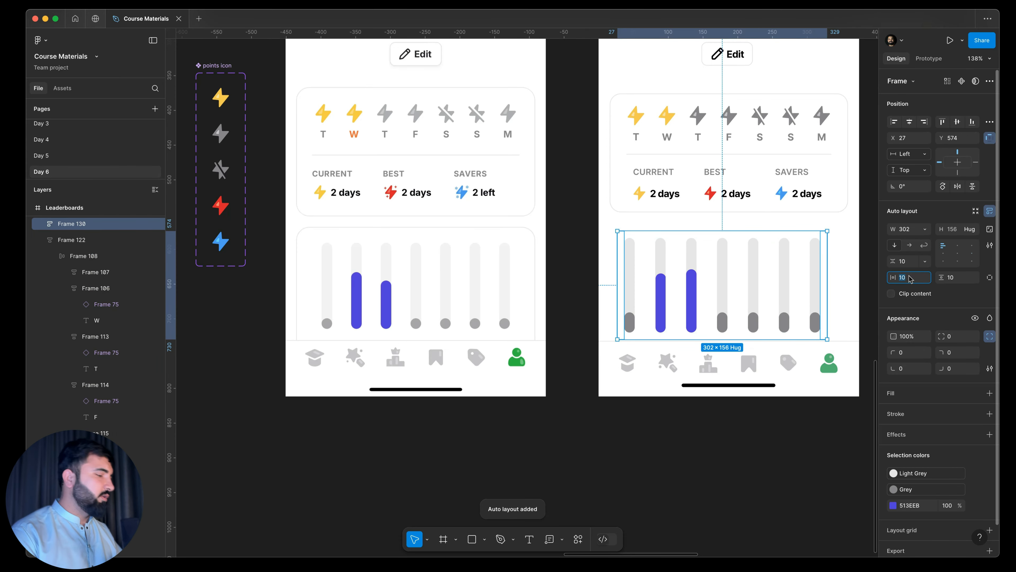
pyautogui.write('2')
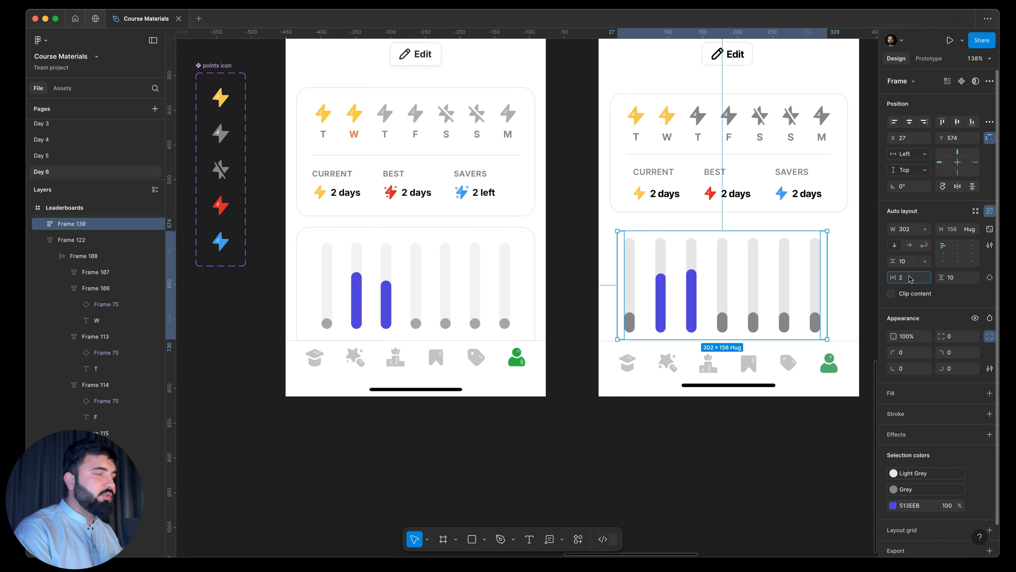
pyautogui.write('4')
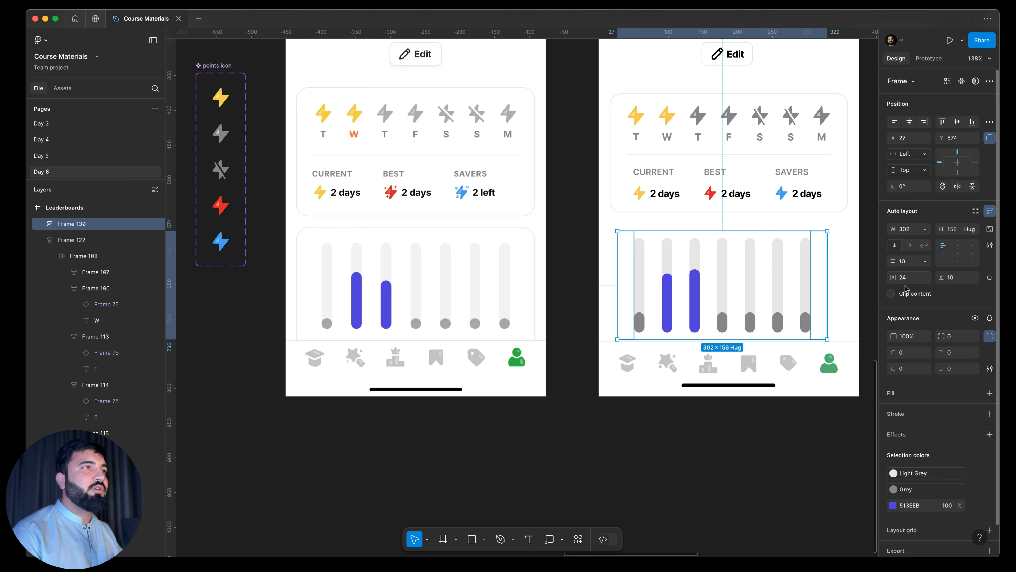
pyautogui.click(959, 277)
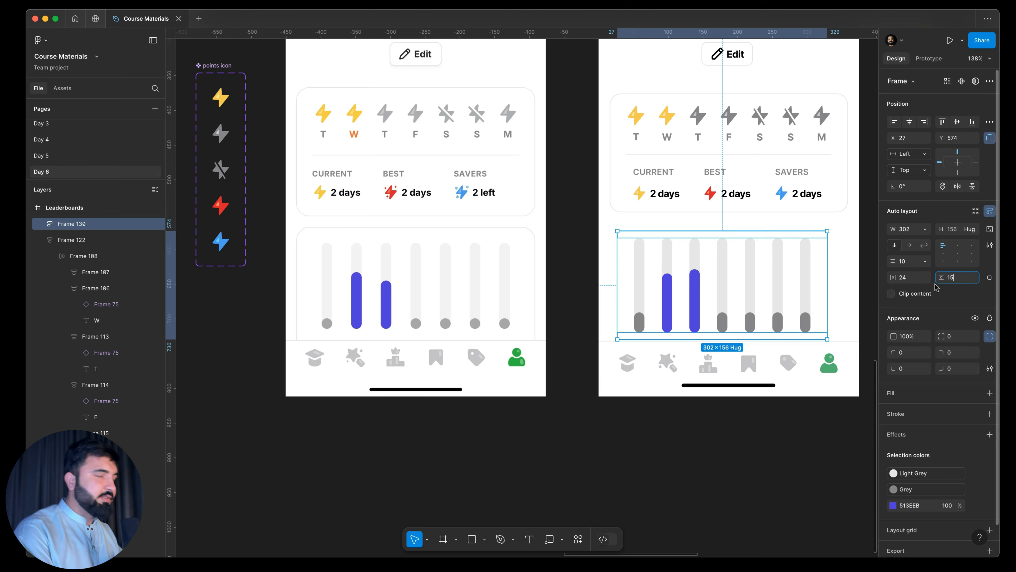
pyautogui.write('16')
pyautogui.press('Return')
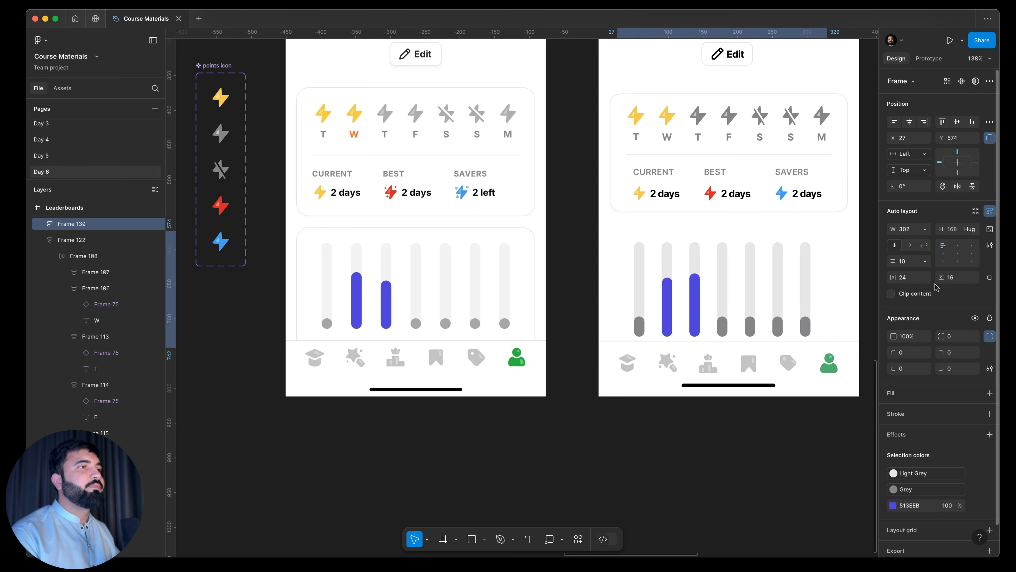
# Copy the streak card's 16 corner radius and Light Grey stroke onto the chart frame, and widen it to 343 at X 16
pyautogui.click(621, 165)
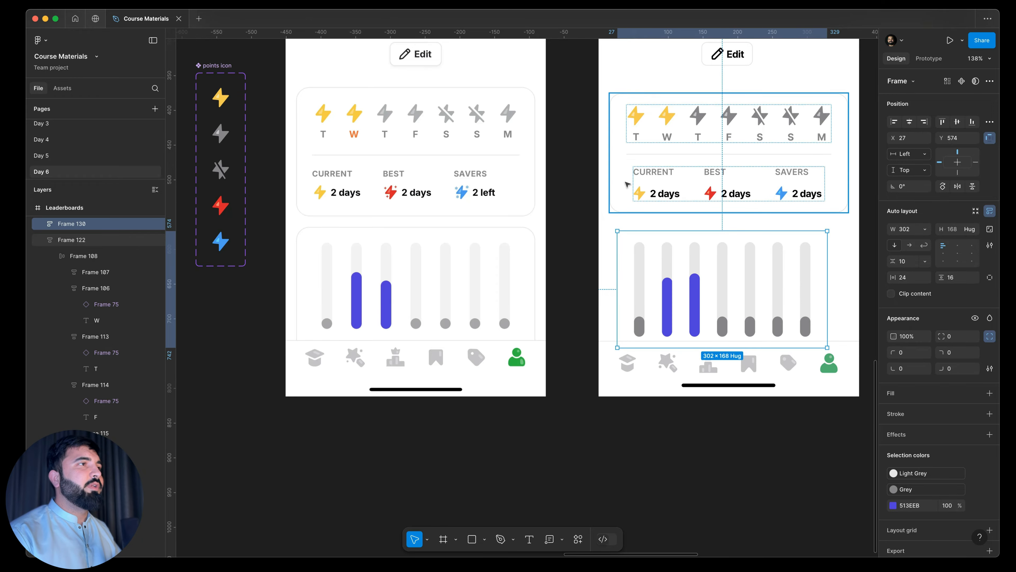
pyautogui.click(651, 233)
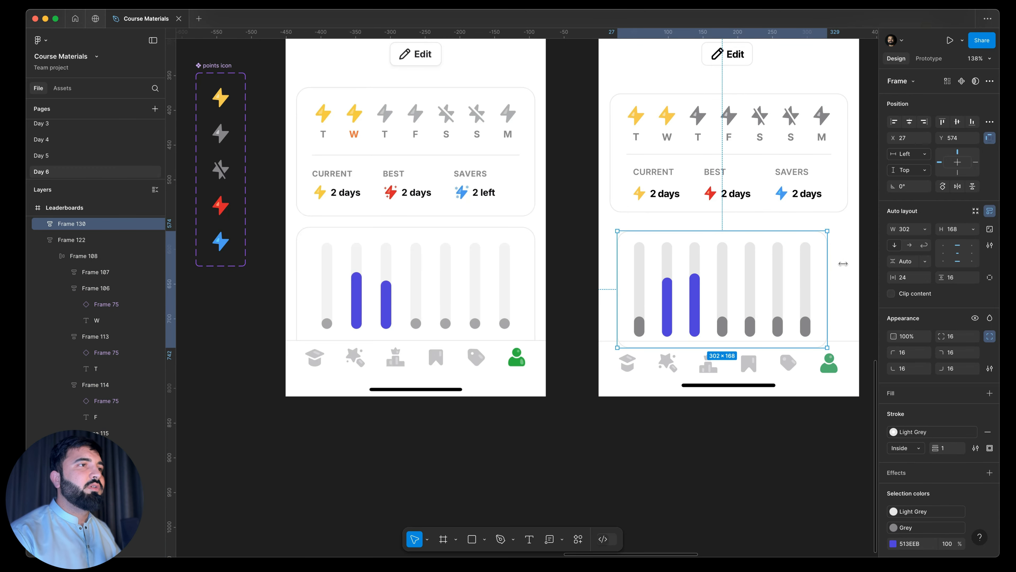
pyautogui.moveTo(843, 263); pyautogui.dragTo(848, 264)
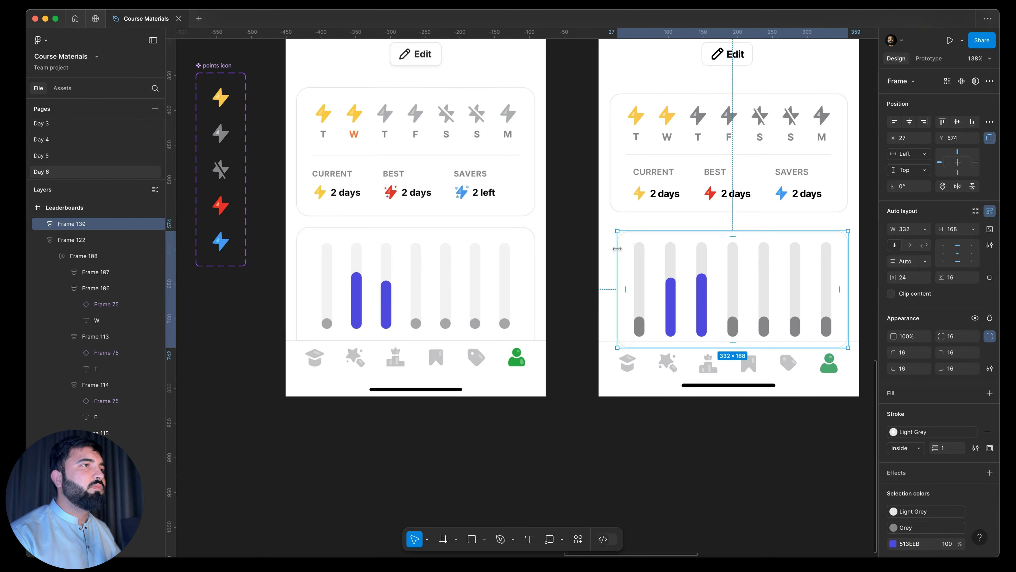
pyautogui.moveTo(617, 249); pyautogui.dragTo(610, 249)
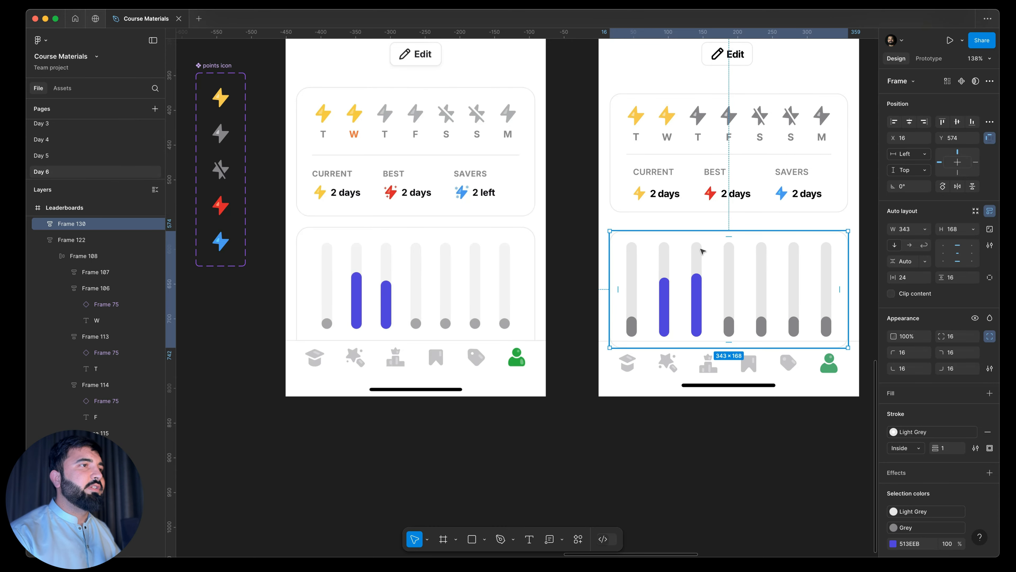
# Collapse the expanded layer groups and reorder the chart frame directly beneath the Nav layer so the navigation bar covers its lower edge
pyautogui.scroll(-1, 687, 267)
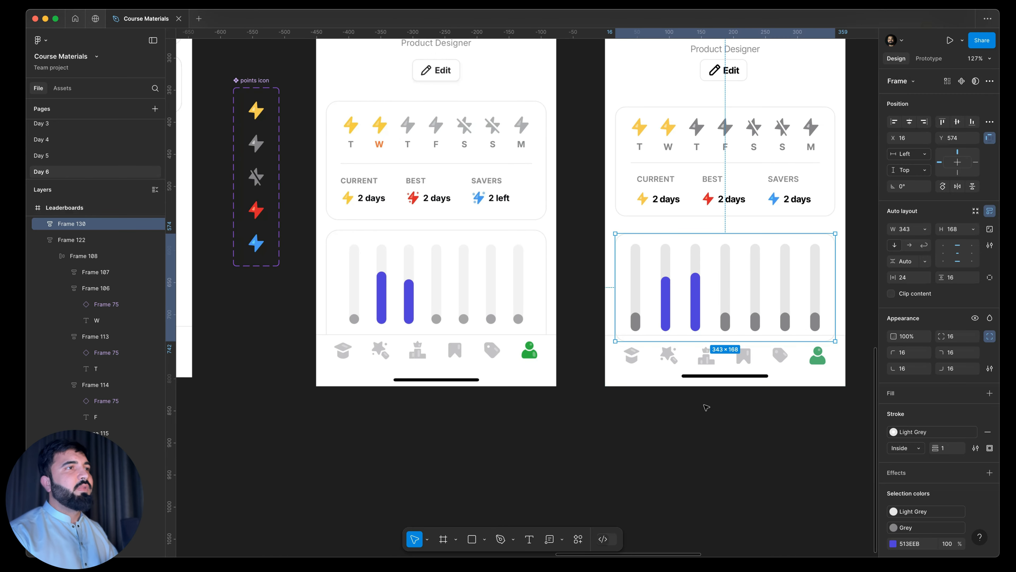
pyautogui.click(708, 406)
pyautogui.hscroll(3, 586, 412)
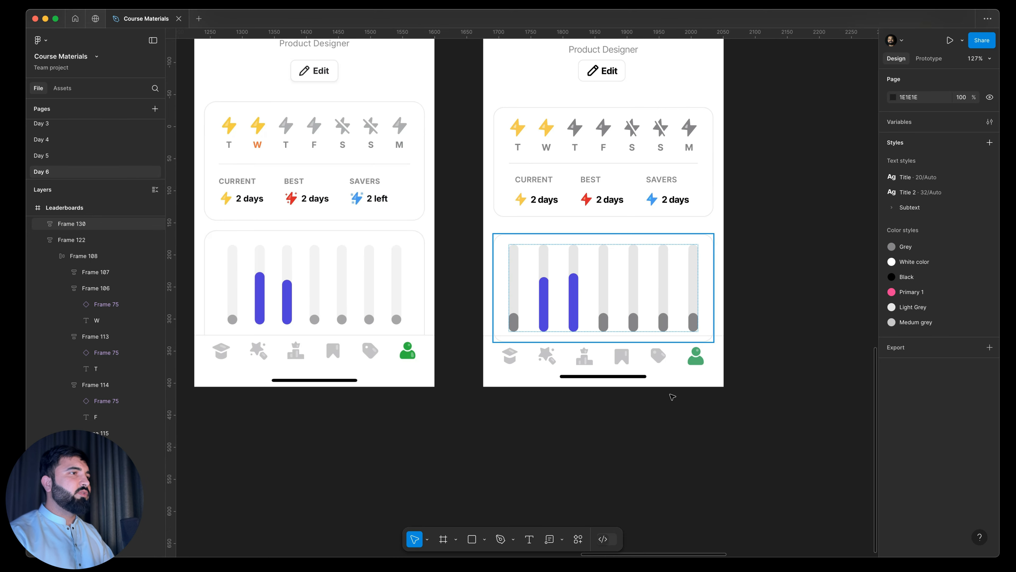
pyautogui.scroll(5, 539, 275)
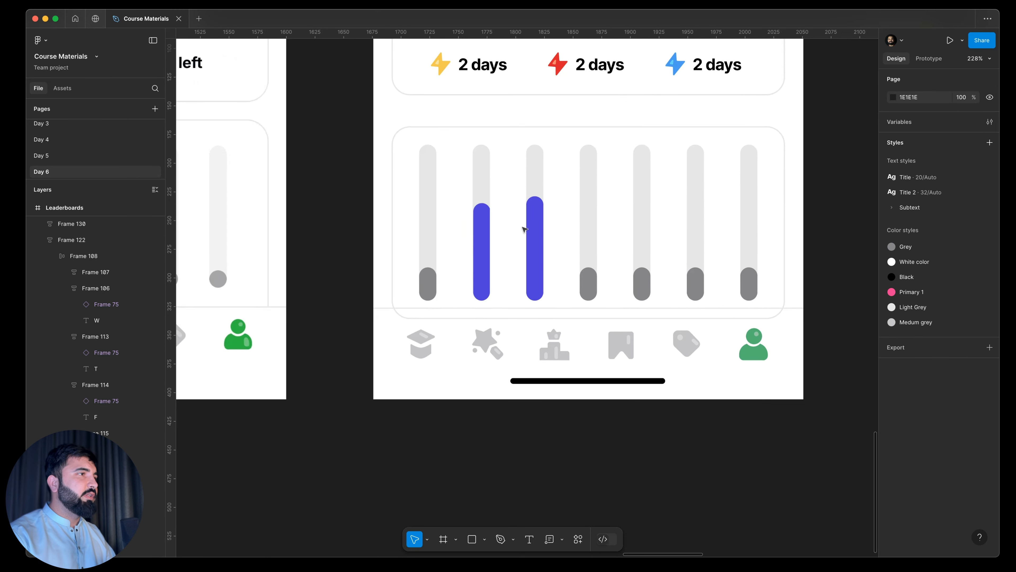
pyautogui.click(524, 229)
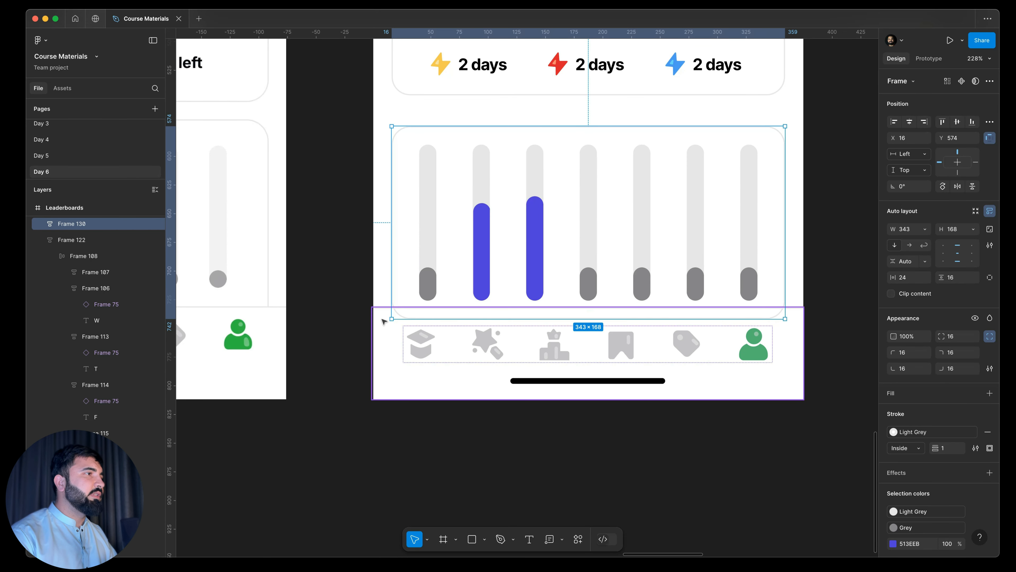
pyautogui.scroll(6, 385, 319)
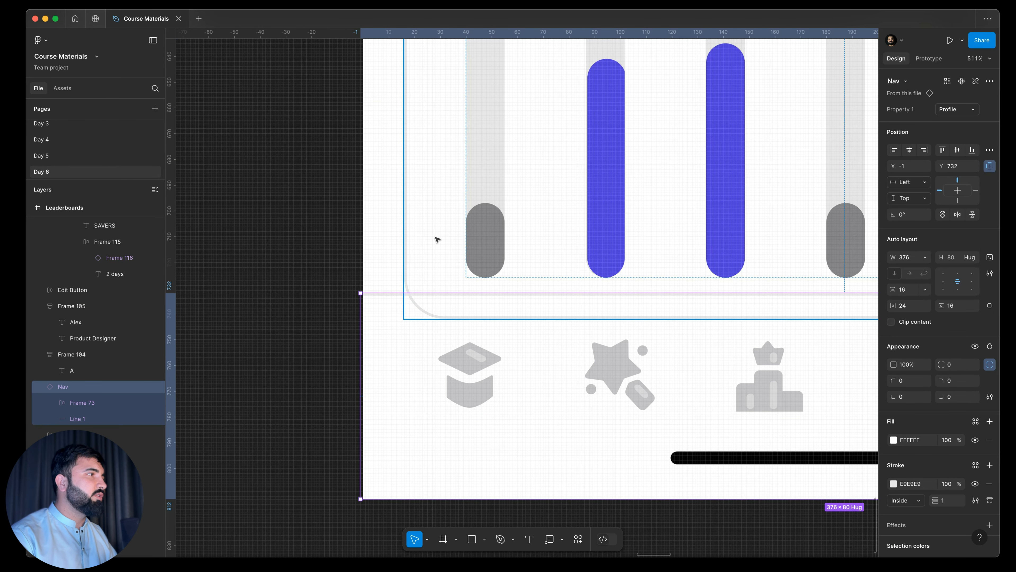
pyautogui.click(395, 357)
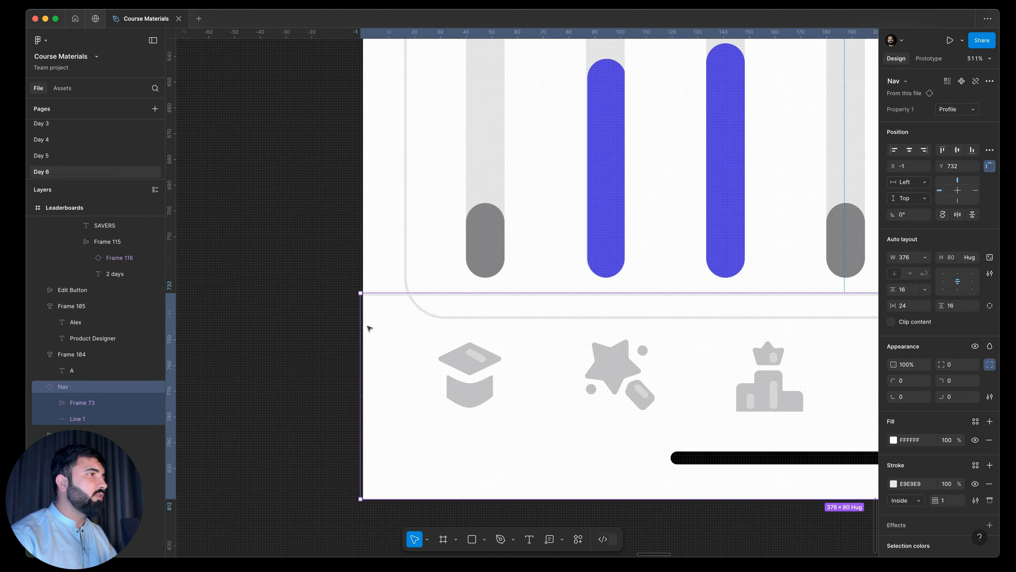
pyautogui.scroll(5, 369, 327)
pyautogui.click(461, 254)
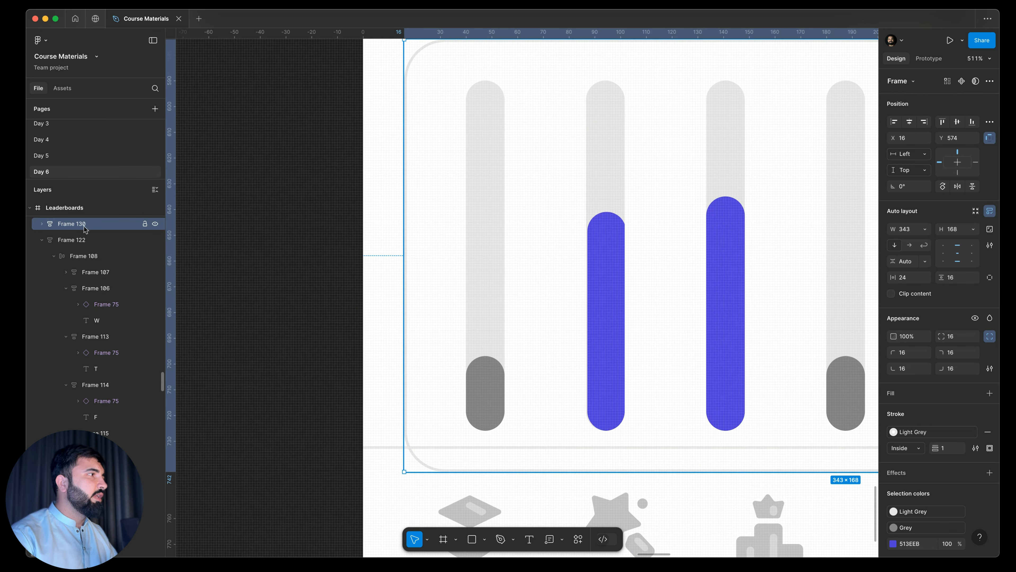
pyautogui.click(42, 240)
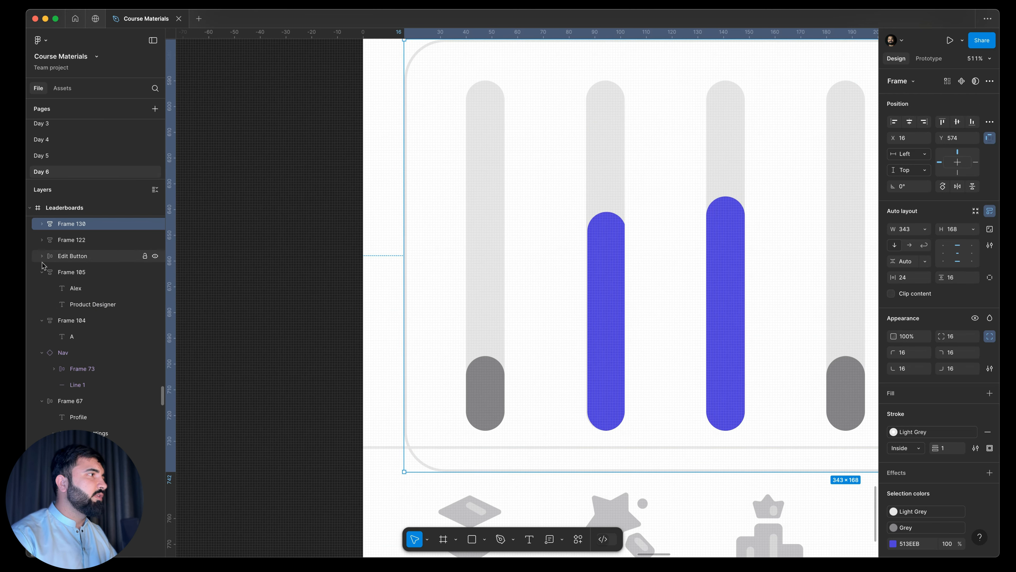
pyautogui.click(42, 273)
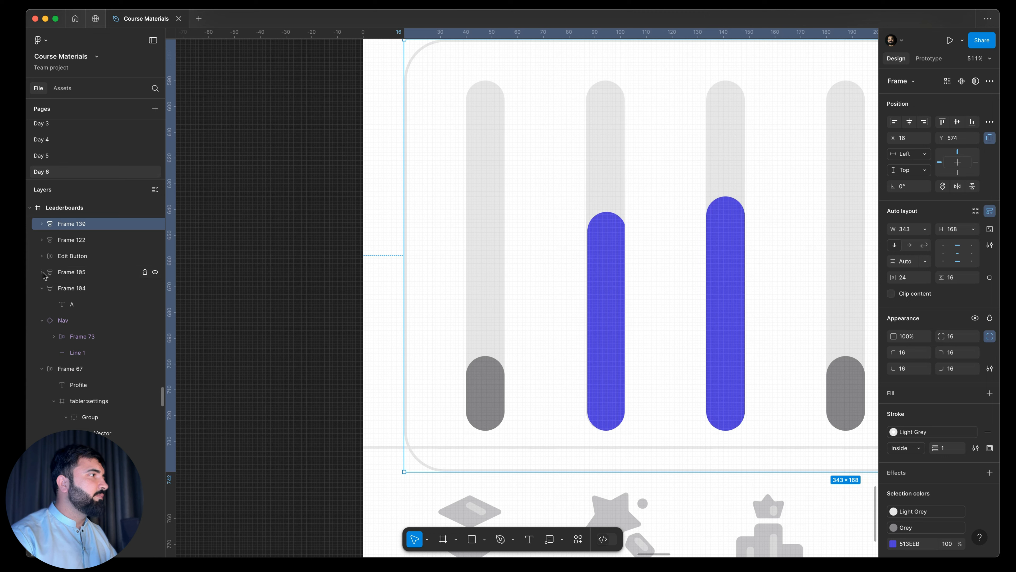
pyautogui.moveTo(63, 277); pyautogui.dragTo(46, 367)
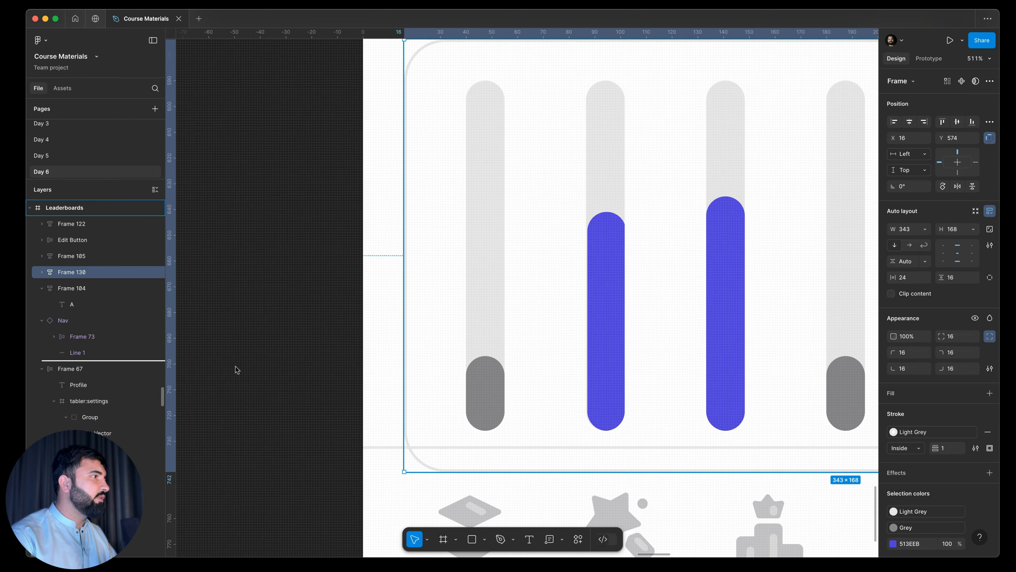
# Review the chart card's overlap with the navigation bar and compare the whole profile screen with the reference
pyautogui.scroll(-5, 538, 352)
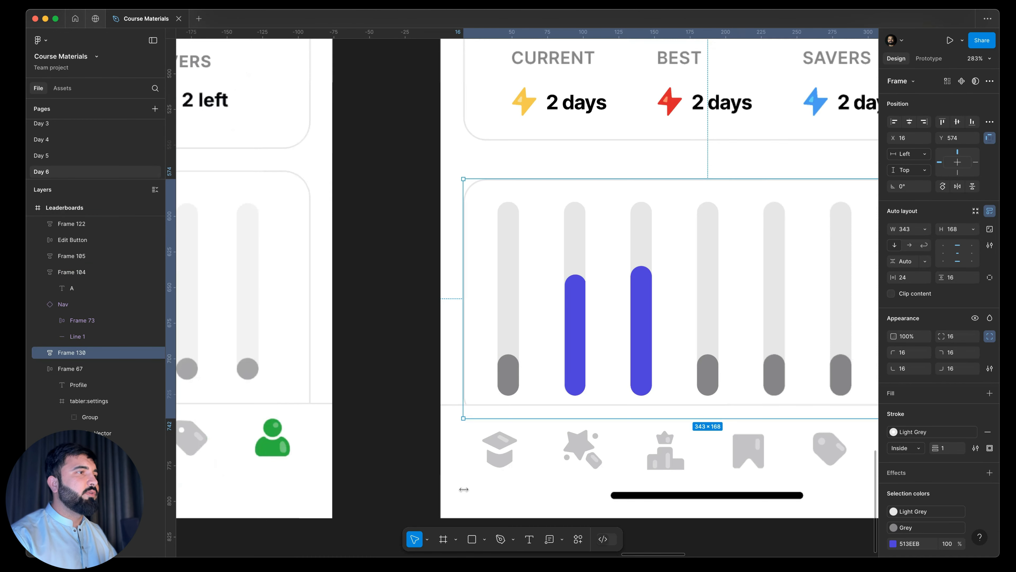
pyautogui.click(403, 362)
pyautogui.hscroll(3, 333, 309)
pyautogui.scroll(-2, 332, 308)
pyautogui.moveTo(327, 302); pyautogui.dragTo(288, 292)
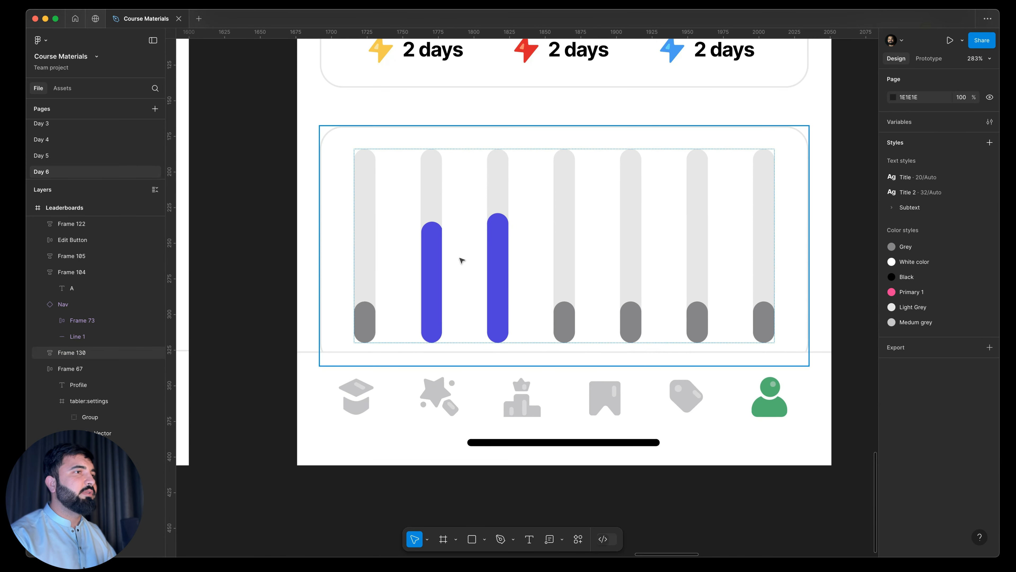
pyautogui.scroll(-5, 462, 259)
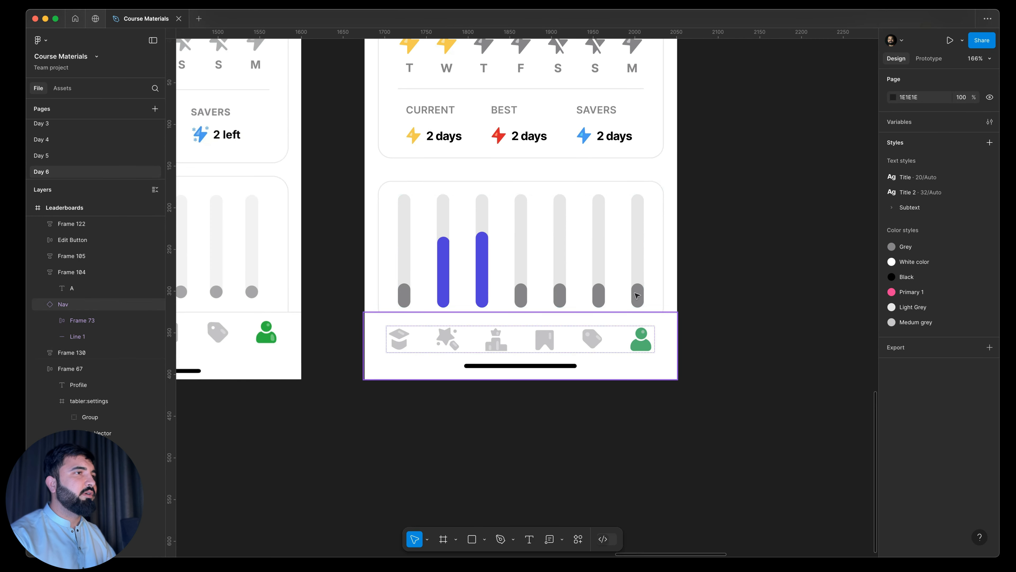
pyautogui.scroll(3, 569, 394)
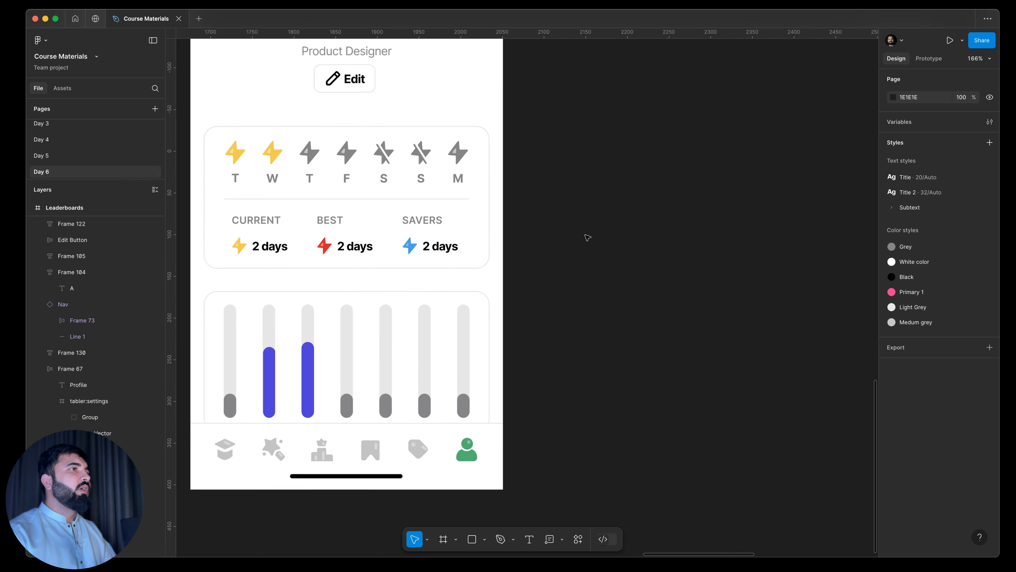
pyautogui.scroll(-5, 585, 236)
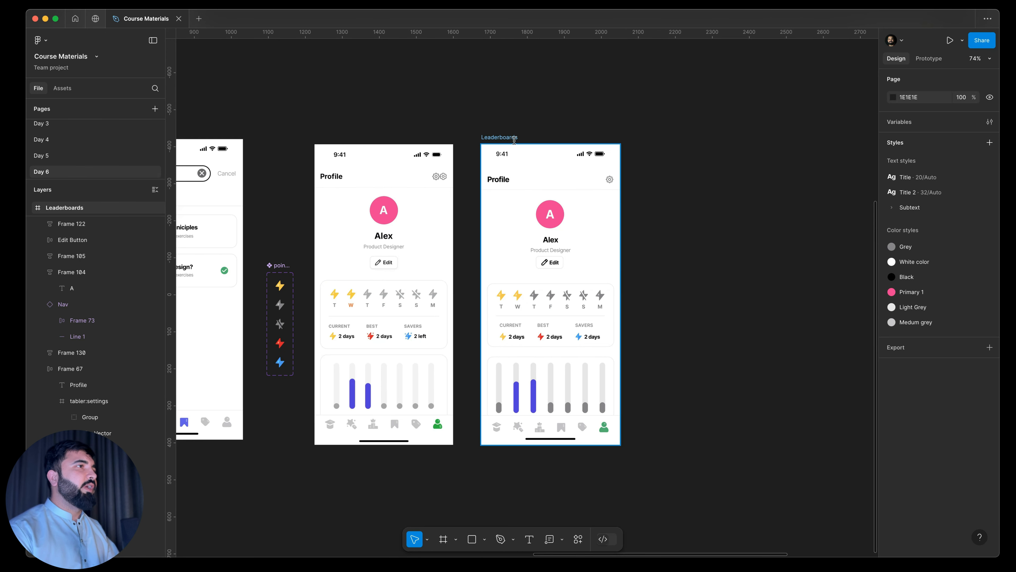